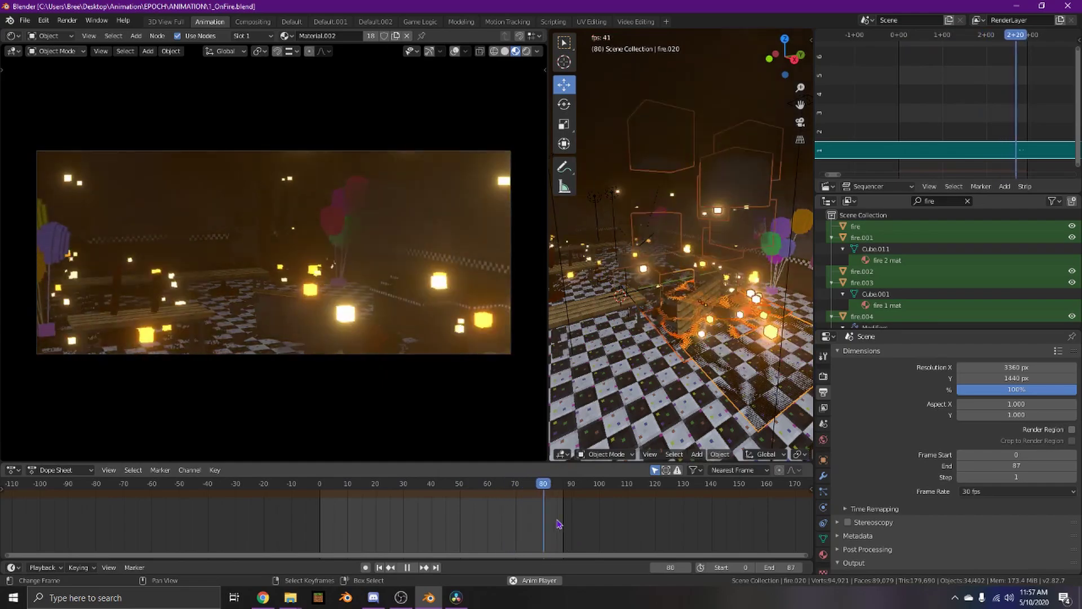
Stop the playback and walk through the fire scene to inspect the glowing embers and tables from several angles.
key(w)
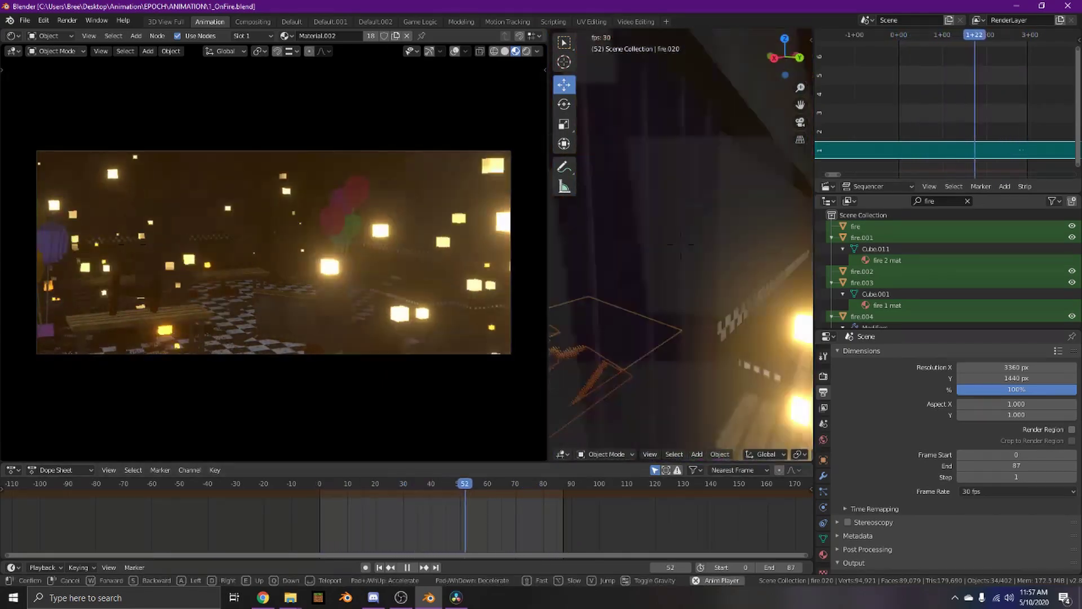
click(681, 245)
key(space)
key(shift+grave)
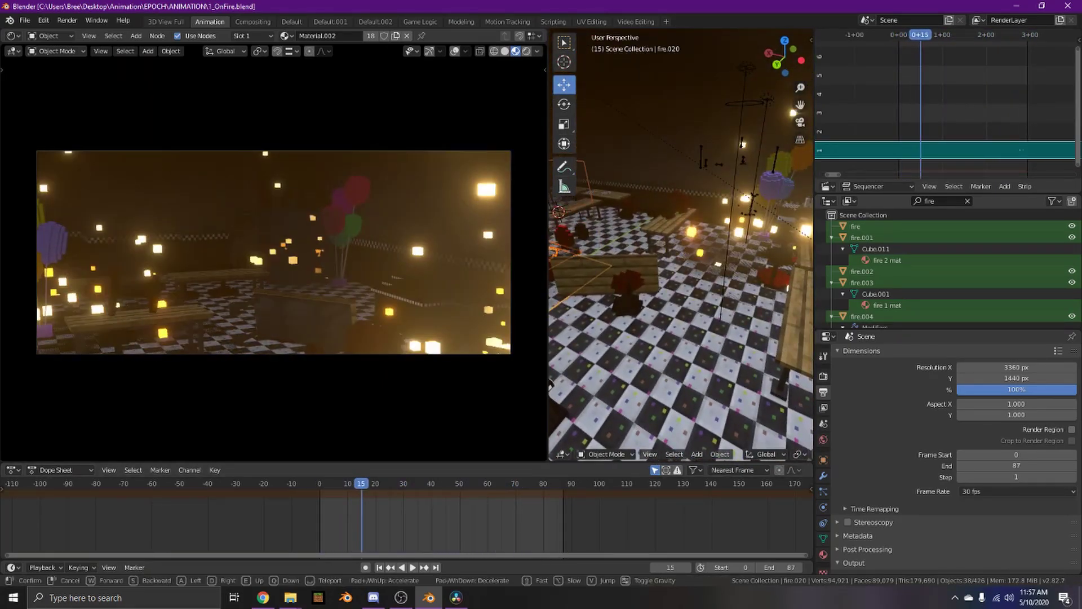
key(w)
middle_drag(764, 312, 684, 251)
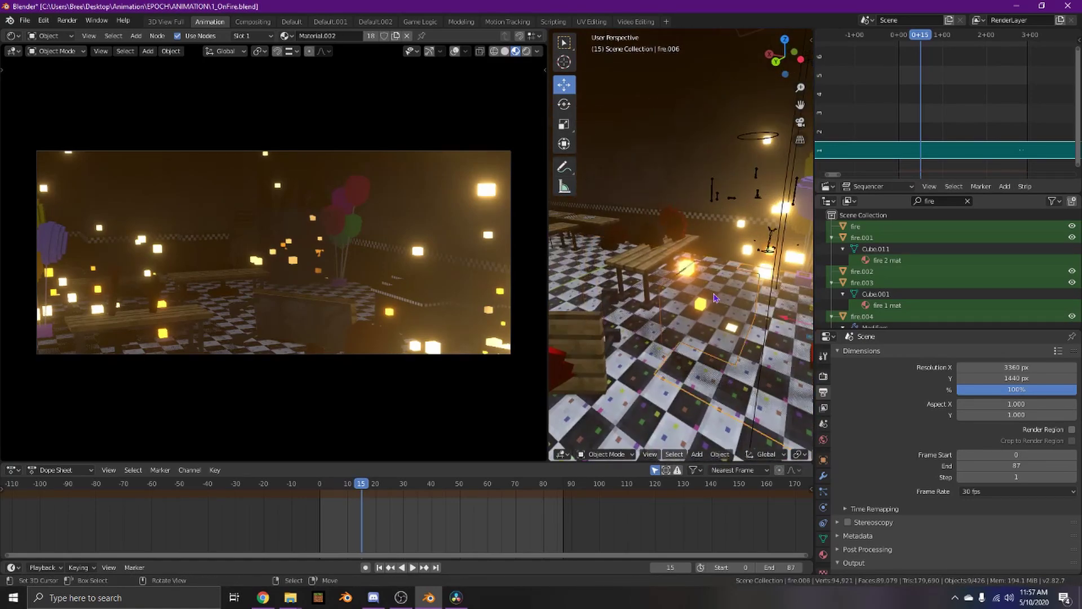
key(shift+grave)
key(w)
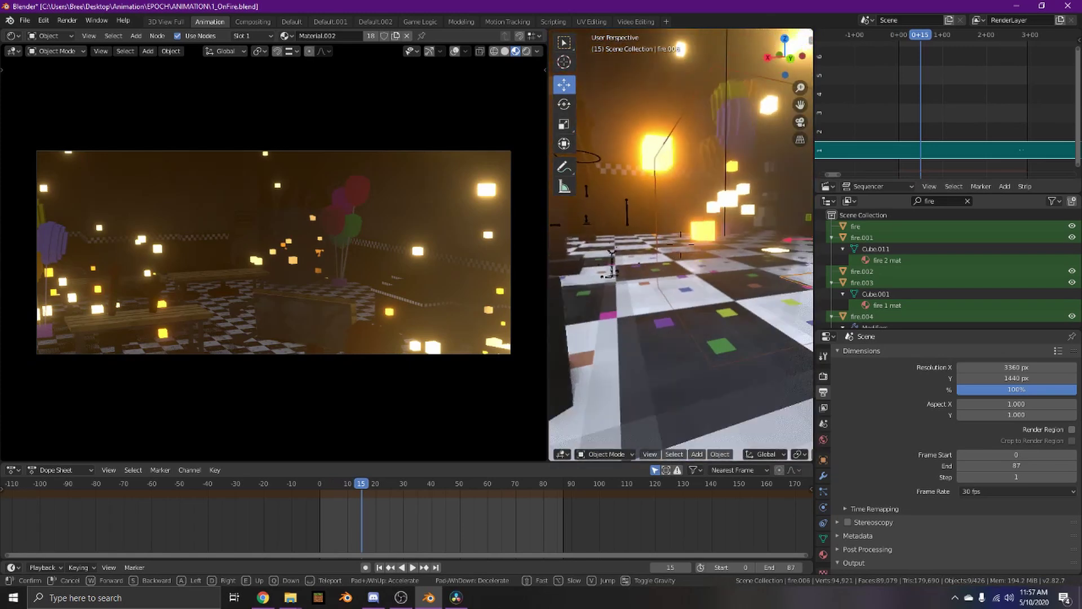
key(s)
click(683, 252)
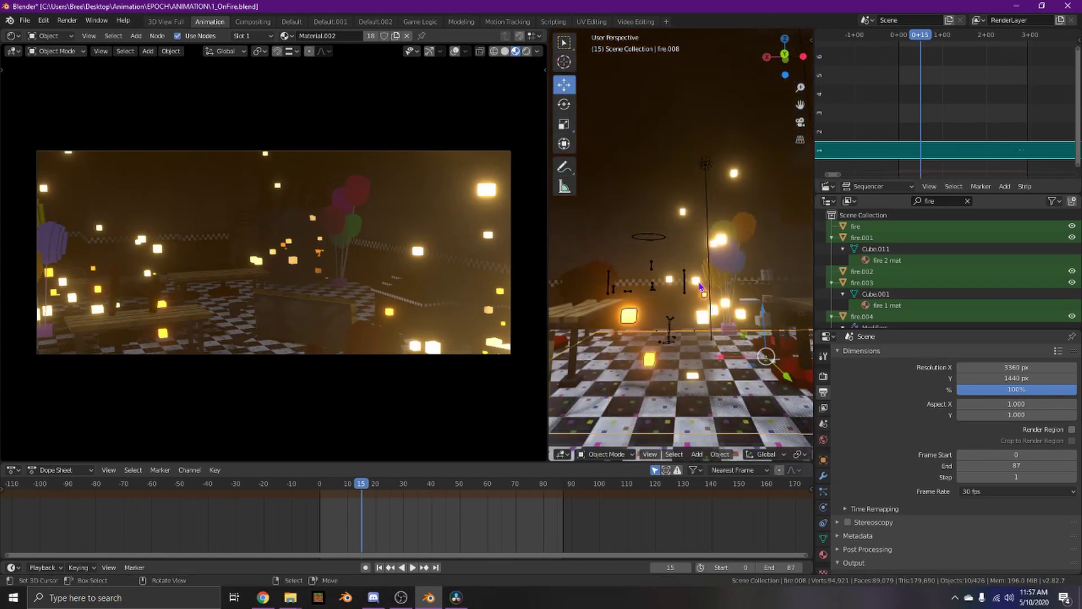
Open 1B_Past.blend and discard the changes to 1_OnFire.
click(26, 22)
click(25, 22)
click(69, 45)
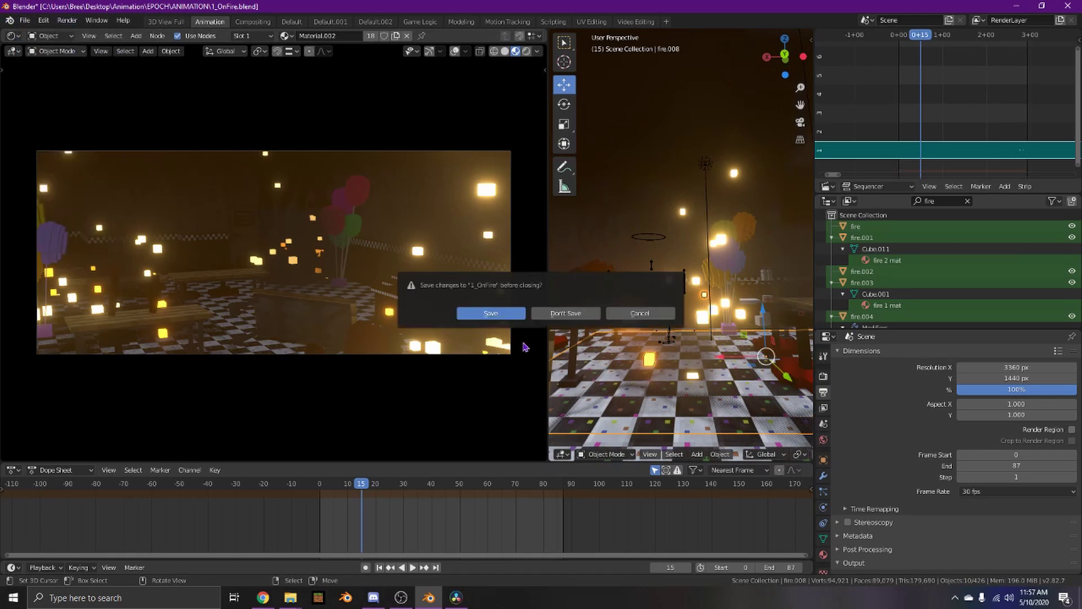
click(583, 313)
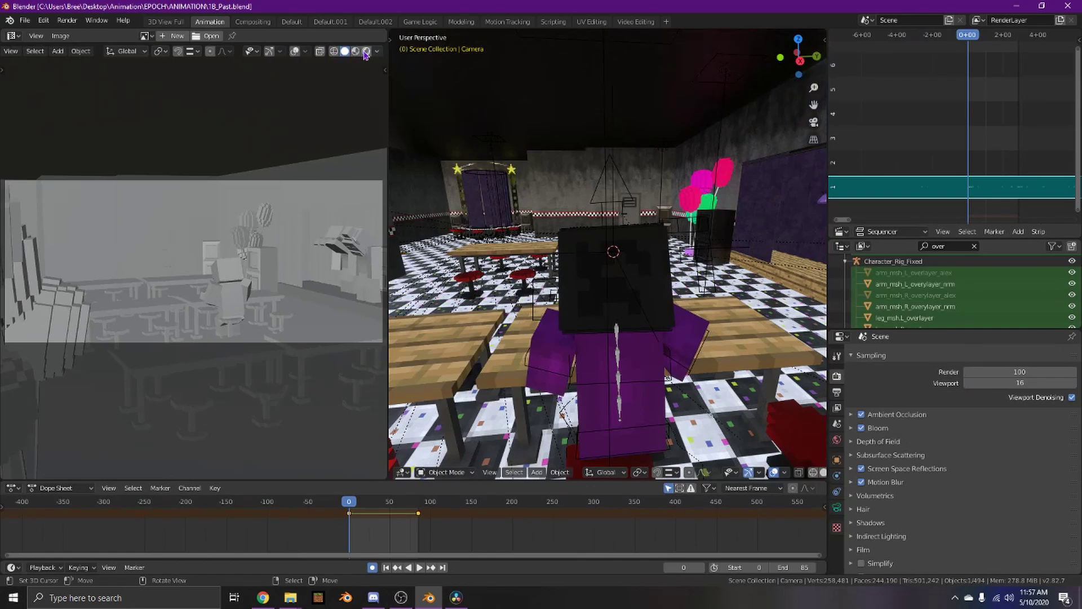
Set both the camera view and the perspective view to rendered shading, framing the dining room tables and stage.
click(366, 52)
middle_drag(619, 420, 778, 468)
click(806, 474)
scroll(677, 417, down, 4)
middle_drag(426, 372, 496, 391)
Enable Simplify for the scene, play the shot through, and return the playhead to the first frame.
key(space)
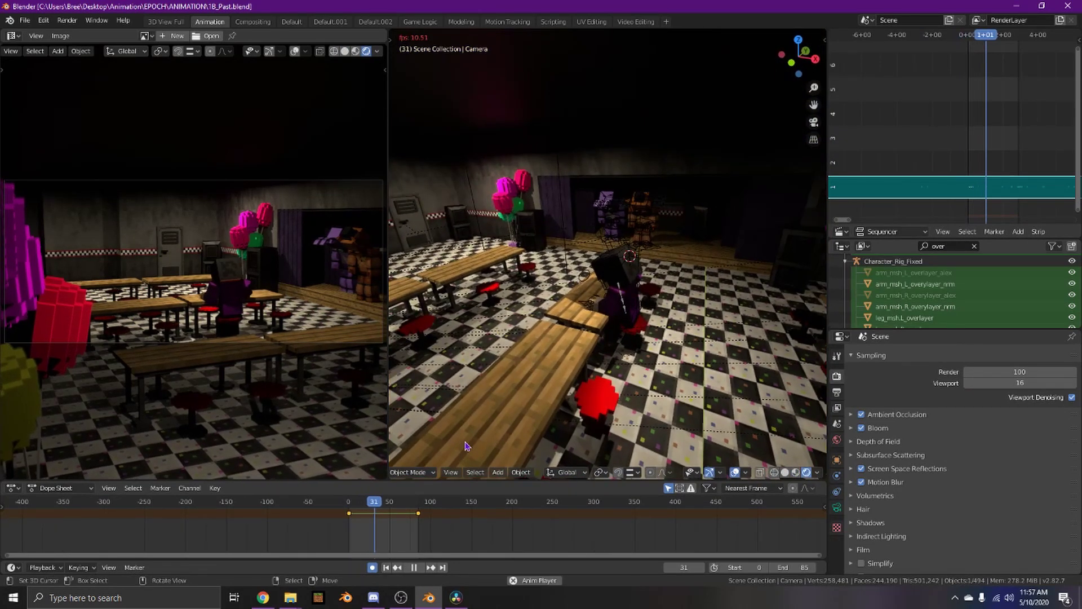
scroll(880, 496, down, 1)
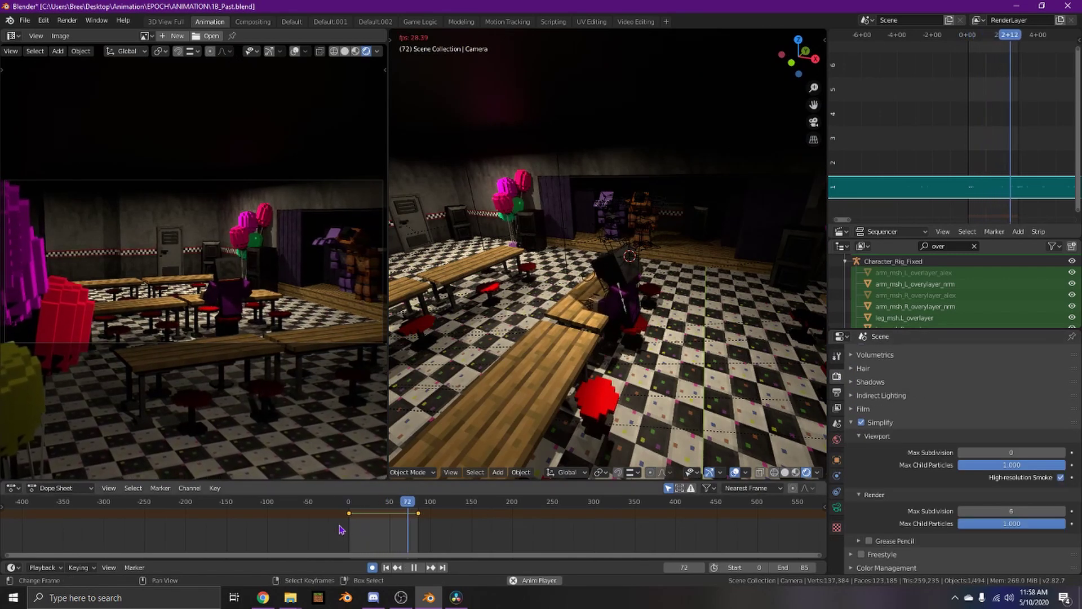
key(space)
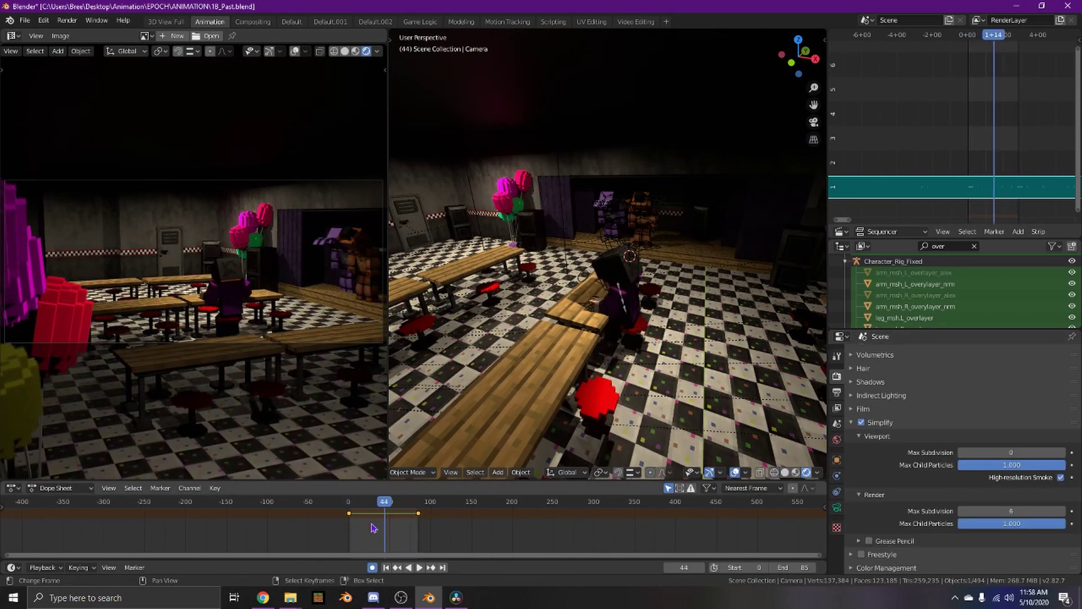
drag(378, 528, 346, 525)
Move in front of the two animatronics on the stage and play the shot to check them up close.
key(shift+grave)
key(w)
key(s)
click(517, 240)
key(shift+grave)
key(w)
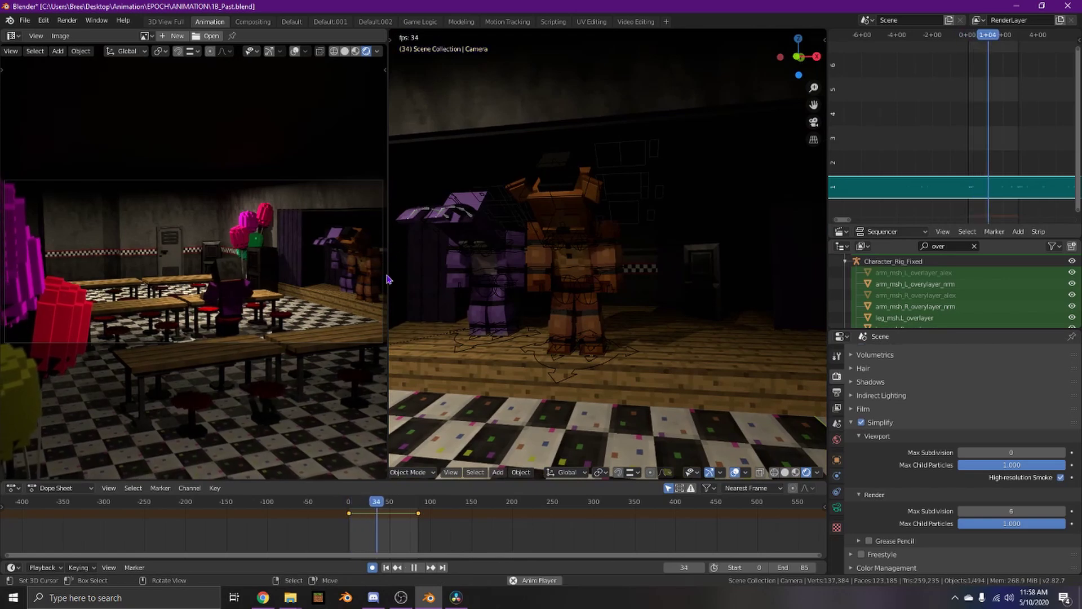
key(space)
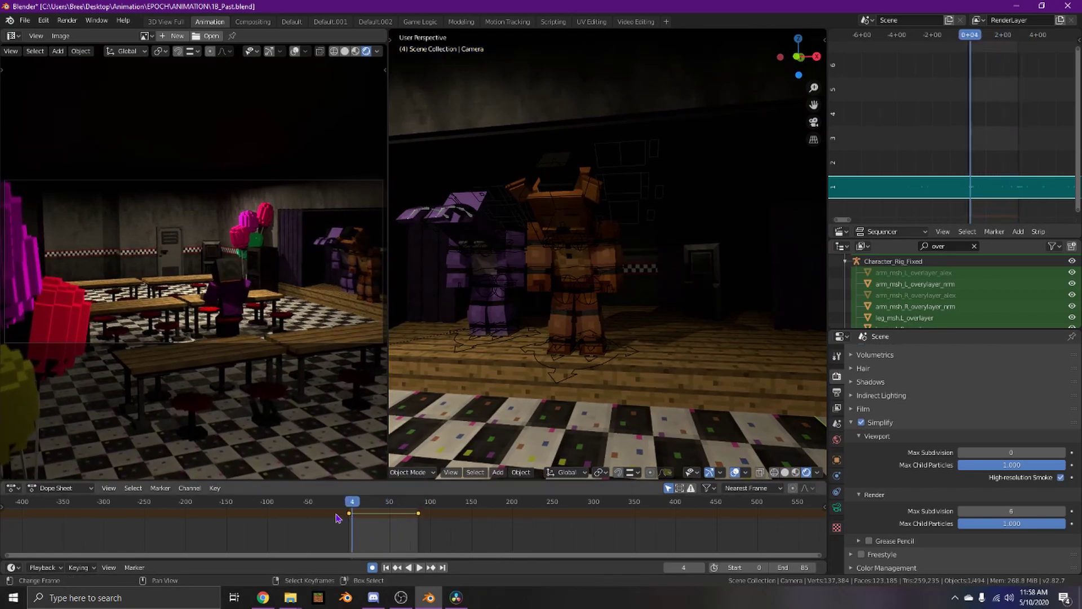
Move around to face the purple-clothed character seated at the table and examine him while the shot plays.
key(shift+grave)
key(w)
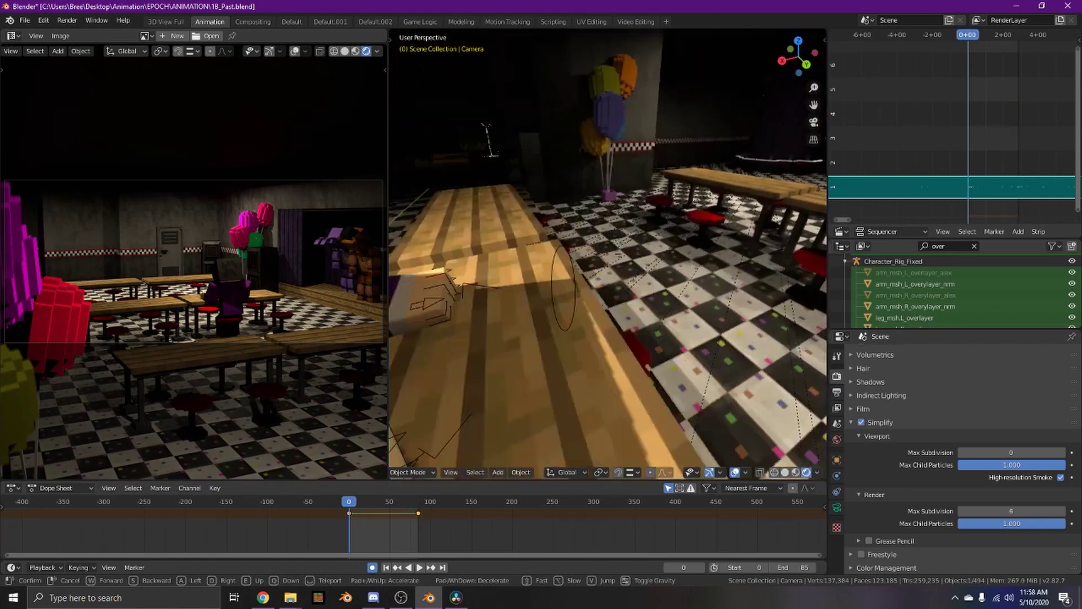
click(597, 258)
key(space)
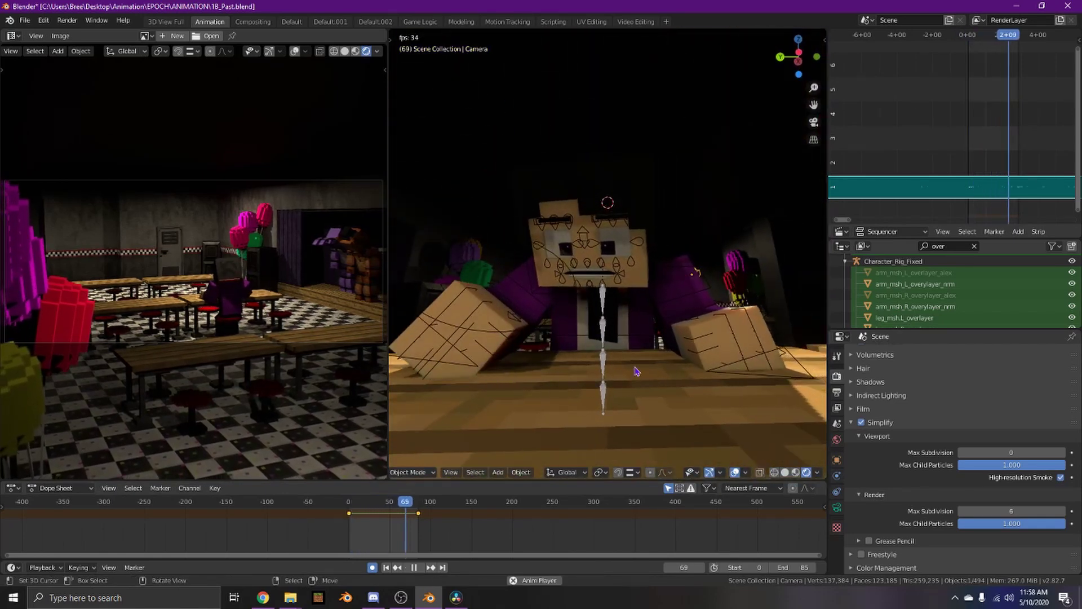
key(space)
Play through the 1C_Will shot and return it to the first frame.
key(shift+grave)
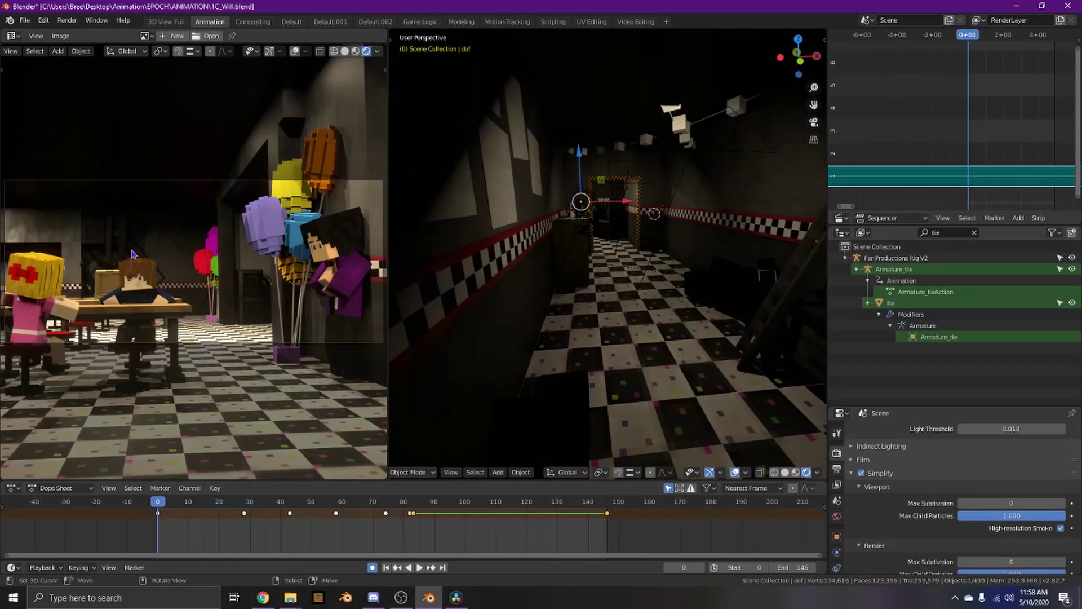
key(space)
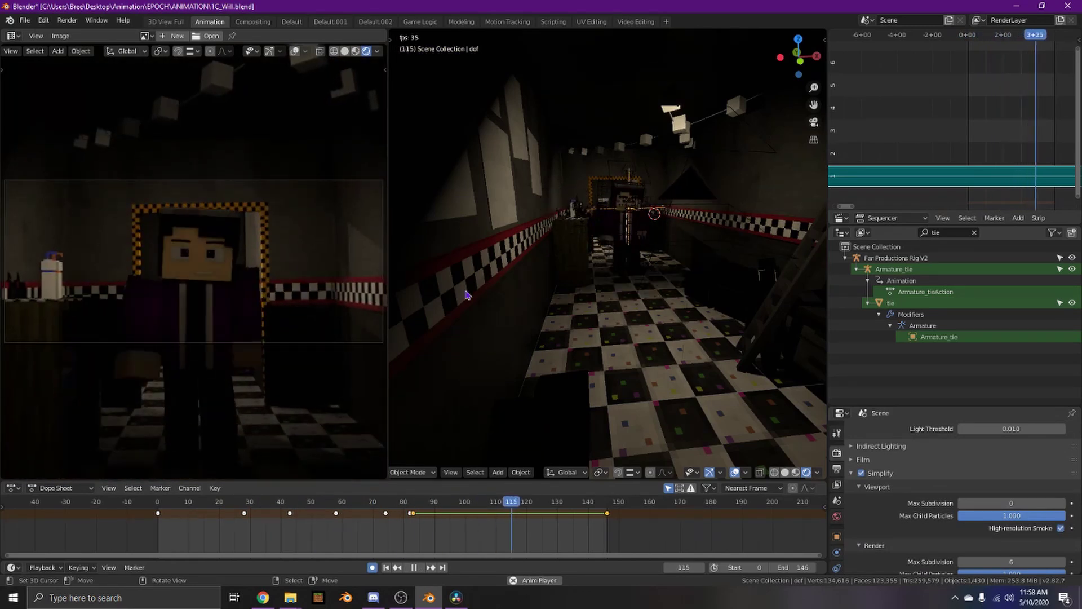
click(115, 521)
Walk over to the dining table and inspect the brown-haired and blond children from the front.
key(shift+grave)
key(w)
key(w)
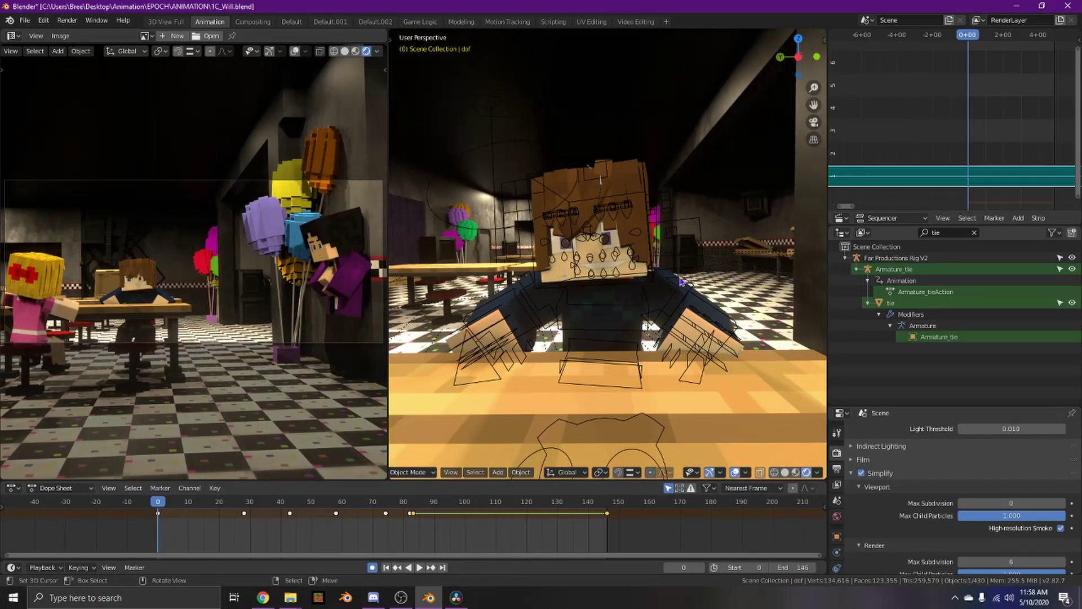
key(shift+grave)
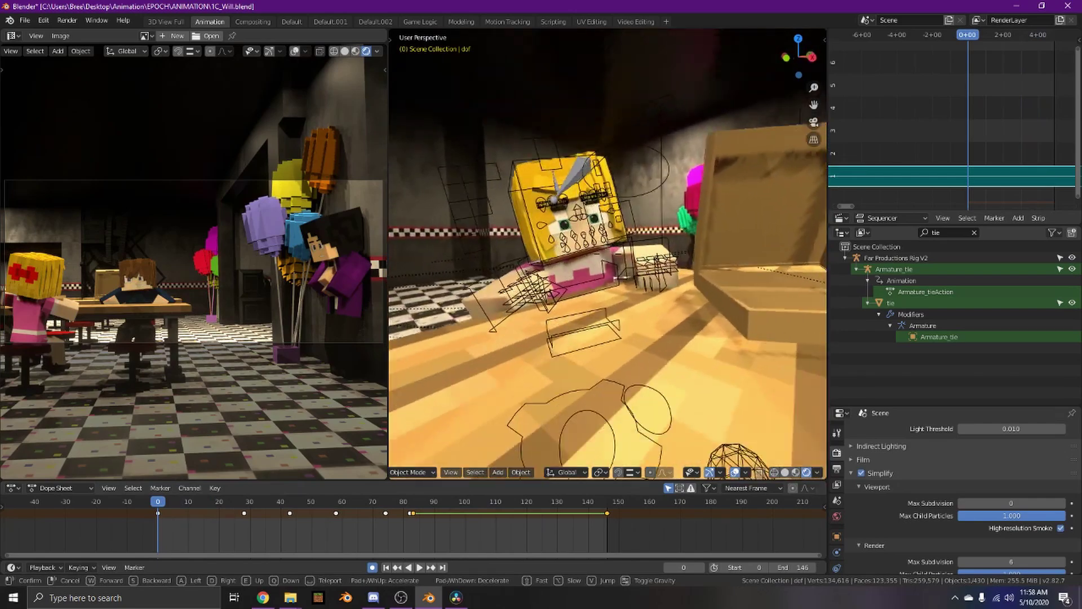
key(s)
click(617, 257)
Walk into the dark hallway during playback and examine the purple-clothed character's entrance and the shelf nearby.
key(shift+grave)
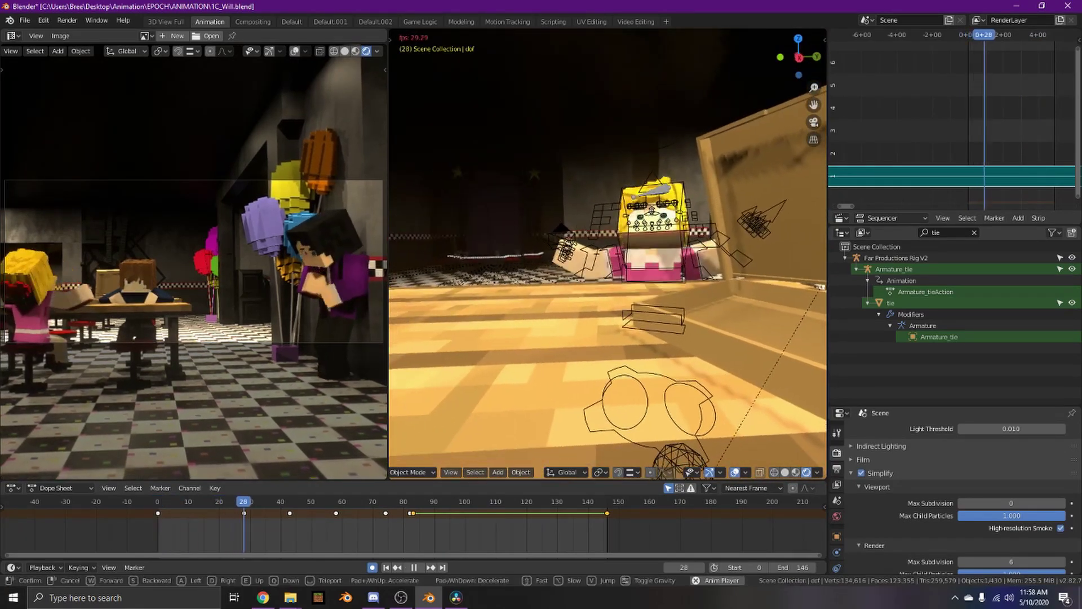
key(w)
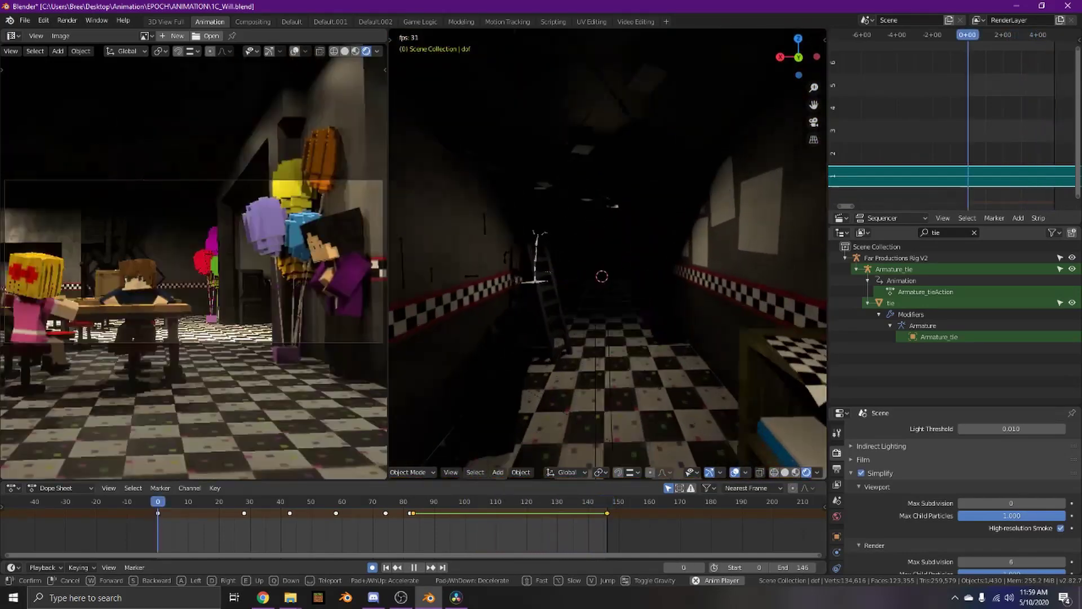
key(w)
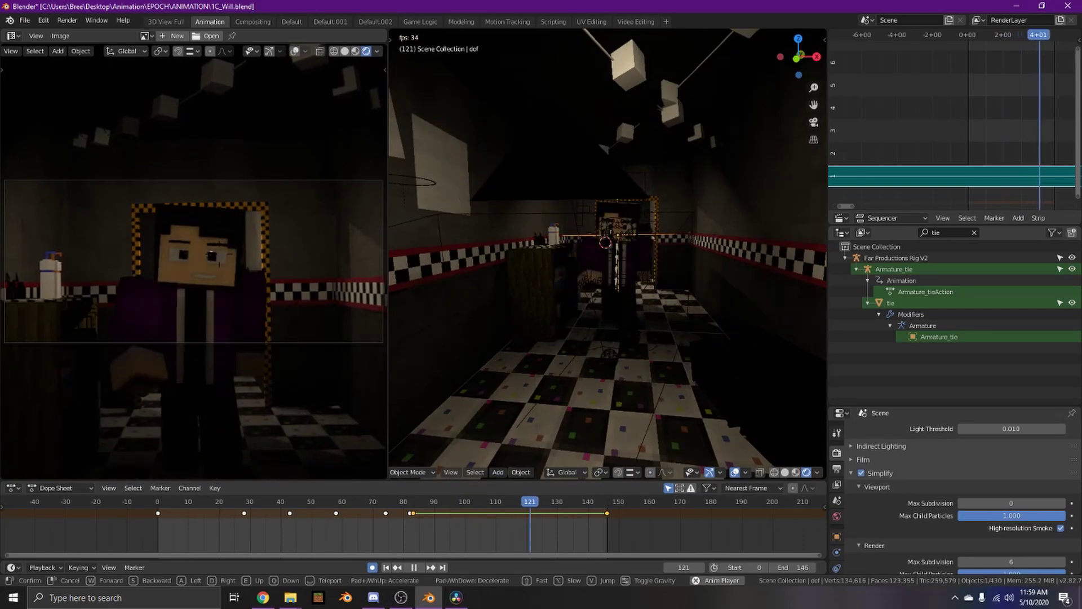
key(w)
key(space)
key(s)
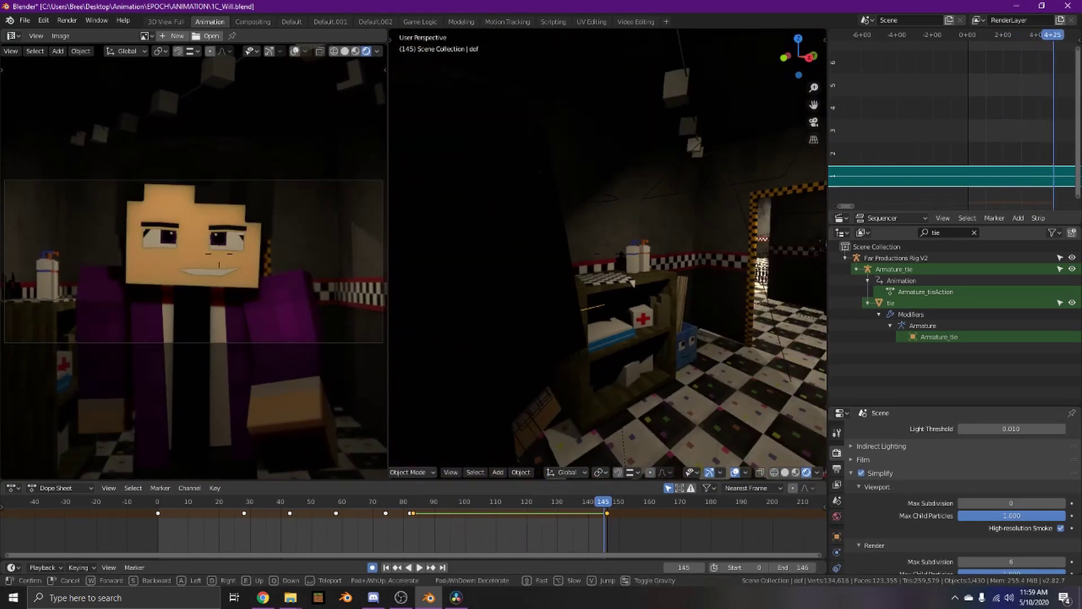
key(w)
click(427, 516)
key(space)
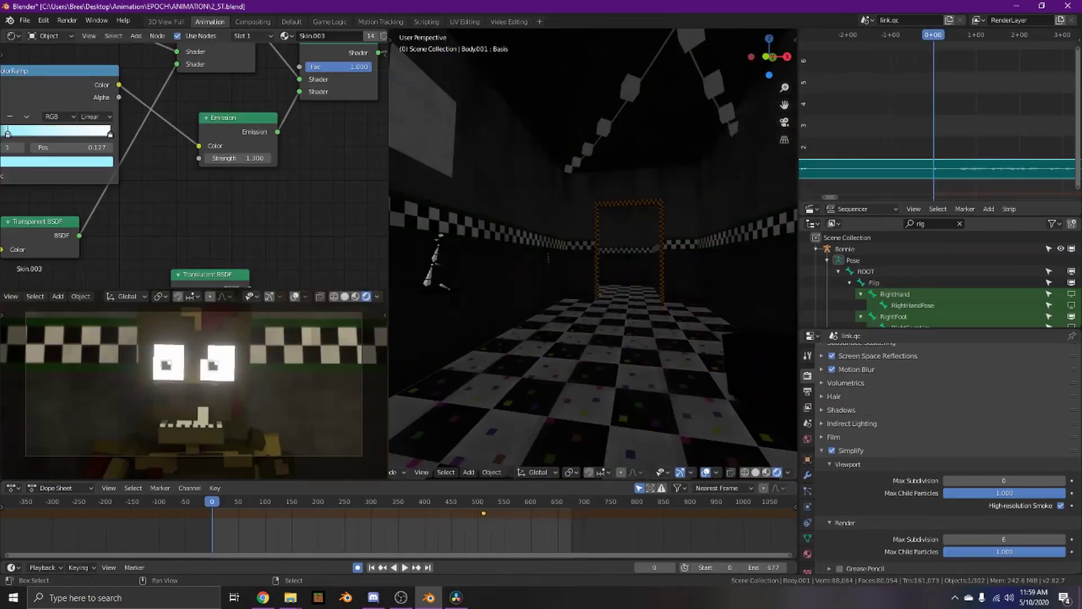
Walk through the 2_ST room and inspect the worn rabbit animatronic beside the wall from several angles.
key(shift+grave)
key(w)
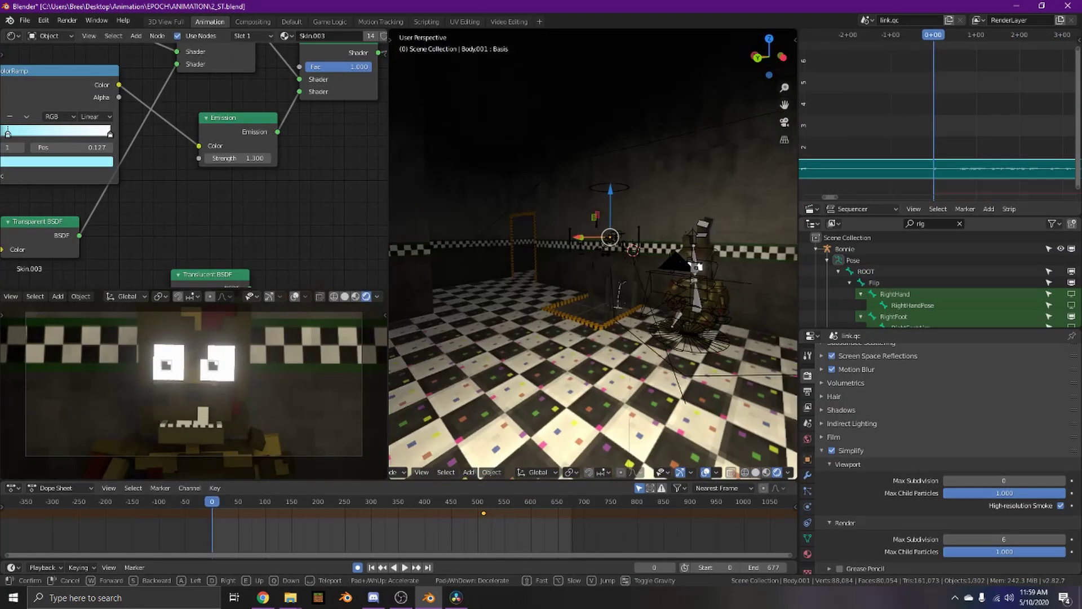
key(w)
key(d)
key(s)
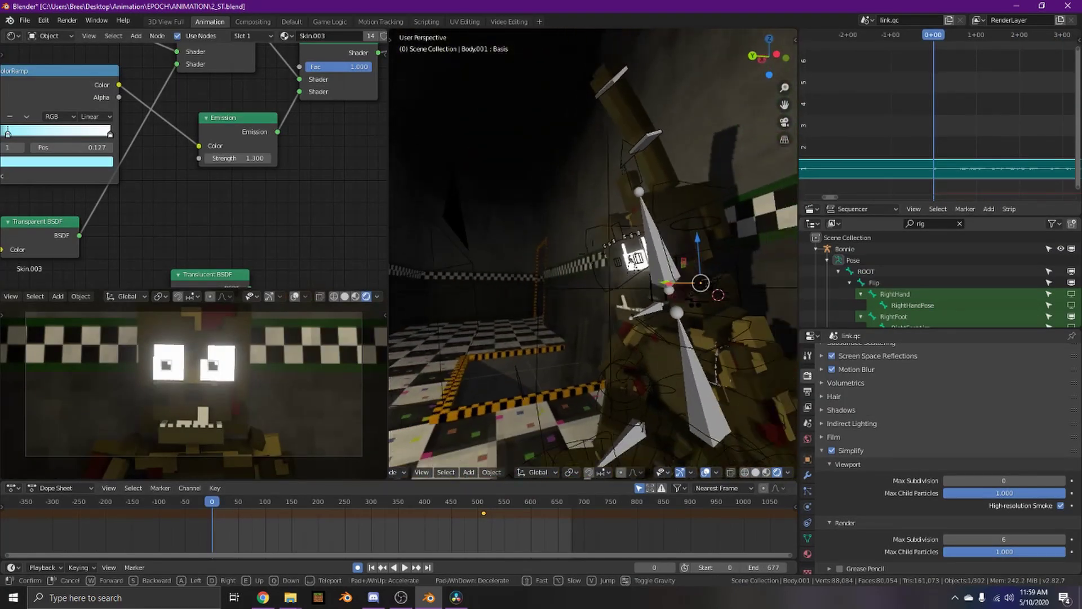
key(a)
key(s)
key(w)
key(s)
click(652, 180)
Play the 2_ST shot and walk around the doorway to examine the animatronic and the glowing blue character.
key(space)
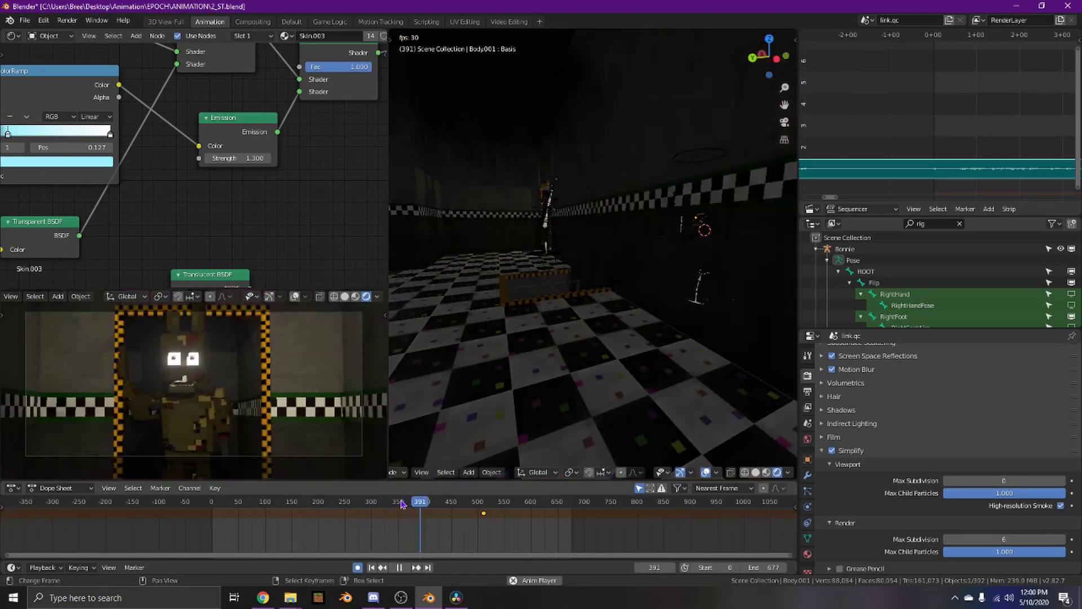
key(shift+grave)
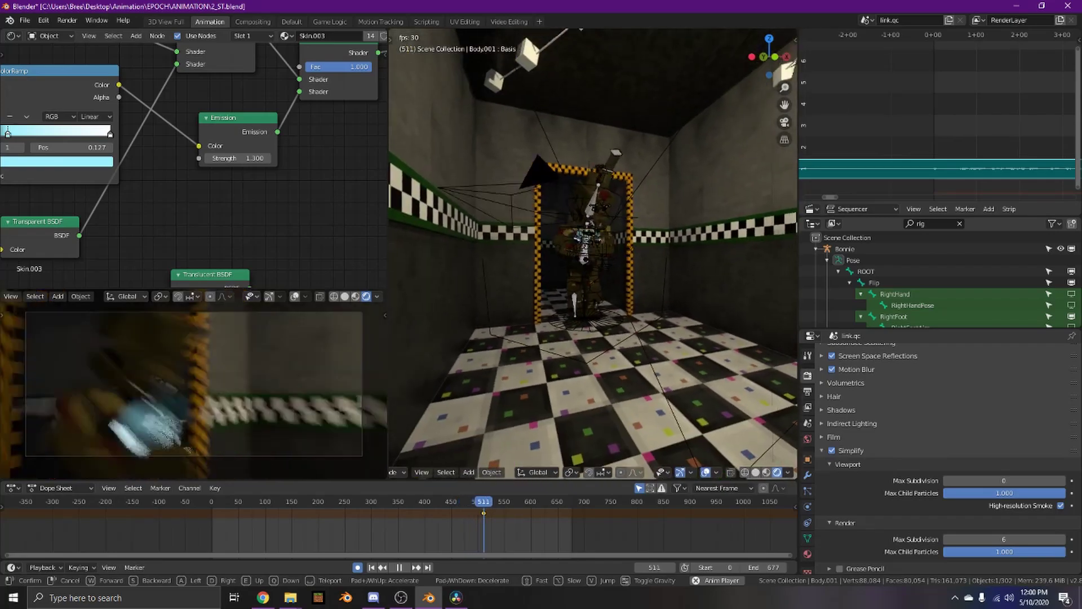
key(s)
key(d)
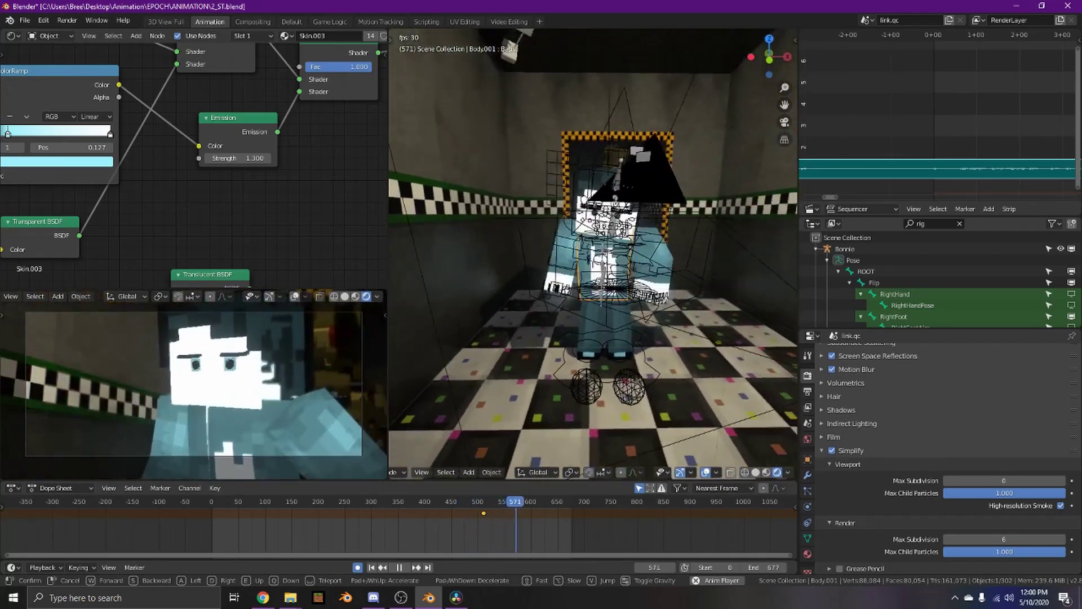
key(w)
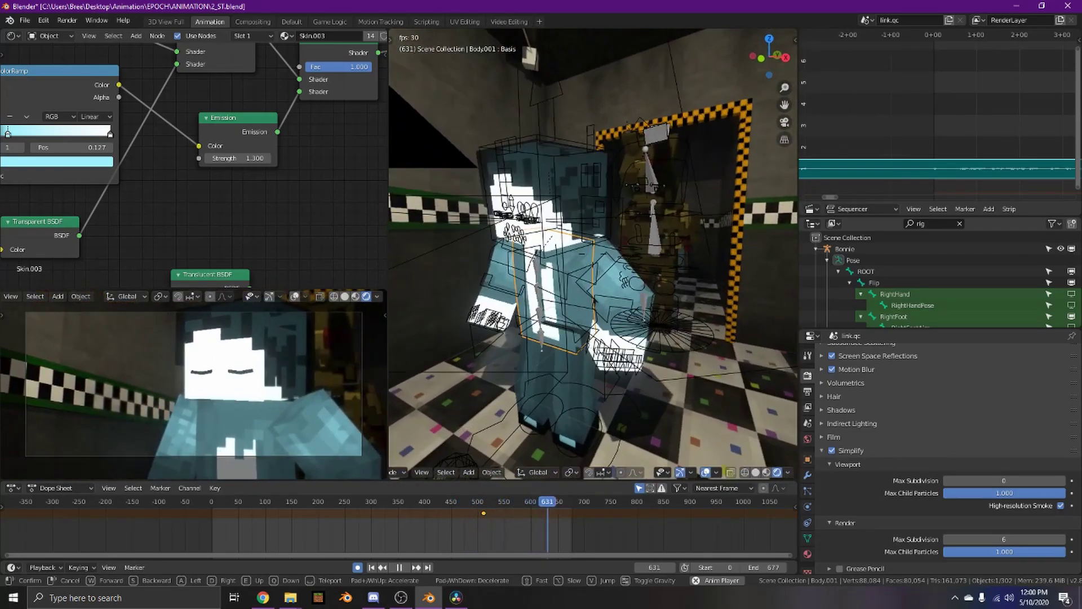
key(s)
key(w)
click(590, 264)
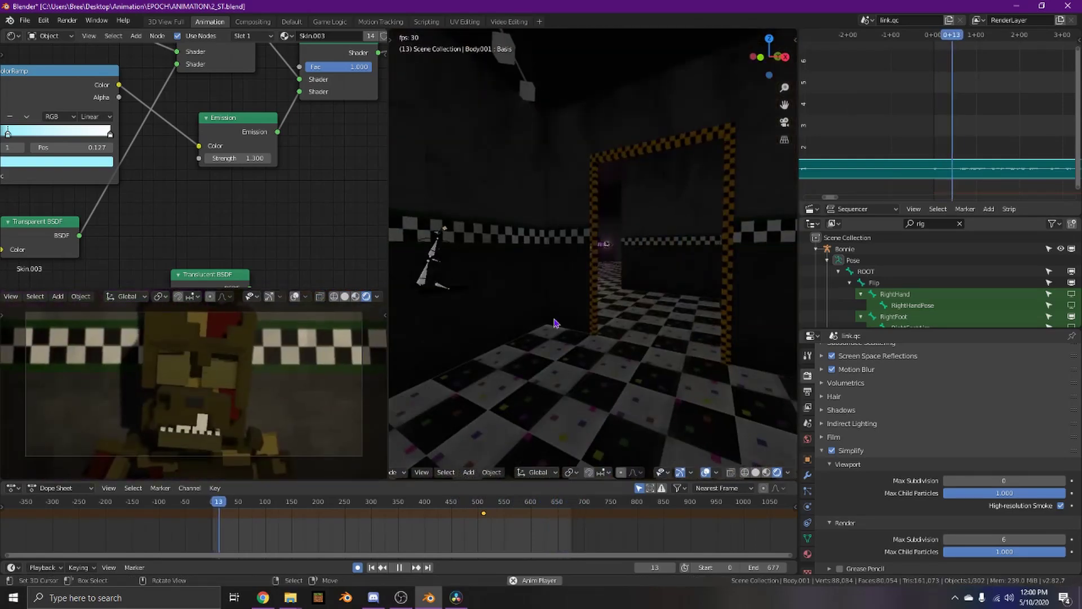
Replay the blue character's appearance at the doorway and pause at frame 549.
click(475, 531)
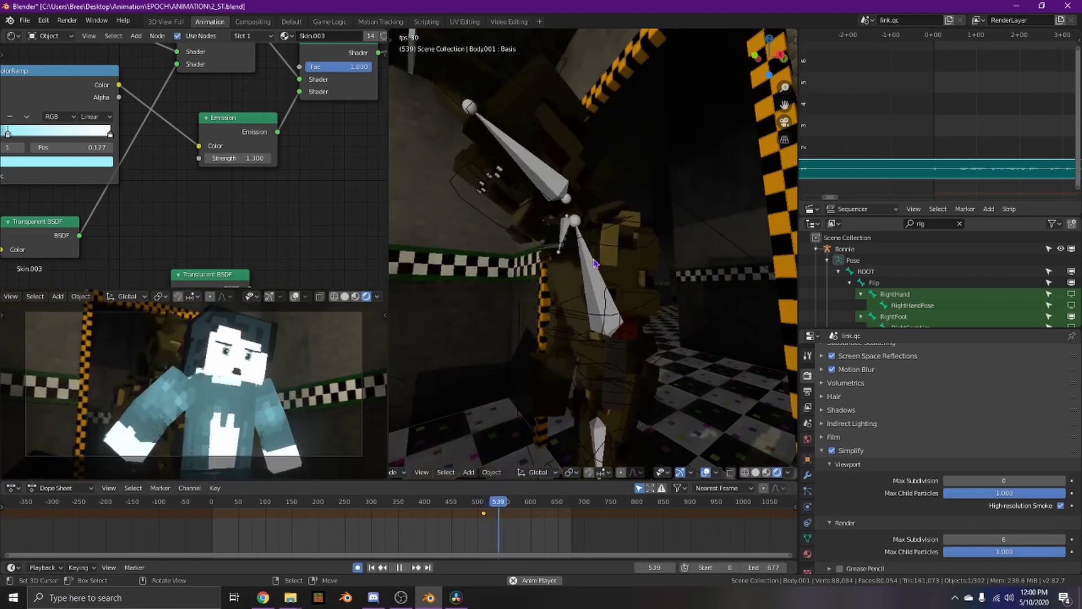
click(475, 514)
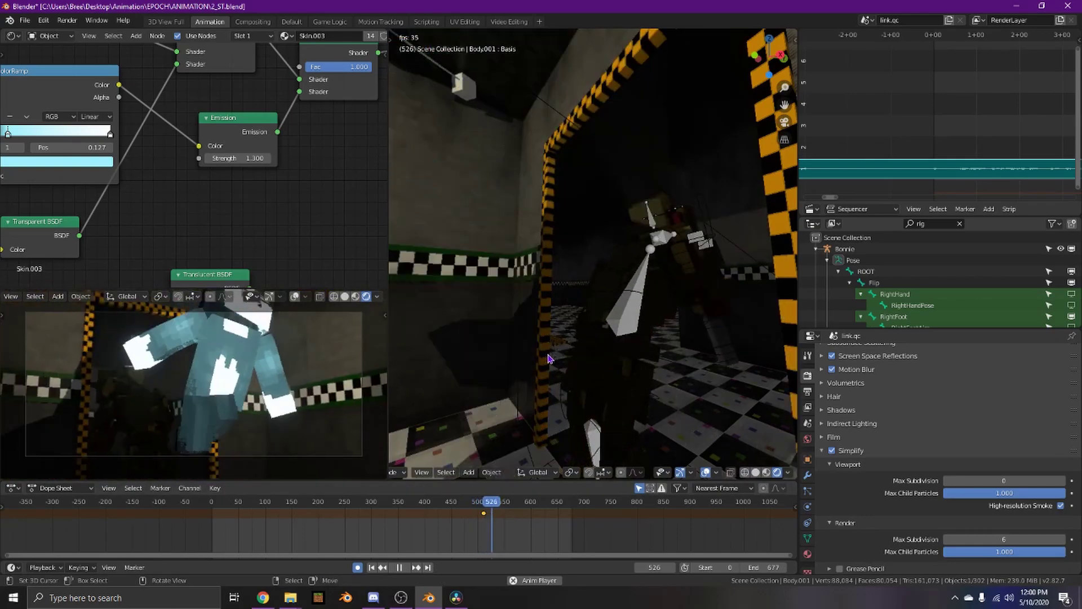
key(space)
Walk around the blue character at frame 549 and inspect it up close and from the front.
key(shift+grave)
key(w)
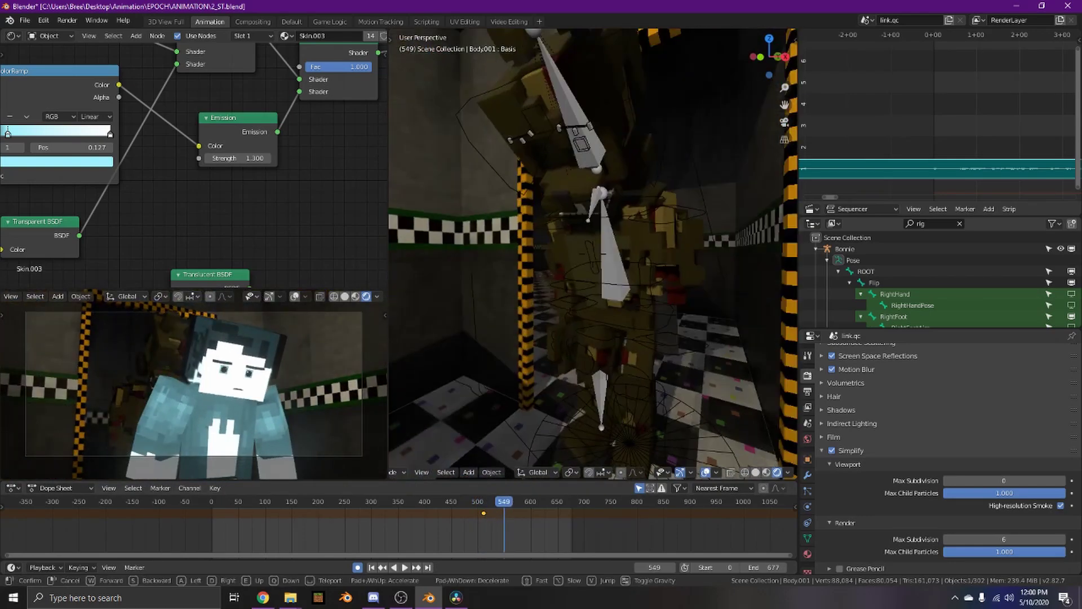
key(s)
key(w)
key(s)
key(w)
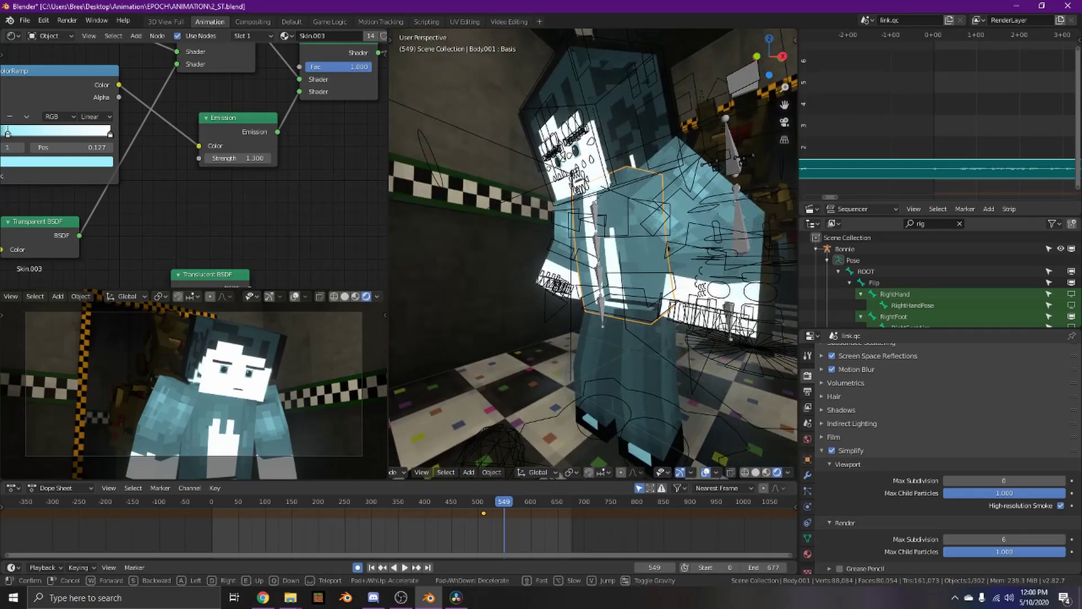
key(s)
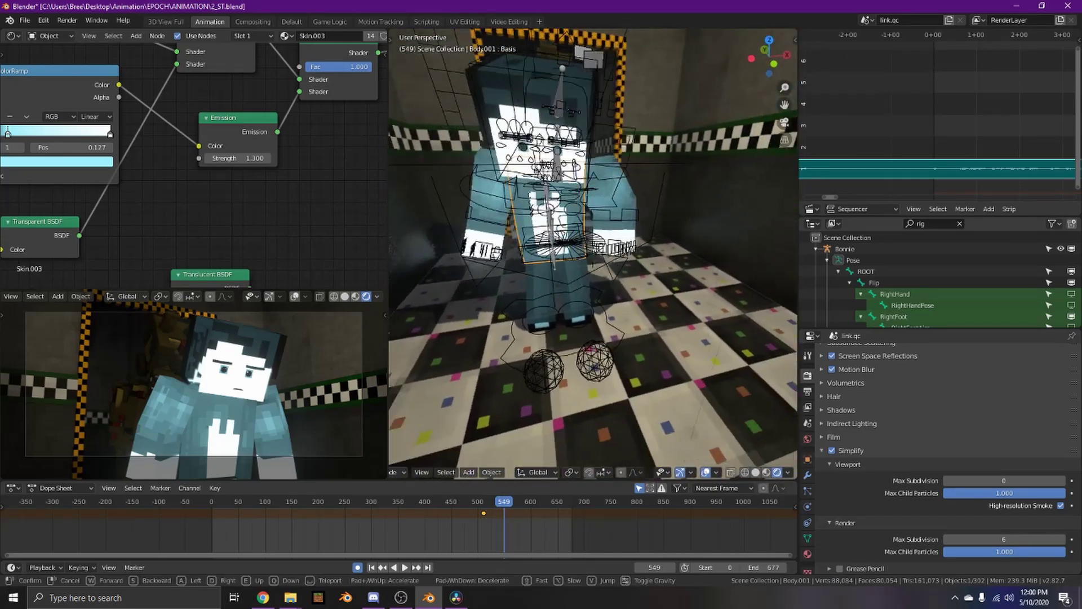
key(w)
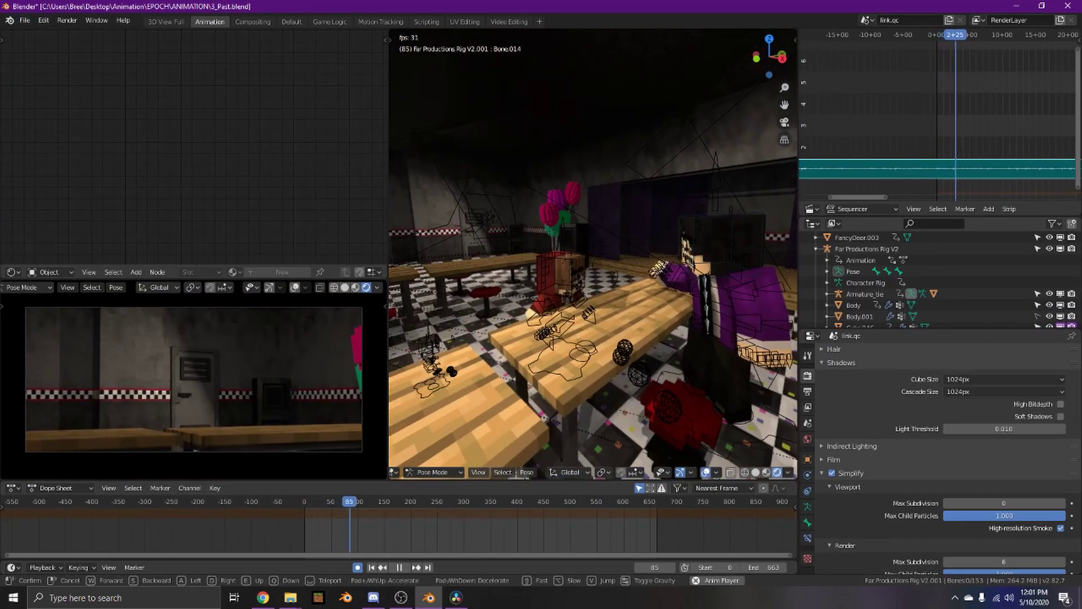
Walk through the 3_Past dining area during playback, pause at frame 213 and move past the tables to the characters.
key(shift+grave)
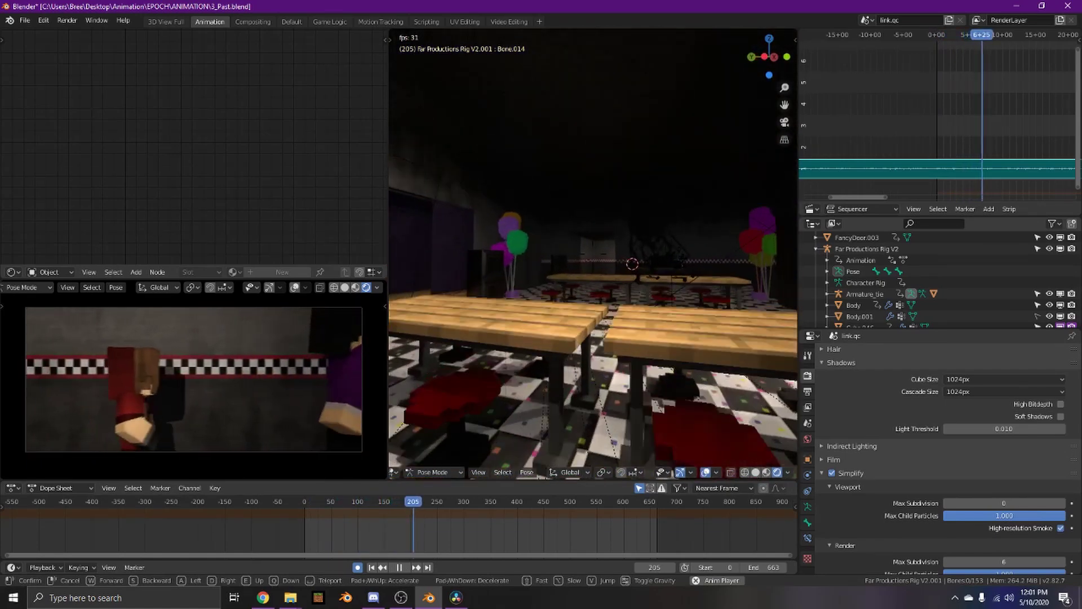
click(593, 254)
key(space)
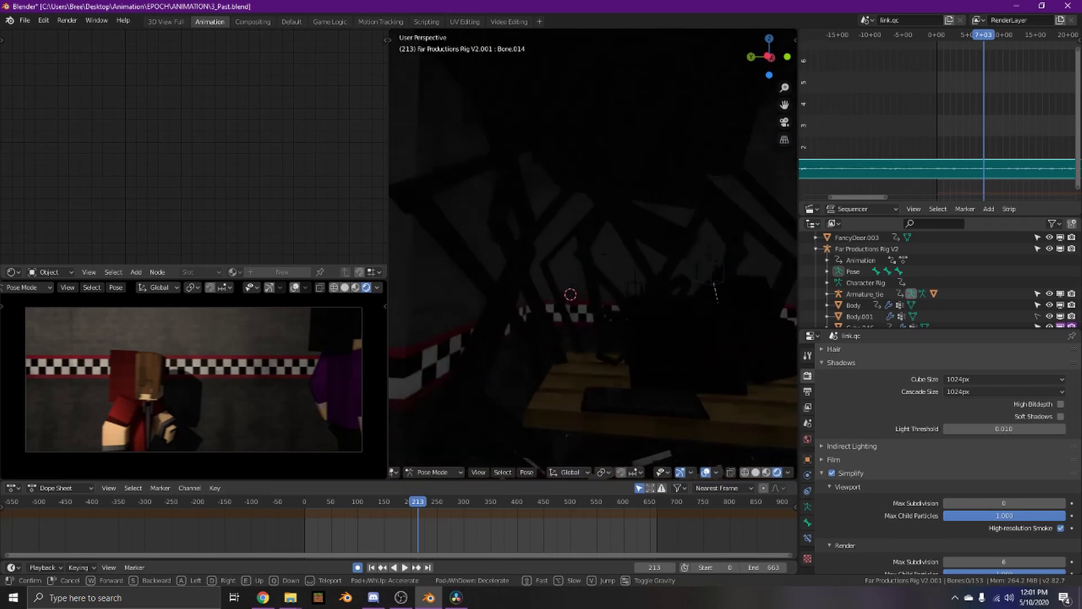
key(w)
click(585, 313)
Resume playback and walk through the room to examine the blue and purple-clothed characters beside the doorway.
key(space)
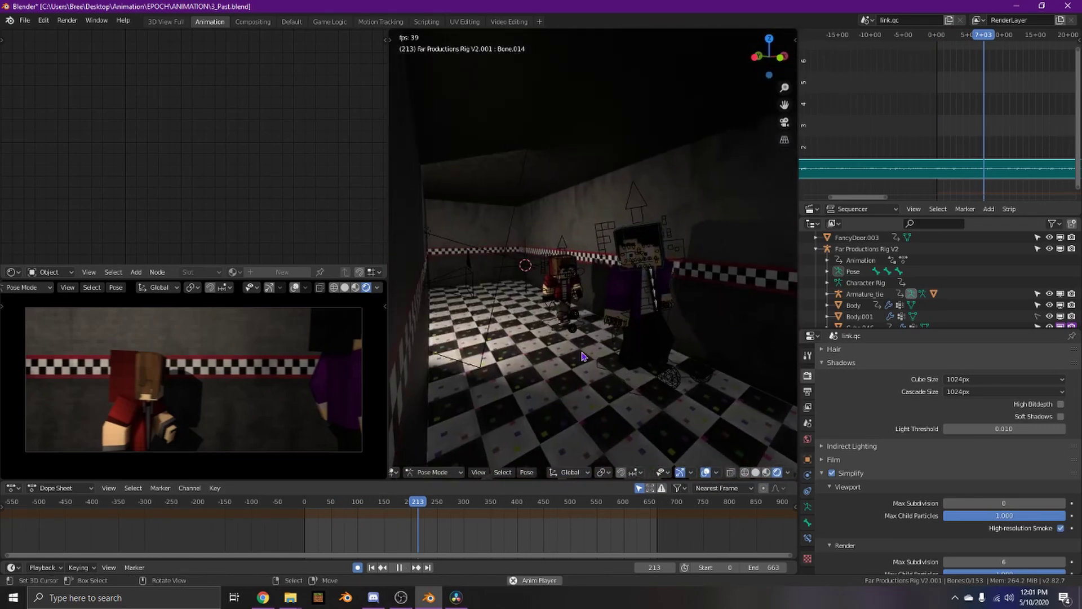
key(shift+grave)
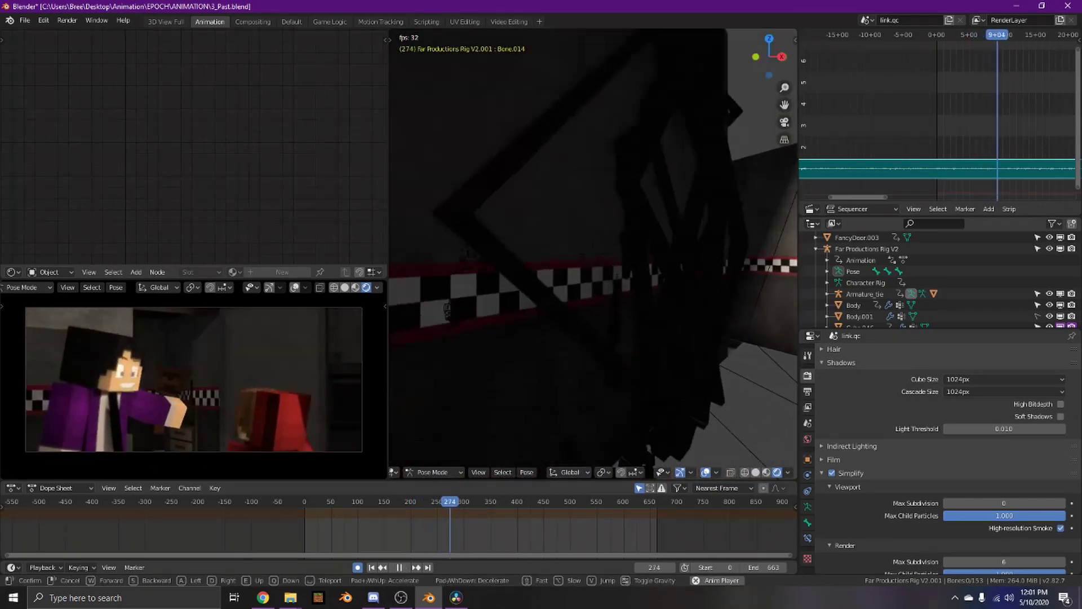
key(w)
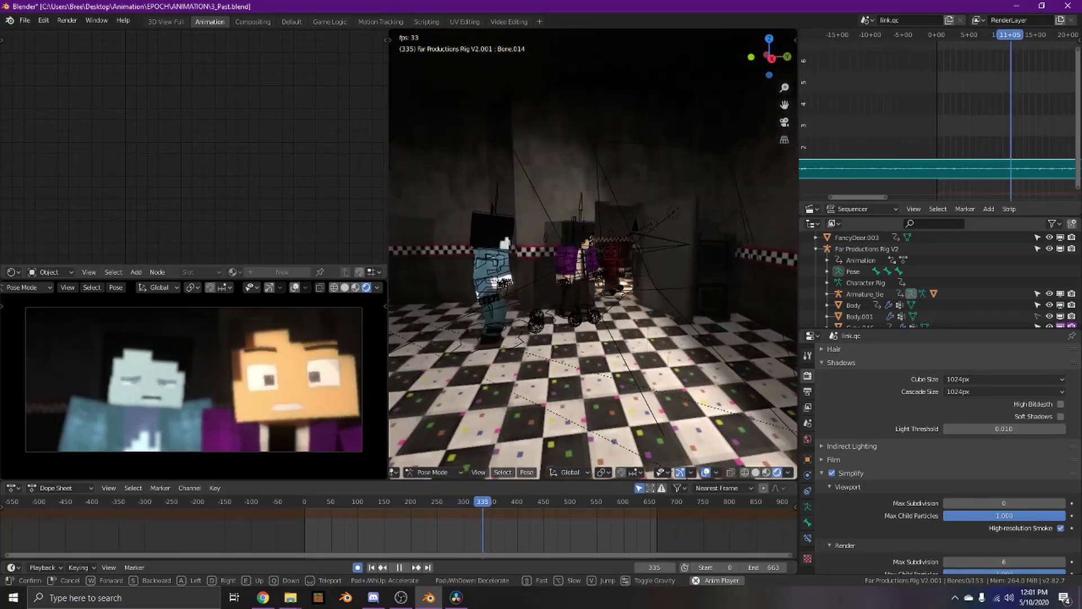
key(w)
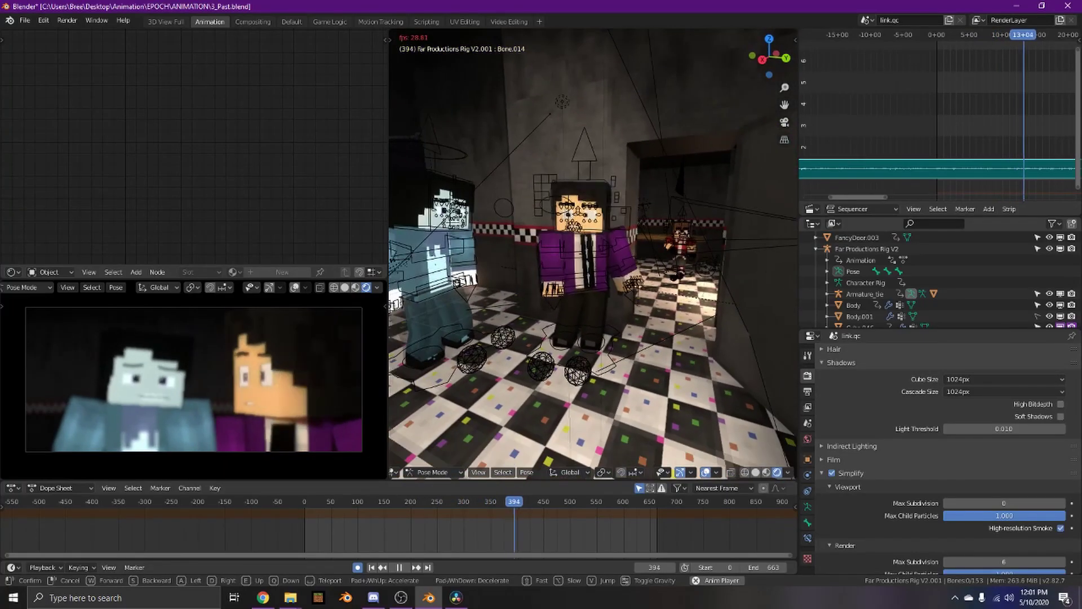
key(Return)
Walk through the doorway during playback to examine the red-clothed character near the table and the surrounding room.
key(shift+grave)
key(w)
key(w)
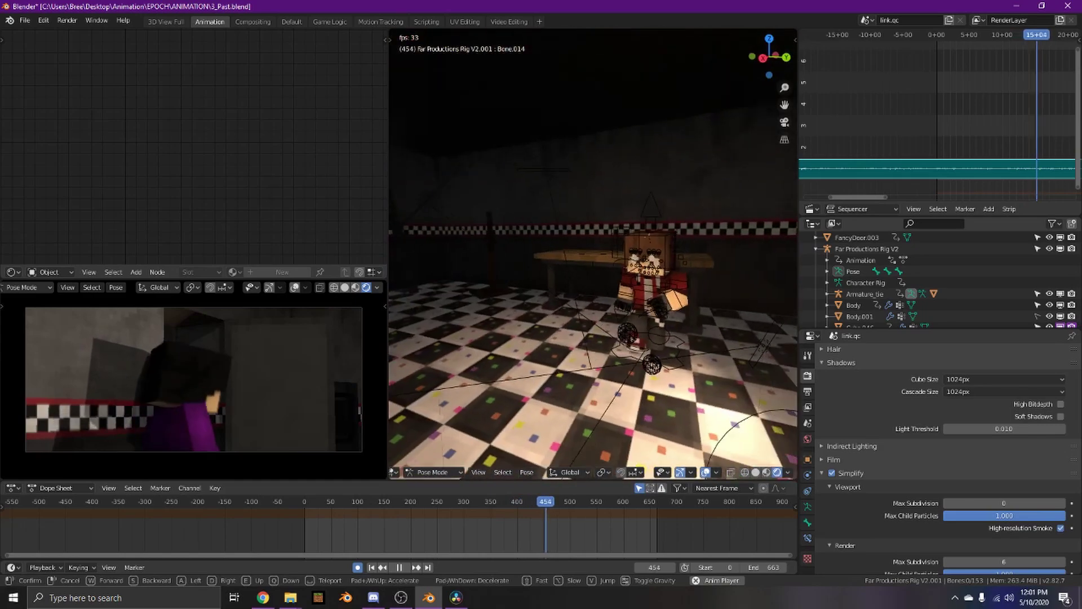
key(w)
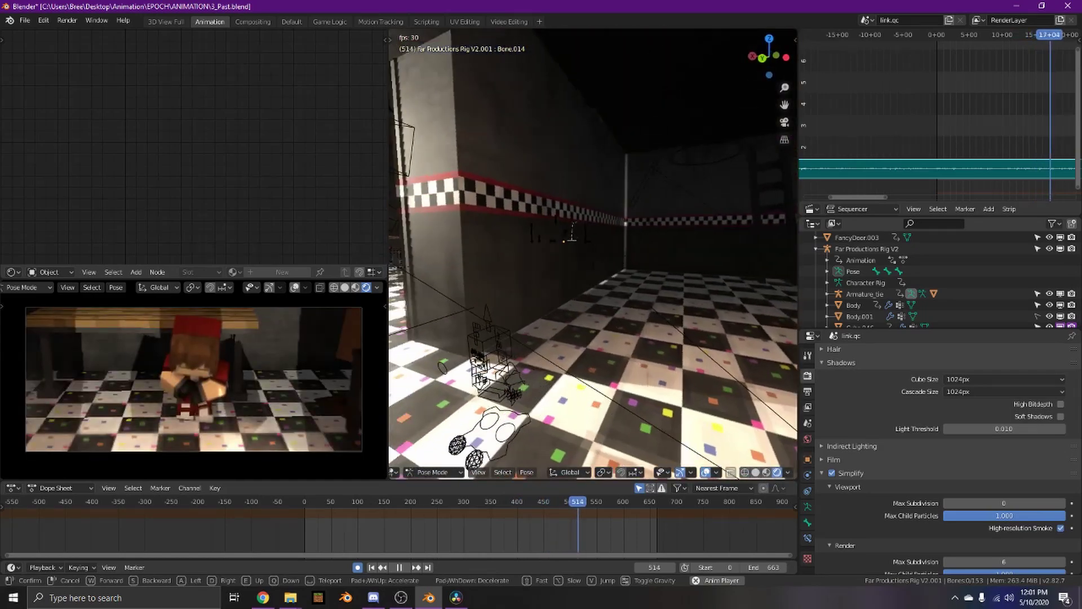
key(w)
Pause the shot at frame 570 and walk up to the purple-clothed character near the balloons.
key(Return)
key(space)
click(608, 512)
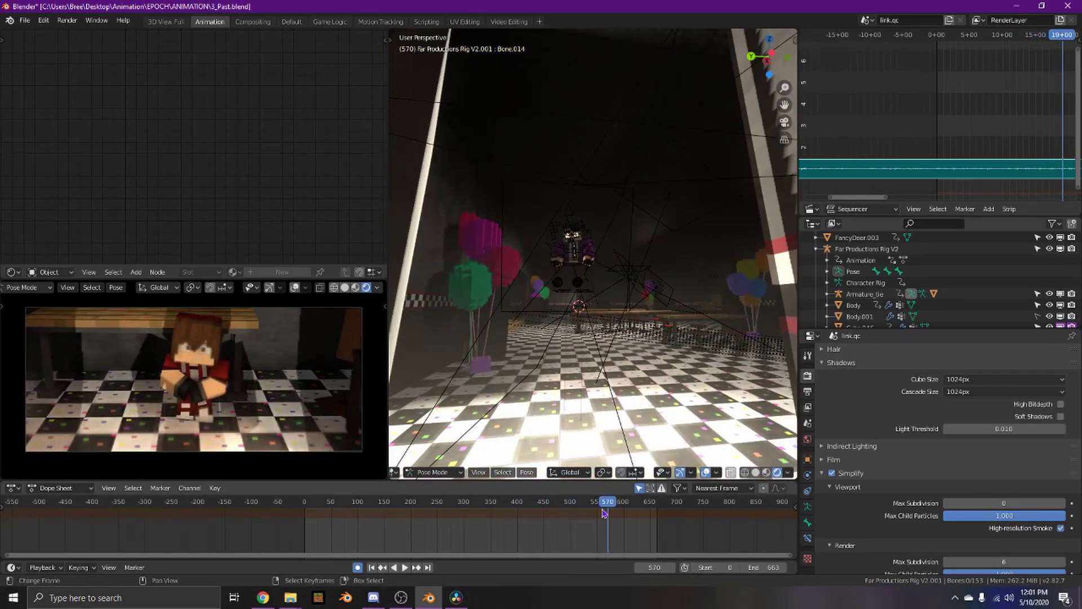
key(shift+grave)
key(w)
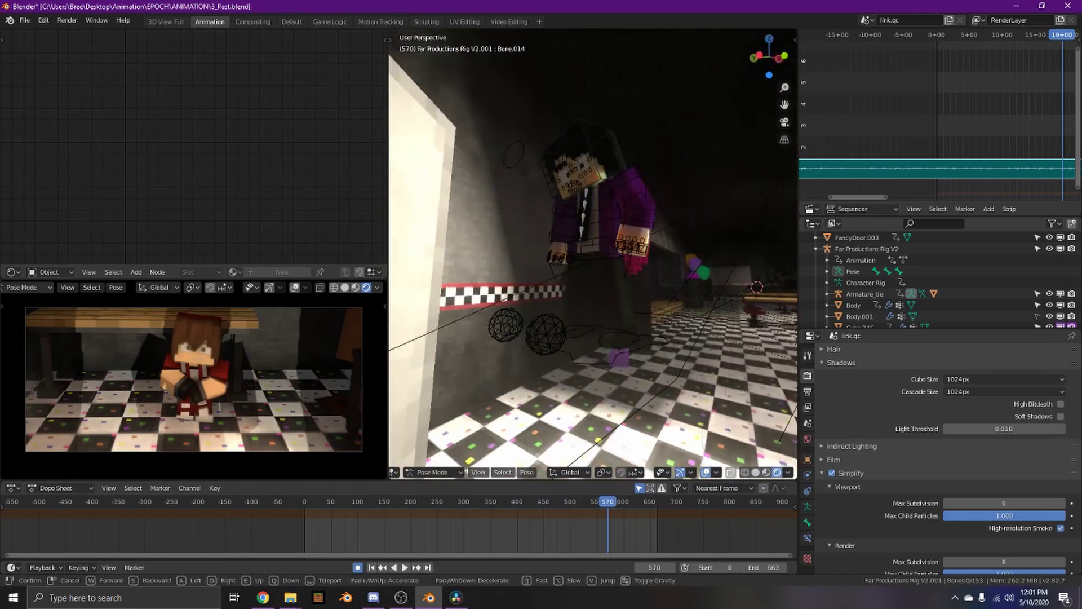
Replay the shot from frame 473, pause at frame 503 and view the purple-clothed character from the front and the doorway.
drag(586, 534, 556, 532)
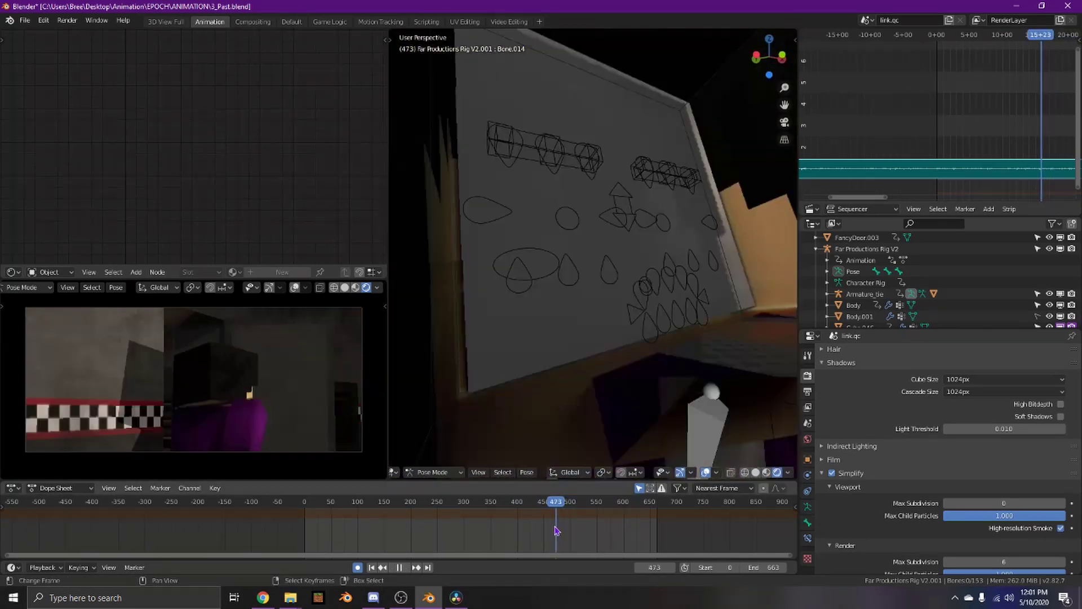
key(space)
key(space)
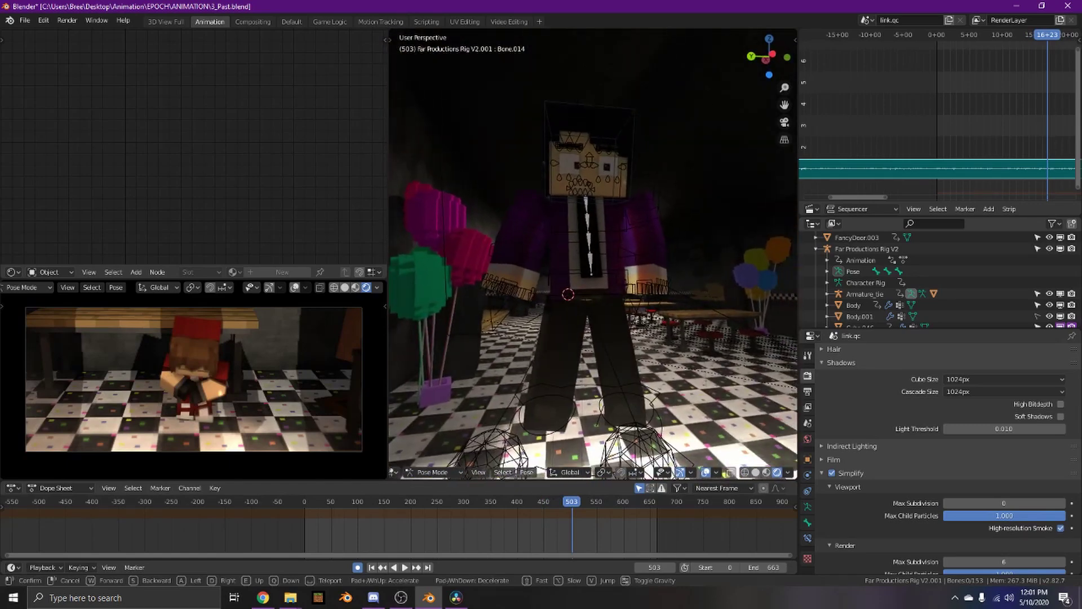
key(d)
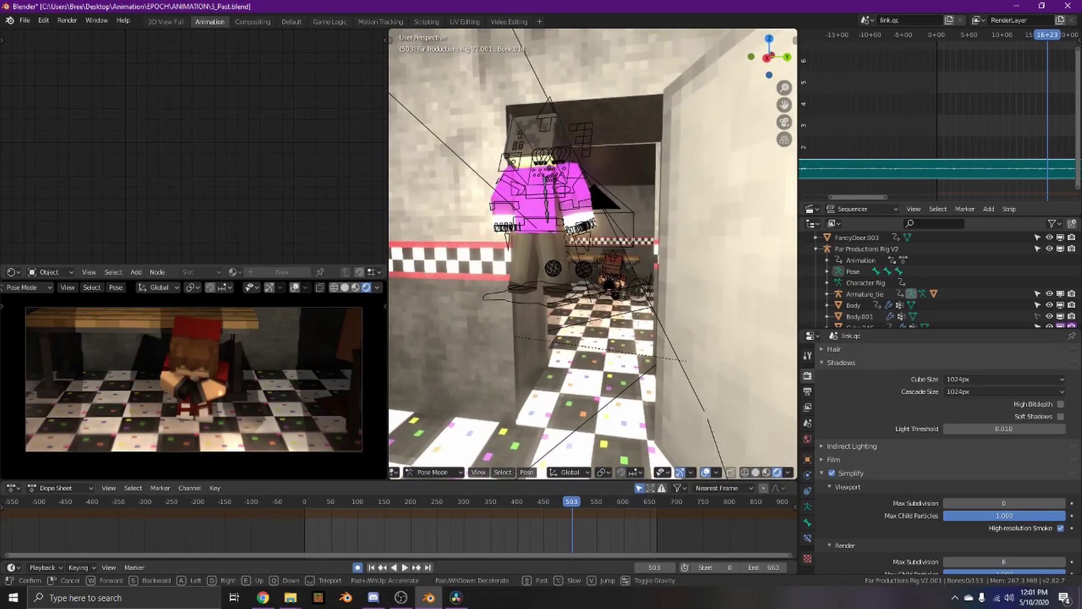
key(w)
click(594, 259)
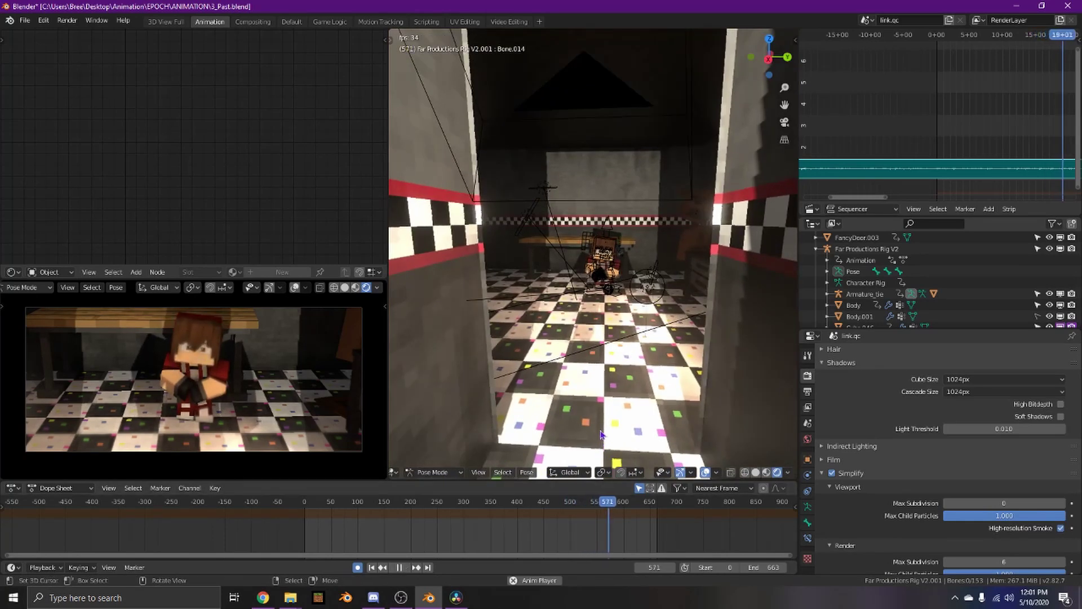
Pause at frame 629 and inspect the blue and purple-clothed characters struggling beside the table.
key(space)
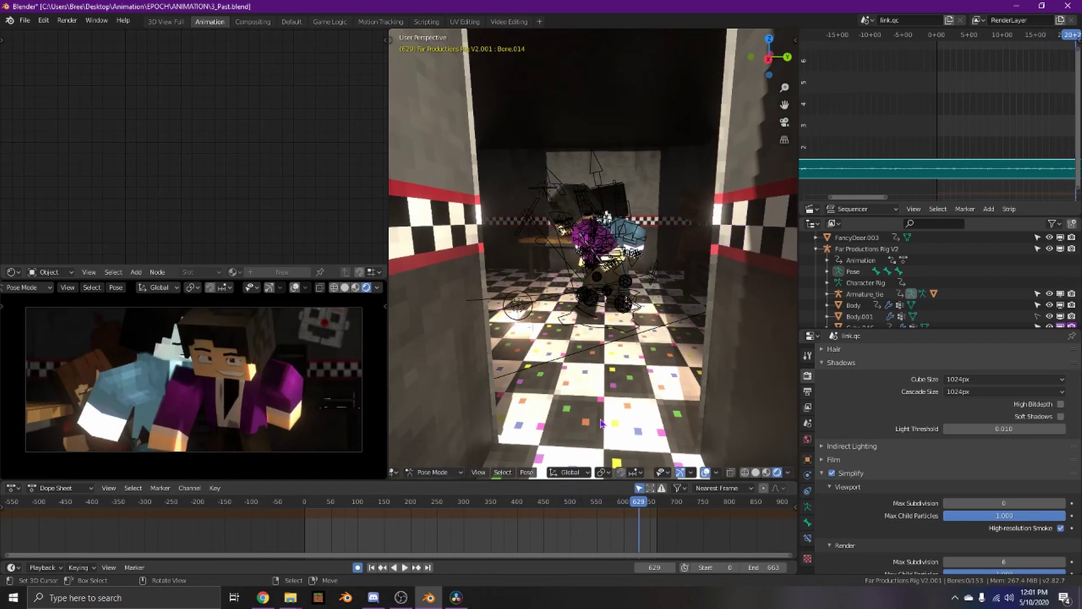
key(w)
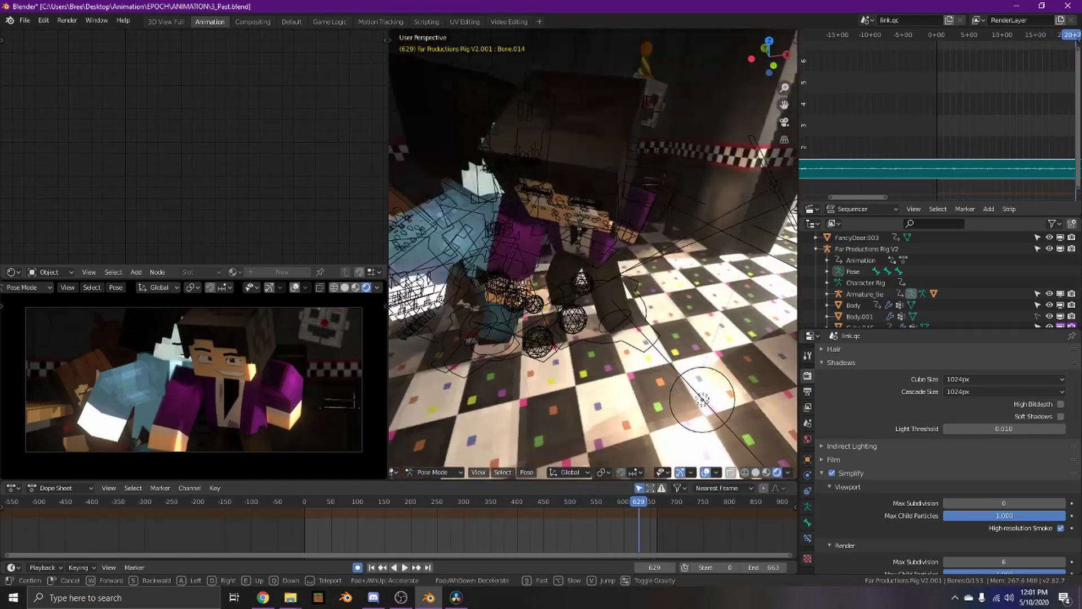
key(s)
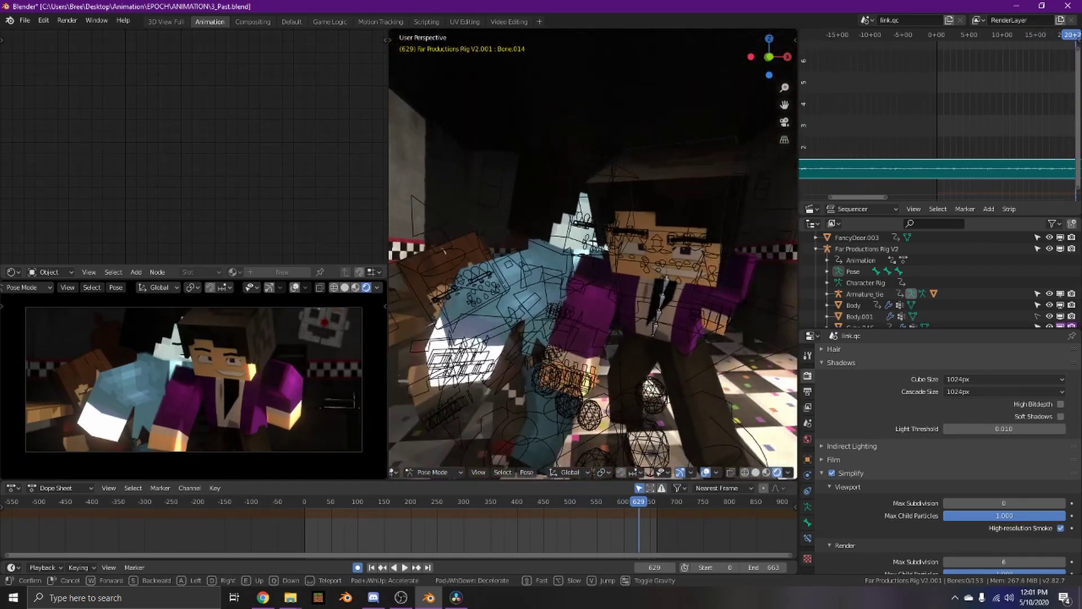
Play the struggle on to frame 648 and examine the blue character's pose up close.
key(space)
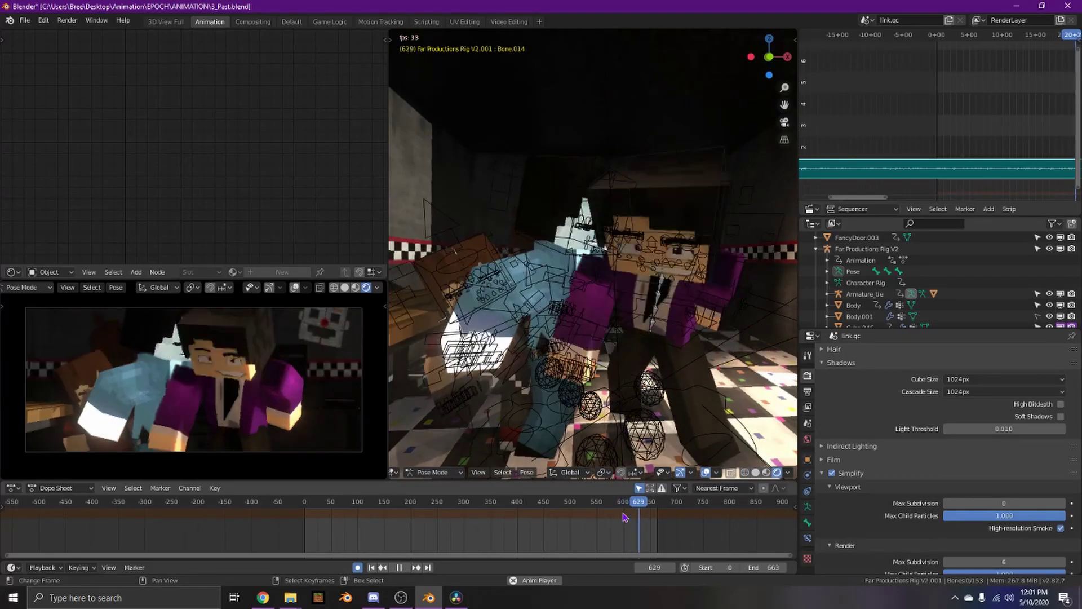
key(space)
key(s)
key(w)
key(s)
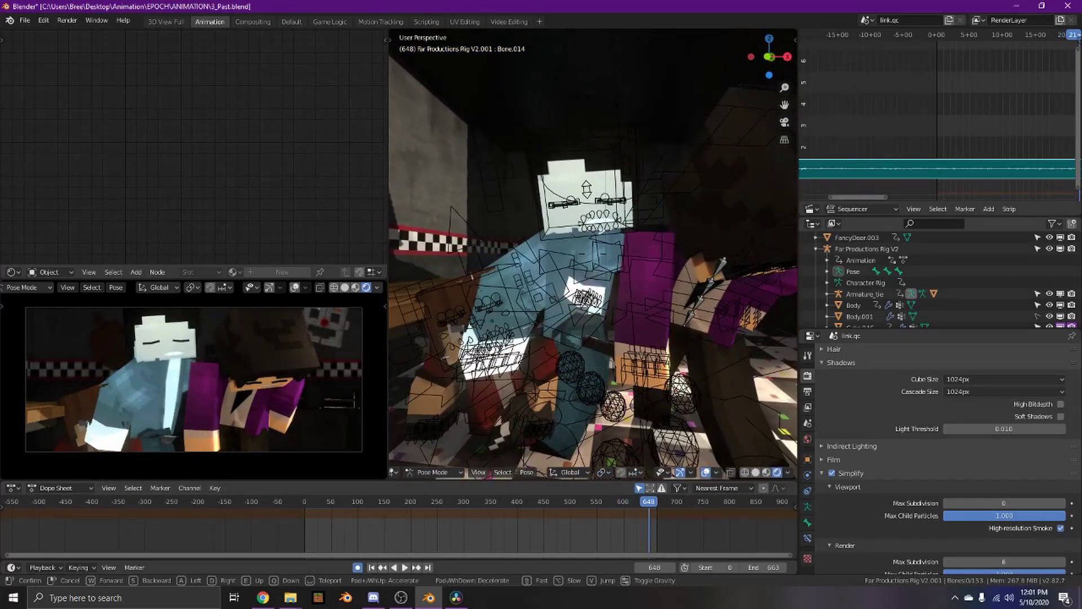
click(594, 259)
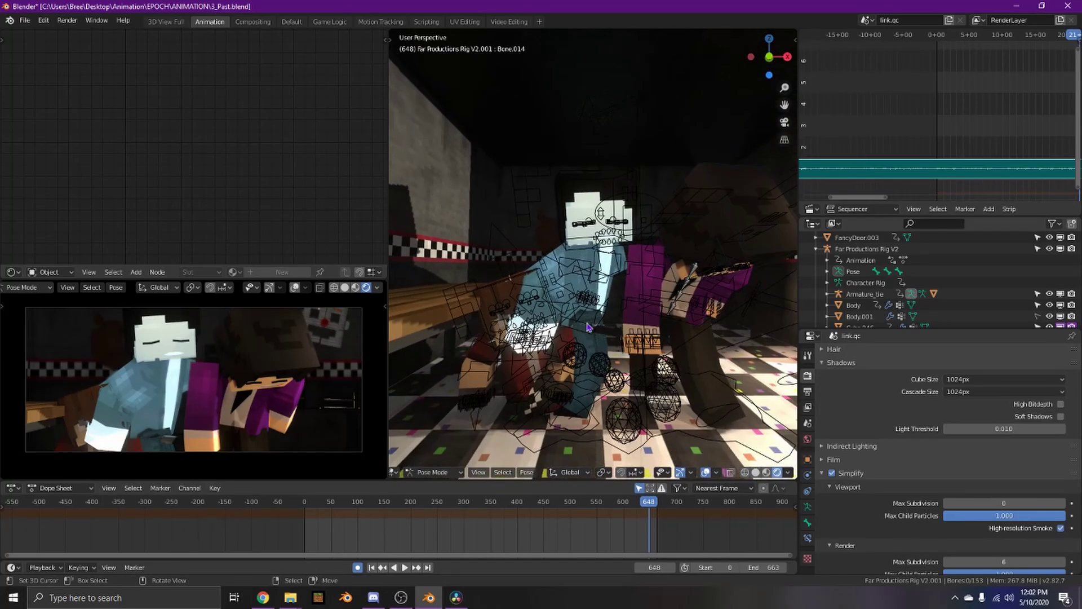
Replay the struggle around frame 638 with the timeline zoomed in and pause at frame 633.
drag(632, 524, 642, 522)
key(space)
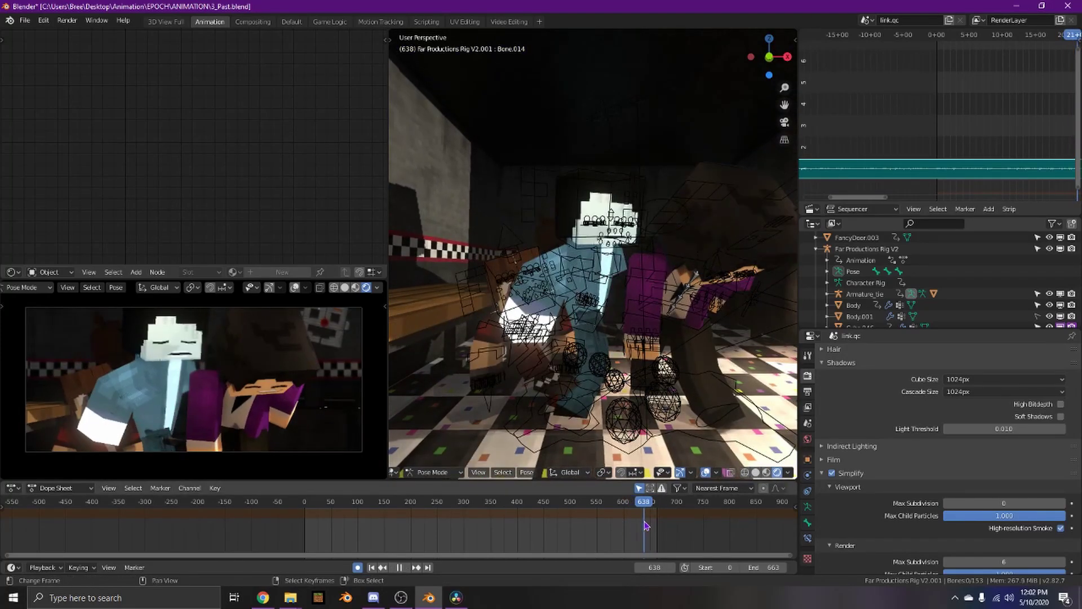
middle_drag(506, 525, 437, 526)
scroll(568, 530, up, 1)
middle_drag(567, 529, 500, 526)
mouse_move(536, 524)
mouse_down()
mouse_move(547, 521)
mouse_move(526, 518)
mouse_up()
key(space)
drag(496, 517, 522, 515)
key(space)
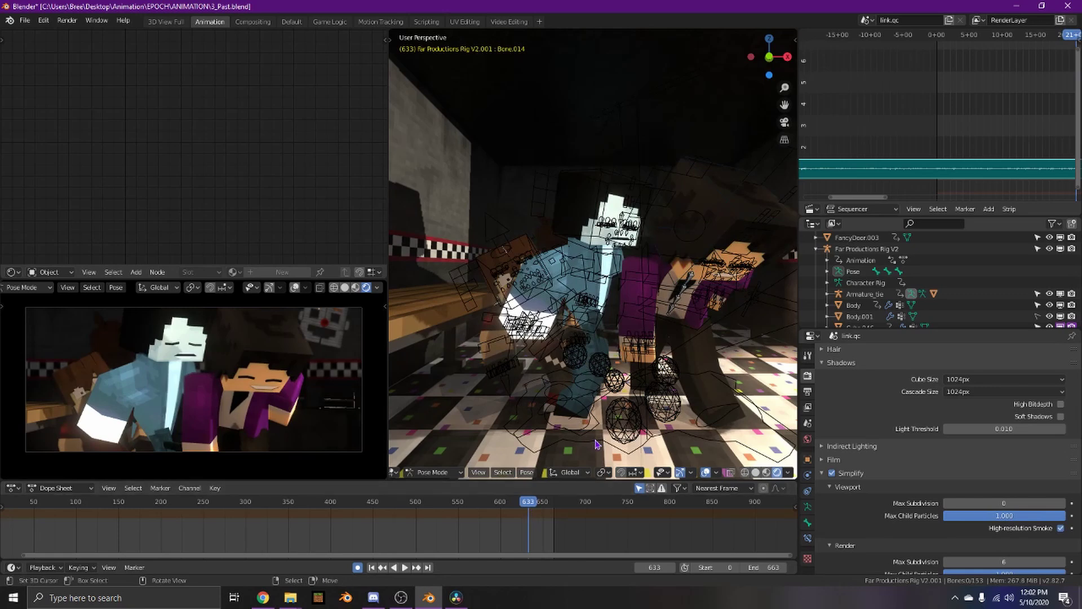
Lower the blue character's Main bone below the floor and shift its last two keyframes back to about frames 527 and 541.
key(shift+grave)
key(s)
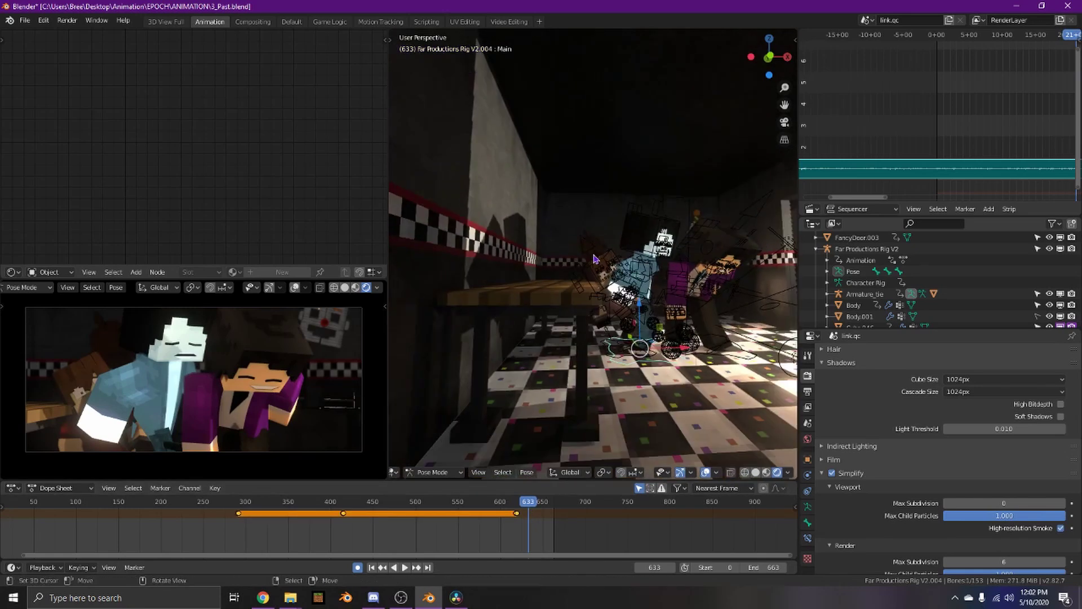
drag(639, 305, 640, 450)
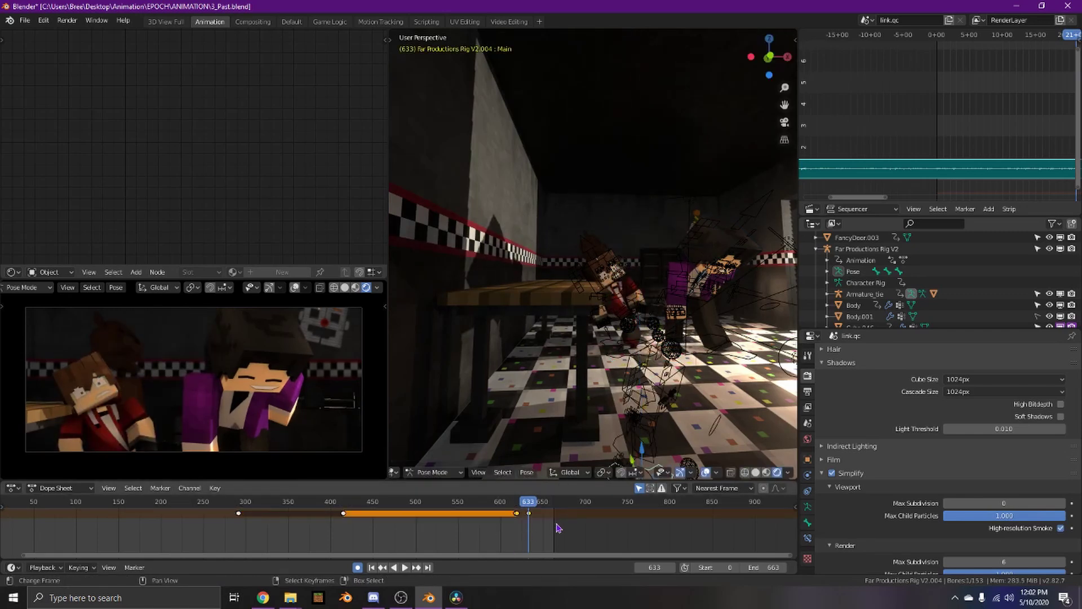
click(467, 523)
click(449, 513)
Replay the shot without the blue character and walk up to the red-clothed character beside the table.
key(space)
click(493, 513)
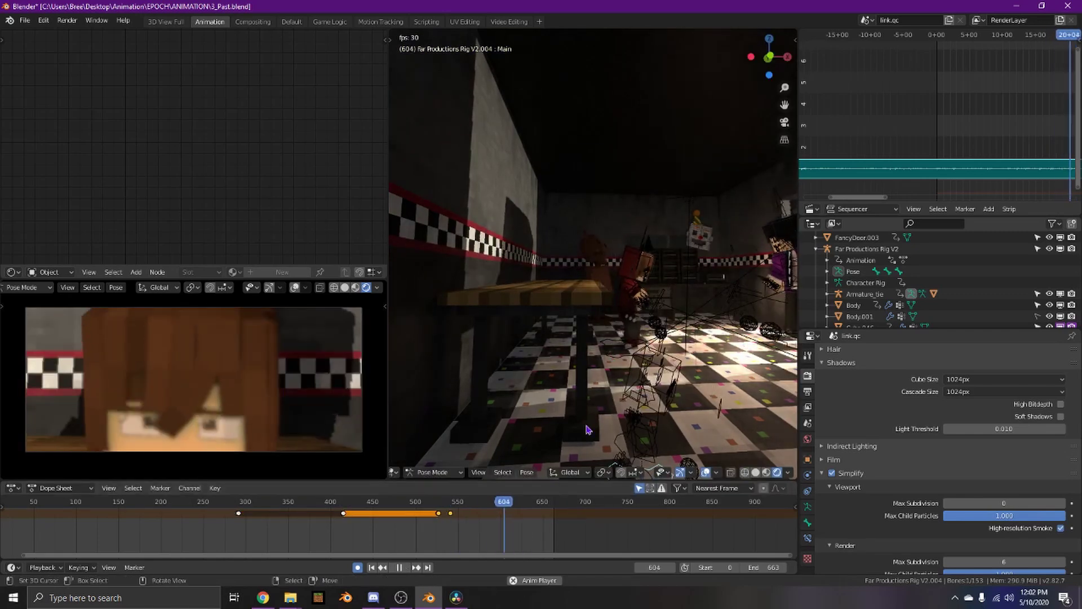
key(shift+grave)
key(w)
click(594, 255)
Replay the red-clothed character's movement repeatedly from about frame 615 and pause at frame 647.
key(space)
click(514, 509)
key(space)
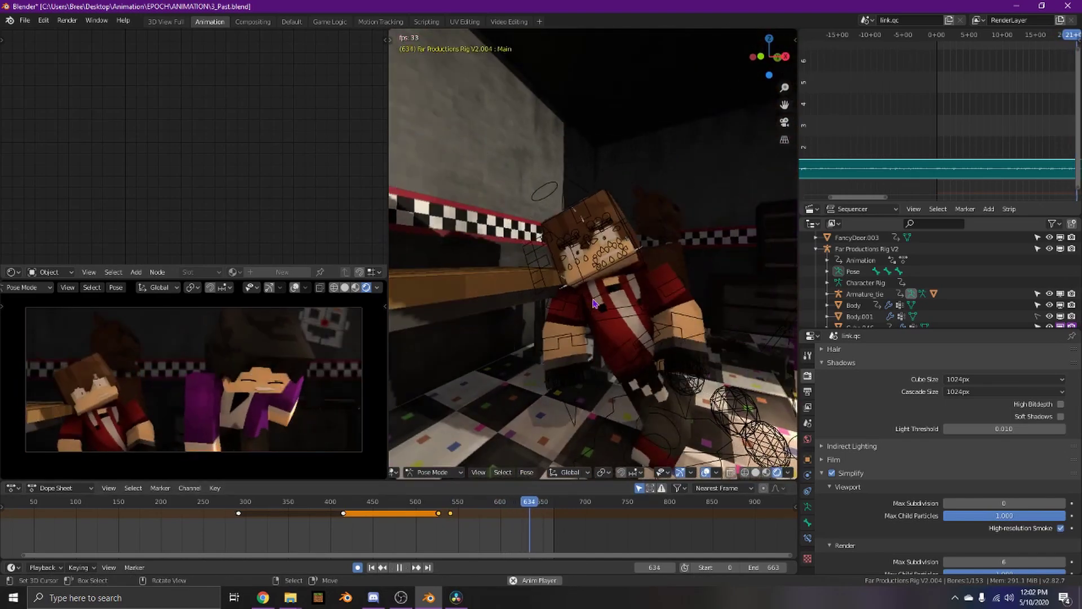
click(513, 508)
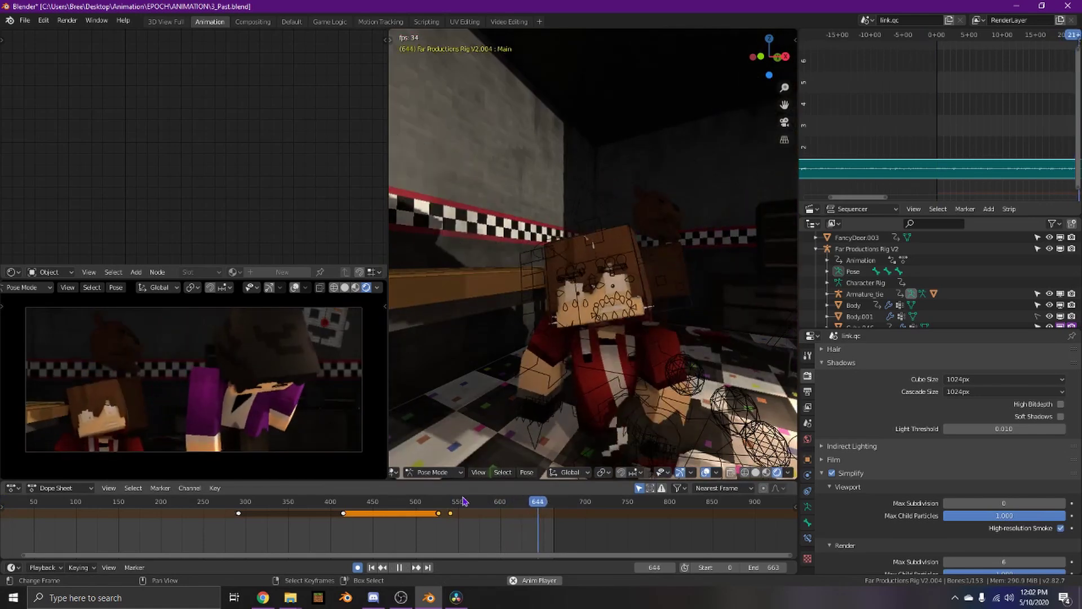
click(514, 507)
click(533, 512)
key(space)
Inspect the red-clothed character's face up close, then look around at the clown mask and the open door.
key(shift+grave)
key(w)
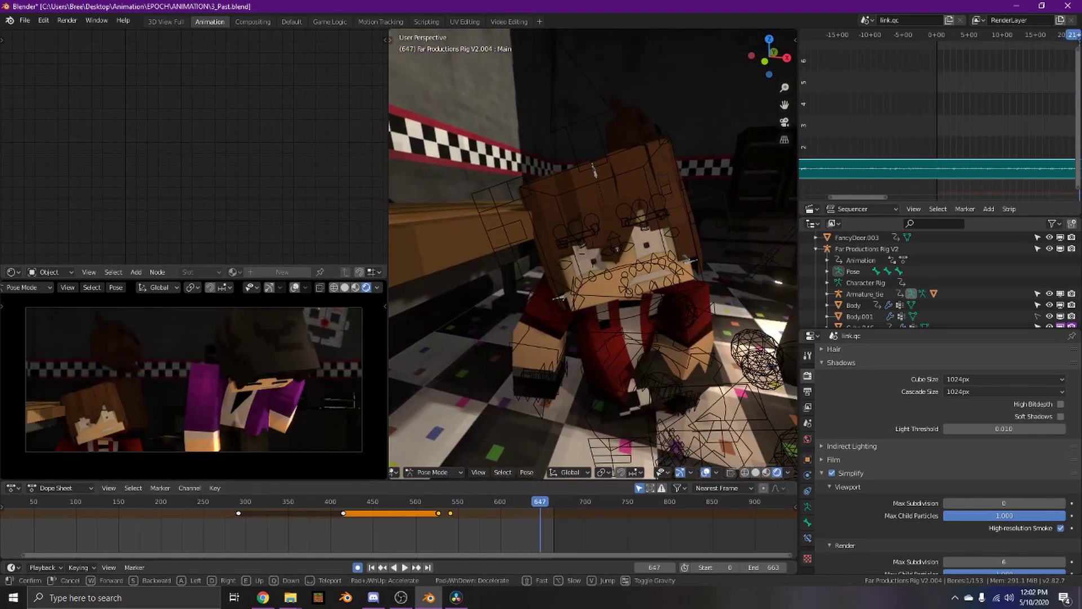
key(s)
key(w)
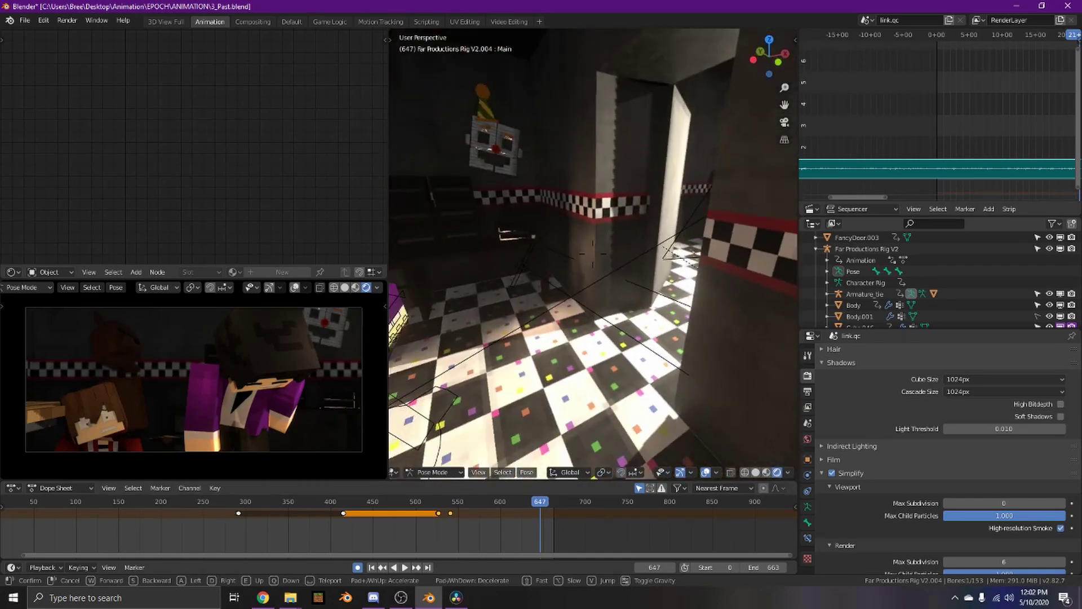
click(593, 254)
Open the scene file 3_PastALTERNATE.blend from the ANIMATION folder.
click(41, 44)
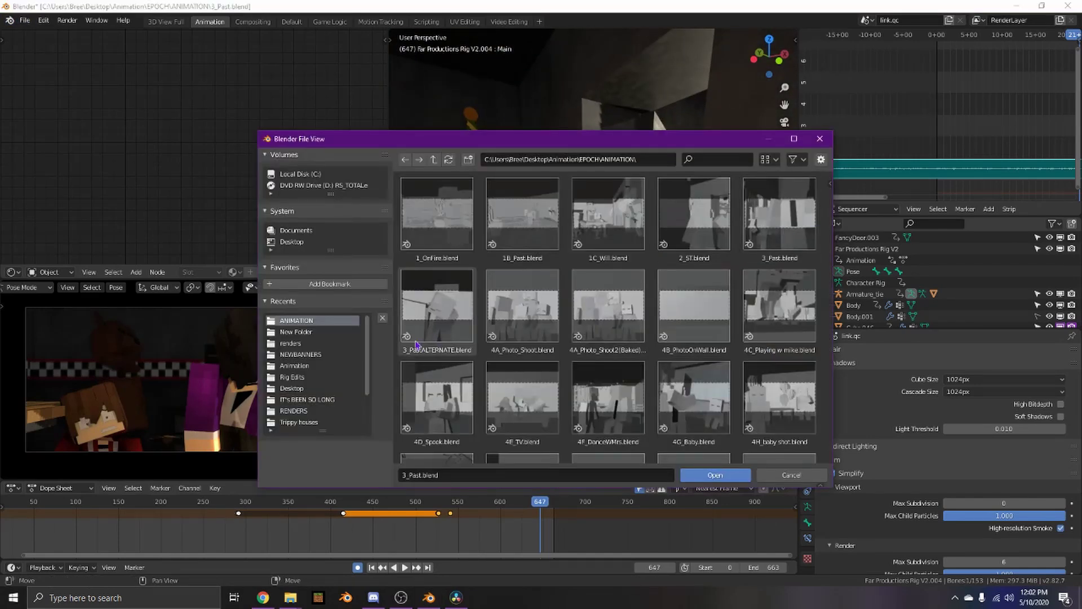
double_click(464, 352)
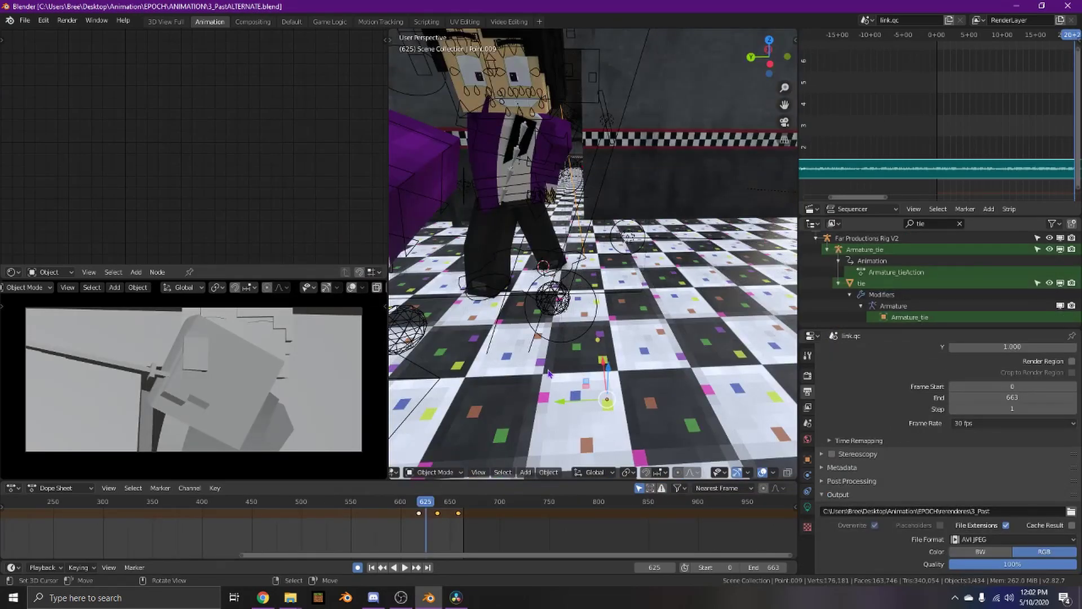
Switch both the camera view and the perspective view of the room to rendered shading.
scroll(548, 373, down, 4)
middle_drag(548, 373, 484, 361)
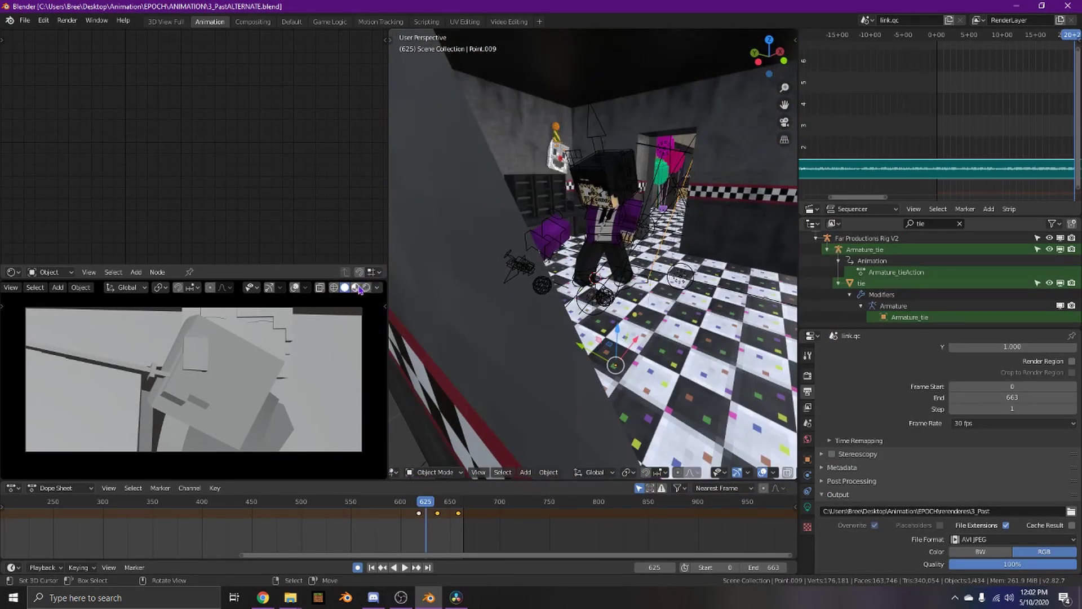
click(367, 288)
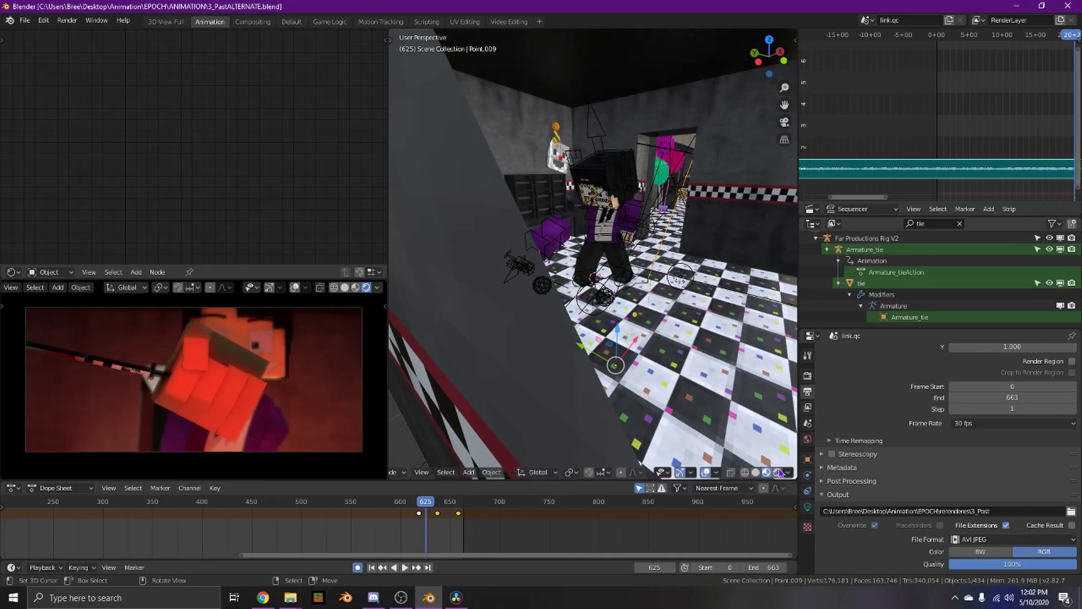
click(781, 472)
Walk around the purple-jacketed character, then play the shot from about frame 487 and pause at frame 554.
key(shift+grave)
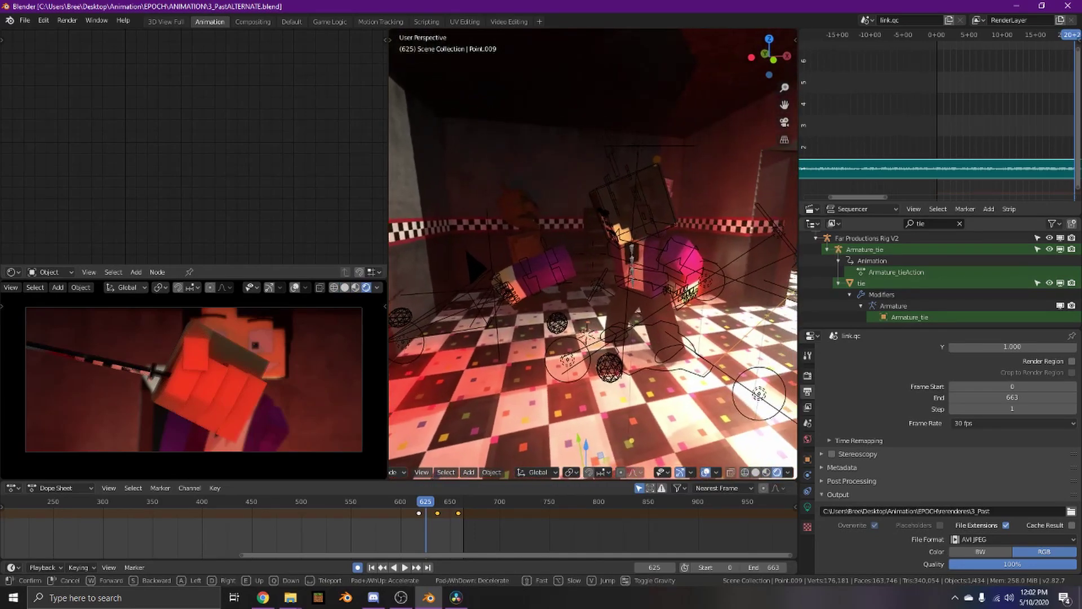
key(w)
key(s)
click(593, 255)
drag(410, 532, 290, 527)
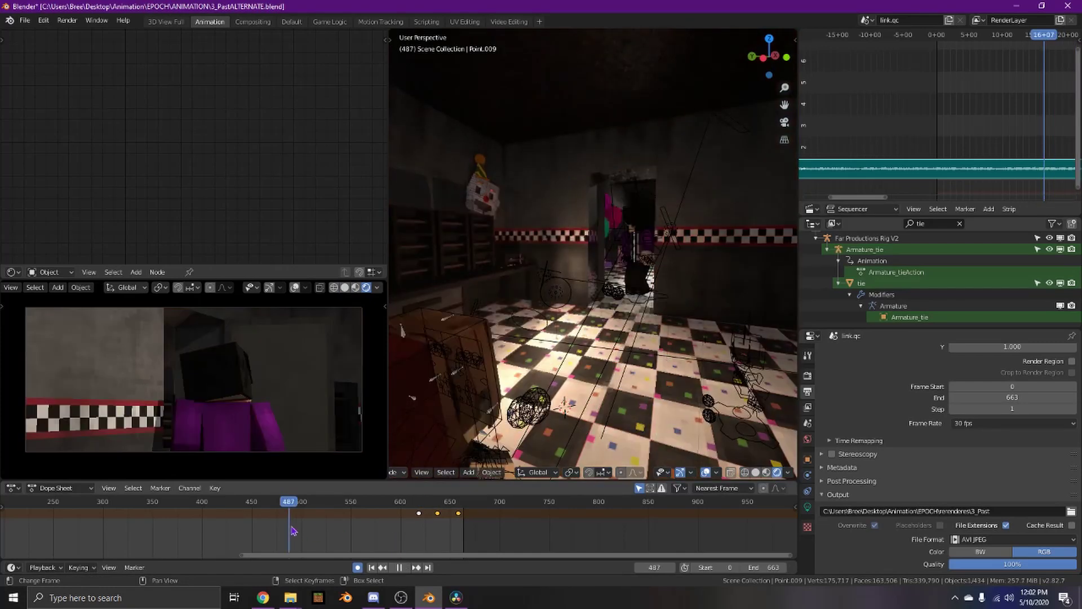
key(space)
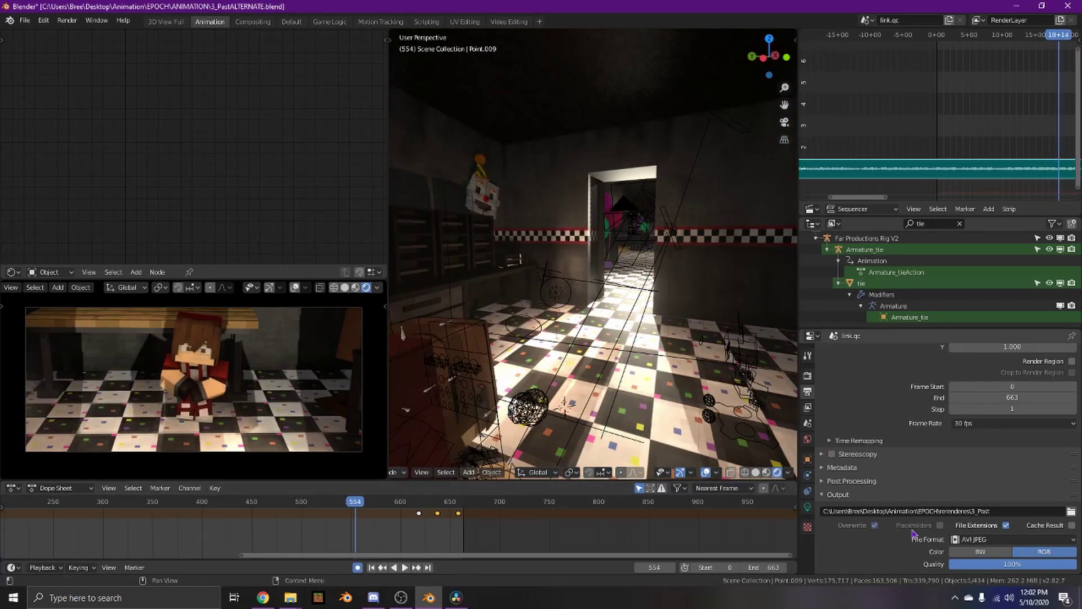
Set Simplify's viewport Max Subdivision to 0 in the render settings and play the shot to about frame 611.
click(807, 376)
scroll(885, 519, down, 6)
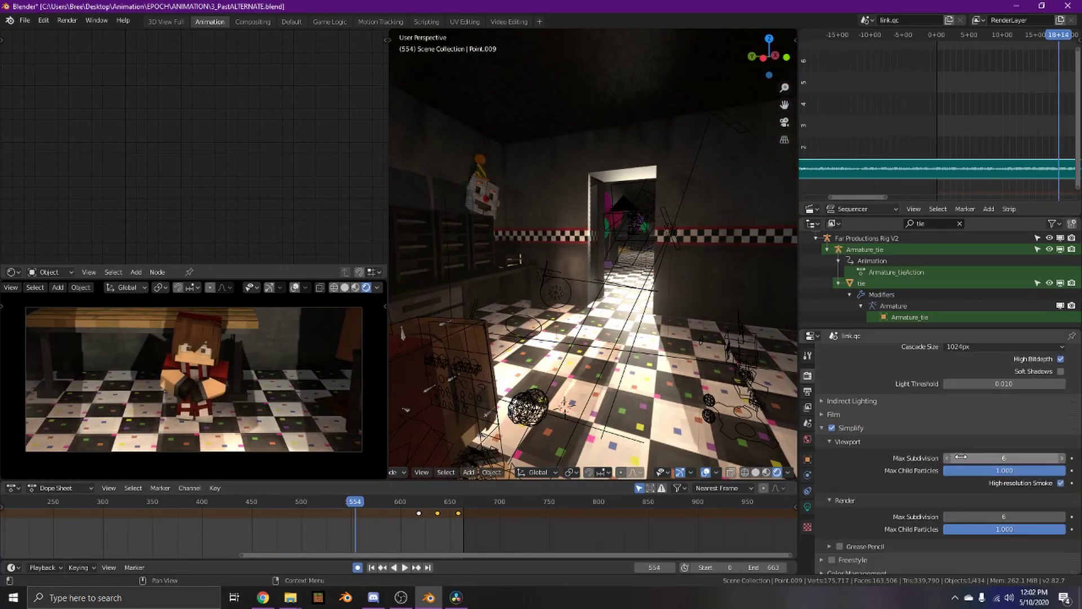
middle_drag(387, 529, 396, 529)
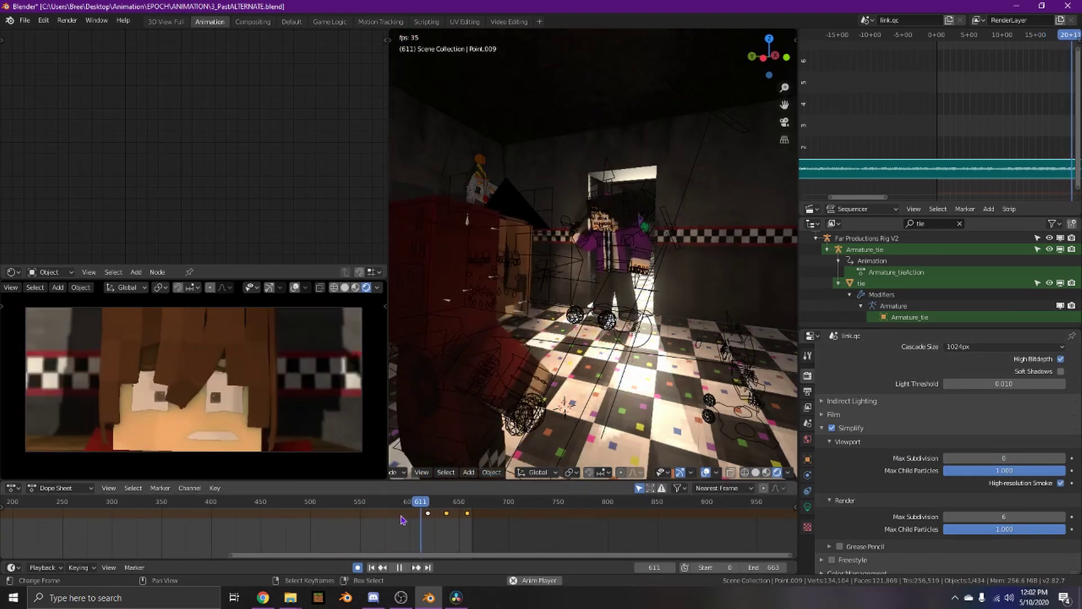
key(space)
Replay the purple-jacketed character's attack from about frame 618, pause at frame 658 and adjust the viewpoint in the room.
click(424, 531)
key(space)
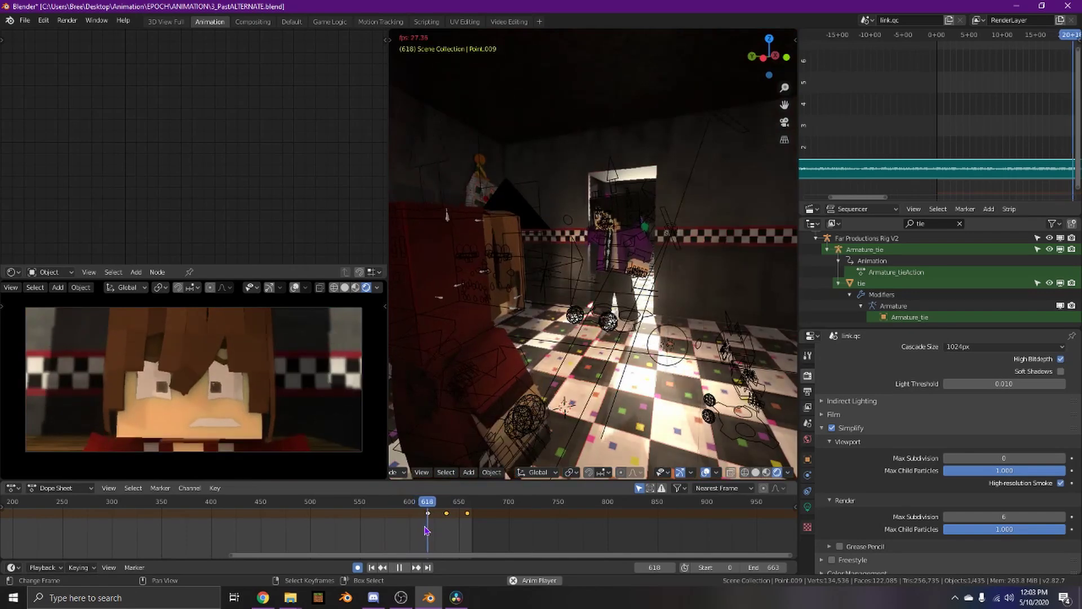
key(space)
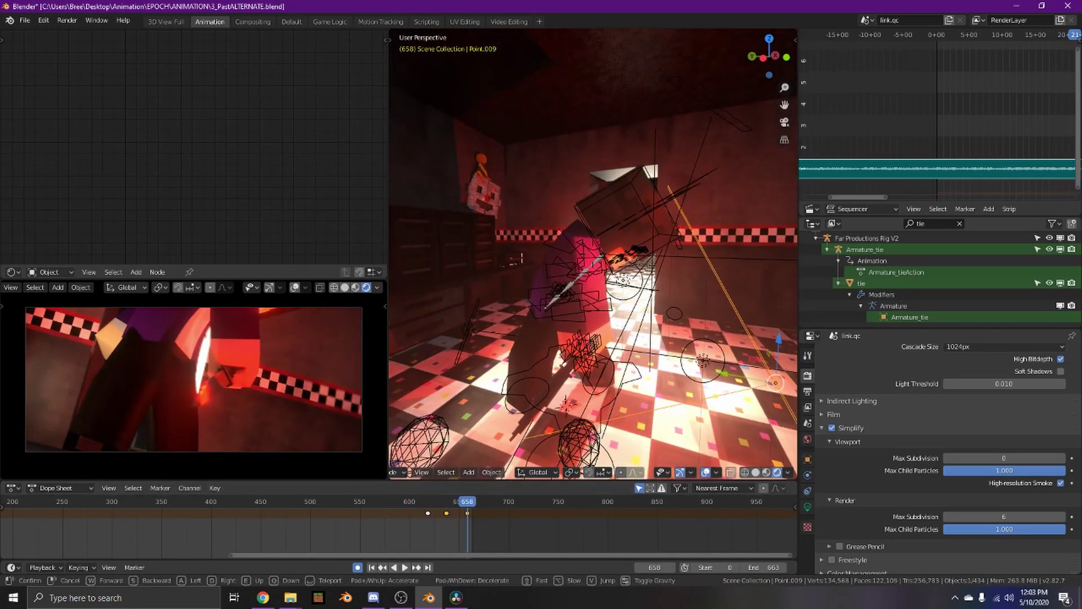
click(595, 258)
Enlarge the timeline around the last keyframes and replay the attack repeatedly from about frame 616 to frame 661.
mouse_move(403, 532)
middle_down()
mouse_move(359, 534)
mouse_move(397, 534)
middle_up()
scroll(357, 533, up, 7)
click(397, 521)
key(space)
key(space)
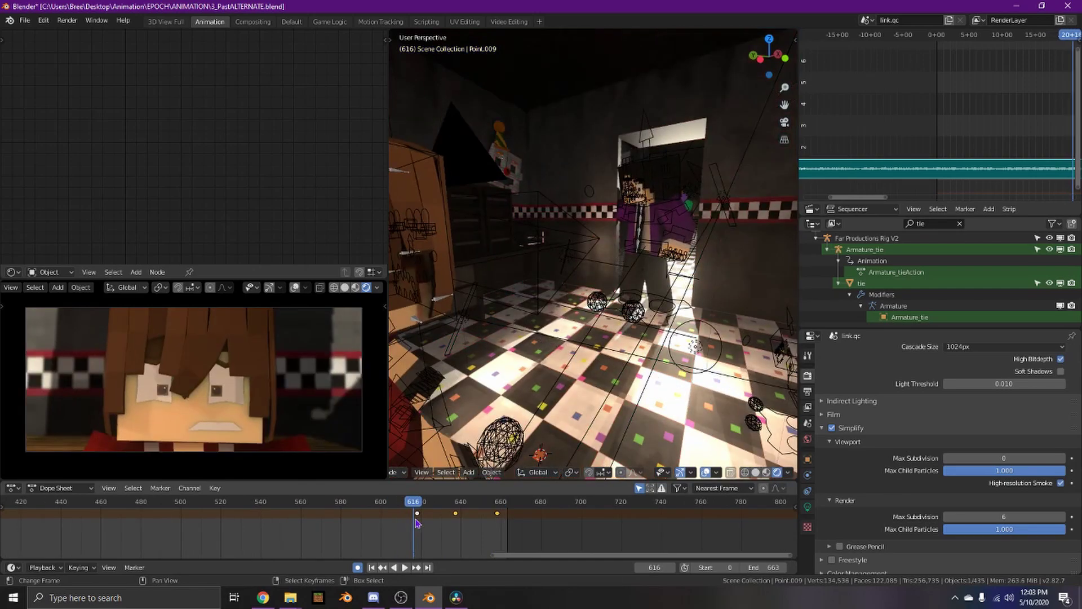
key(space)
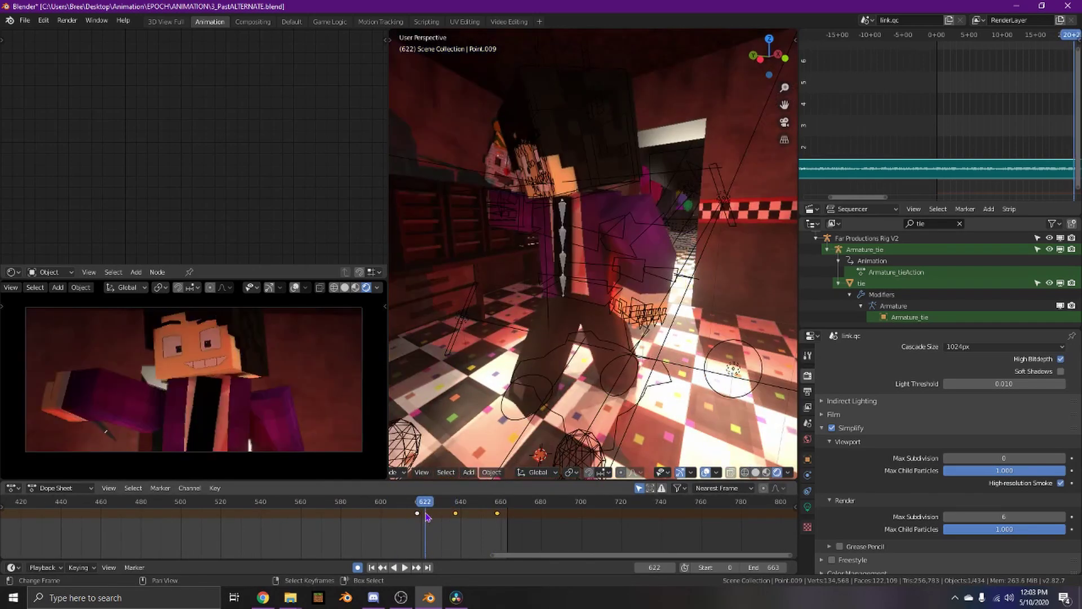
key(space)
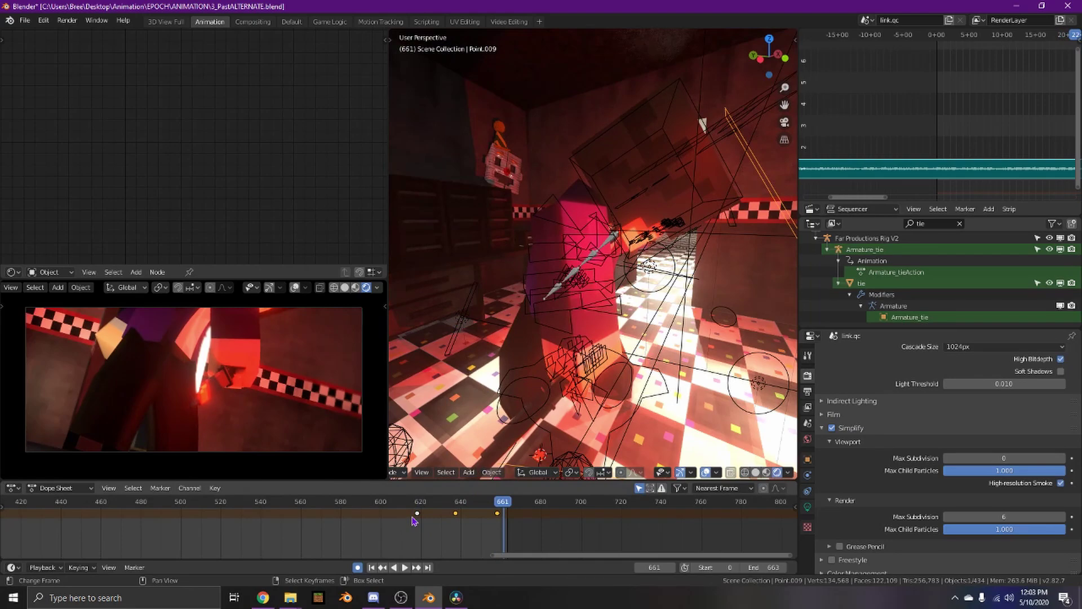
Replay the attack from its first keyframe, return to frame 626 and walk to the other side of the purple-jacketed character.
click(414, 521)
middle_drag(490, 361, 502, 350)
key(space)
key(space)
key(shift+grave)
key(d)
mouse_move(443, 516)
mouse_down()
mouse_move(416, 513)
mouse_move(433, 515)
mouse_up()
key(shift+grave)
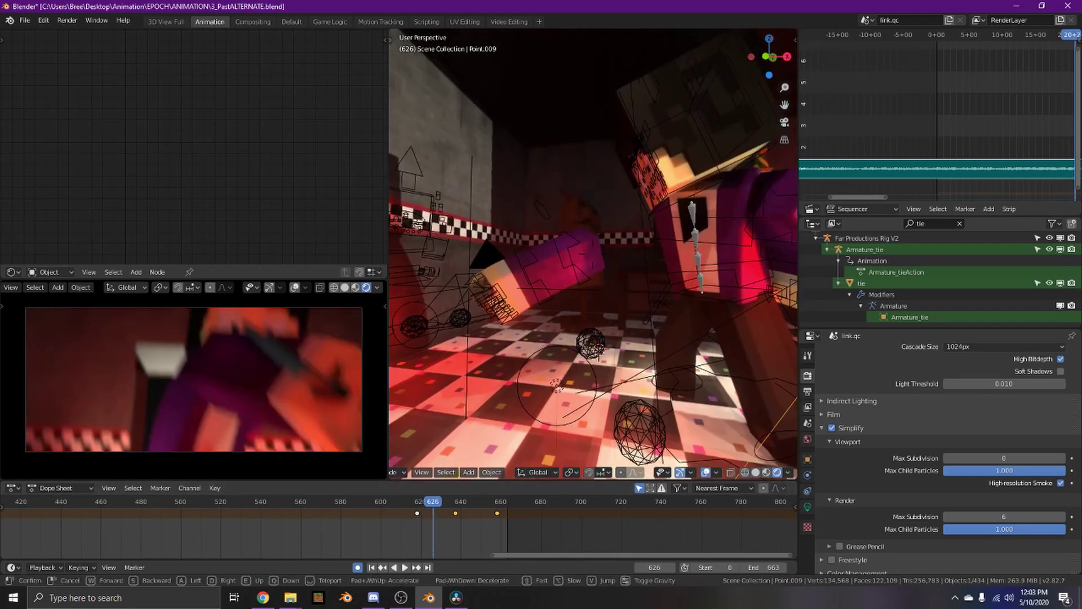
Play the attack on to frame 649 and inspect the purple-jacketed character's face up close.
key(space)
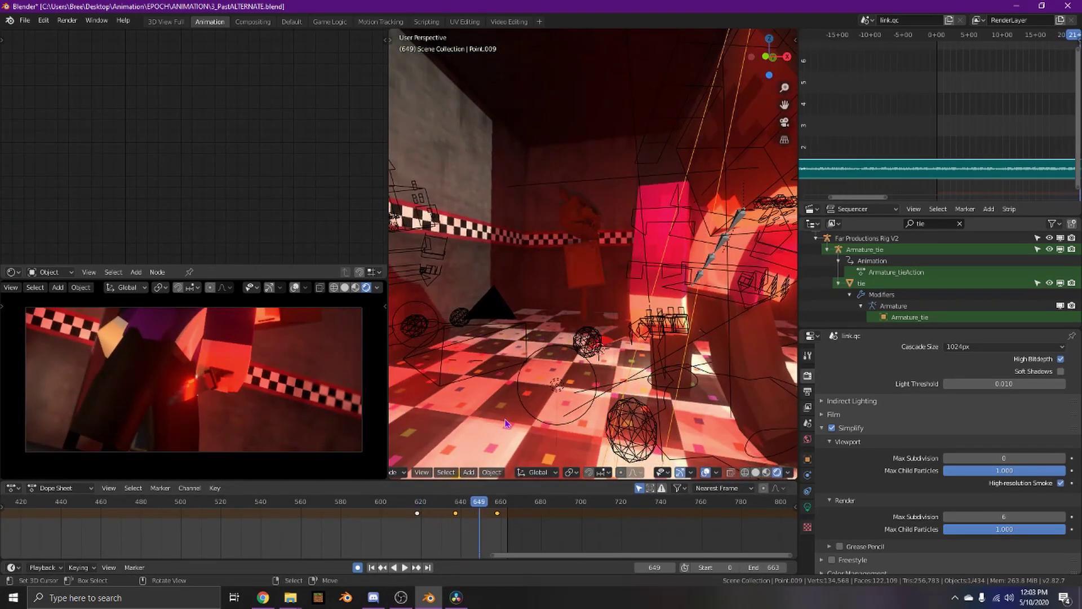
key(space)
key(shift+grave)
key(w)
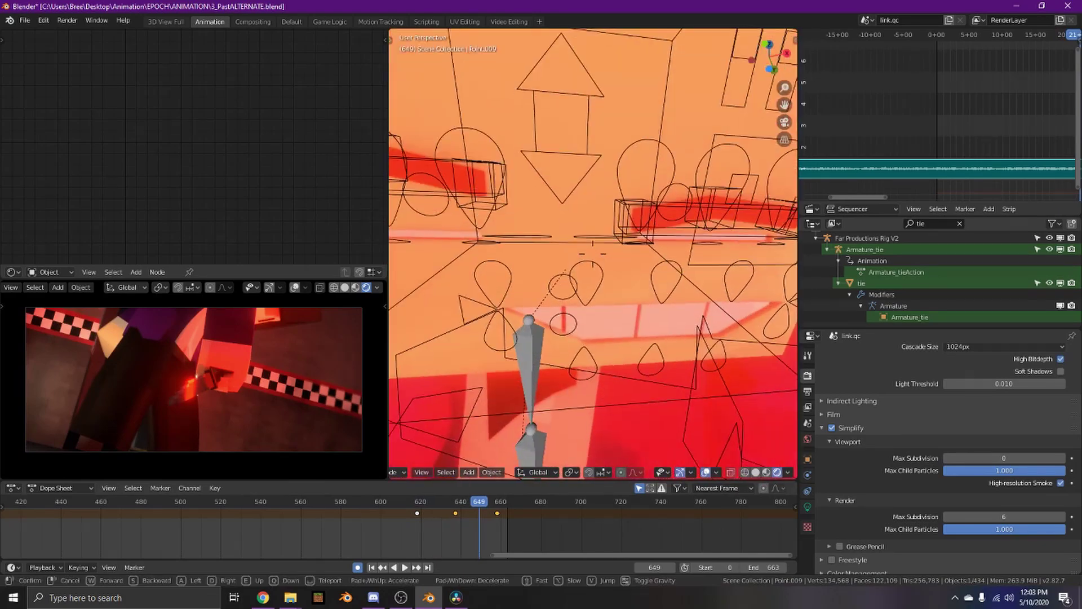
key(s)
click(593, 254)
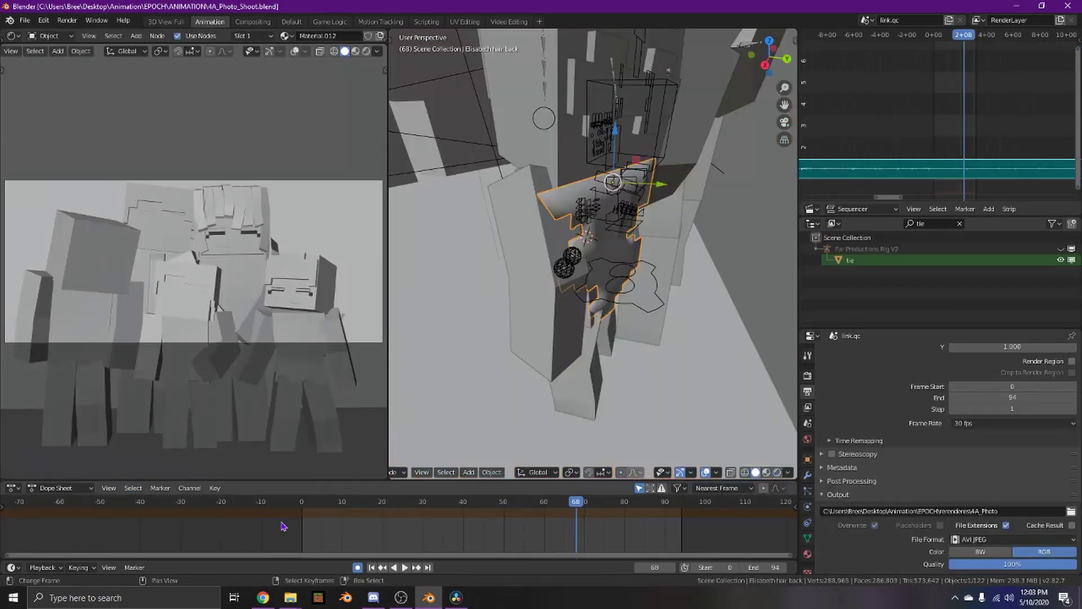
Show the photo shoot set in rendered shading and view the posed family from the front.
middle_drag(283, 526, 271, 533)
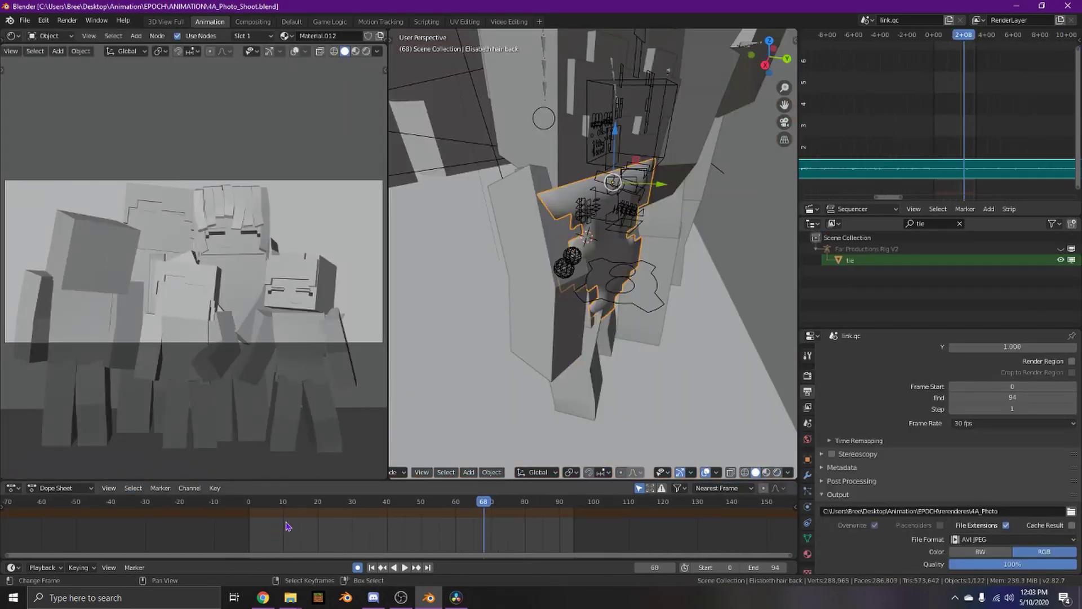
middle_drag(498, 377, 598, 280)
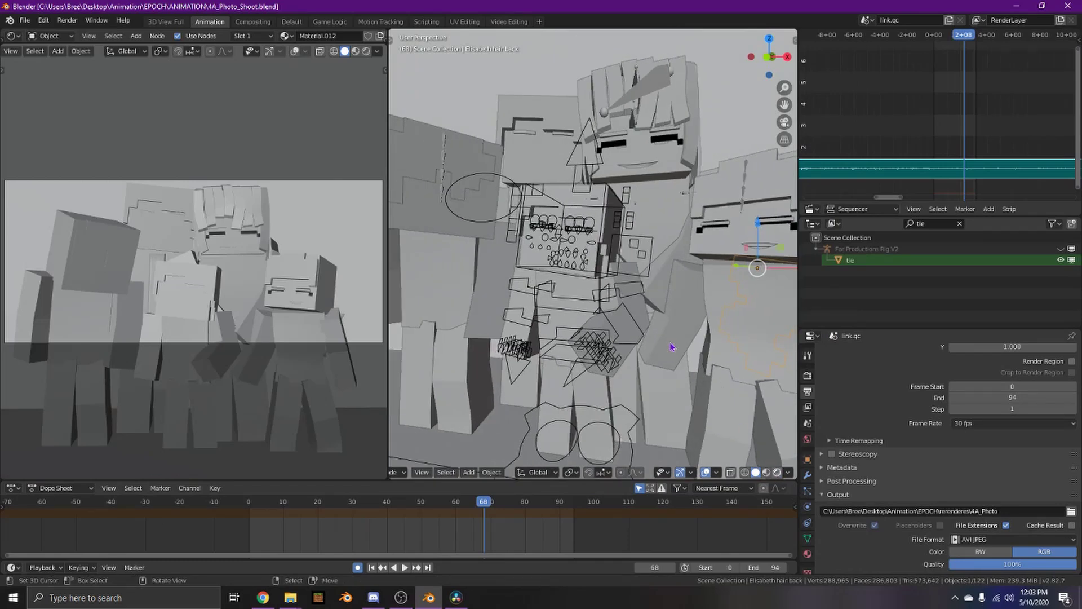
key(shift+z)
key(w)
click(564, 237)
scroll(603, 278, down, 6)
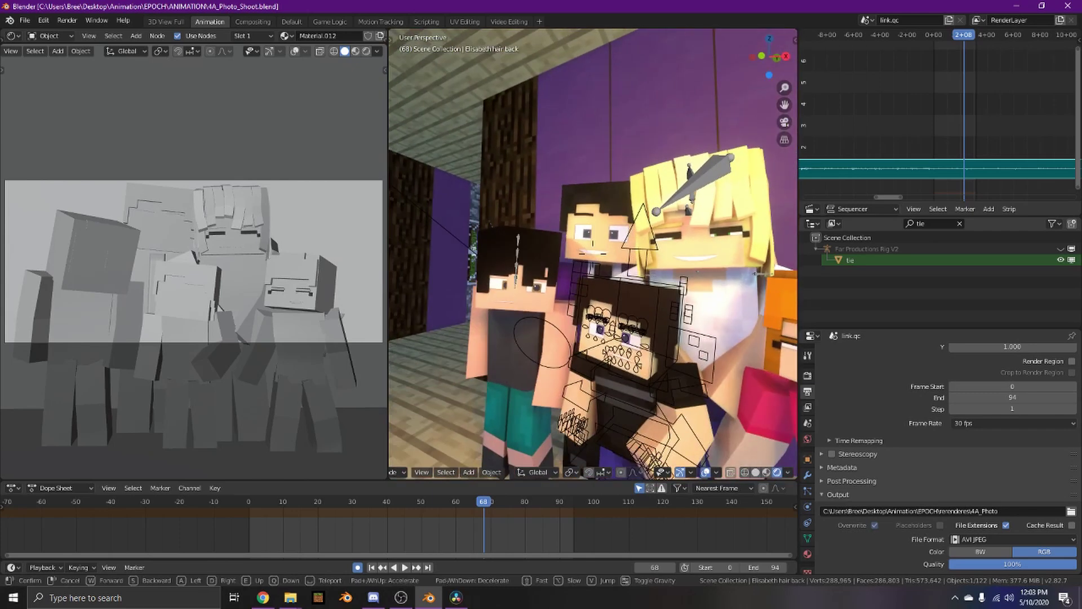
Set Simplify's viewport Max Subdivision to 0 for the photo shoot scene and play the shot, pausing at frame 52.
click(812, 379)
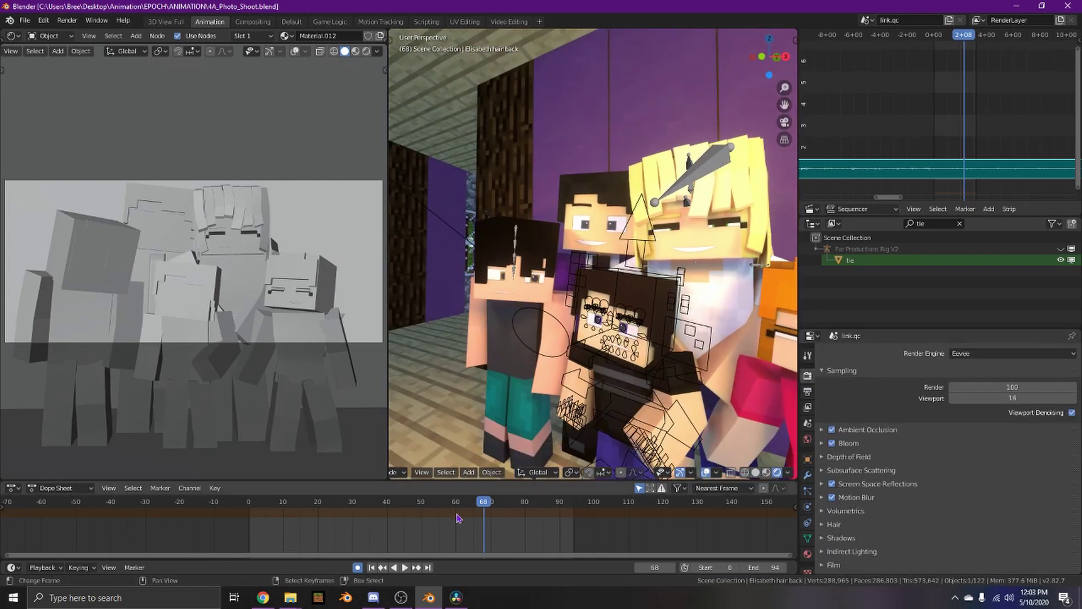
key(space)
key(space)
scroll(865, 536, down, 3)
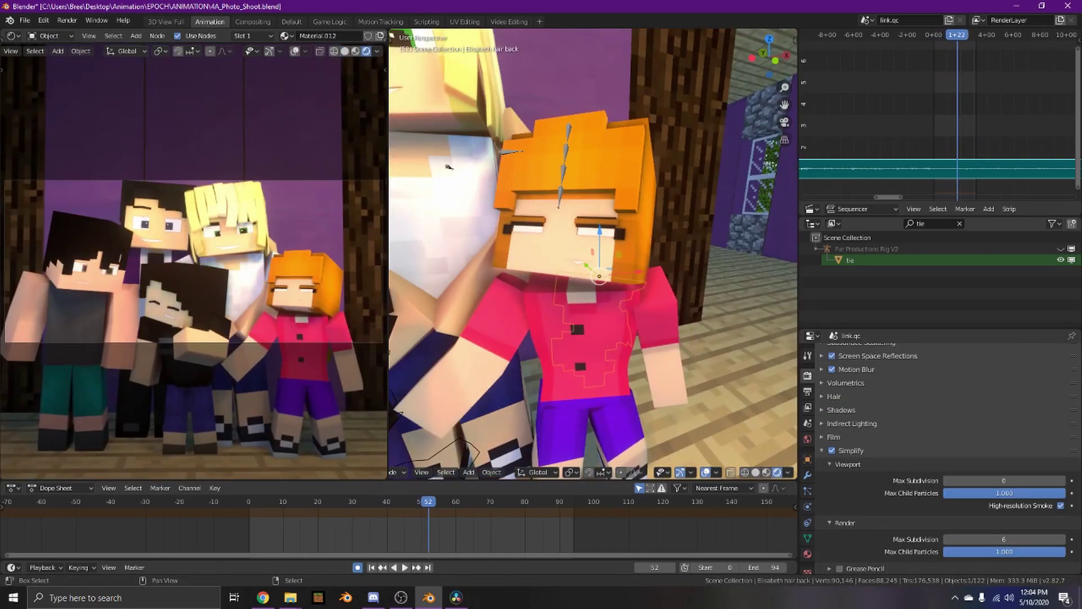
Inspect the orange-haired girl's long hair from behind during the photo shoot animation.
middle_drag(693, 254, 567, 301)
scroll(530, 288, down, 4)
scroll(530, 287, up, 3)
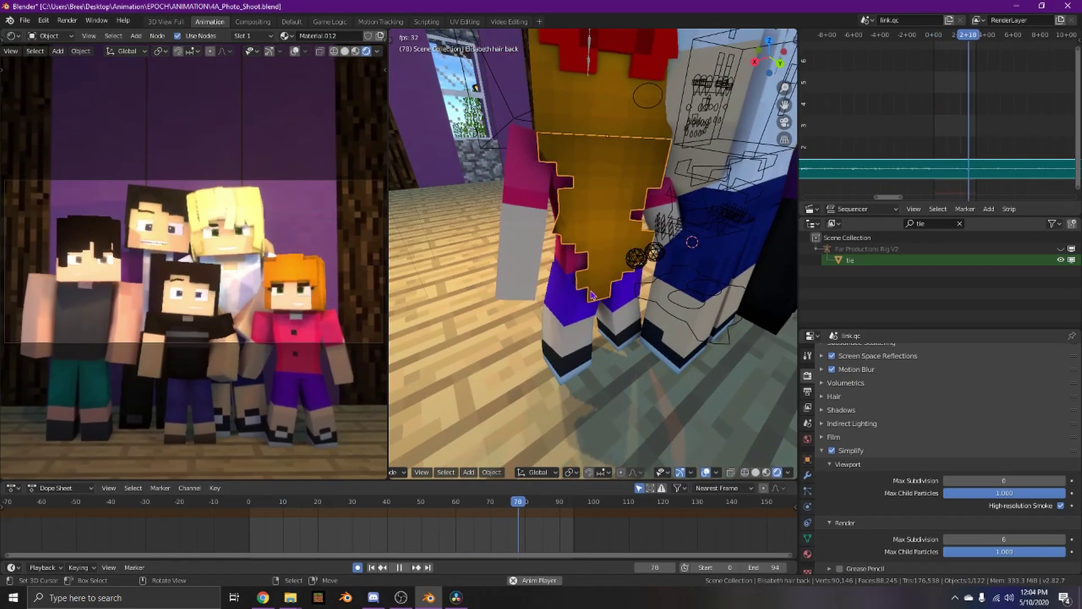
Walk around to the front of the family while the photo shoot animation plays and watch the dark-haired boys.
key(shift+grave)
key(a)
key(w)
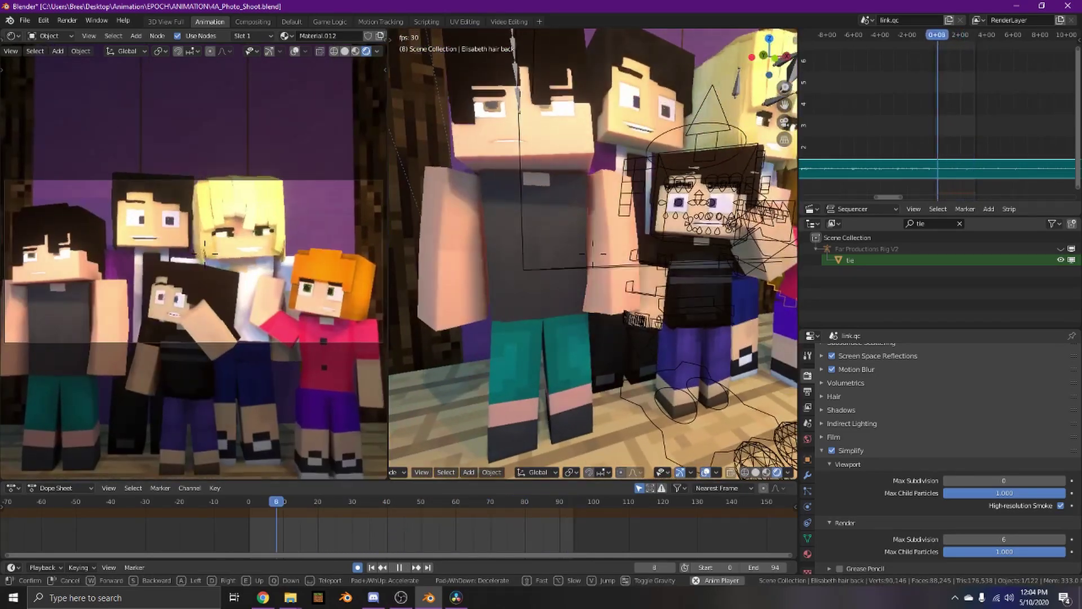
key(s)
click(595, 255)
Walk past the orange-haired girl at frame 40, then check the back of her hair at frame 53.
key(shift+grave)
key(w)
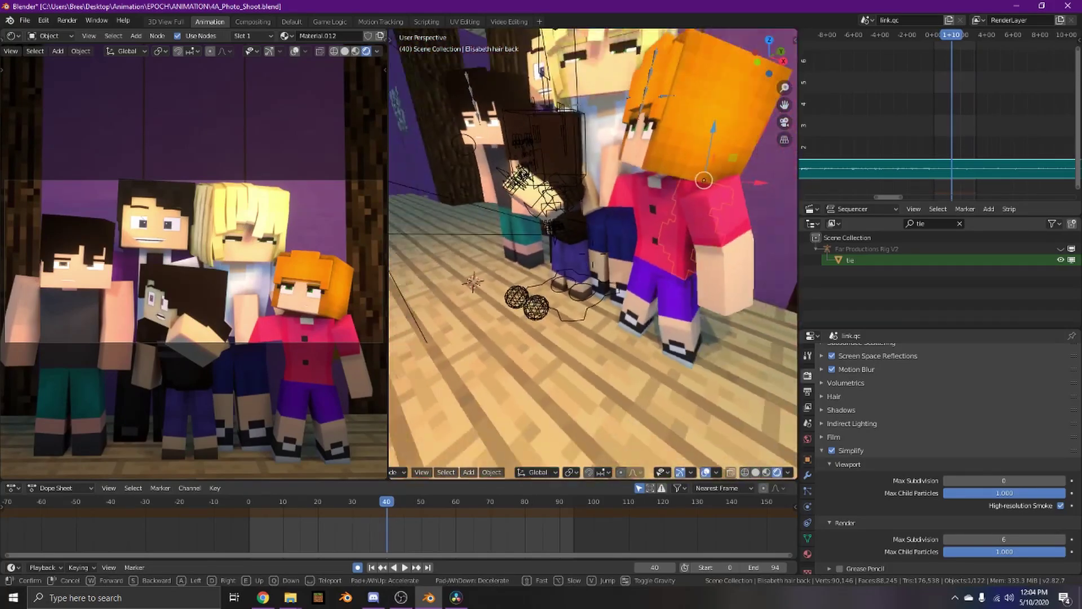
click(588, 252)
key(shift+grave)
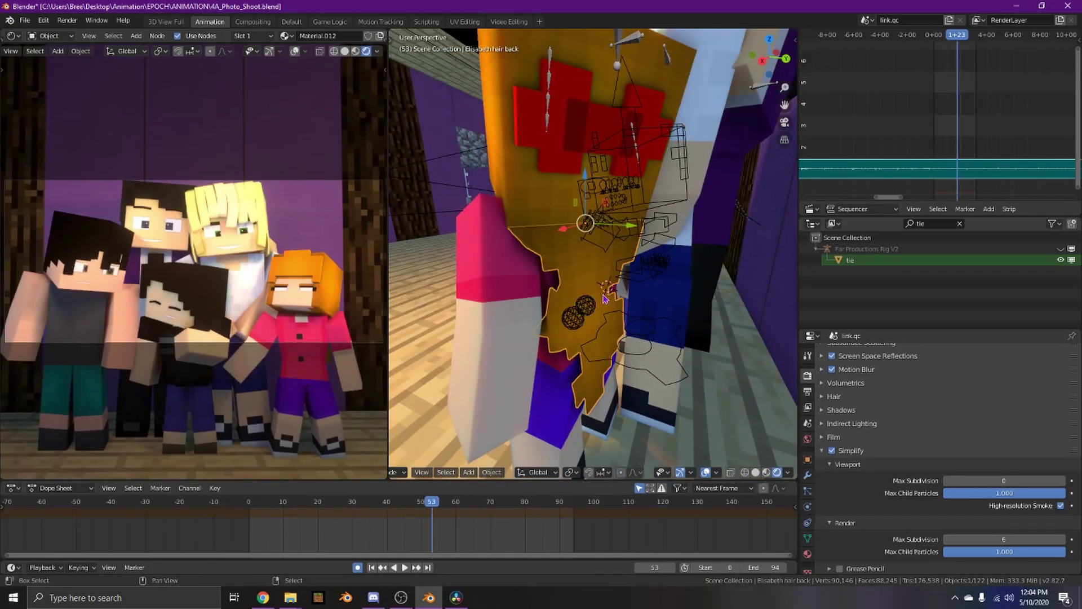
key(s)
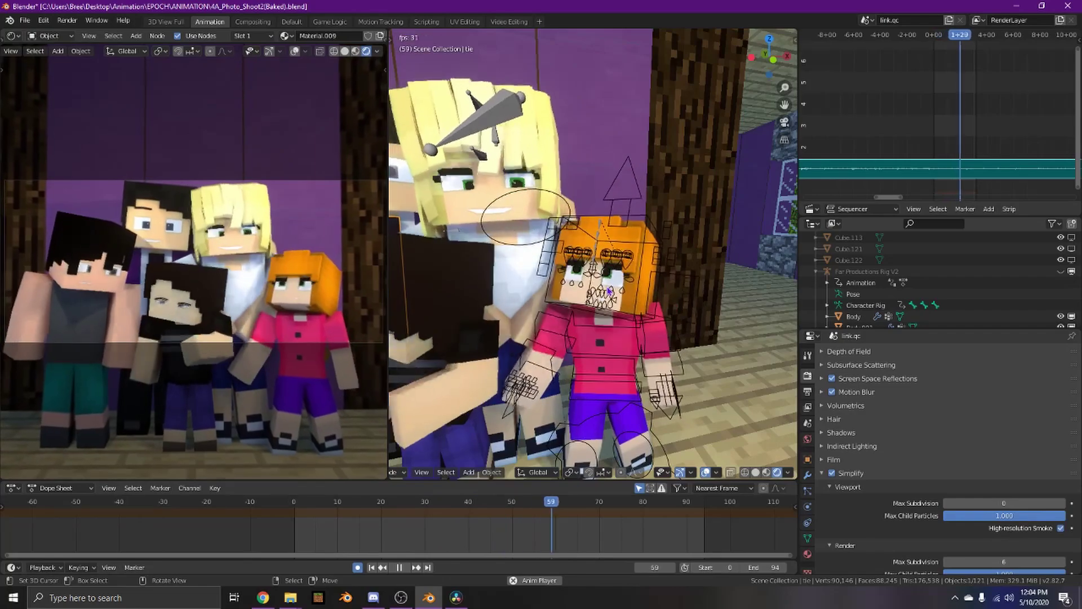
Walk behind the orange-haired girl in the baked photo shoot scene and inspect her hair movement, pausing at frame 19.
key(shift+grave)
key(w)
key(d)
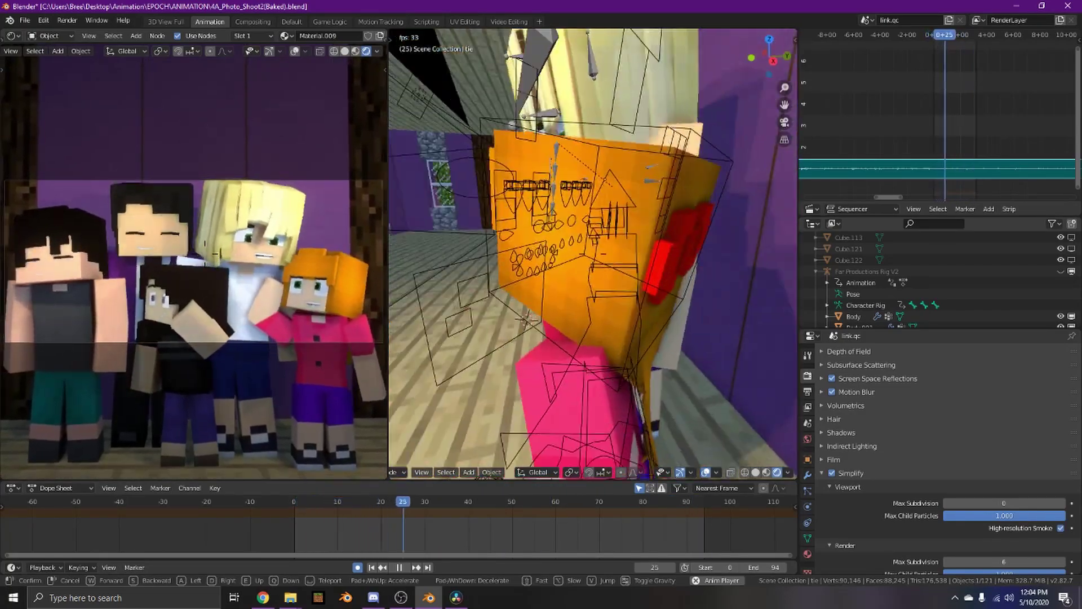
key(d)
click(612, 417)
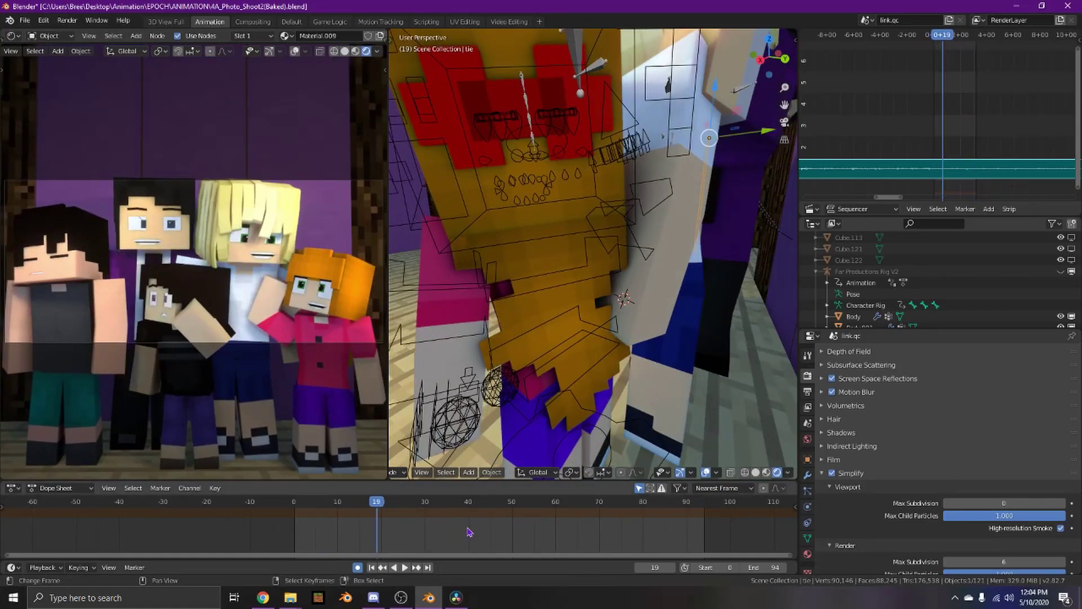
key(shift+grave)
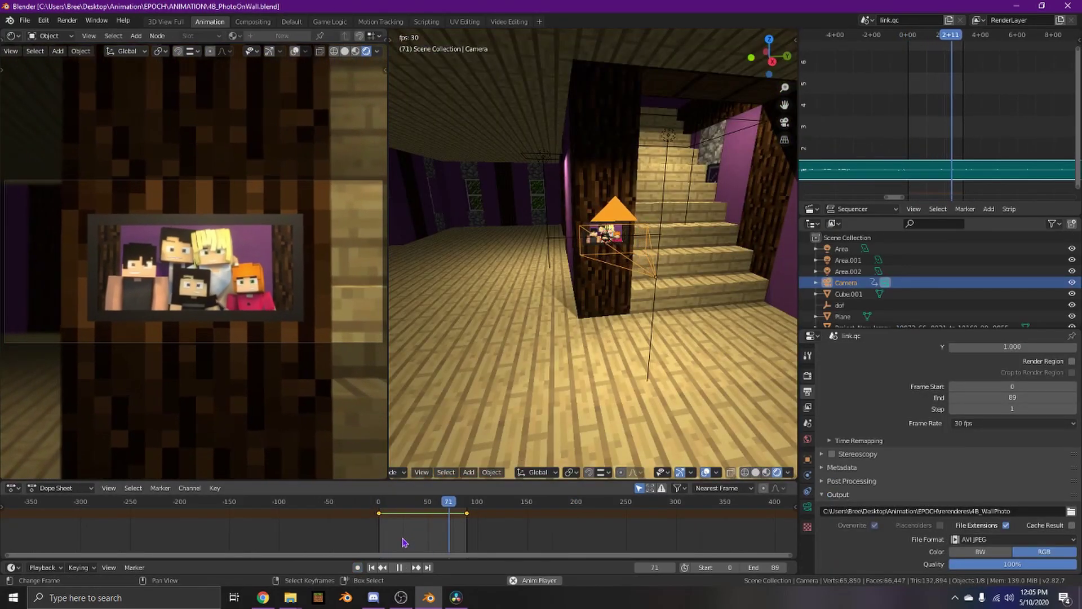
Return the wall photo shot to its first frame and play the camera pull-back while viewing the framed picture from the side.
key(space)
key(shift+Left)
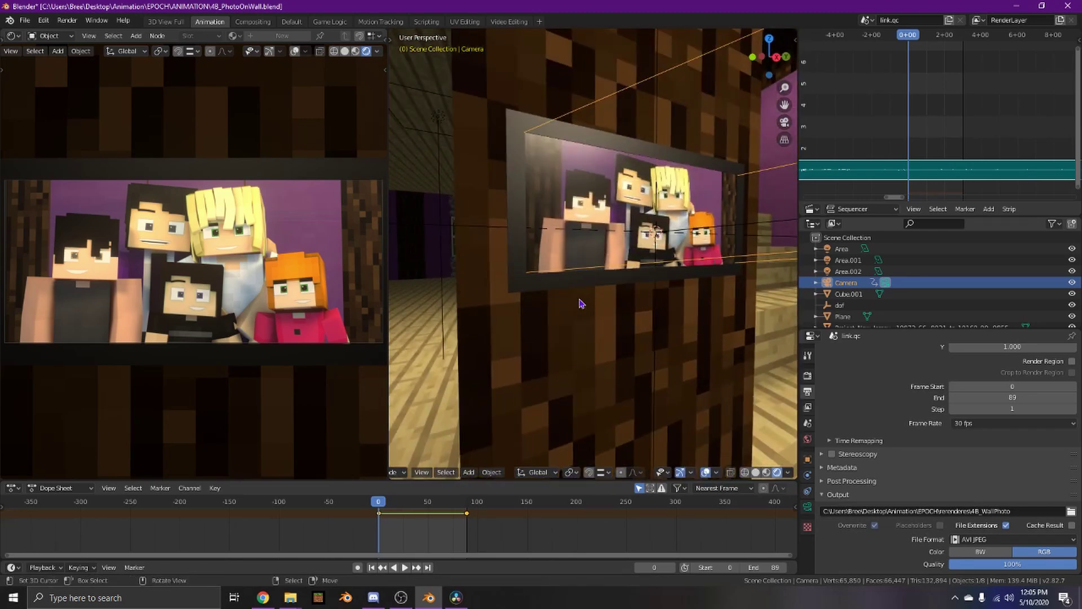
middle_drag(583, 304, 597, 307)
scroll(582, 304, down, 3)
key(space)
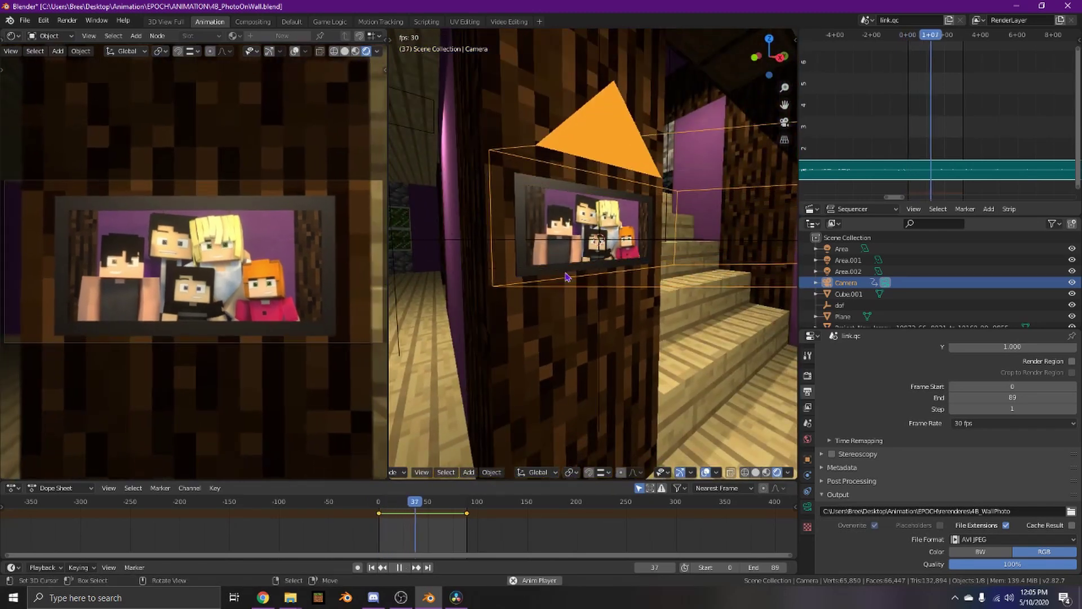
key(space)
Select the framed family photo and replay the shot from a wider view of the pillar and staircase, pausing at frame 21.
click(571, 216)
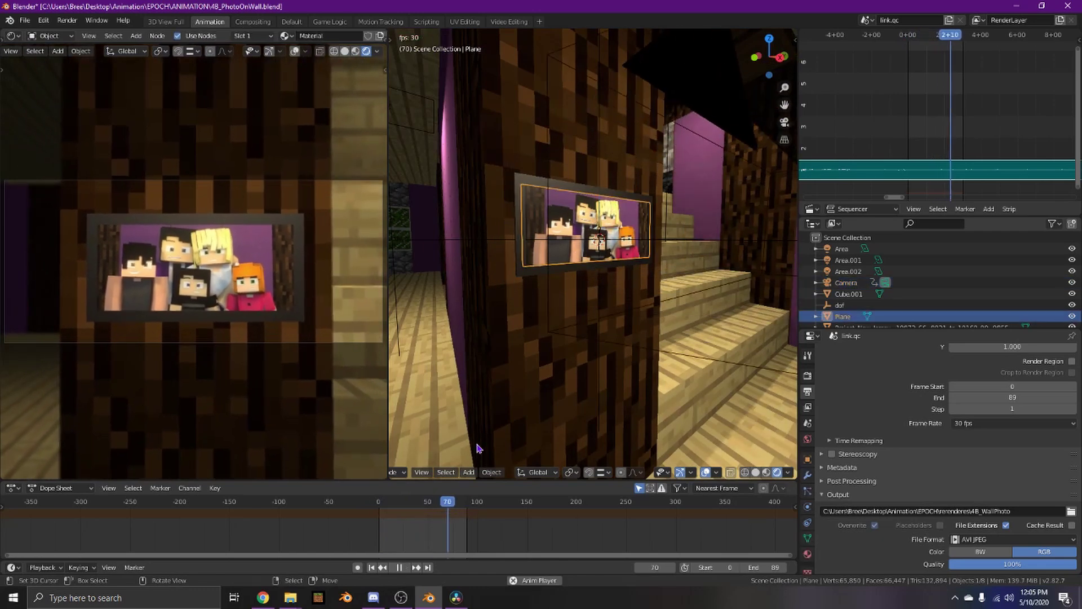
key(space)
scroll(570, 307, down, 3)
middle_drag(569, 306, 563, 331)
key(space)
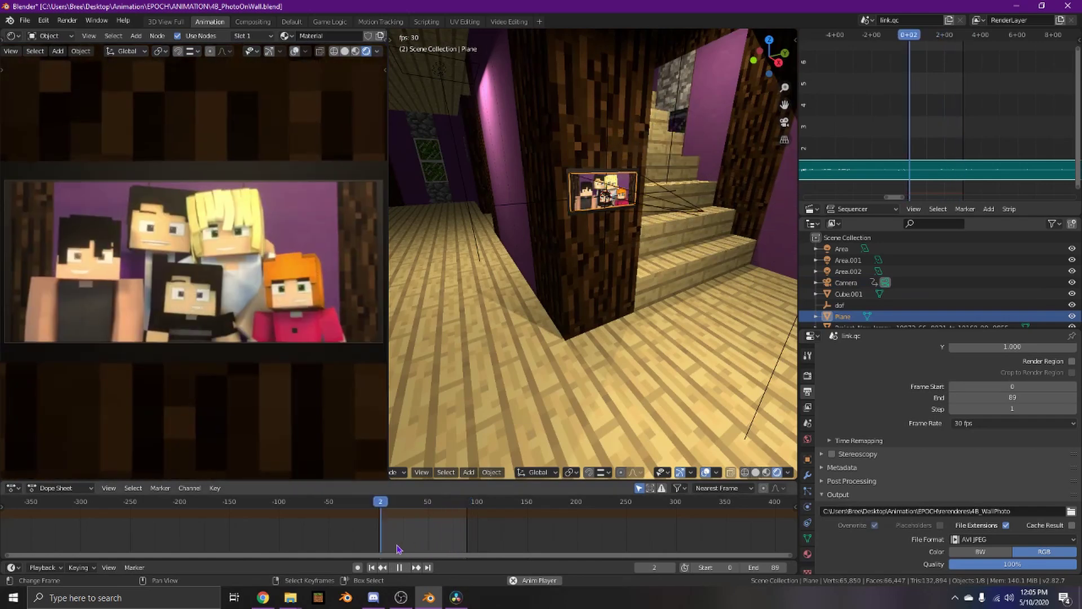
key(space)
Walk farther back into the purple-walled hallway and replay the wall photo shot from there.
middle_drag(564, 271, 596, 259)
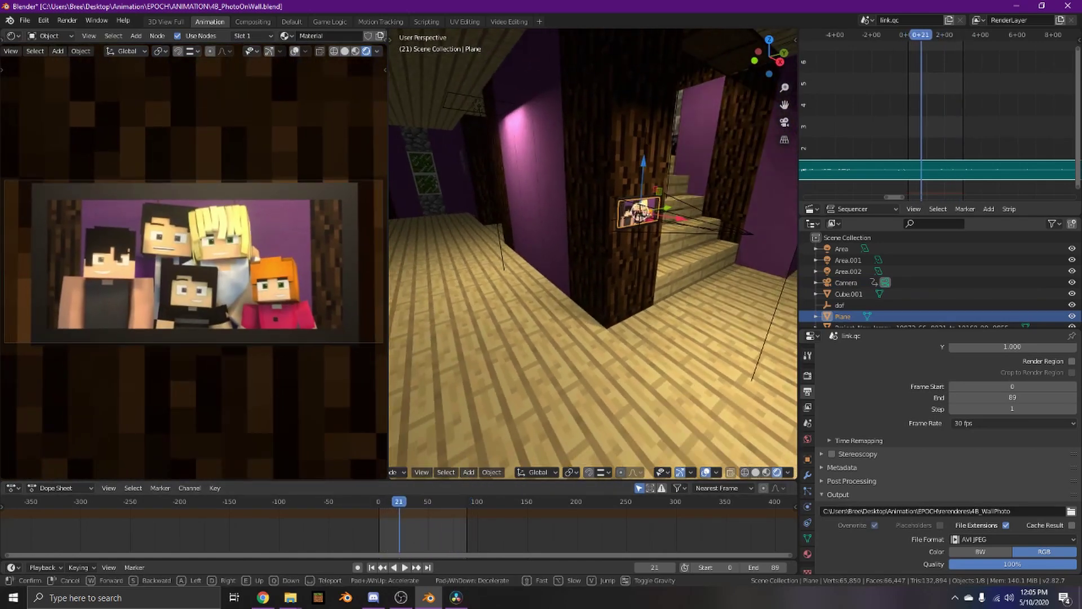
click(594, 259)
key(space)
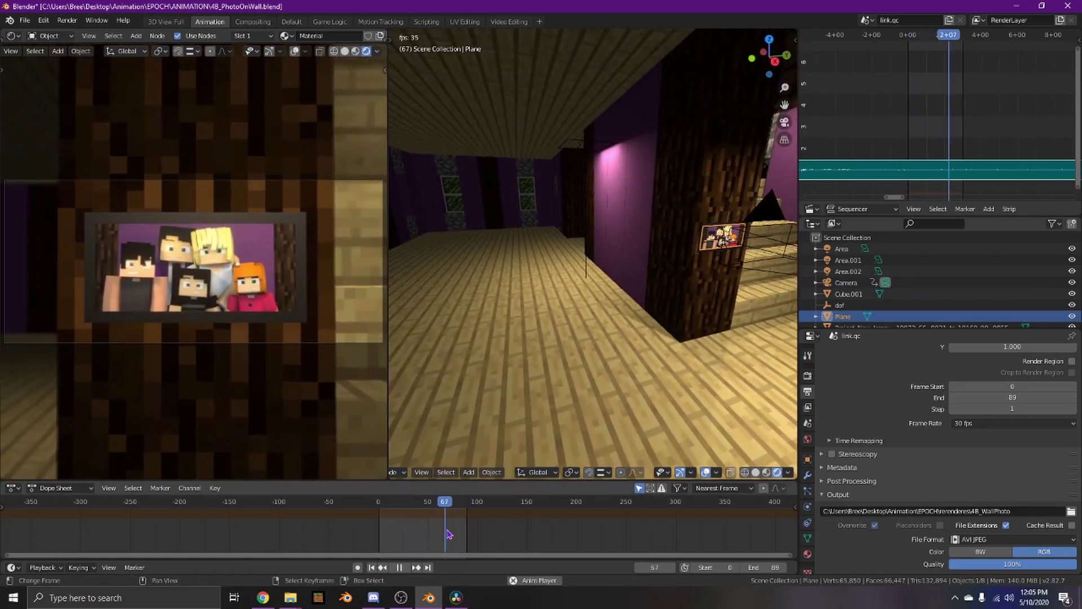
Pause playback, open 4C_Playing w mike.blend without saving the wall photo scene, and show the camera view in rendered shading.
key(space)
click(24, 21)
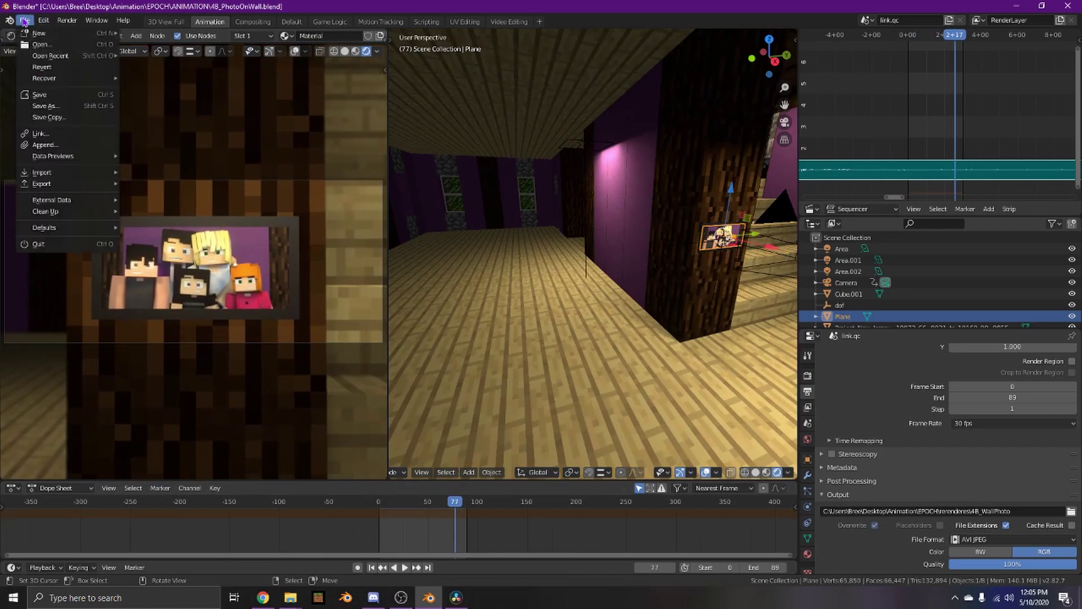
click(60, 45)
click(552, 313)
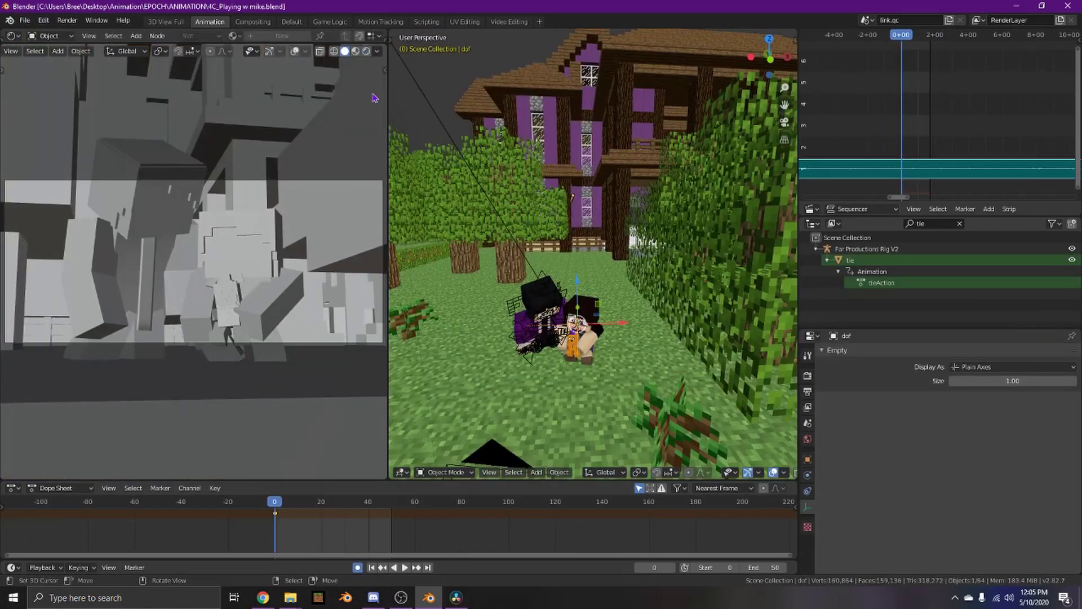
click(367, 51)
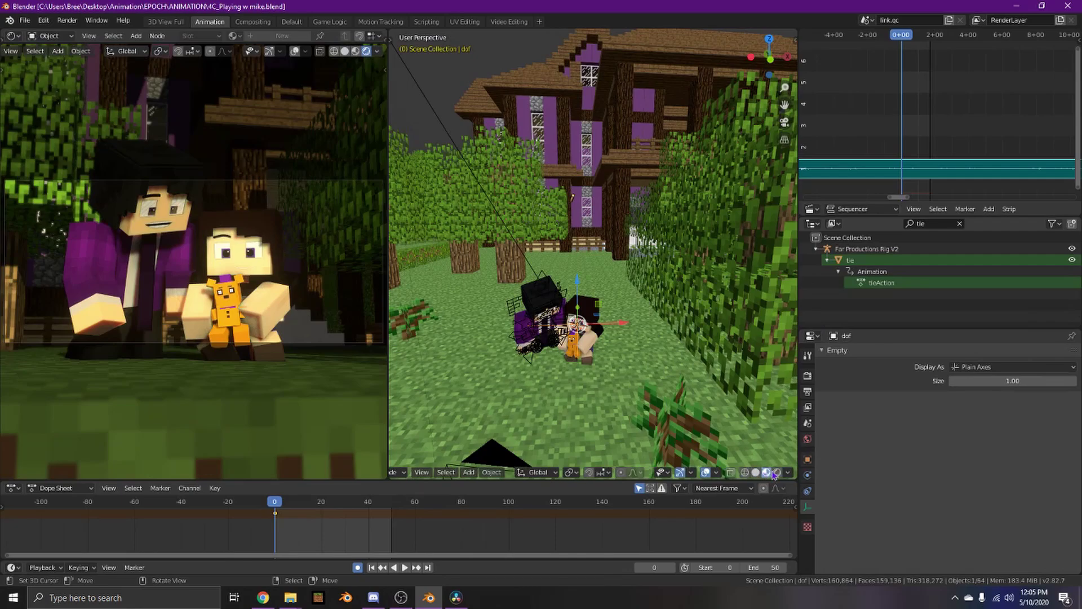
Walk up close to the yellow bear plush and back out to see the boy holding it.
key(shift+grave)
key(w)
key(s)
key(w)
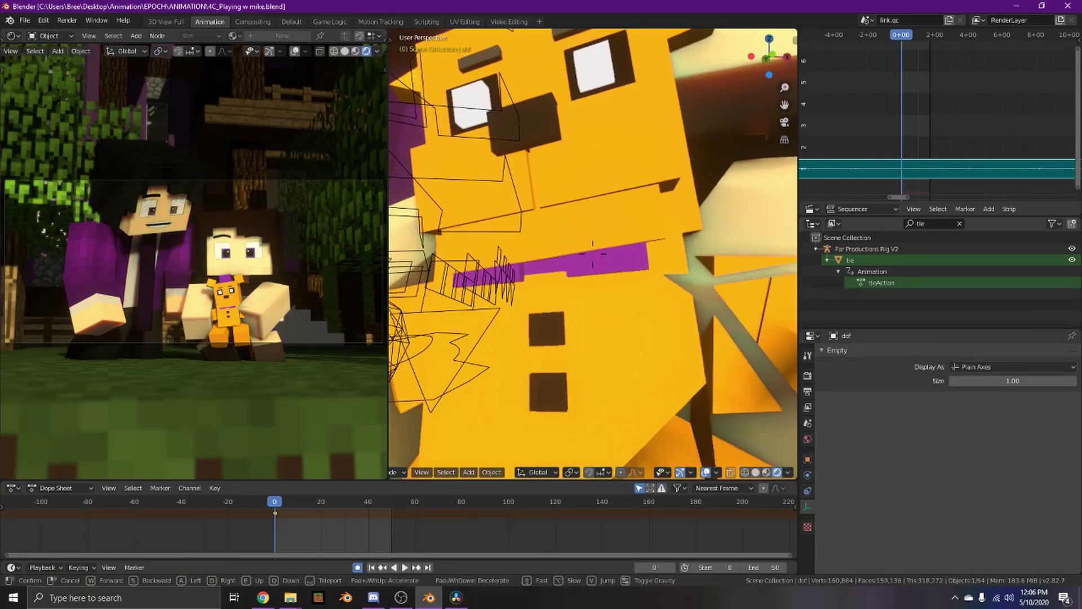
key(s)
click(594, 254)
Enable Simplify in the scene's render settings.
click(810, 377)
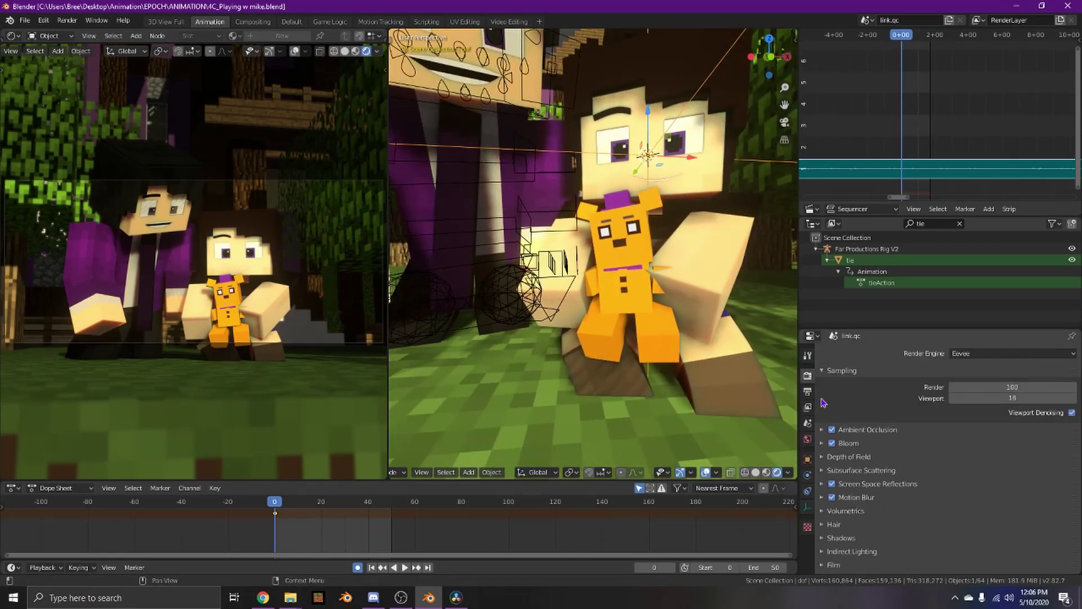
scroll(873, 531, down, 3)
click(833, 541)
click(881, 541)
scroll(970, 535, down, 4)
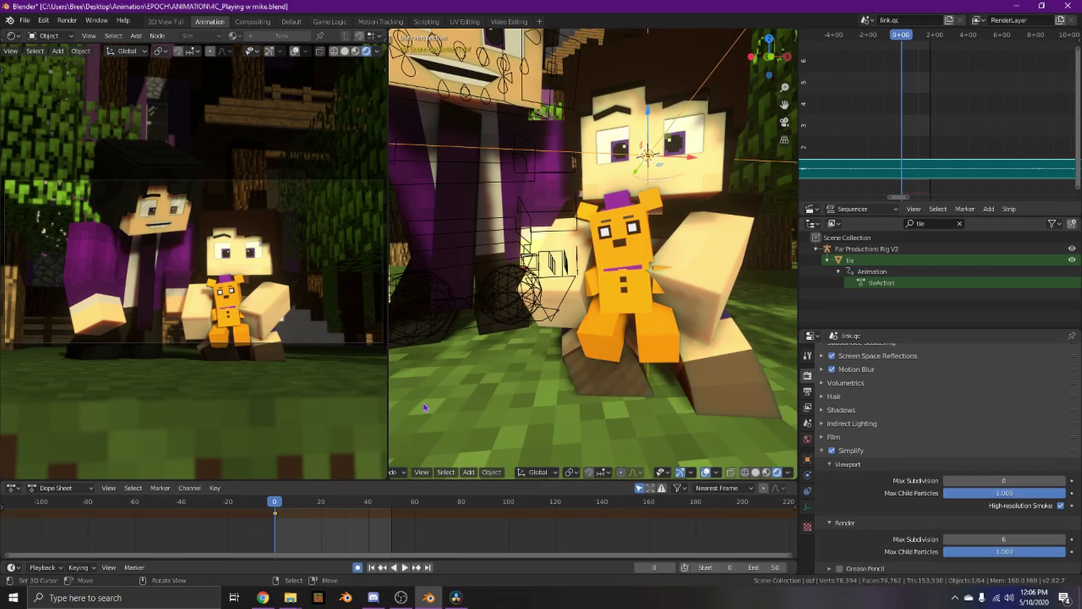
Play the garden shot of the two characters and stop it at frame 3 with the whole house in view.
key(space)
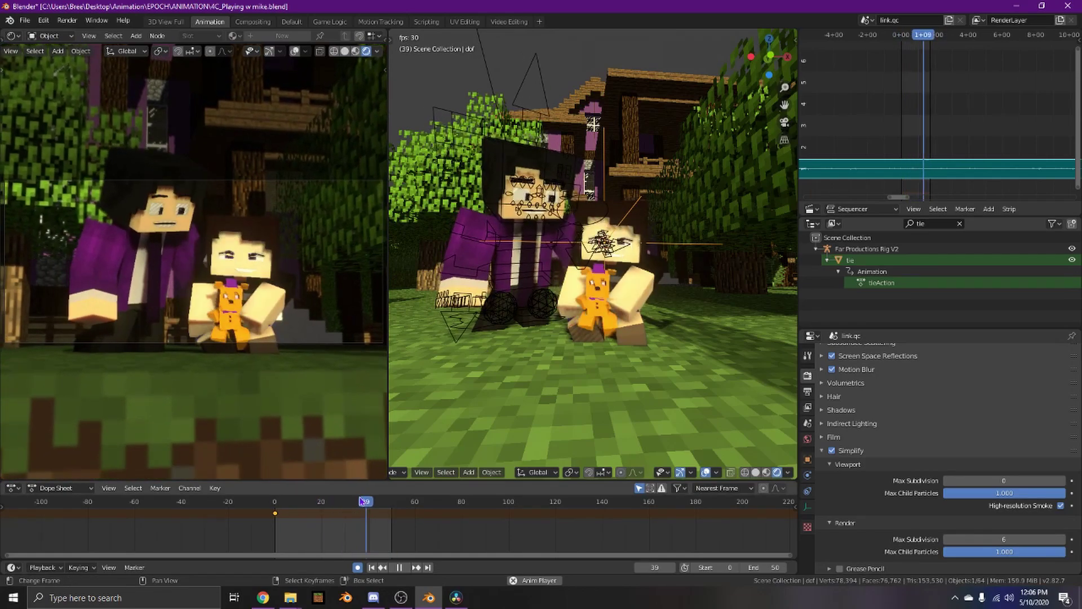
key(shift+grave)
key(Escape)
key(Escape)
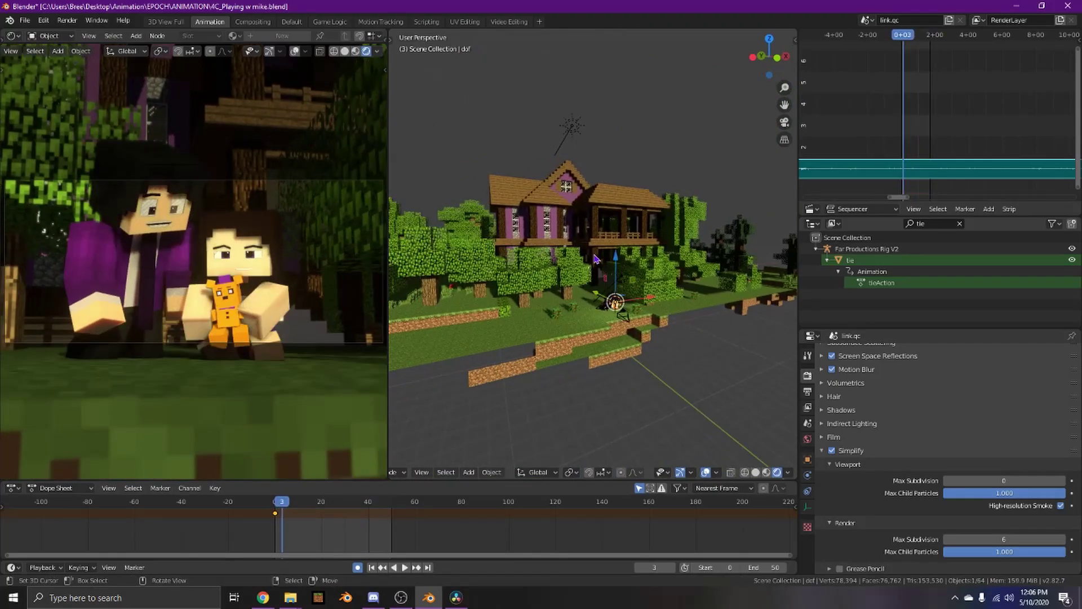
Walk from the house overview down to the two characters on the grass and replay the shot.
key(w)
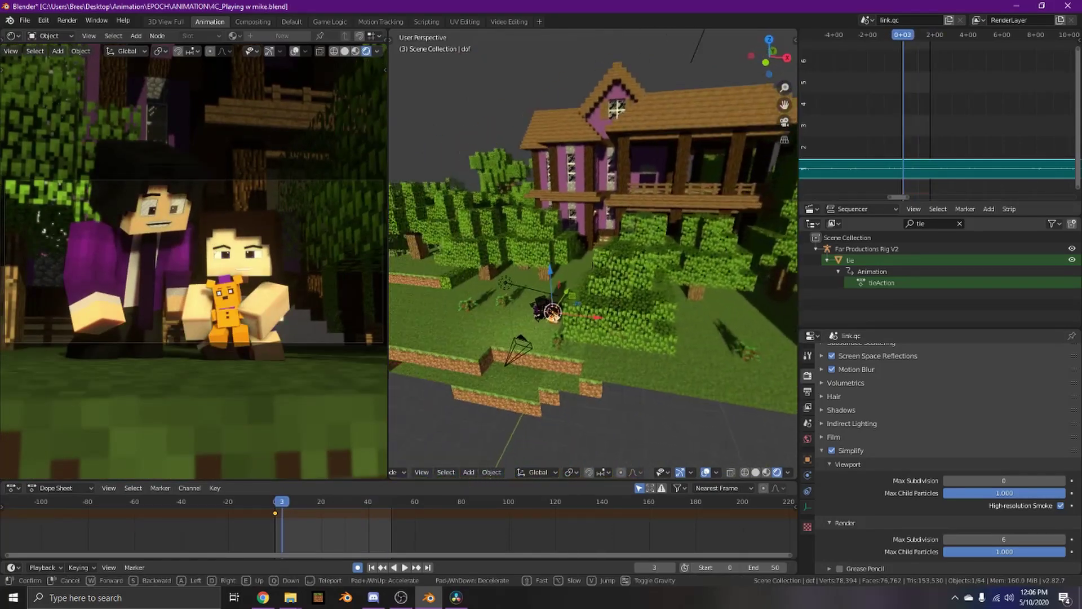
key(w)
key(s)
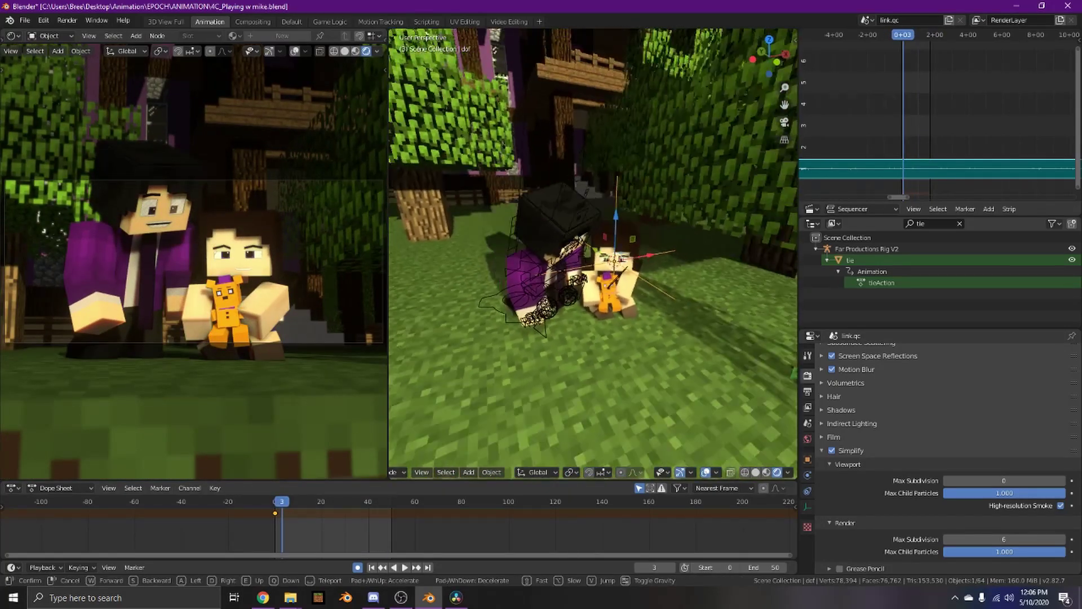
click(448, 360)
key(space)
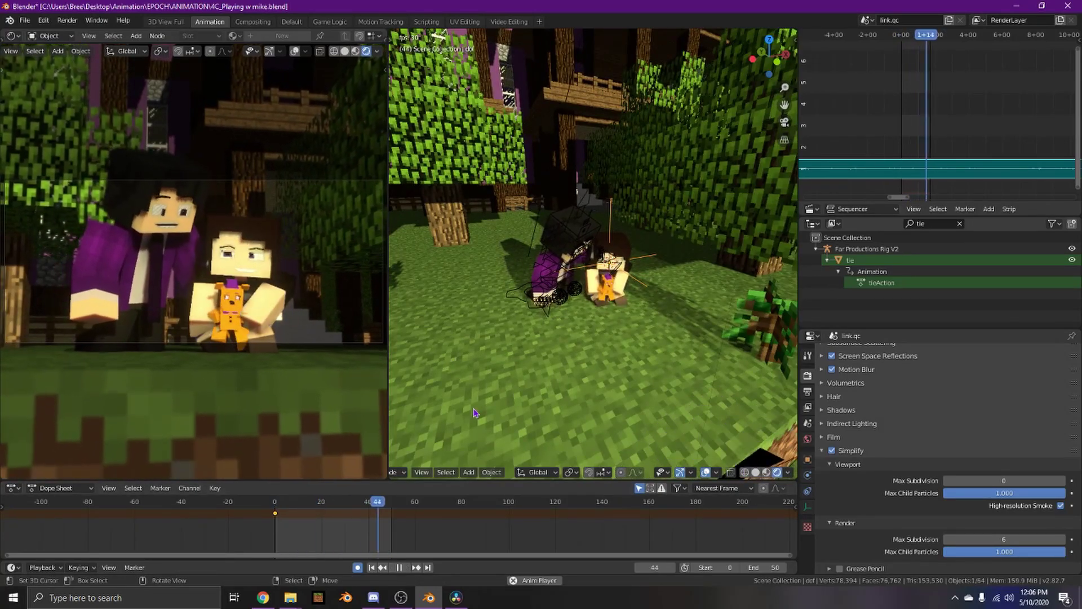
Walk in close to the bear plush at frame 50 and select its body.
key(shift+grave)
key(w)
key(w)
click(595, 258)
key(shift+grave)
key(s)
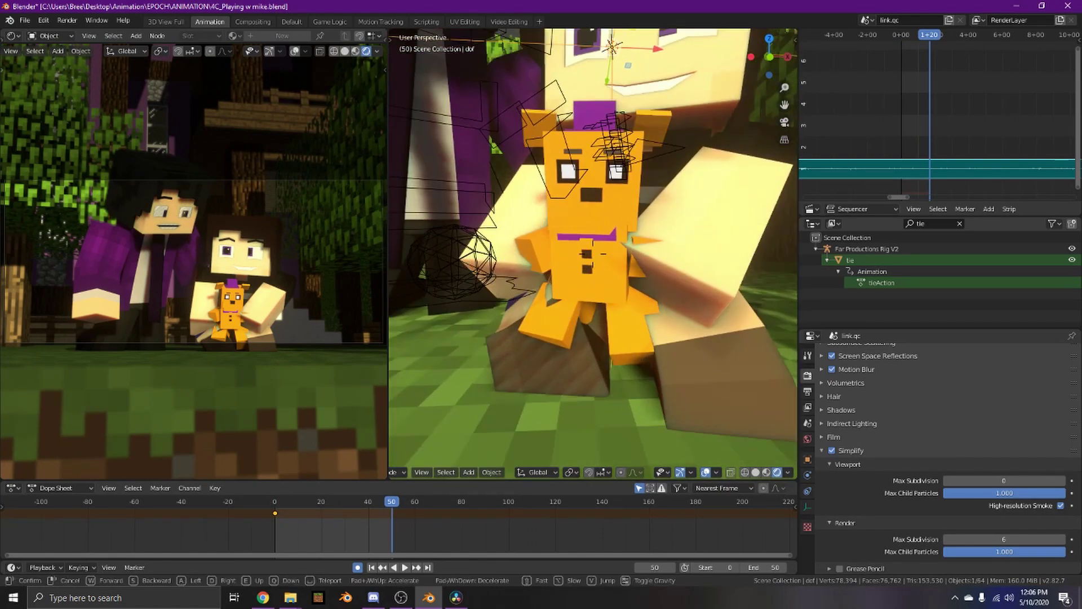
click(593, 254)
click(593, 254)
Walk around the selected bear plush and the boy's face, then back away to view both characters from above.
key(shift+grave)
key(w)
key(s)
key(a)
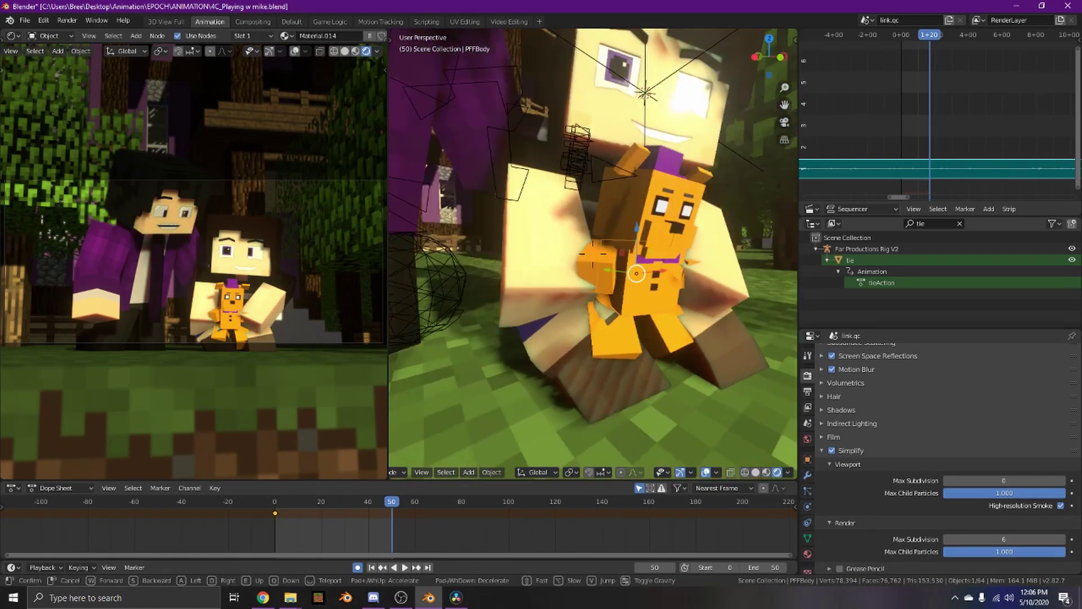
key(s)
key(w)
key(s)
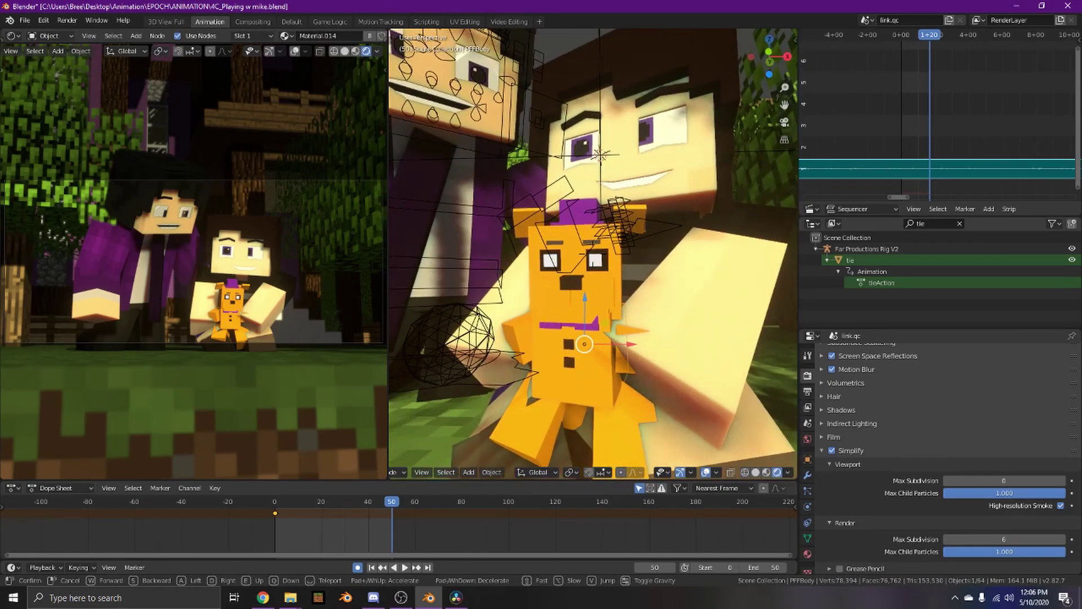
key(w)
key(s)
key(w)
click(593, 254)
Open 4D_Spook.blend without saving the changes to 4C_Playing w mike.
click(30, 21)
click(54, 46)
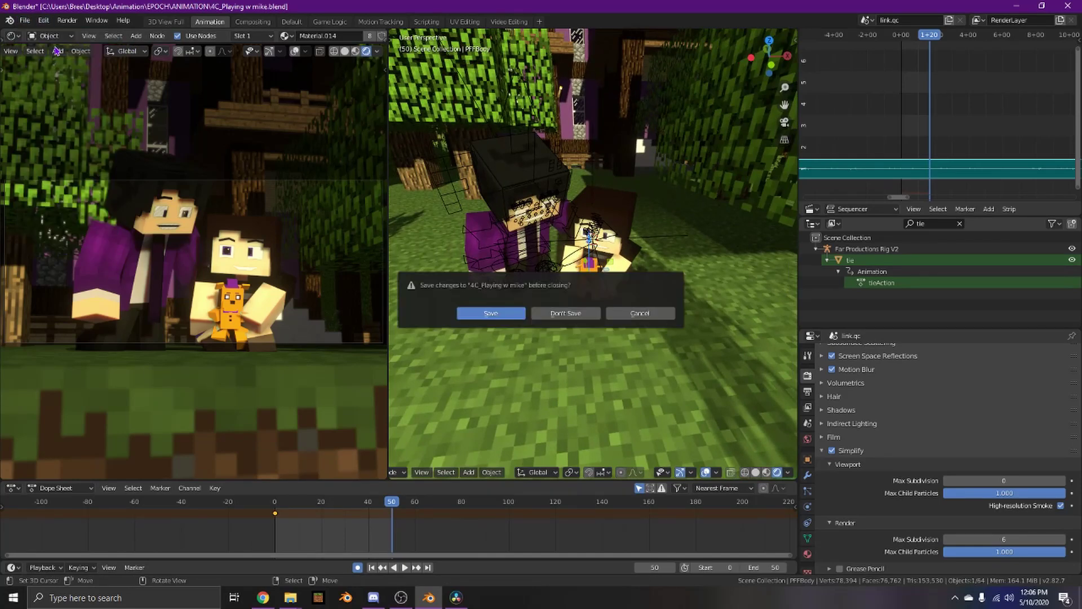
click(565, 313)
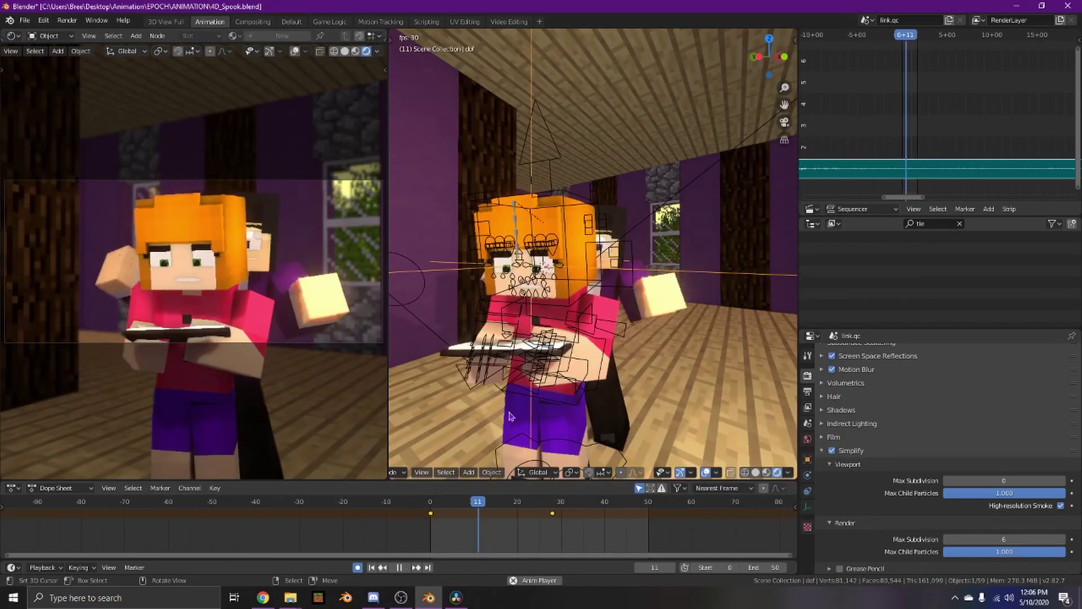
Play the spook shot while viewing the girl and the man behind her from an angle, pausing at frames 25 and 44.
middle_drag(519, 445, 579, 324)
key(space)
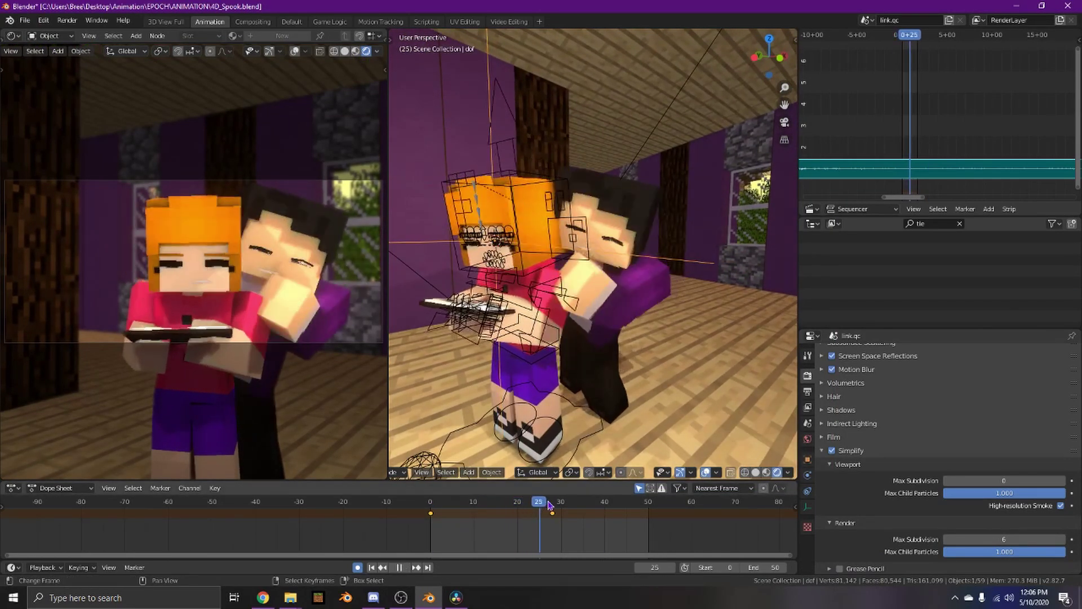
key(space)
key(space)
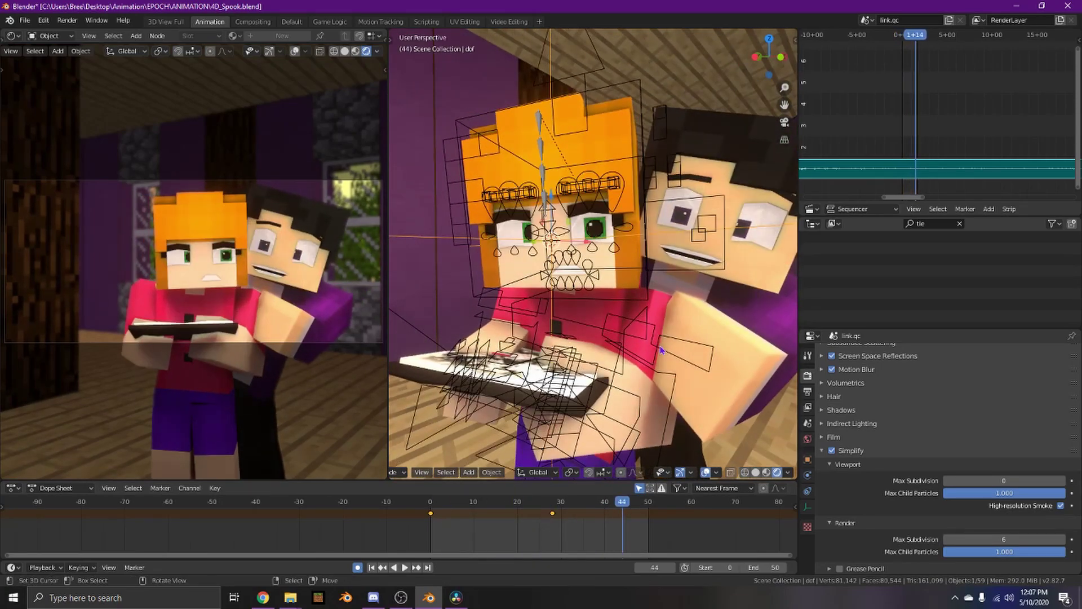
Walk around to the girl's hands, select the open map book and inspect it from close up and above.
key(shift+grave)
key(s)
click(593, 253)
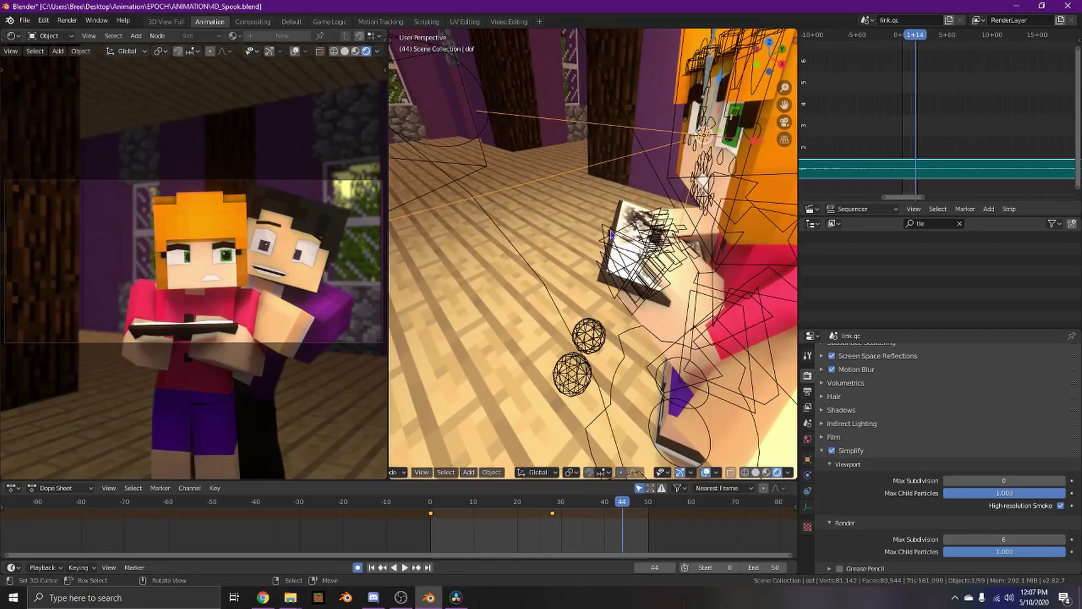
click(624, 253)
key(shift+grave)
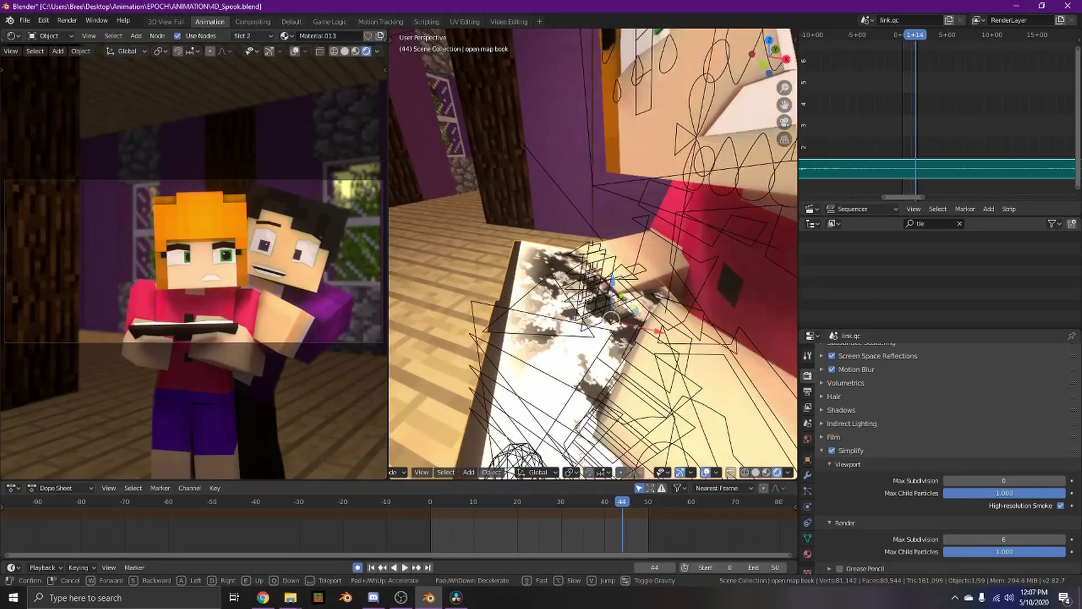
key(s)
click(592, 253)
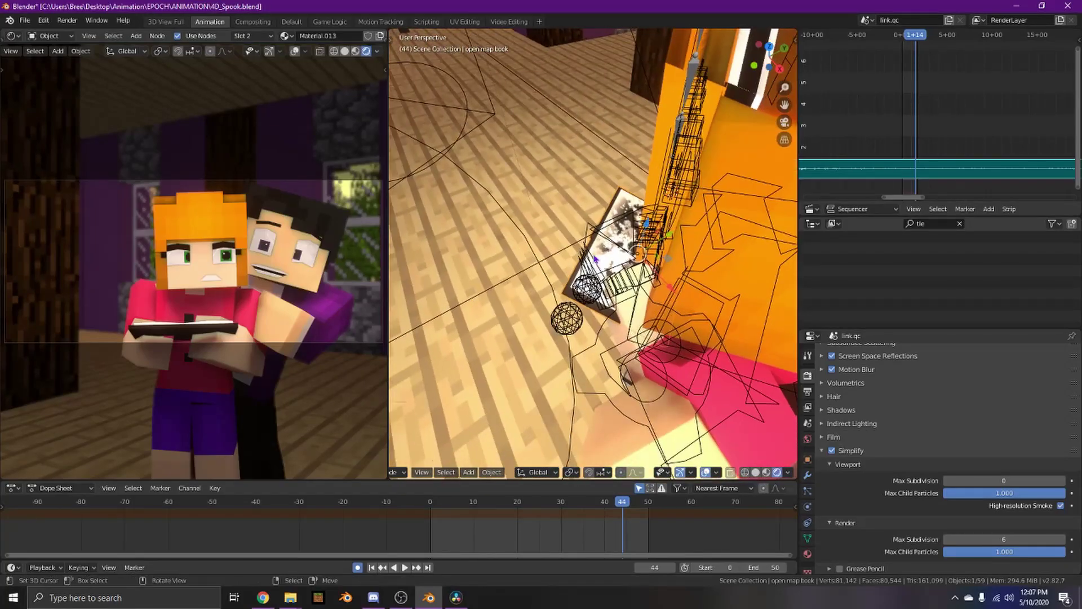
Move the open map book out of the girl's hands and examine its map surface up close.
key(g)
click(406, 124)
key(shift+grave)
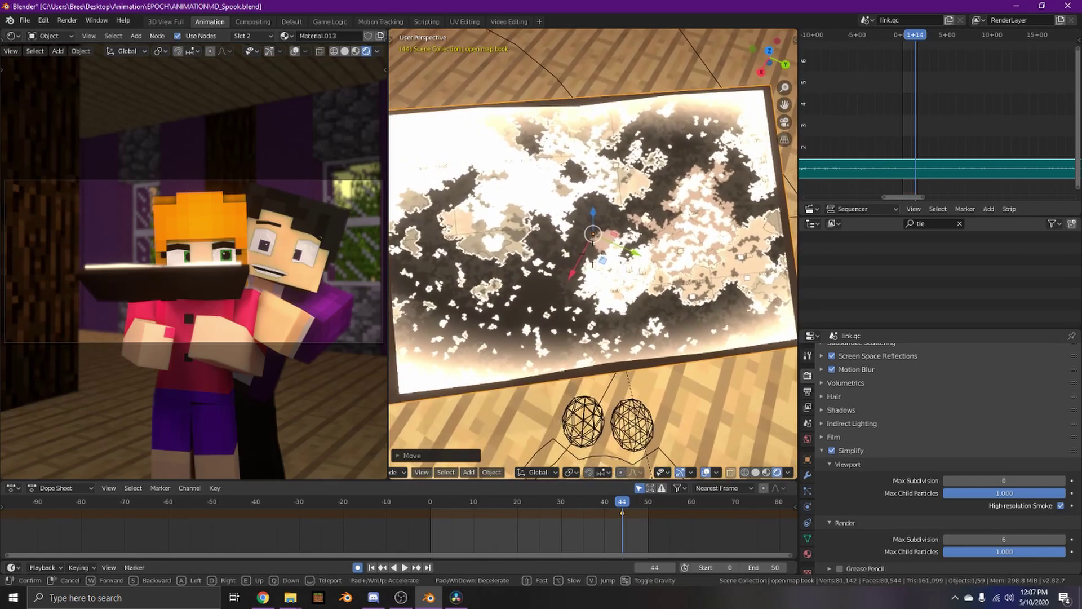
click(539, 237)
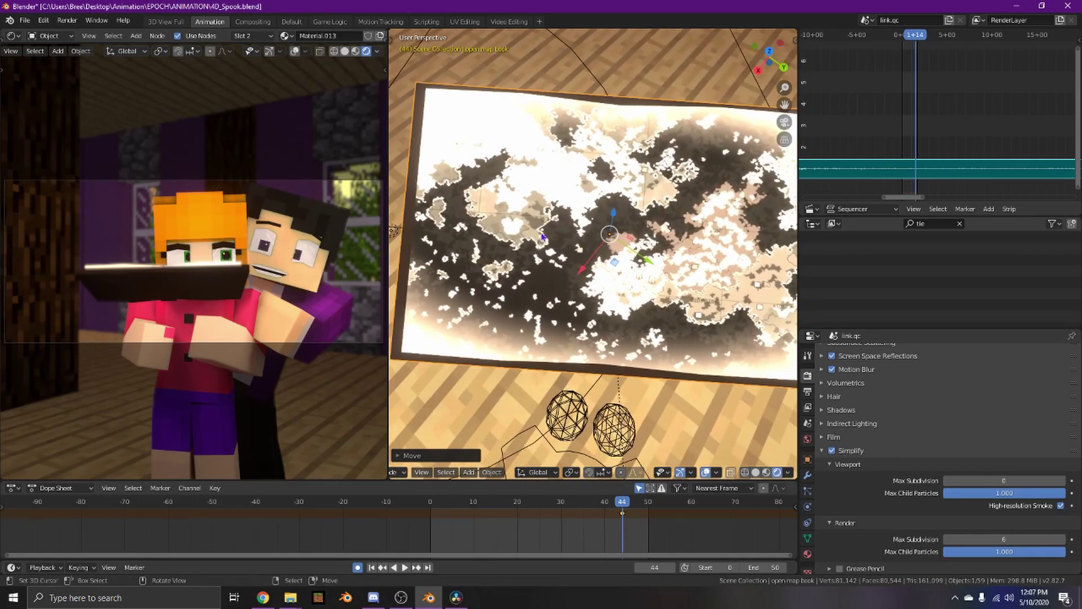
key(shift+grave)
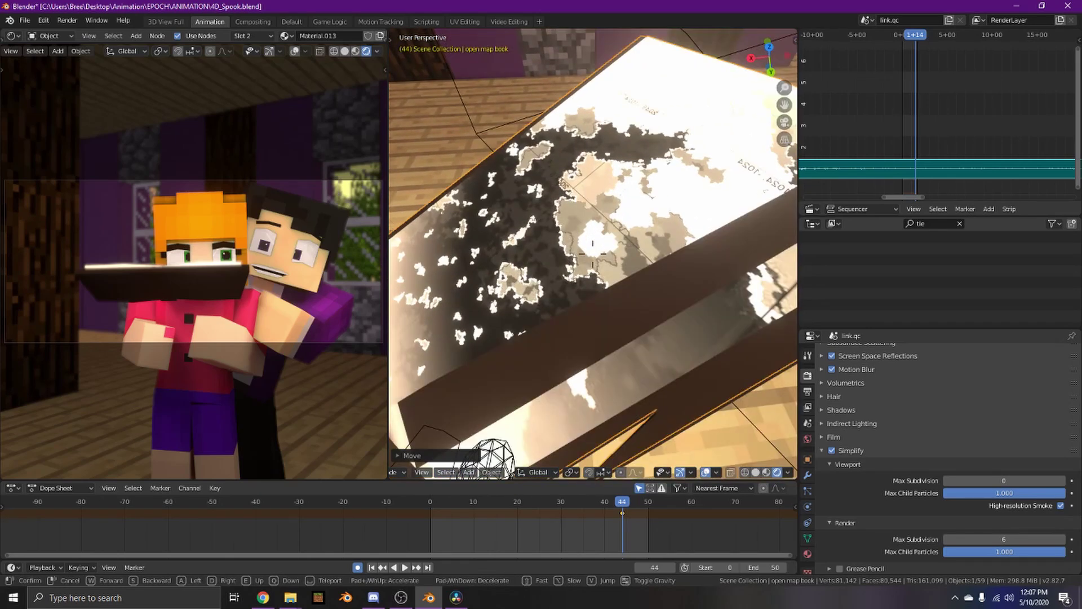
click(576, 224)
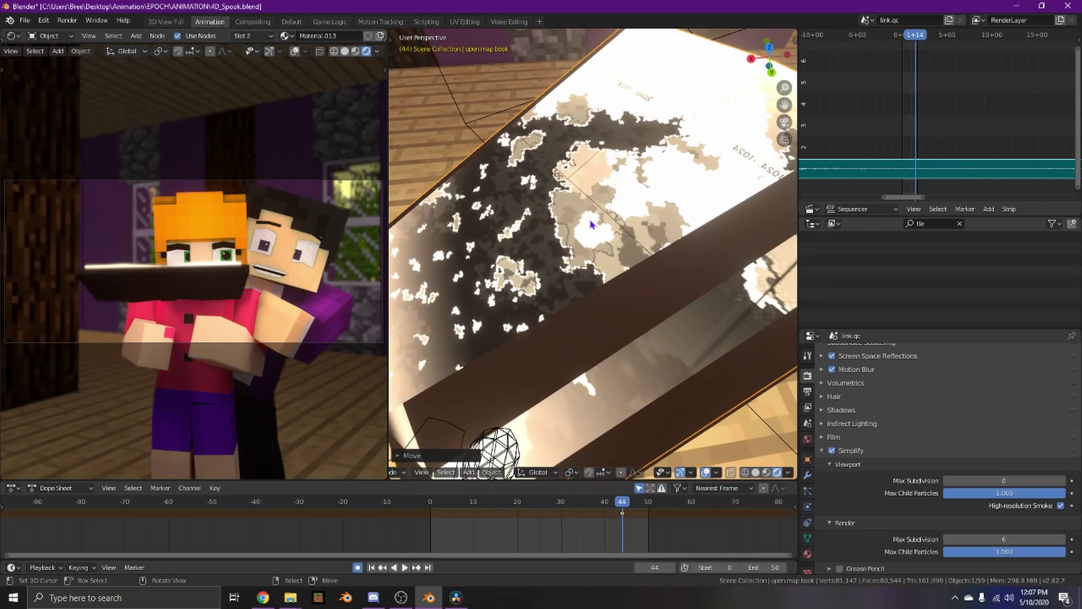
Walk around the girl and the man to inspect their pose from the front, the side and behind.
key(shift+grave)
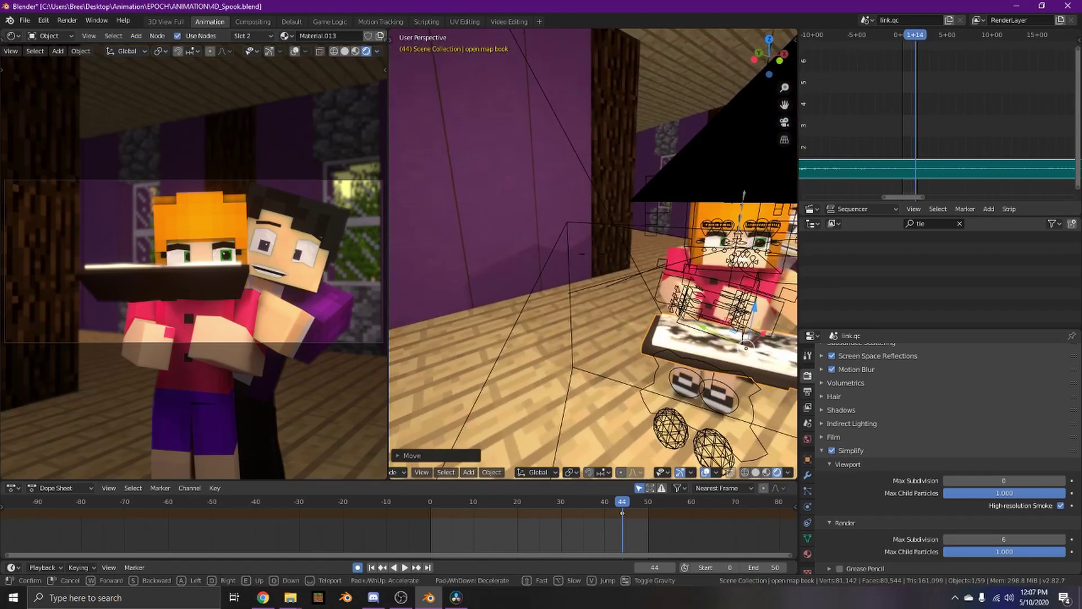
key(w)
click(593, 254)
key(shift+grave)
key(w)
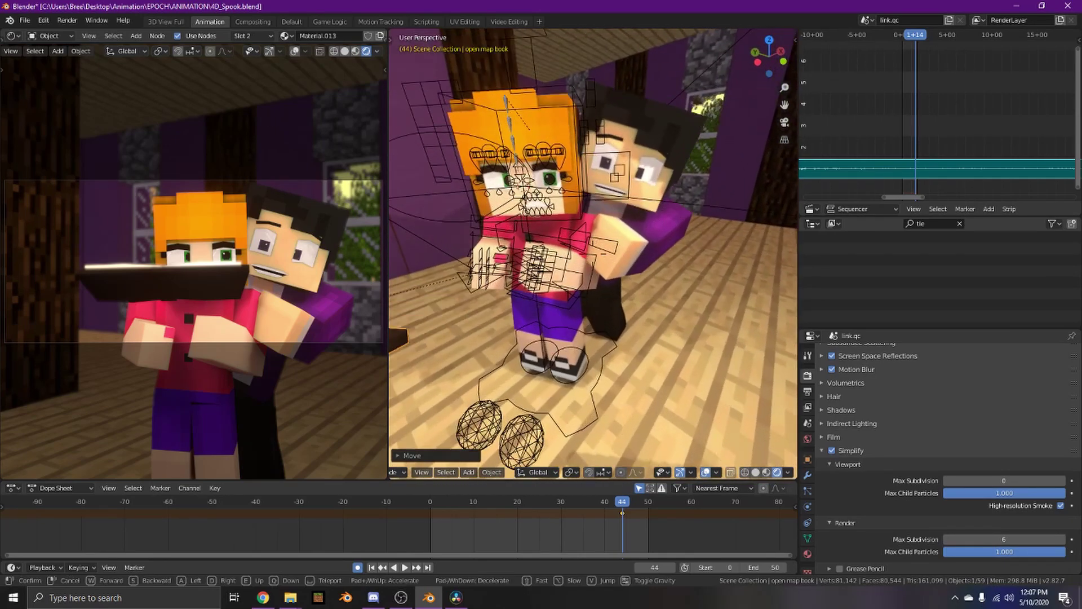
key(w)
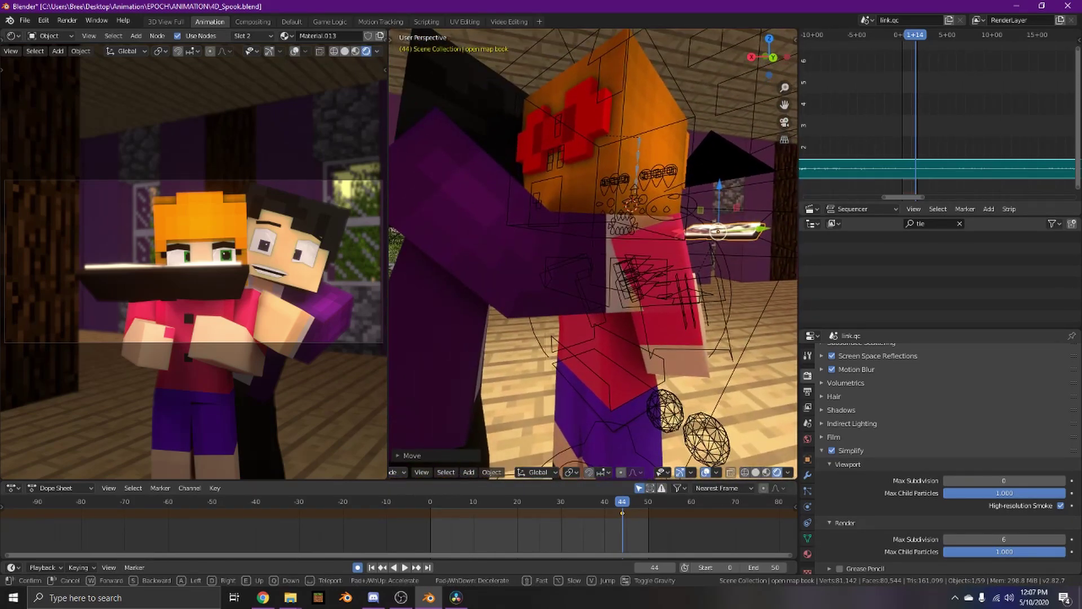
key(d)
key(s)
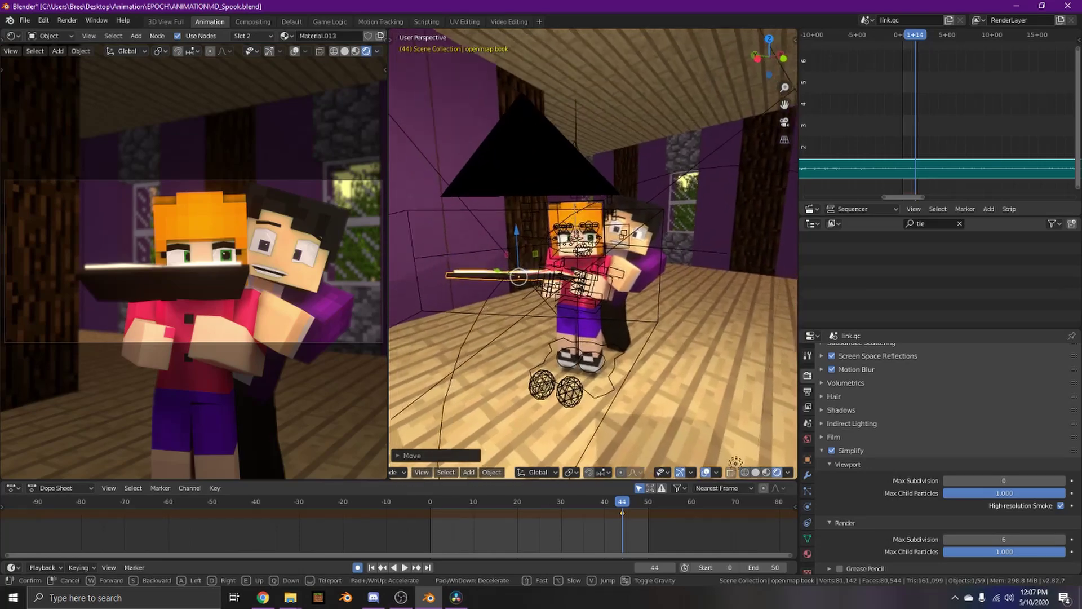
key(w)
key(Return)
Open 4E_TV.blend without saving the changes to 4D_Spook.
click(26, 20)
click(76, 51)
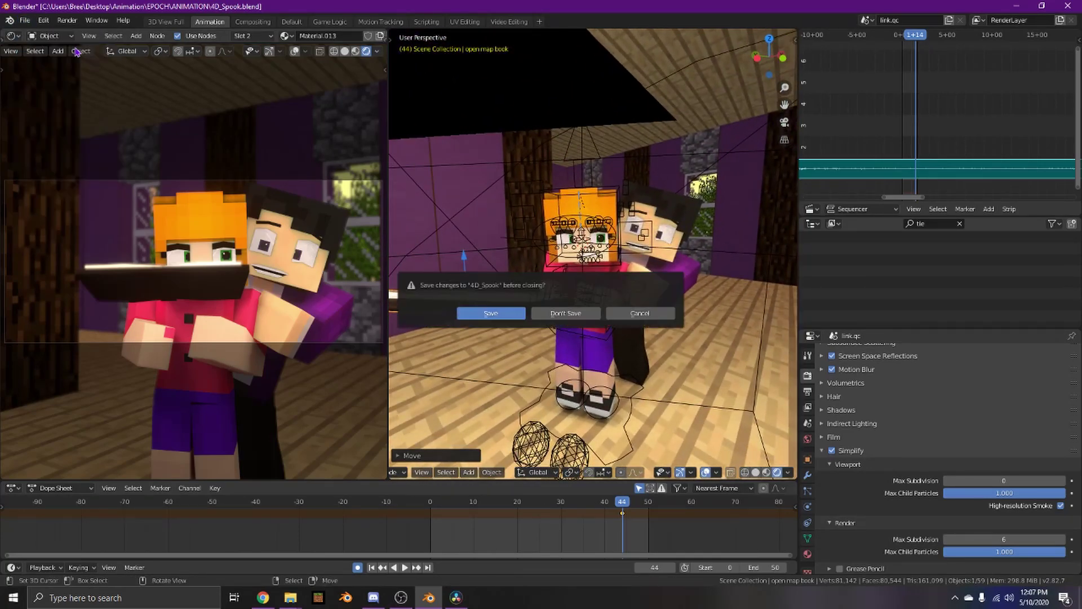
click(568, 313)
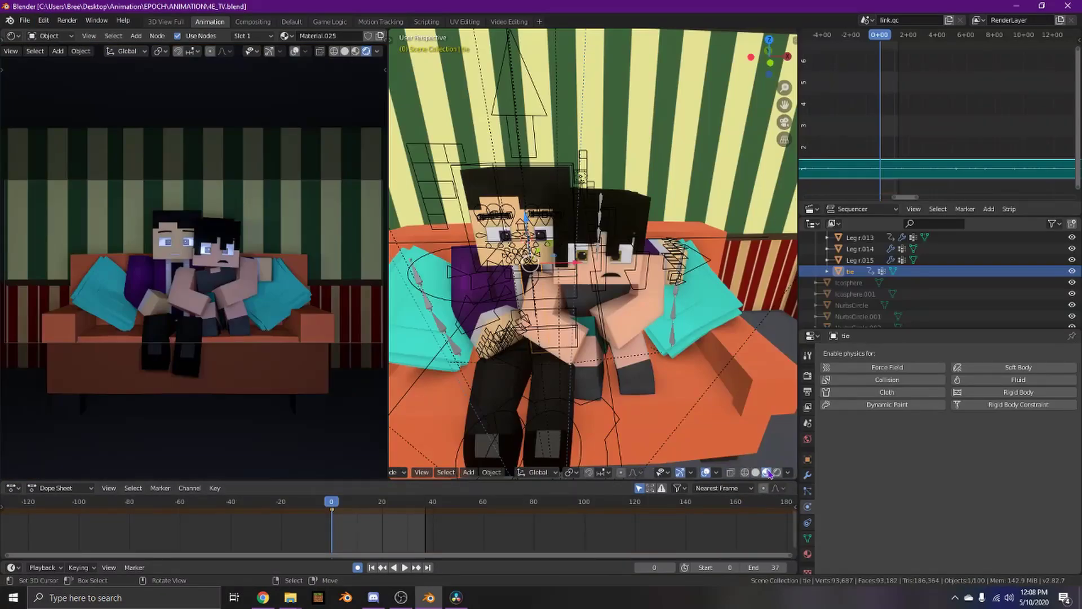
Walk around the couple on the couch to view them and the striped room in rendered shading.
key(shift+grave)
key(w)
key(s)
click(593, 253)
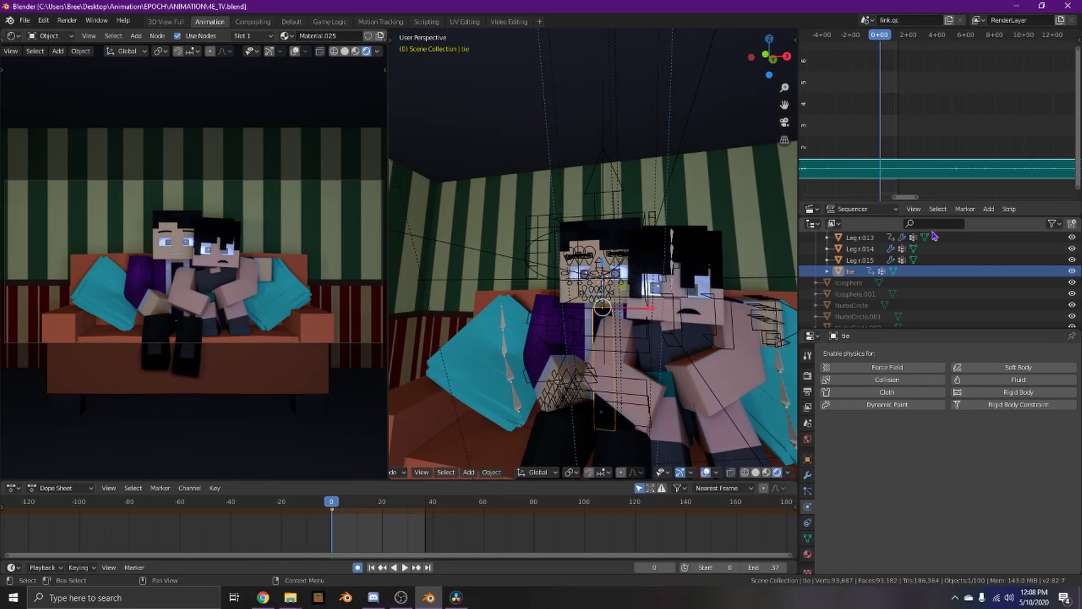
Filter the scene's objects by "over" and unhide the Head_mesh_overlayer mesh.
click(930, 224)
text(over)
key(Return)
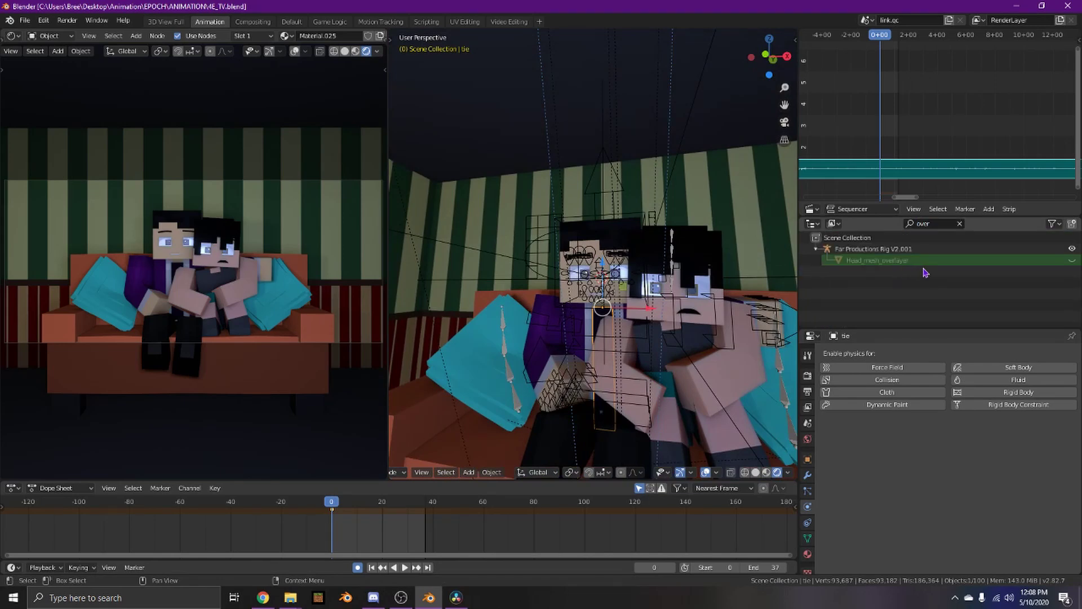
click(1071, 261)
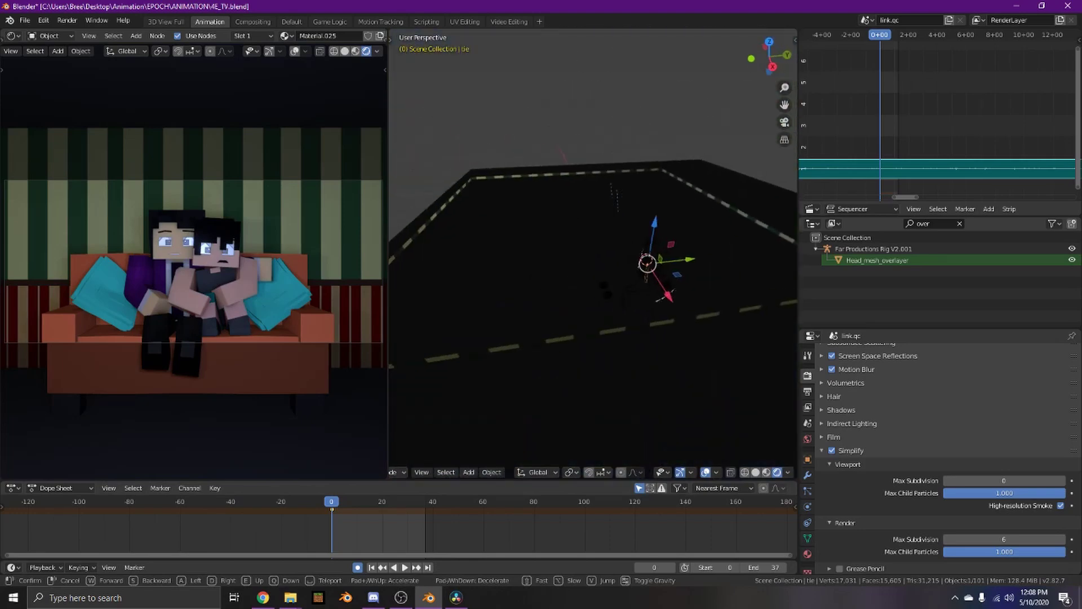
Walk into the striped room from outside and play the shot to frame 18.
key(shift+grave)
key(w)
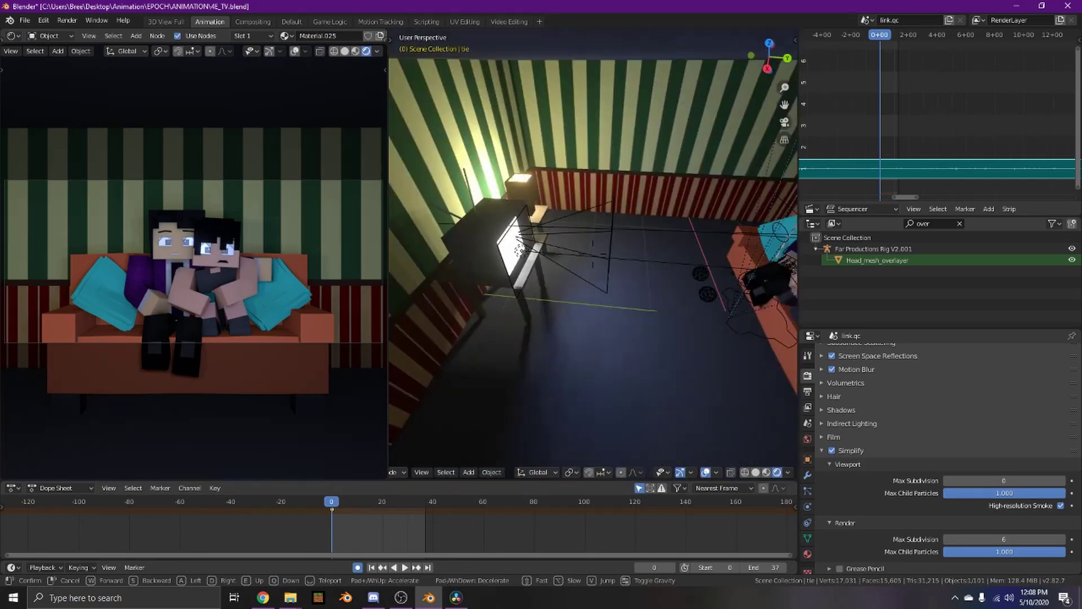
click(593, 253)
key(space)
key(shift+grave)
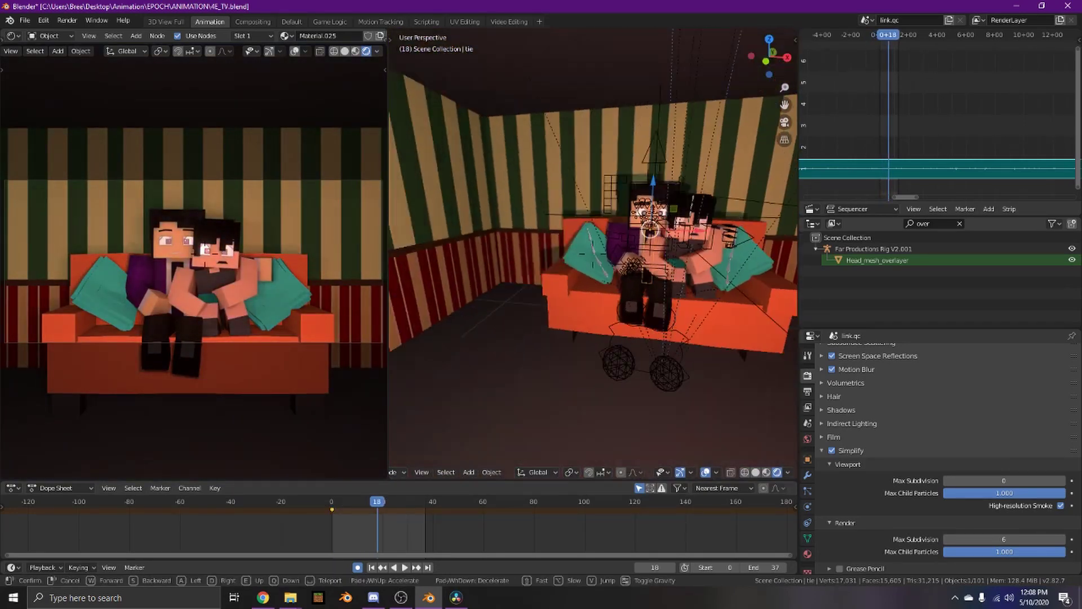
Walk from the couch across the room to look over the TV side and the corner beyond the lamp.
key(w)
key(d)
key(w)
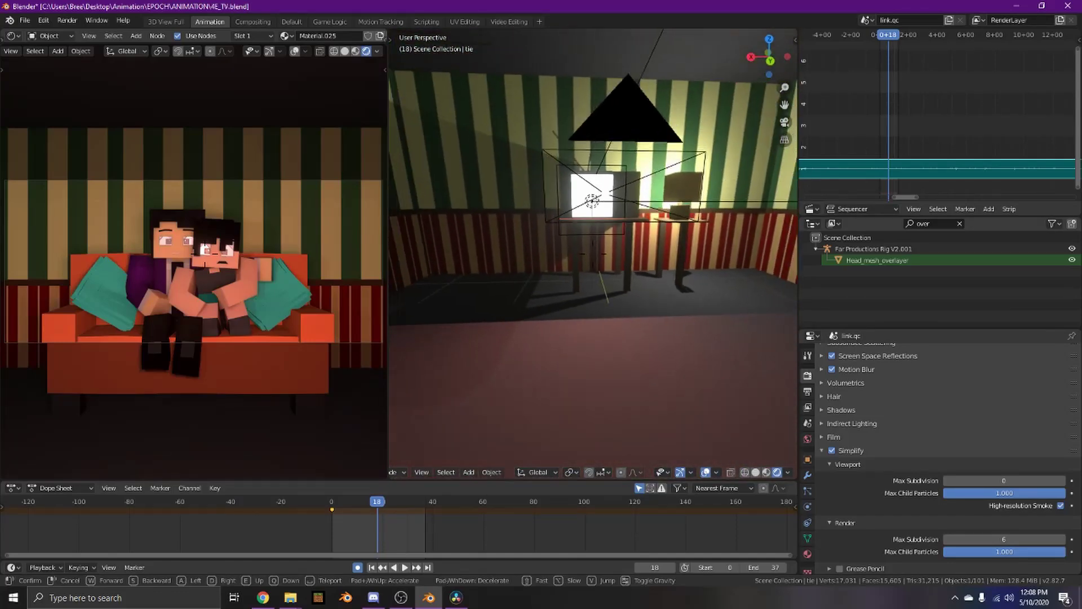
key(w)
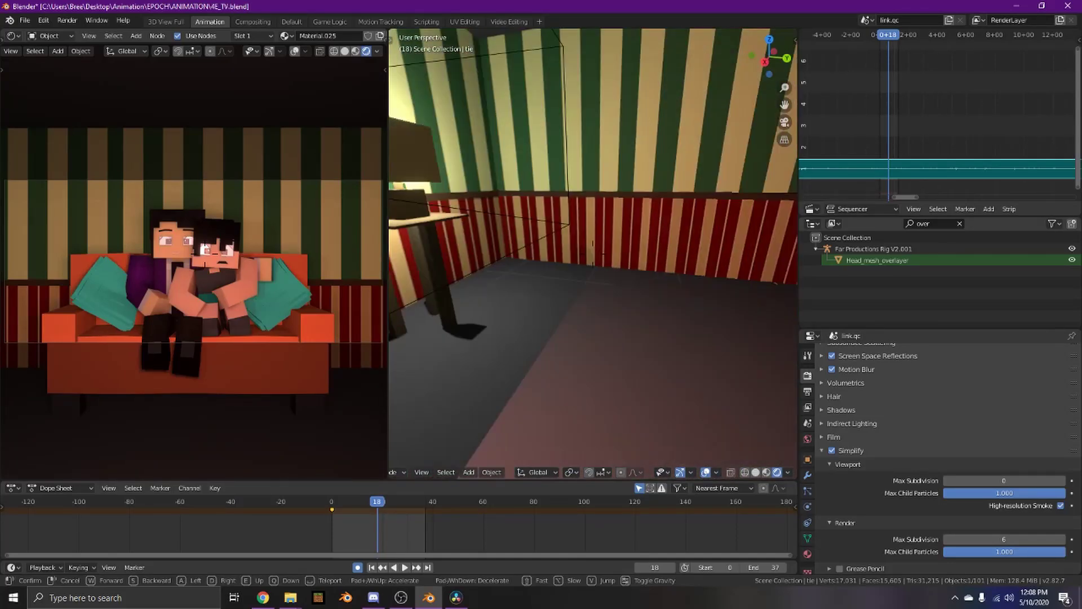
key(s)
key(w)
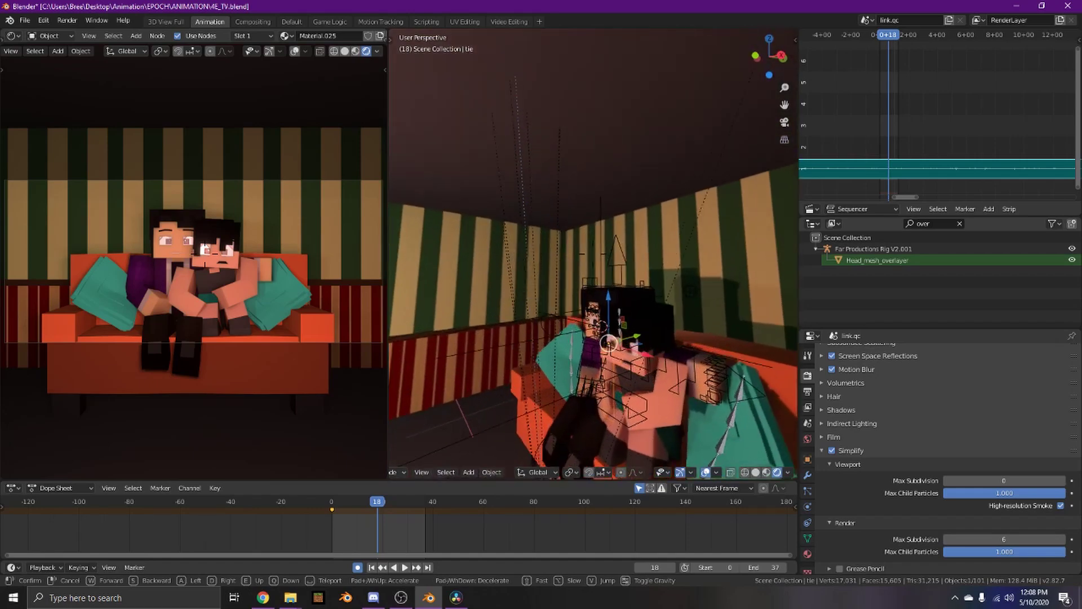
Walk around the couple on the couch to inspect their pose and the pillows from several sides.
key(s)
key(d)
key(w)
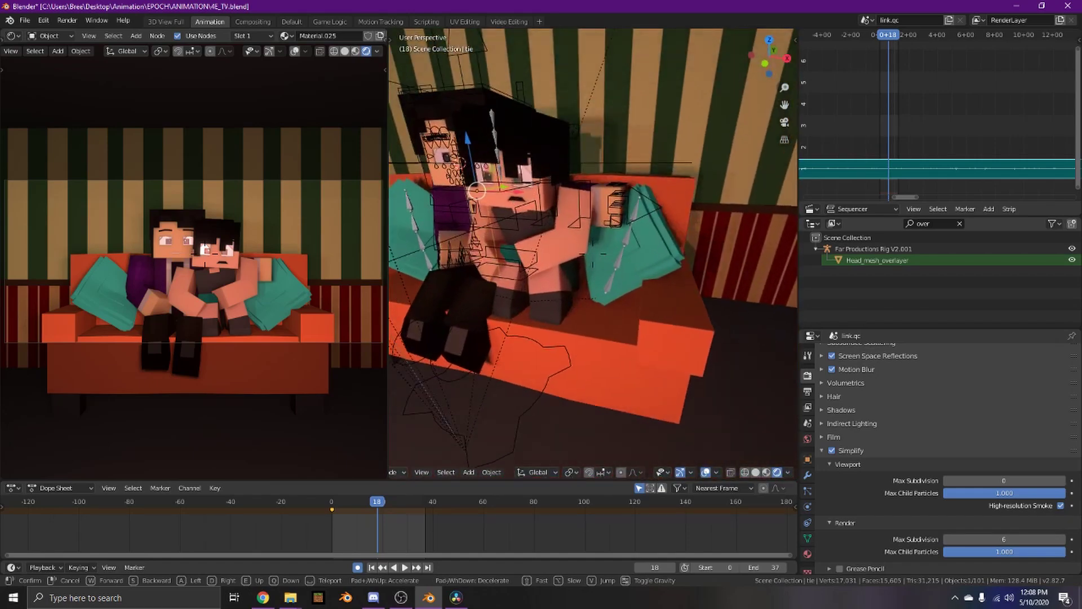
key(a)
key(w)
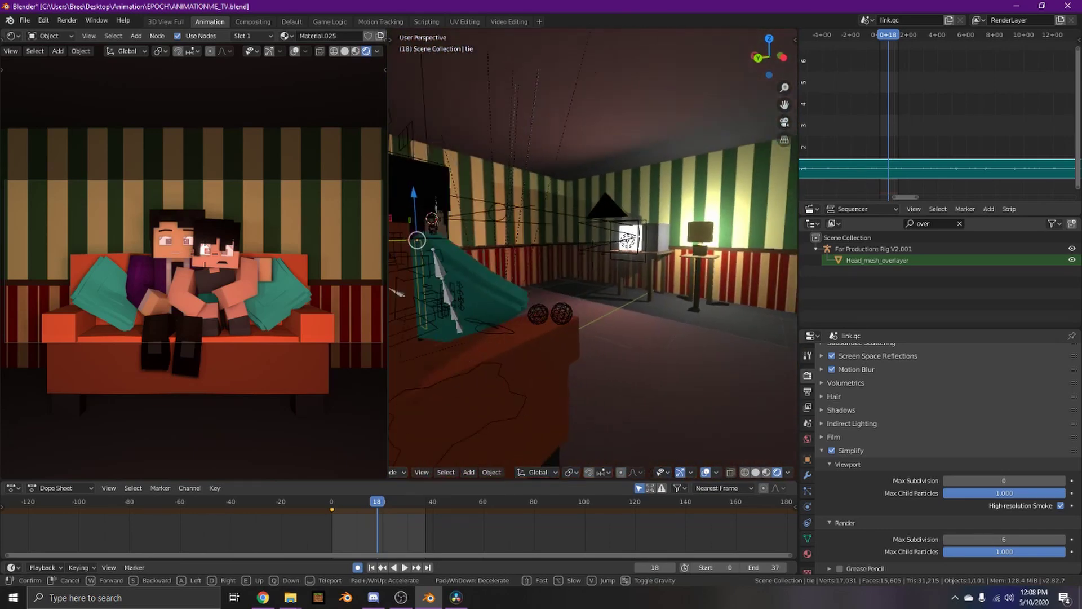
Walk up to the TV and the table lamp and examine them from the side, the front and farther back.
key(w)
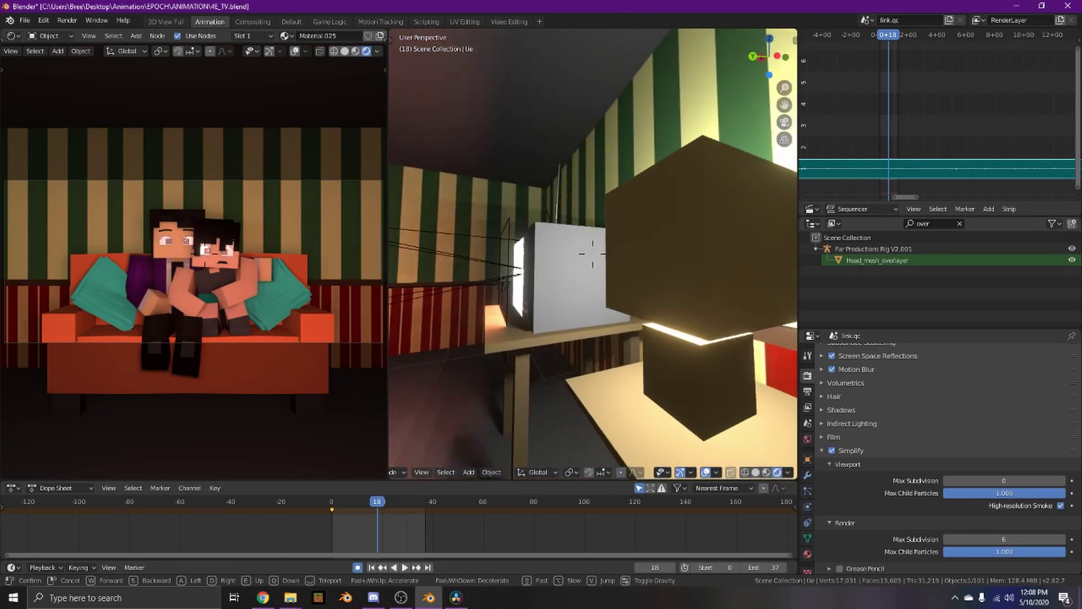
key(s)
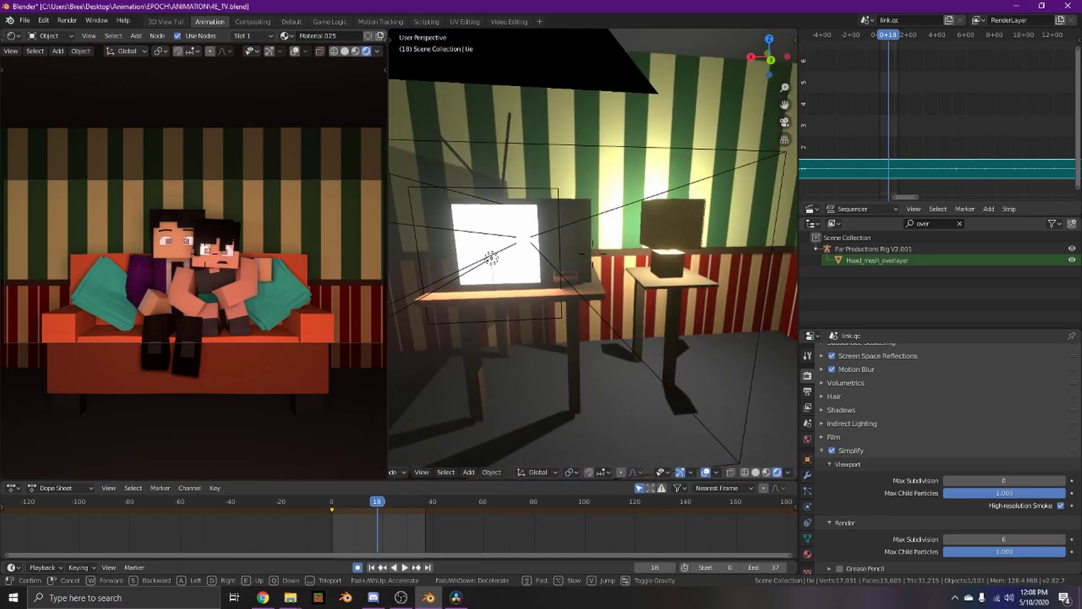
key(s)
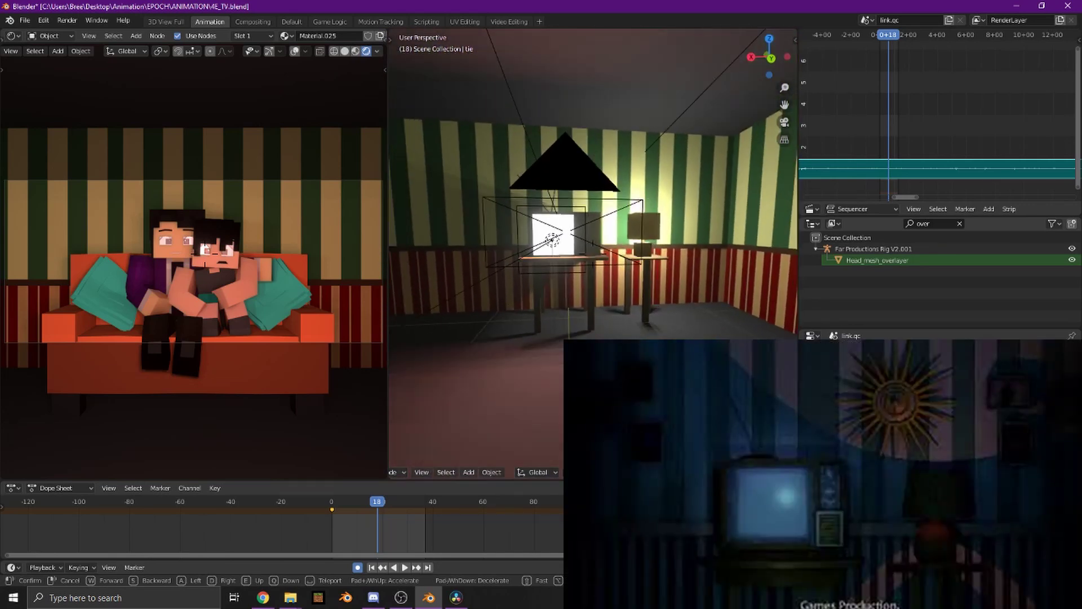
click(581, 261)
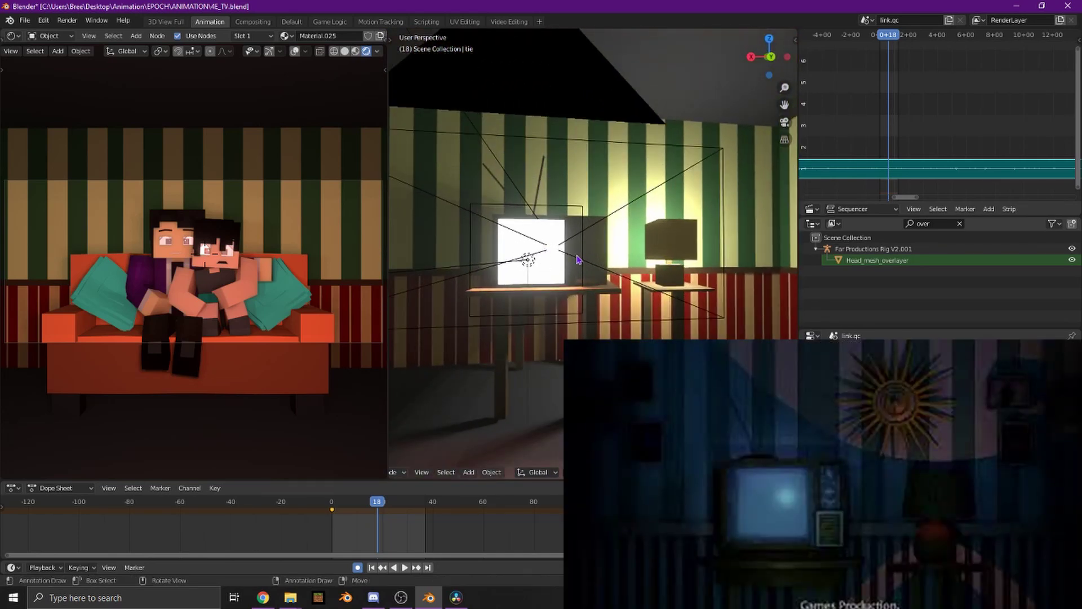
key(shift+grave)
key(s)
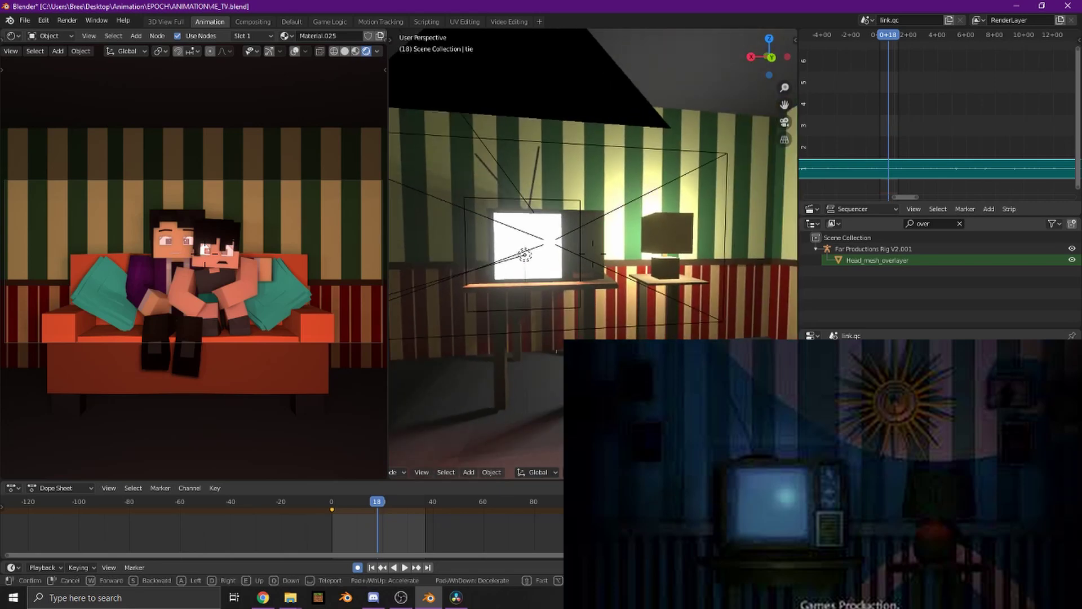
key(w)
key(s)
key(w)
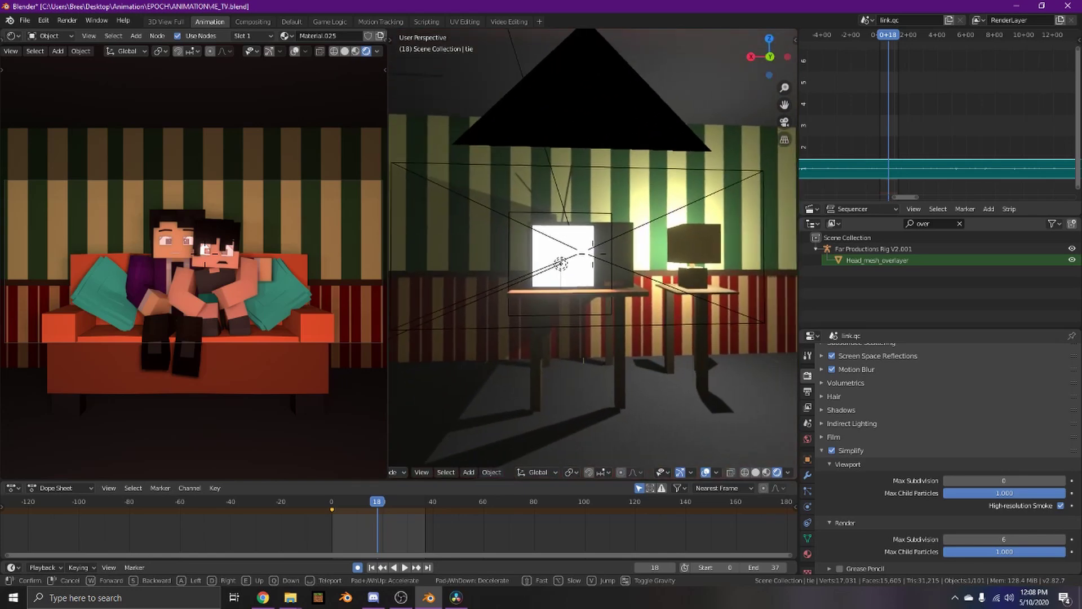
key(w)
key(s)
click(596, 259)
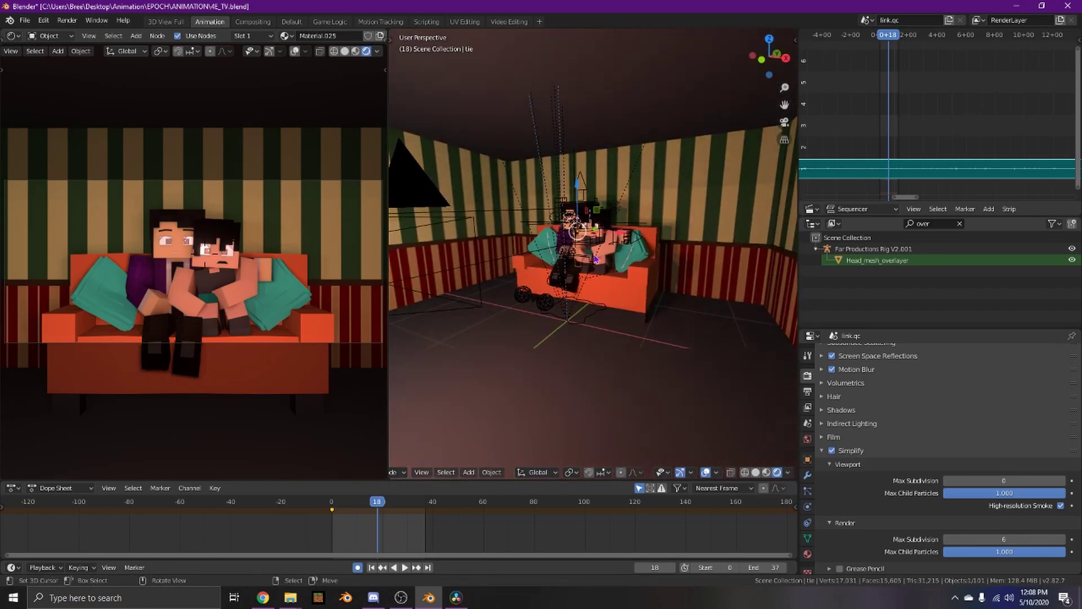
Walk along the striped walls and into the corner beside the couch to inspect the room's wallpaper and trim.
key(shift+grave)
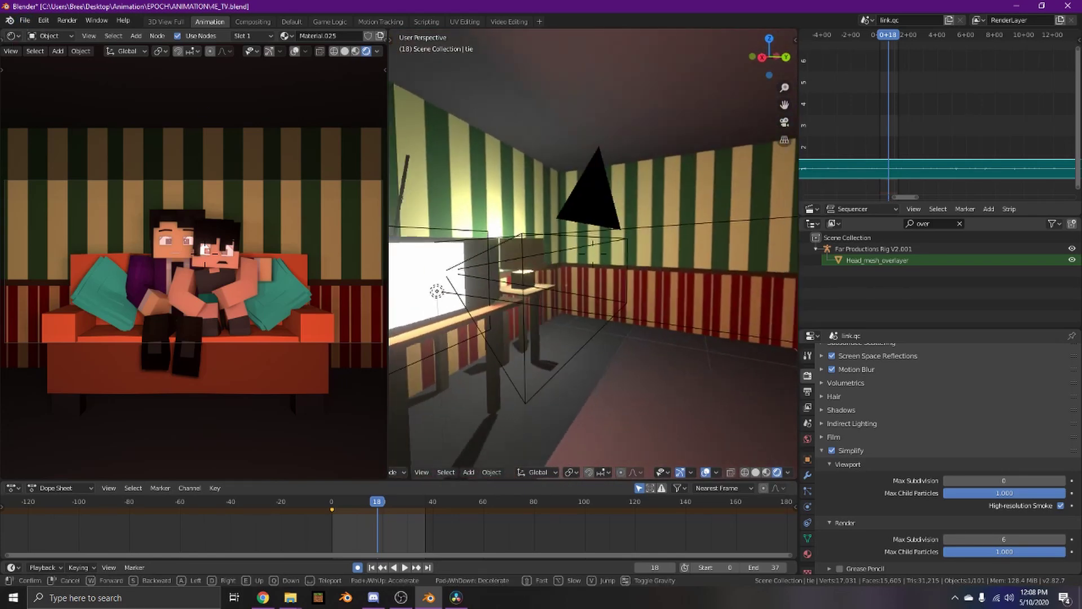
key(w)
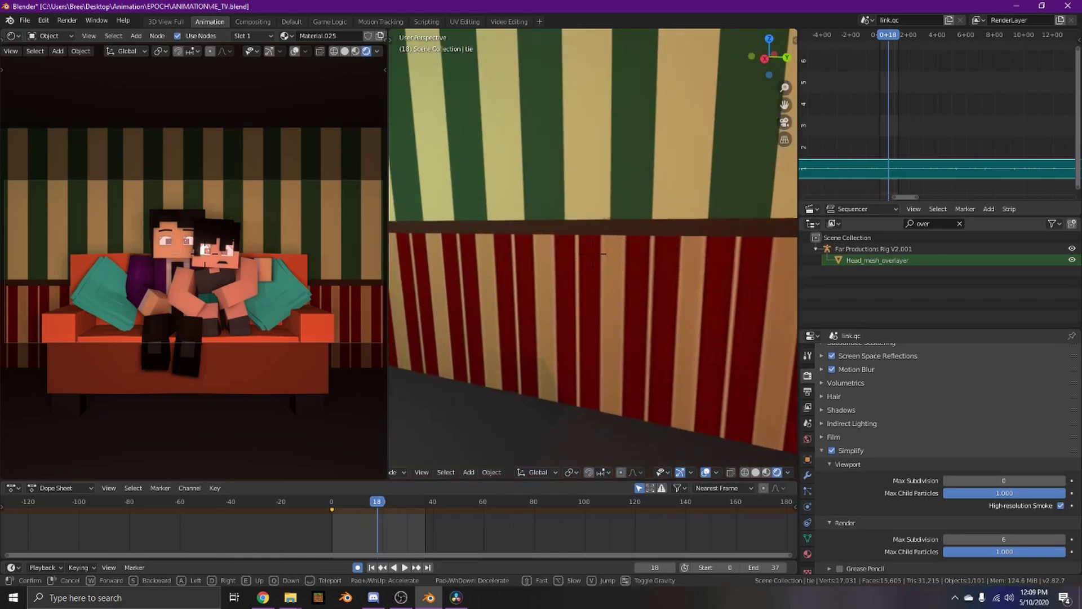
key(s)
click(593, 254)
key(shift+grave)
key(w)
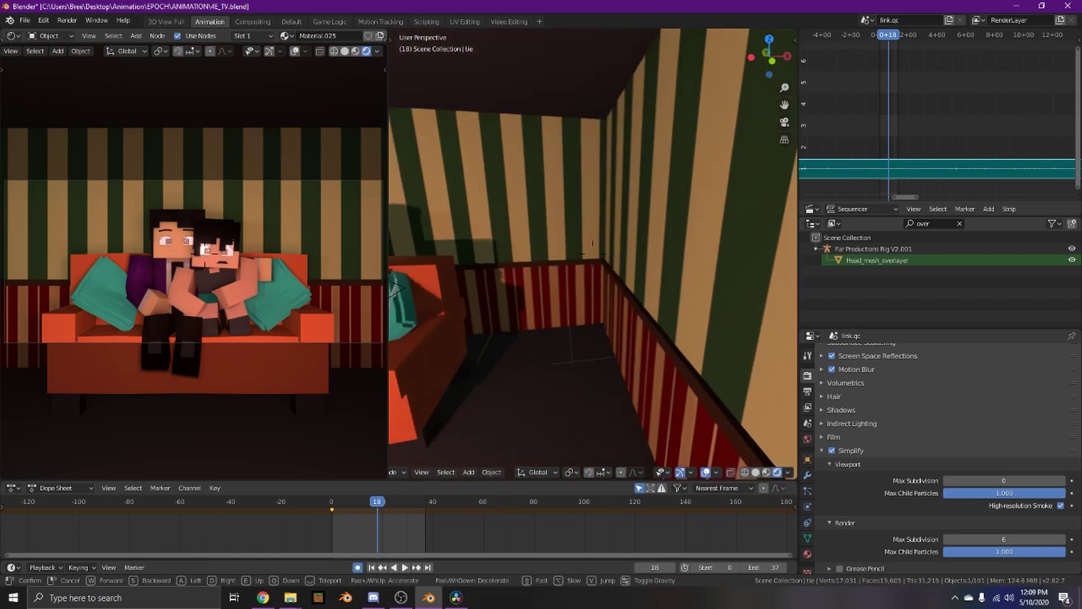
key(w)
click(593, 253)
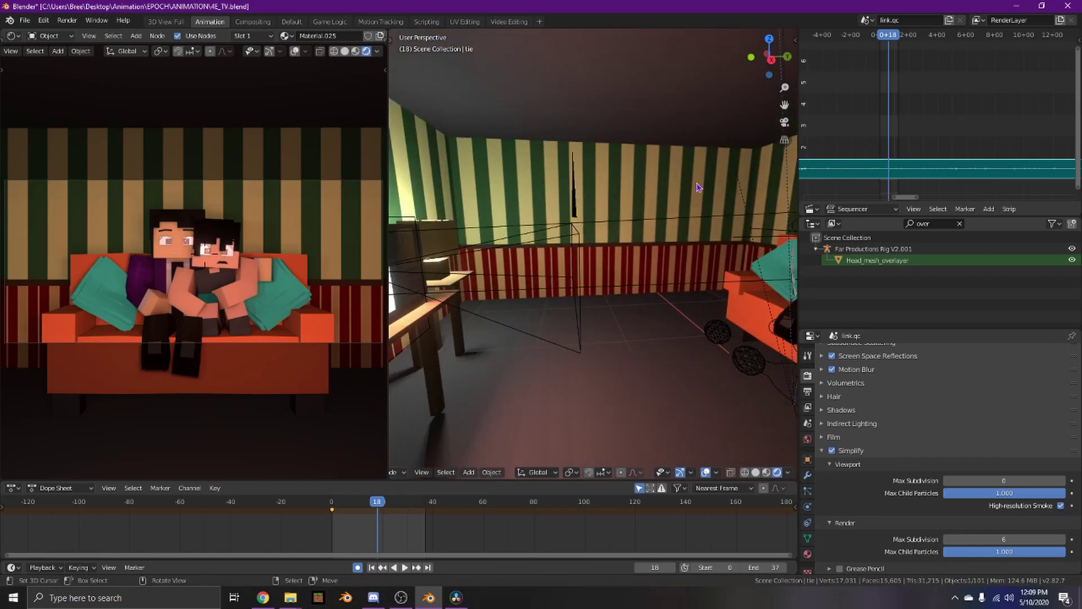
Walk out of the room to view the whole TV set from outside.
click(24, 20)
key(shift+grave)
key(s)
click(593, 254)
key(shift+grave)
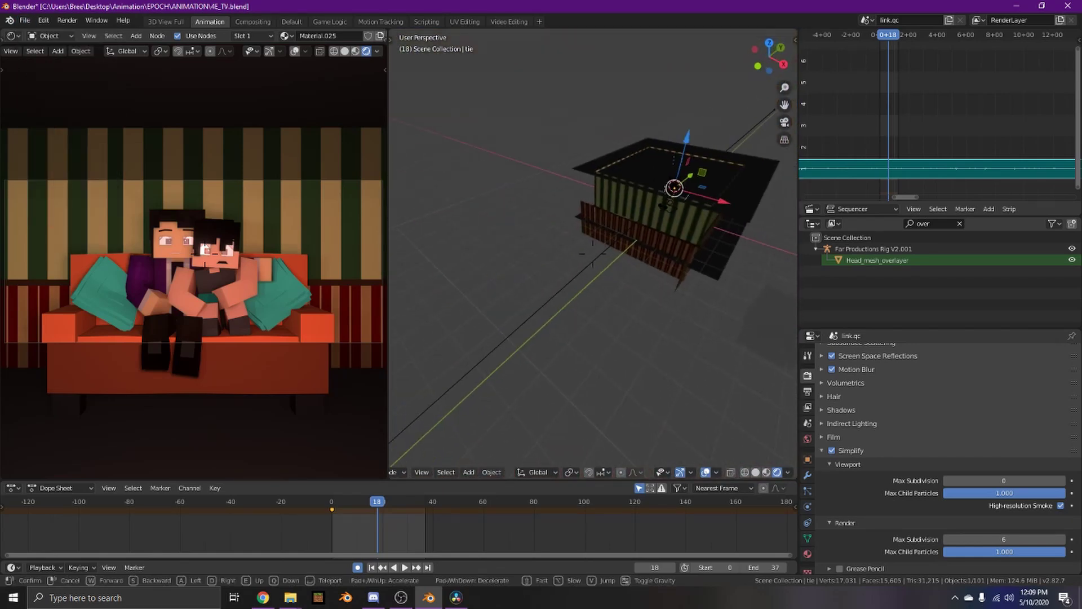
key(w)
key(w)
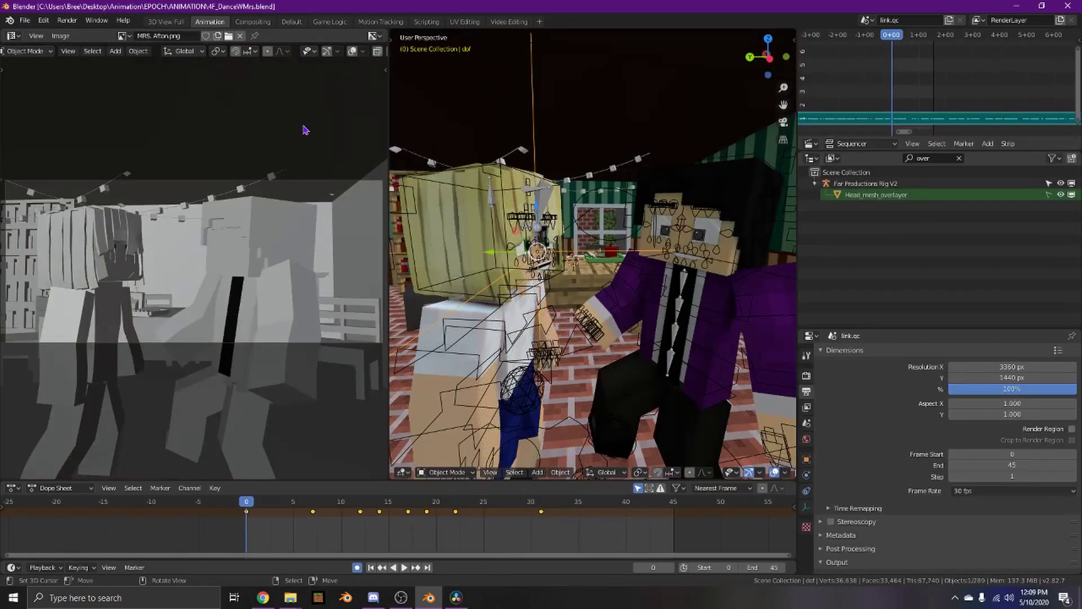
Switch both 3D viewports of 4F_DanceWMrs.blend to rendered shading.
scroll(345, 52, down, 3)
click(366, 51)
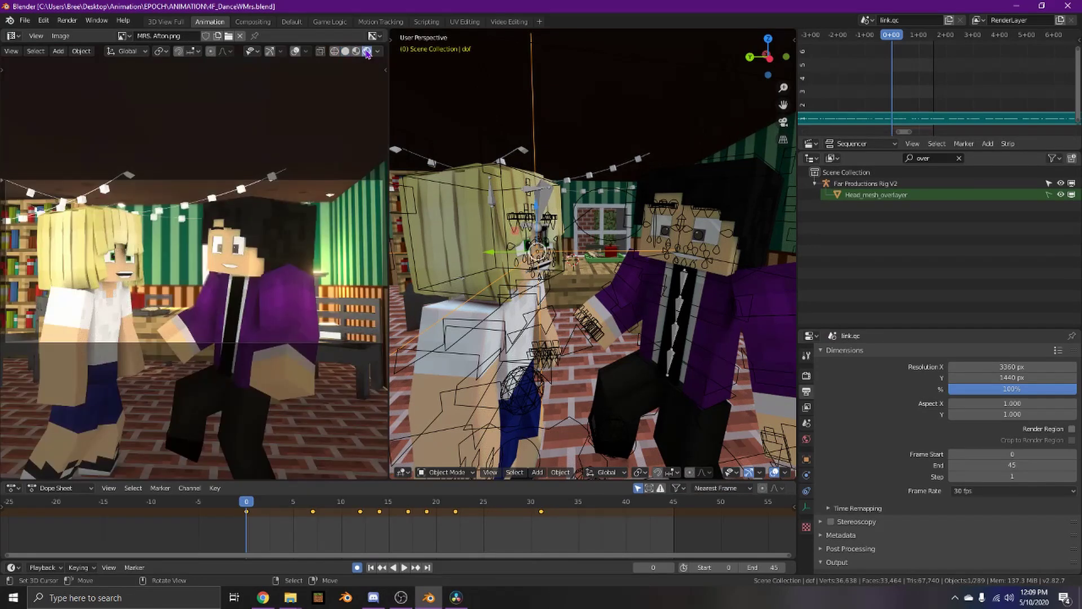
scroll(733, 472, down, 3)
click(776, 472)
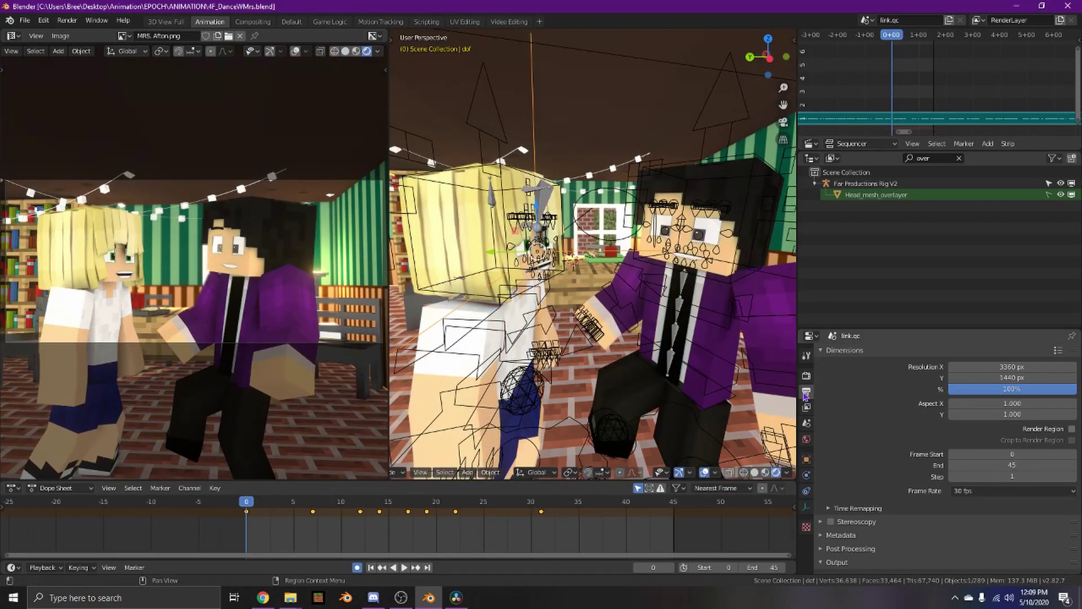
Enable Simplify in the render settings with a viewport Max Subdivision of 0.
click(806, 375)
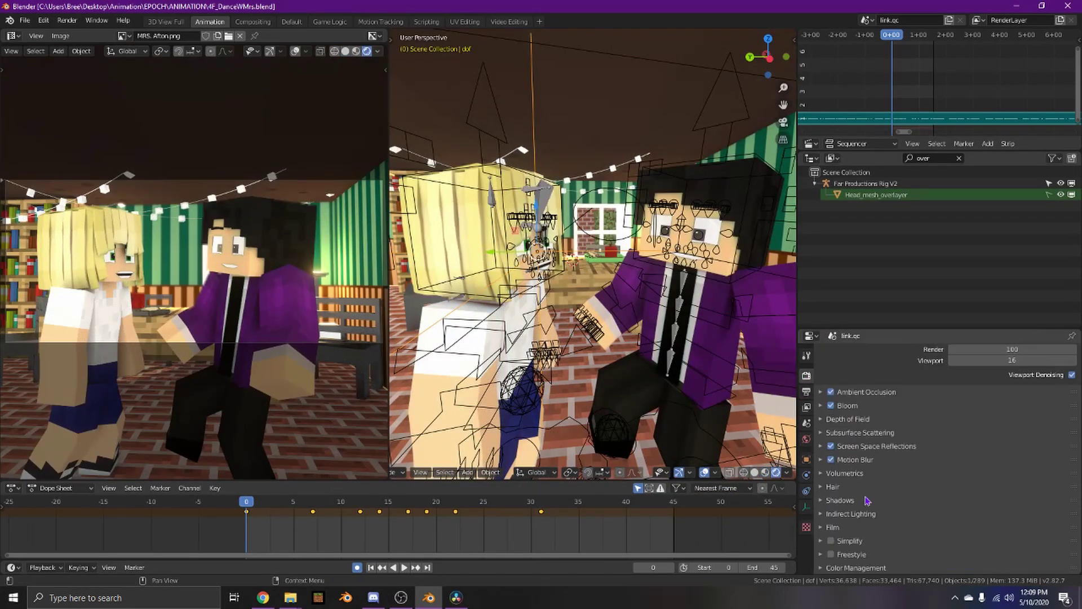
click(831, 540)
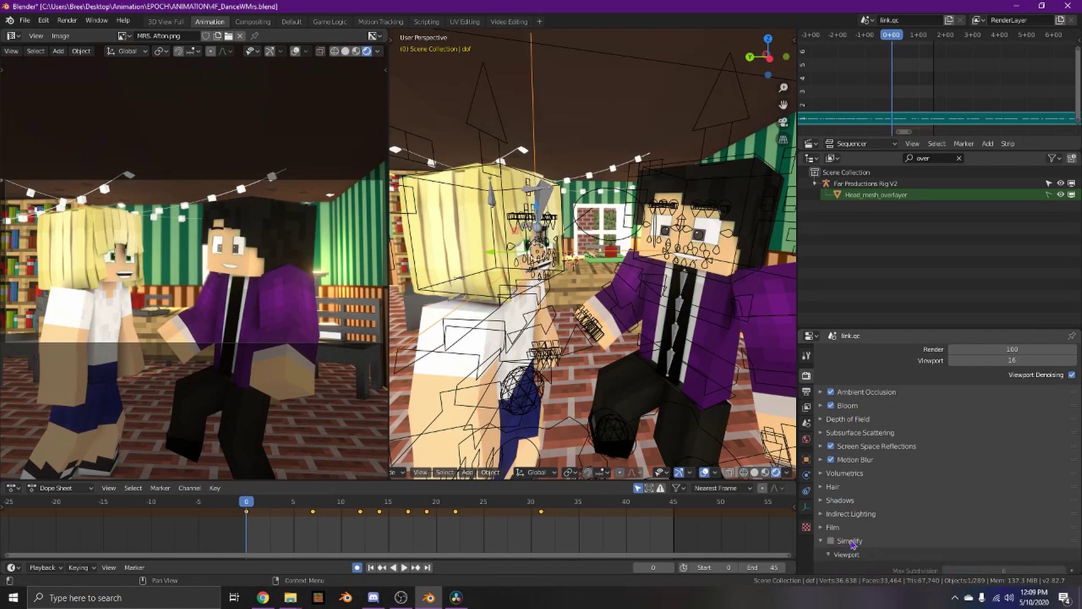
scroll(891, 536, up, 1)
click(860, 537)
scroll(862, 547, down, 3)
click(866, 469)
click(850, 541)
scroll(863, 547, down, 1)
click(947, 548)
text(0)
key(Return)
Play the dance shot and walk closer to the dancing couple.
key(space)
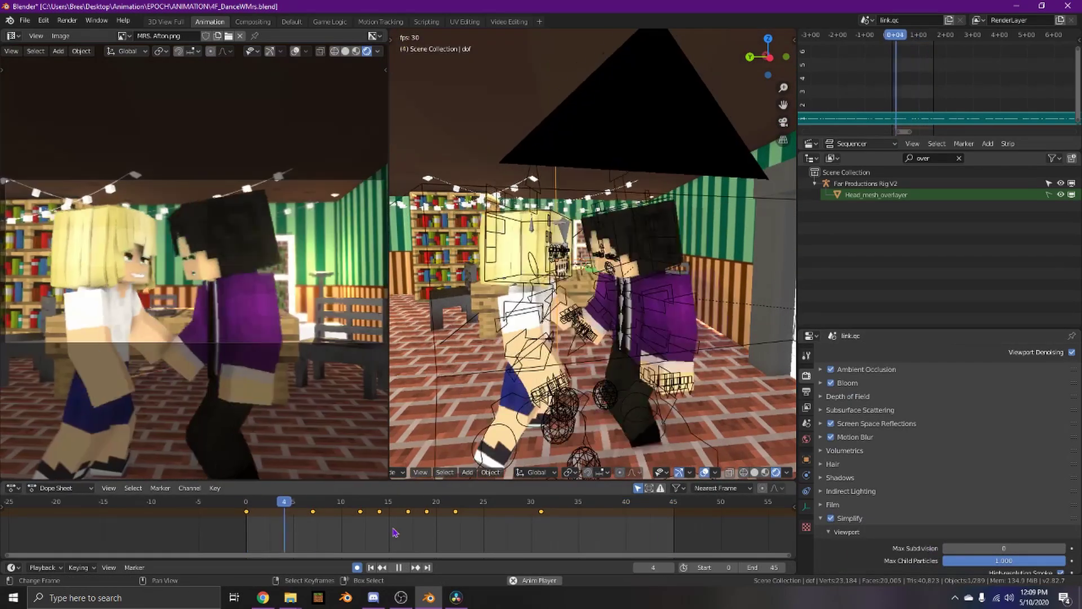
key(shift+grave)
key(w)
click(526, 366)
key(space)
key(space)
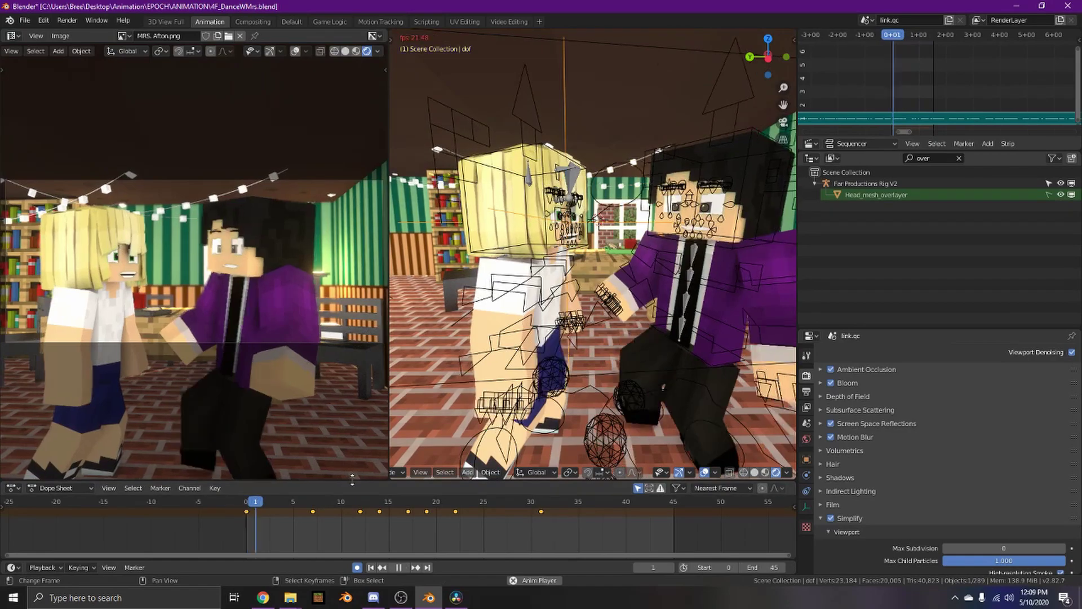
Walk over to the dining table and inspect the apples, the basket, the pan and the plate of bacon.
key(shift+grave)
key(s)
key(w)
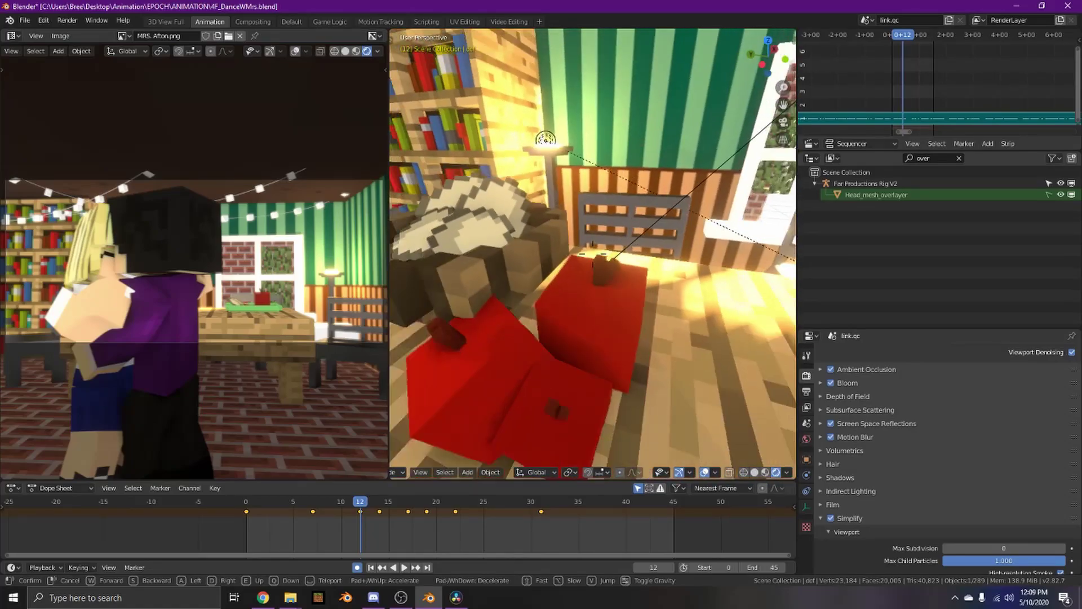
key(s)
click(593, 254)
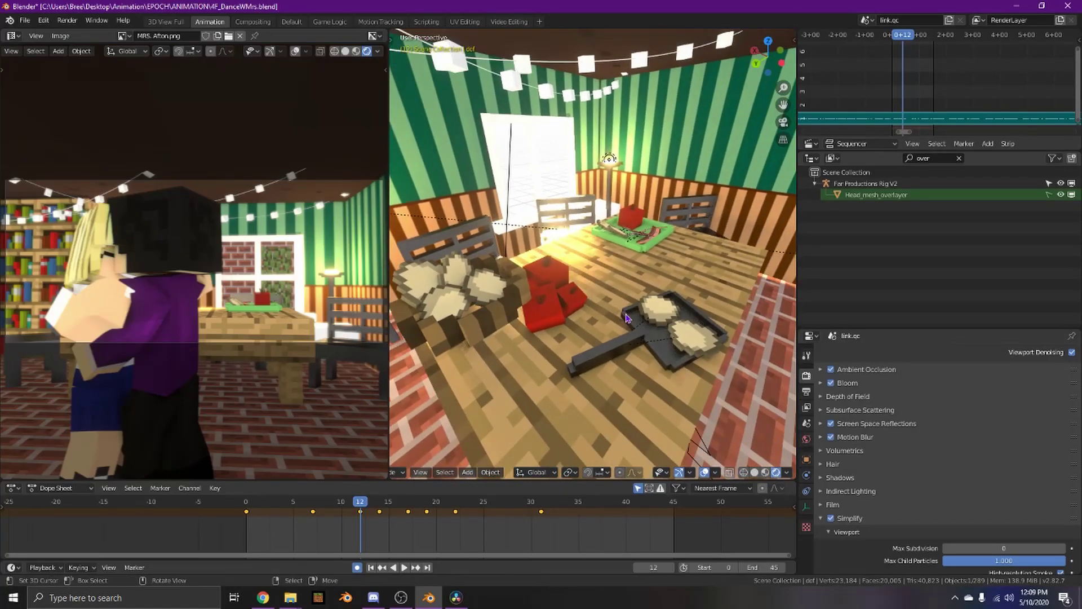
key(shift+grave)
key(w)
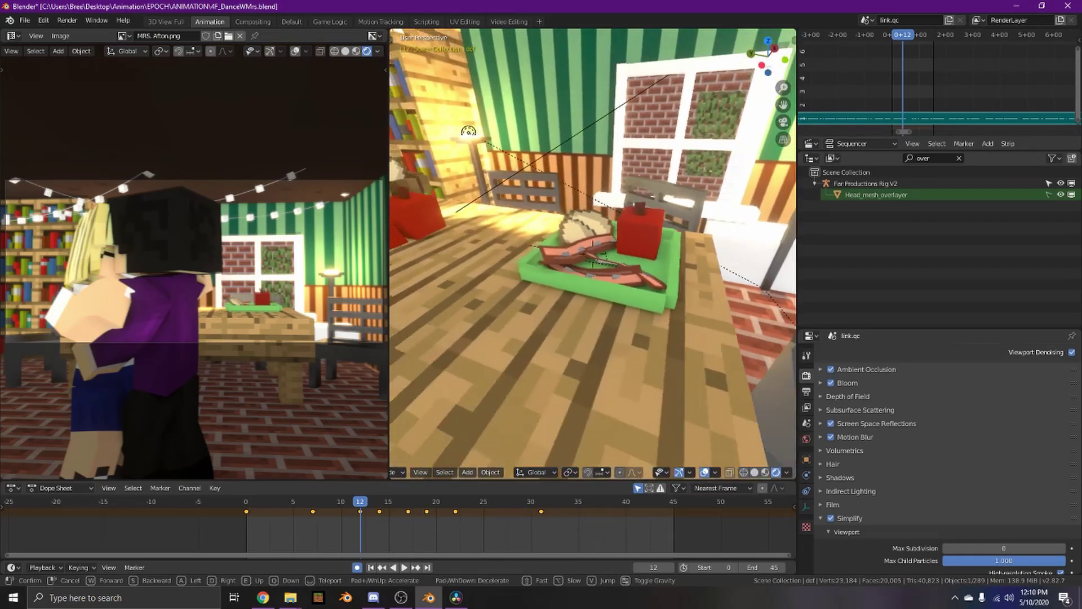
key(s)
click(593, 254)
Walk past the chair toward the window and back to the table to inspect that end of the room.
key(shift+grave)
key(w)
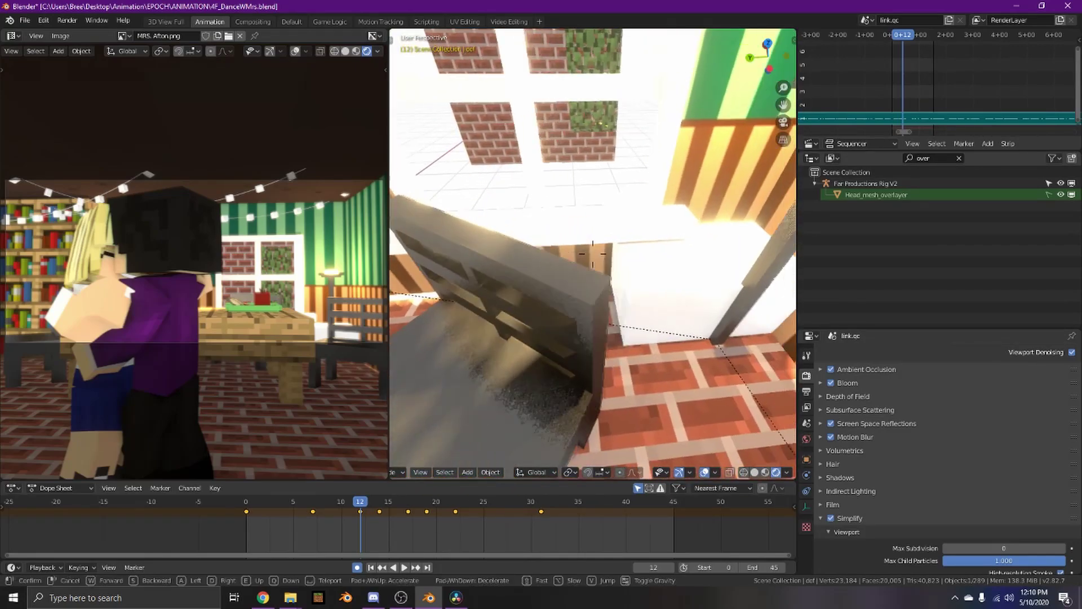
key(w)
click(593, 255)
click(595, 256)
key(shift+grave)
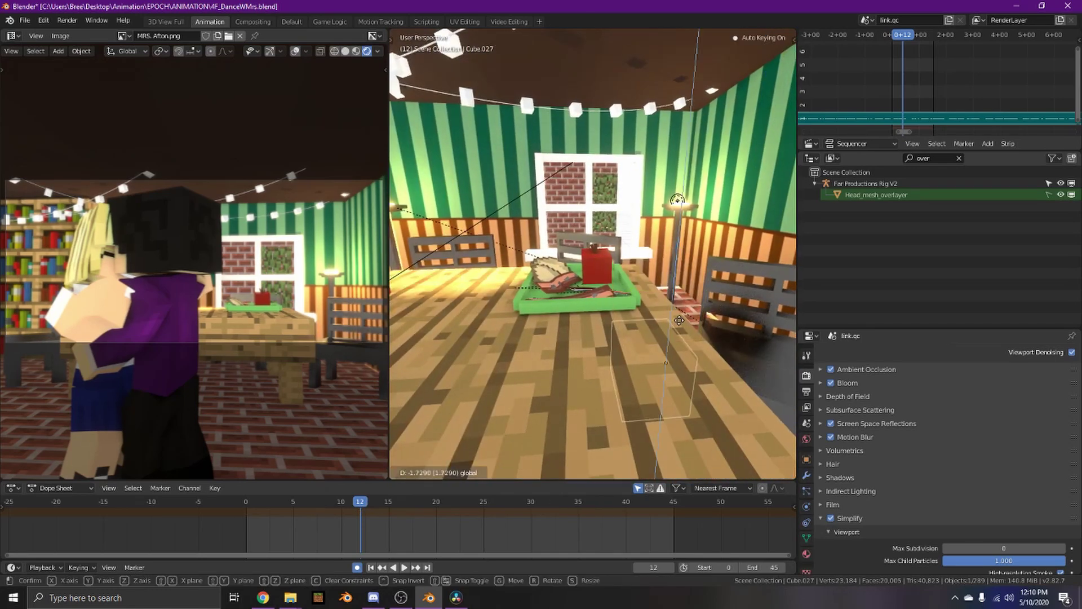
Replay the dance shot, walk back from the table, and scrub the timeline to frame 38.
key(space)
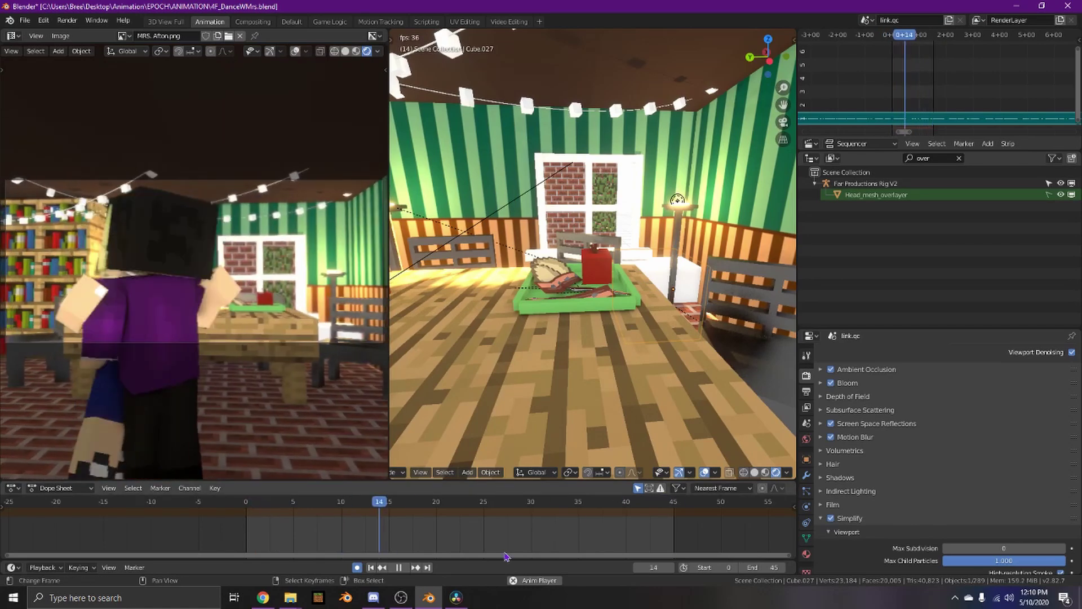
key(space)
key(shift+grave)
key(s)
click(596, 380)
drag(409, 514, 570, 527)
Walk around the dancing couple and across the brick floor to inspect the windows, string lights and bookshelf.
key(w)
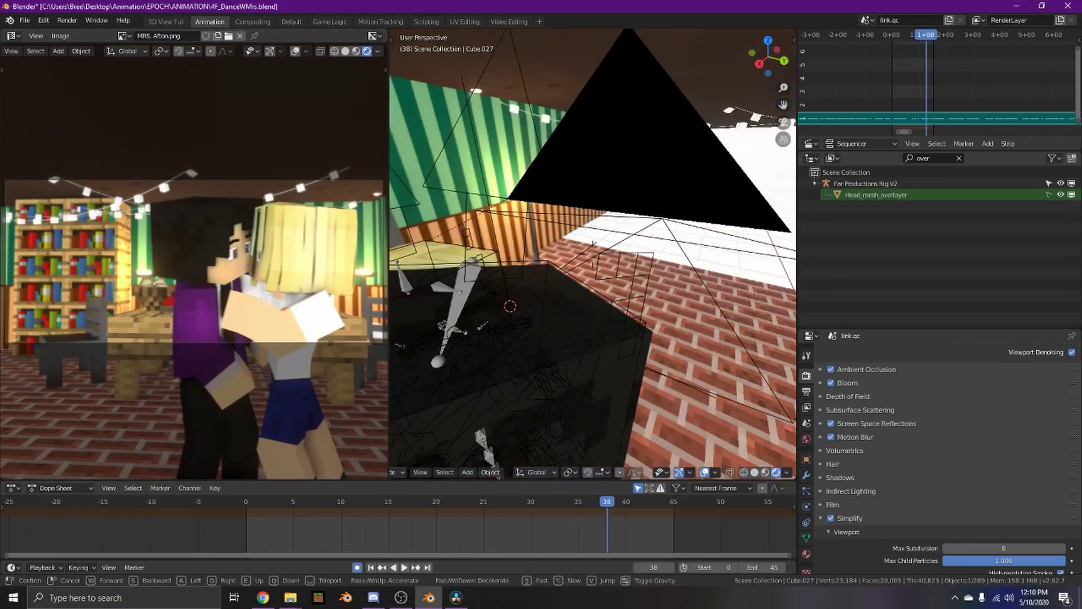
key(a)
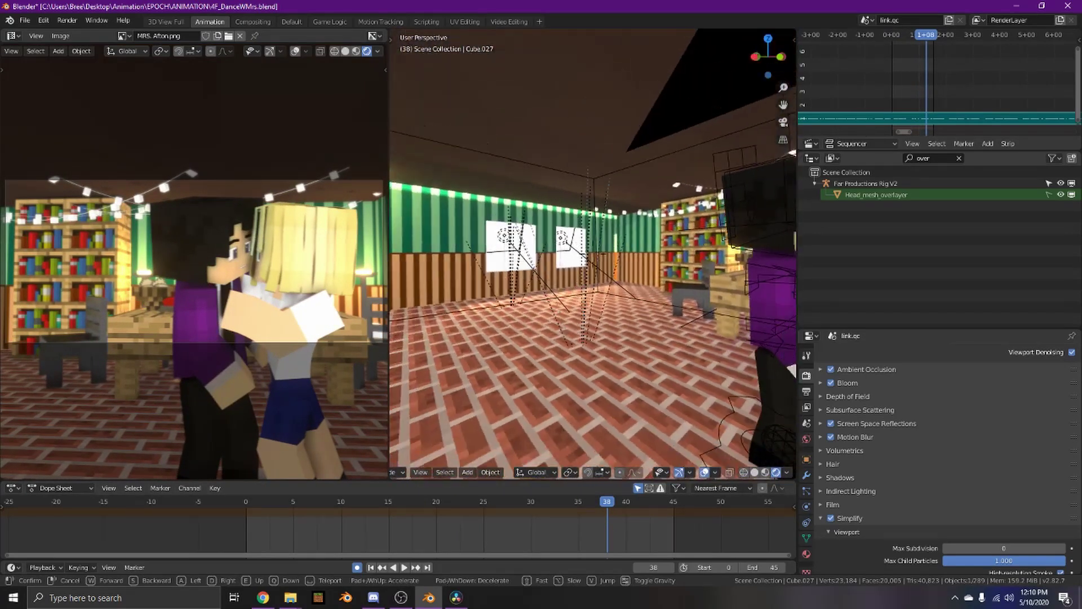
key(w)
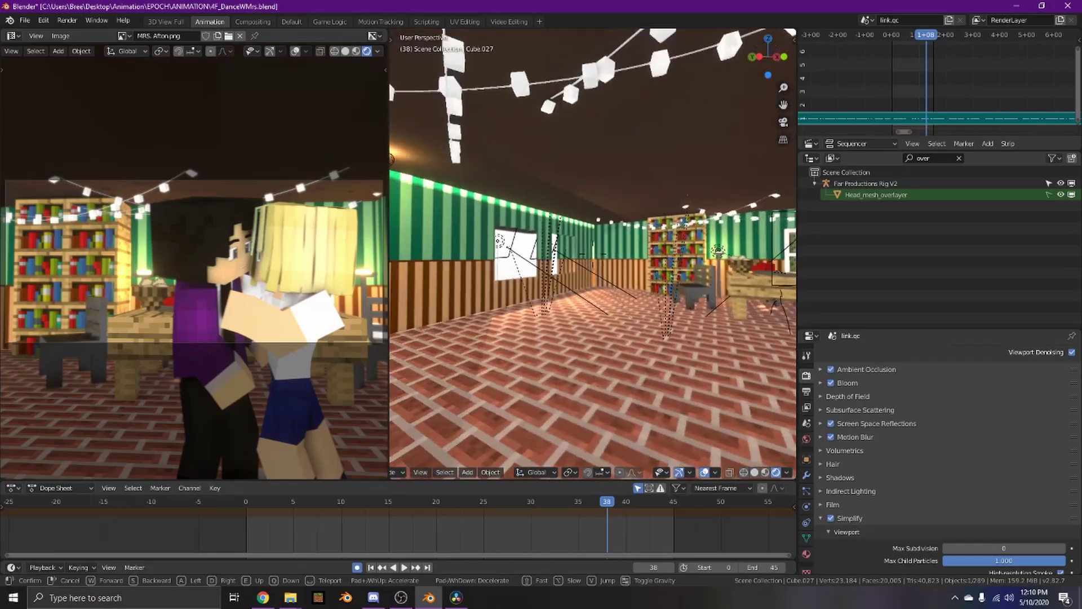
mouse_move(592, 254)
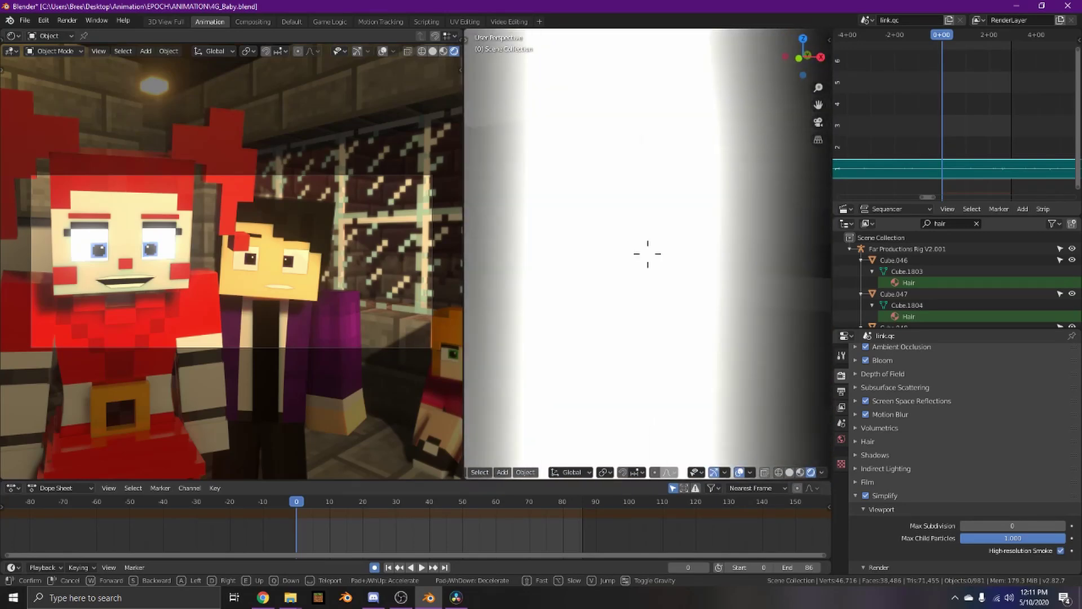
Try moving the stone-brick block in the wall recess aside to expose the light behind it, and undo the move.
click(648, 254)
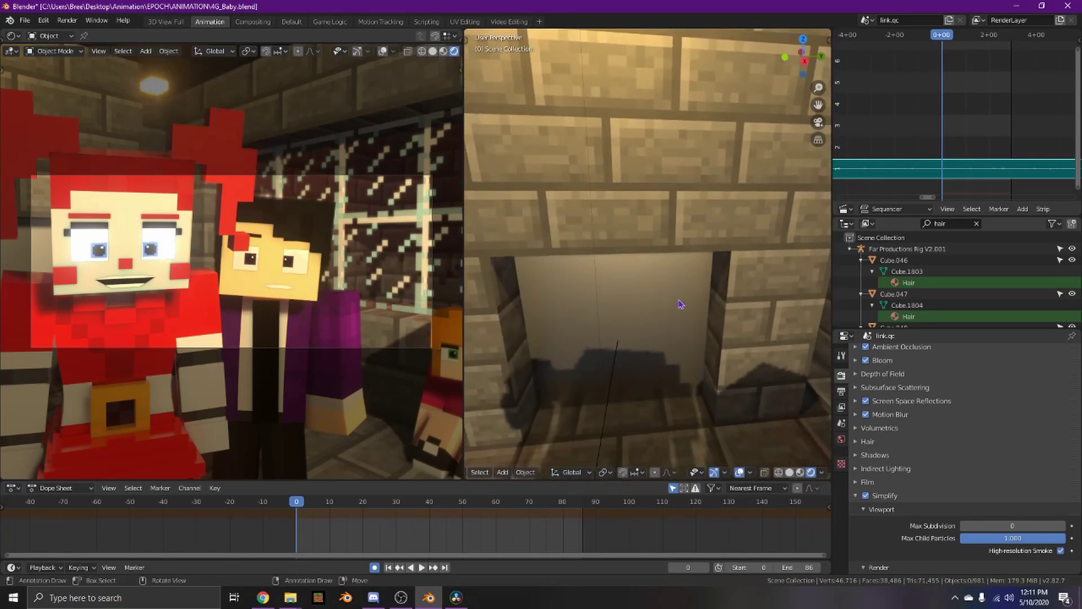
click(664, 309)
key(g)
click(782, 303)
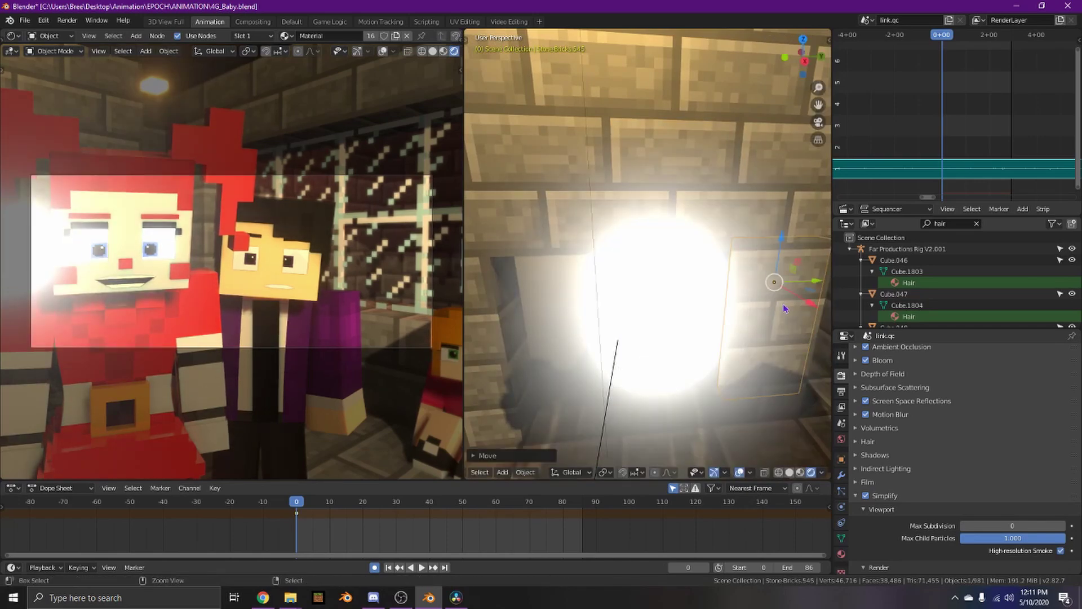
key(ctrl+z)
Walk behind the orange-haired girl while the Baby shot plays, stop playback at frame 66, and back away from her.
key(shift+grave)
key(w)
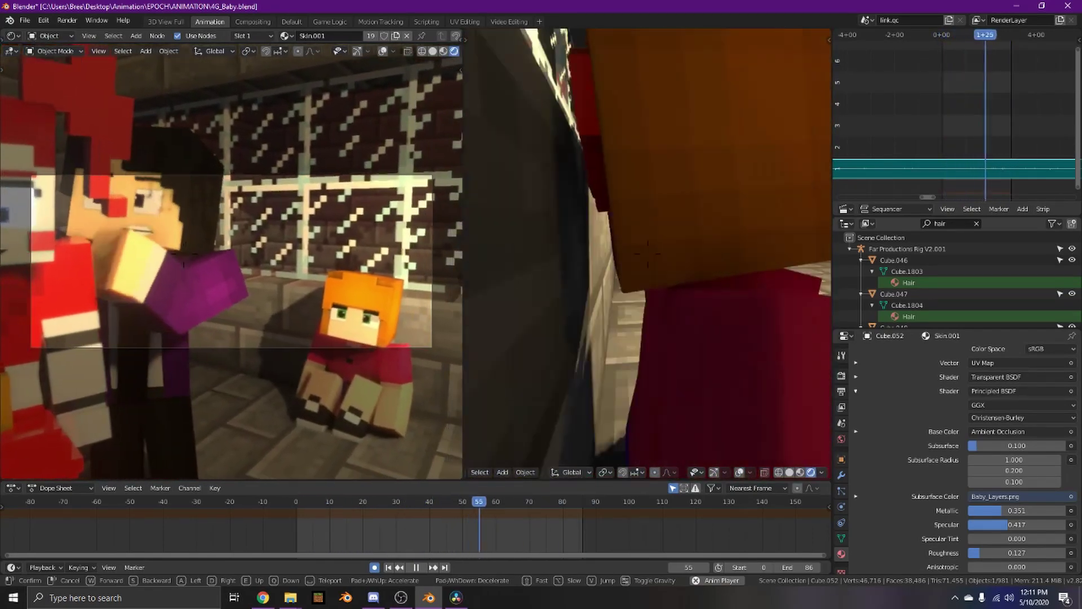
click(648, 253)
key(space)
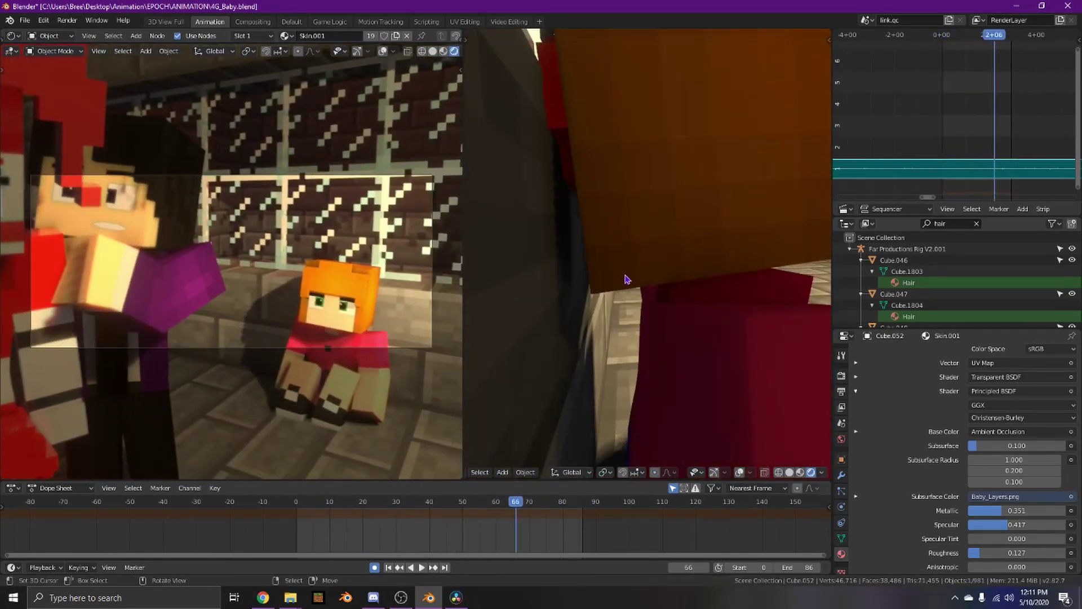
key(shift+grave)
key(s)
click(649, 255)
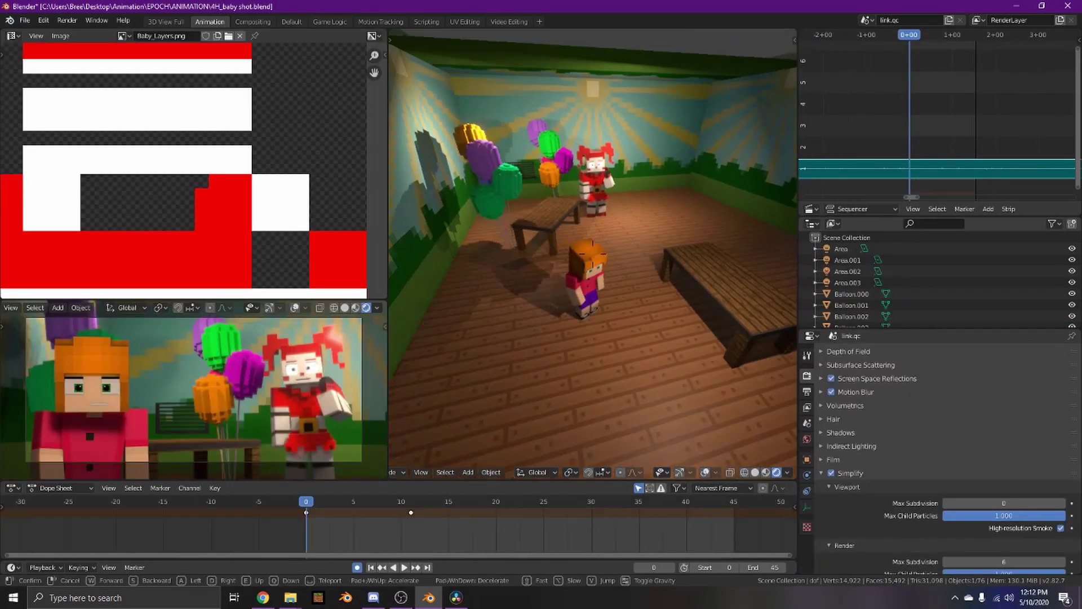
Walk into the baby-shot room and orbit the view to look at its walls and ceiling.
key(w)
key(w)
click(594, 258)
middle_drag(605, 237, 483, 205)
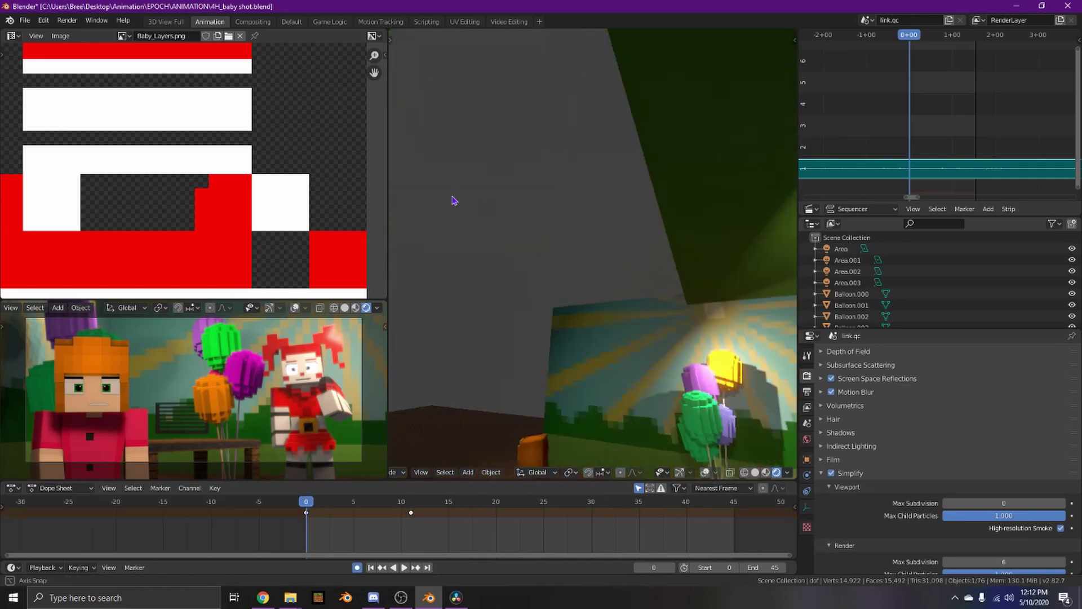
middle_drag(567, 234, 597, 249)
Walk past Baby toward the sunburst mural and back to inspect the painted walls and the floor.
key(shift+grave)
key(w)
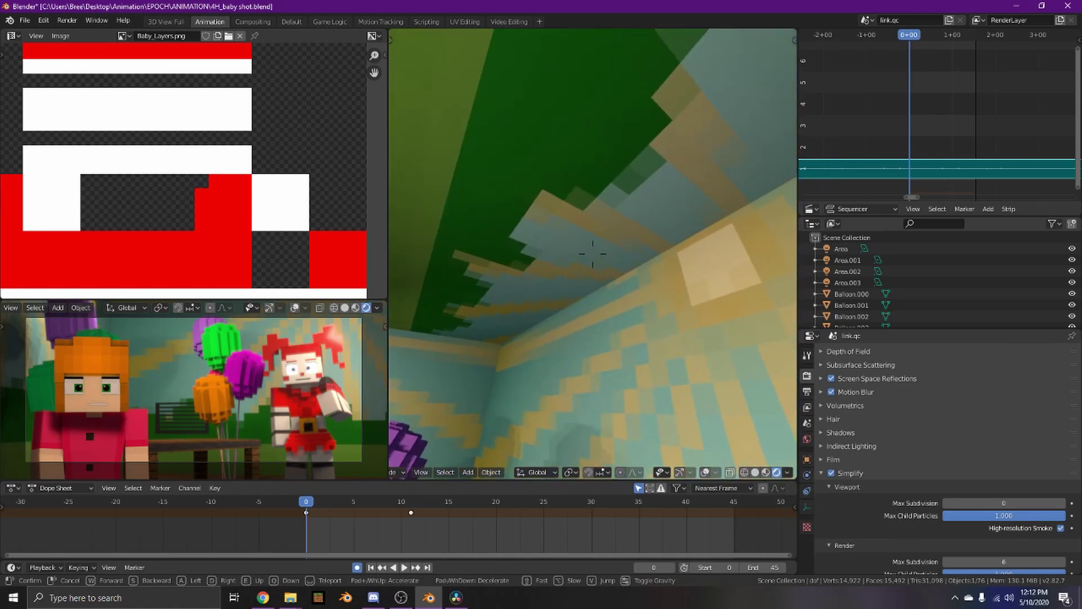
key(s)
key(d)
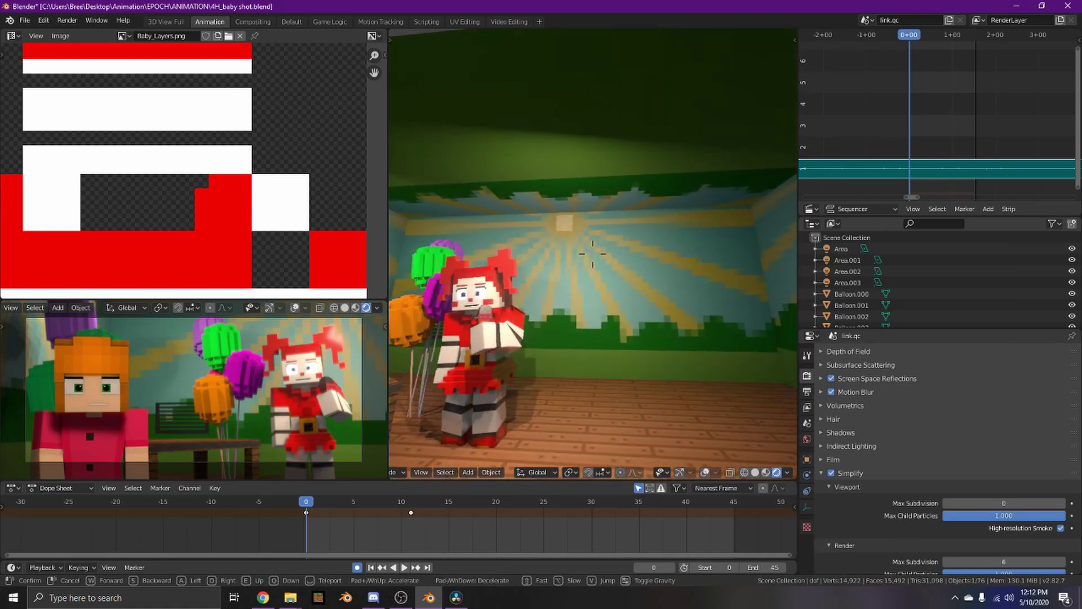
key(w)
key(s)
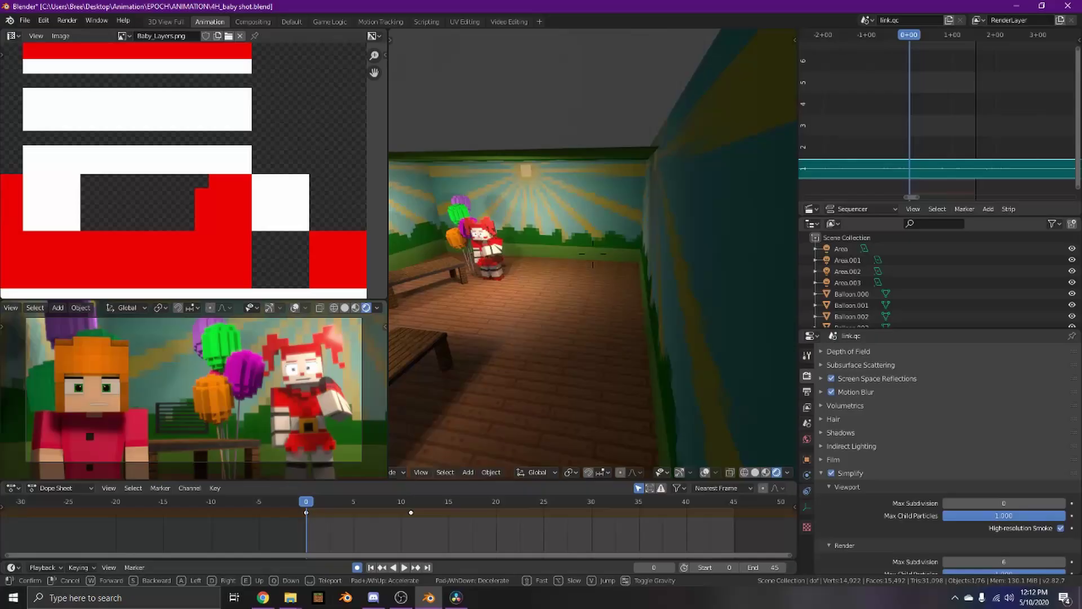
key(w)
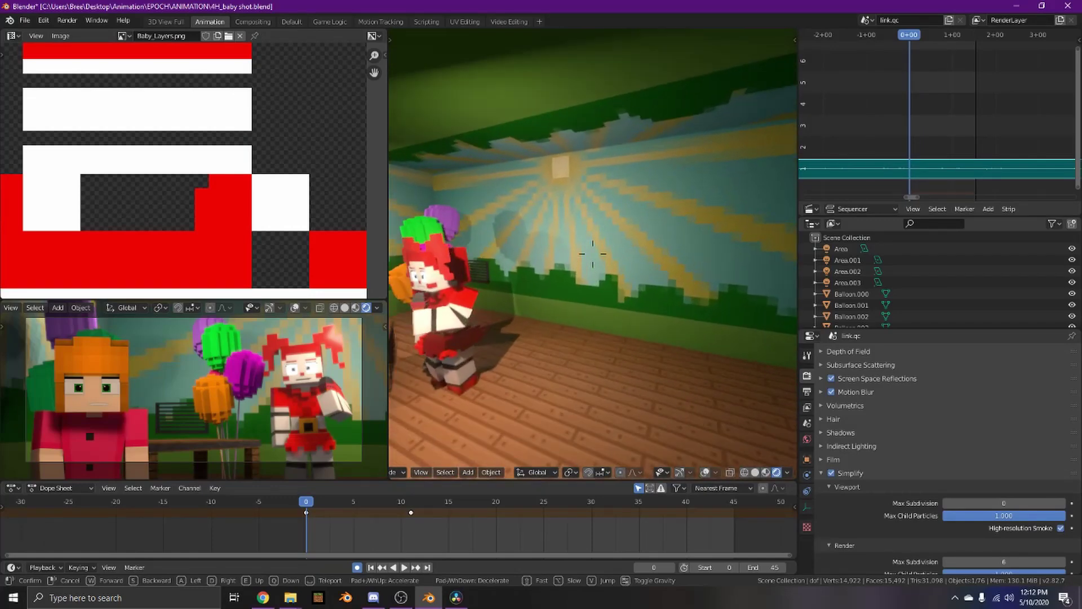
Walk up to the corner of the mural walls and back out to face Baby and the balloons.
key(shift+grave)
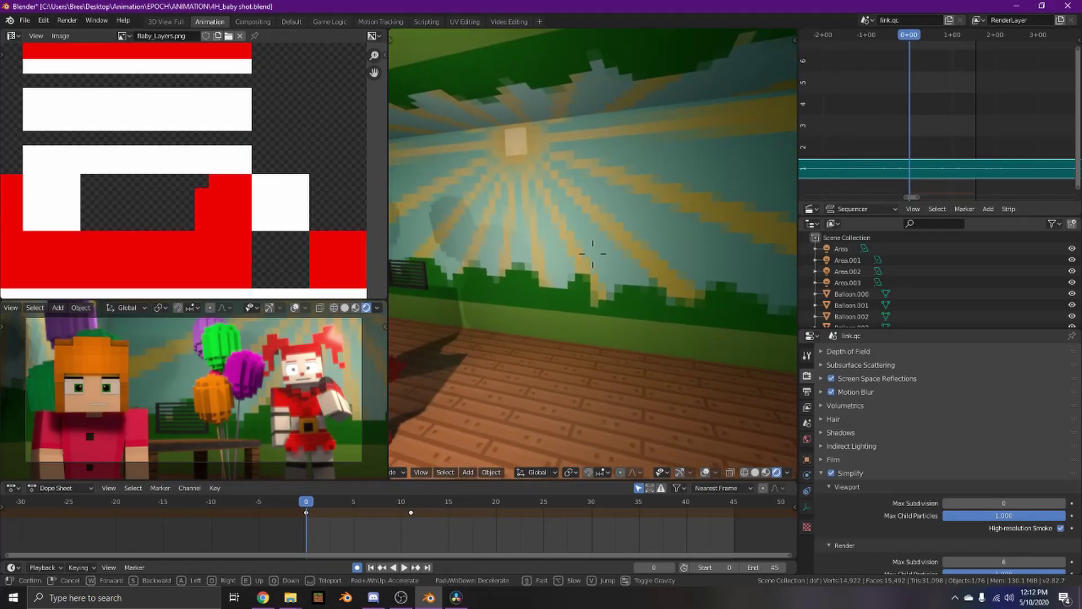
key(s)
key(w)
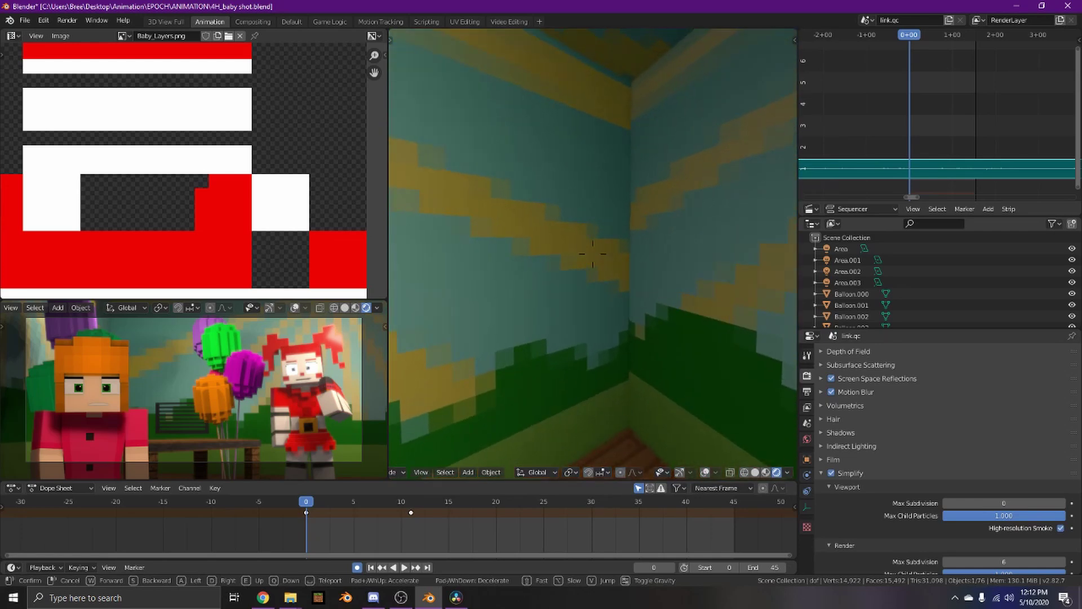
key(s)
click(593, 254)
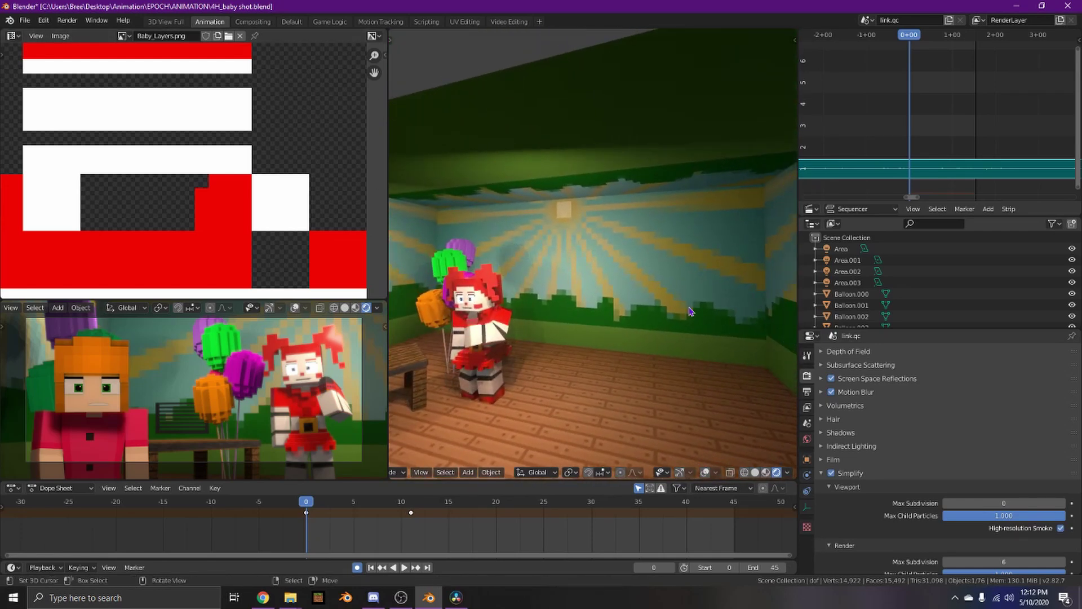
Walk out of the set to view the whole room from outside, and return to the balloons and bench.
key(shift+grave)
key(s)
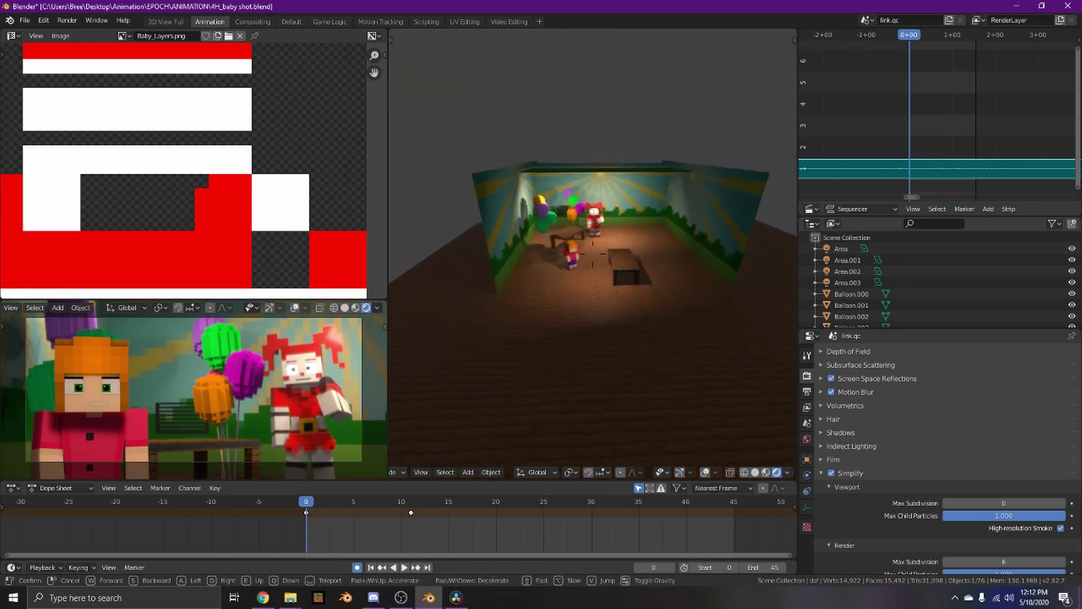
click(505, 268)
key(shift+grave)
key(w)
click(595, 258)
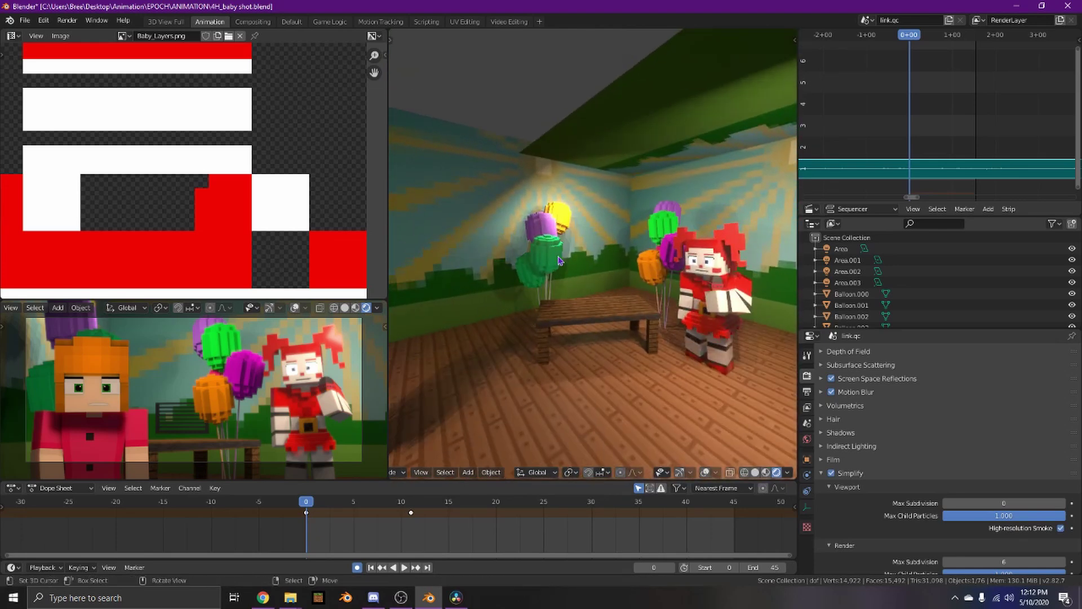
Walk up to the orange-haired girl, play the shot to frame 41, and walk around to inspect her.
key(shift+grave)
key(w)
key(s)
click(596, 259)
key(space)
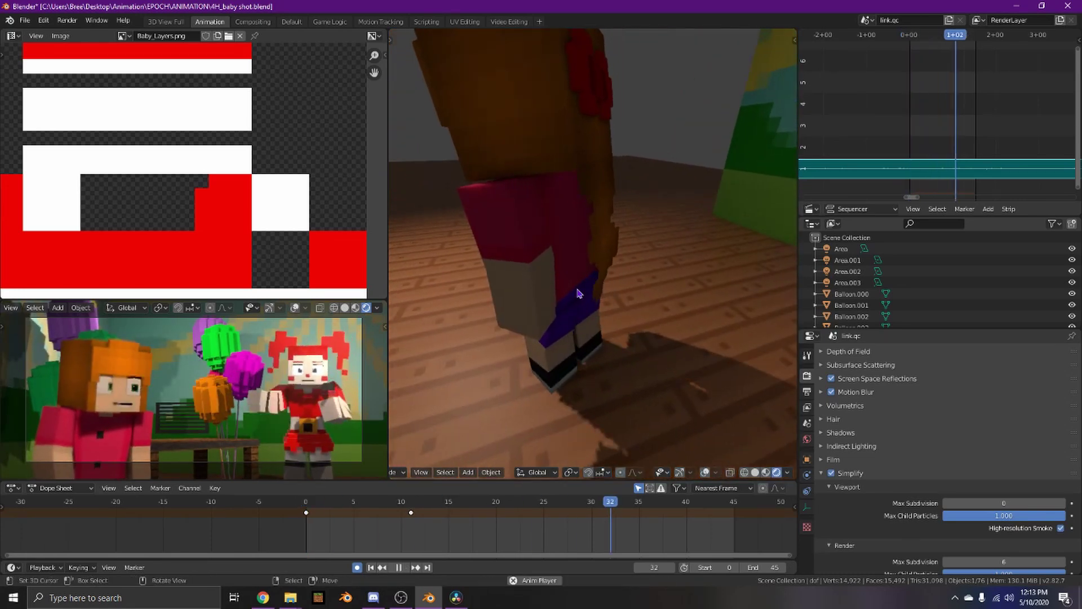
key(space)
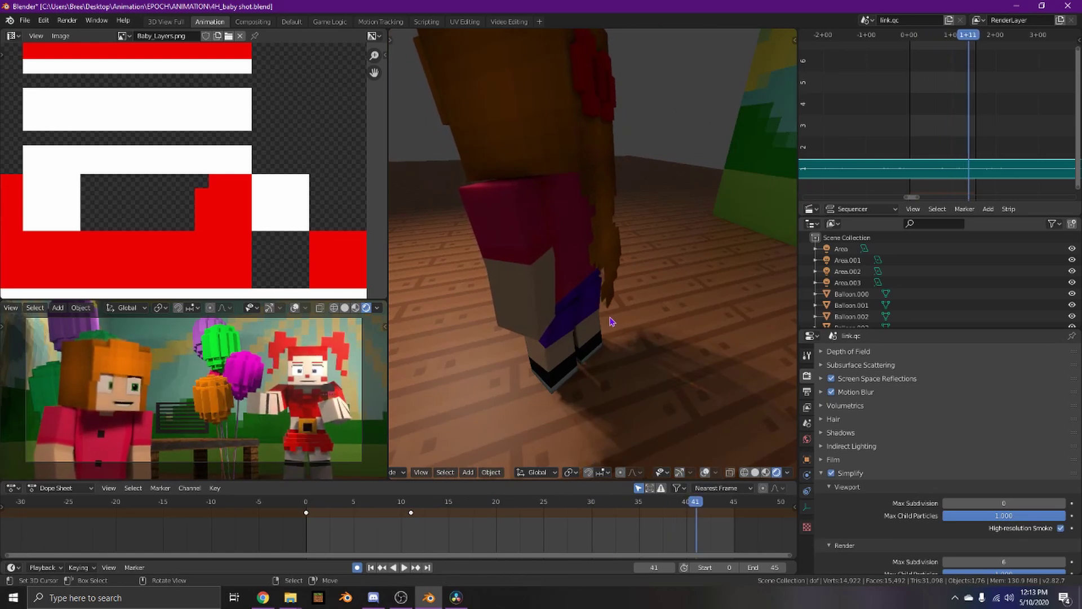
key(shift+grave)
key(w)
key(s)
click(594, 257)
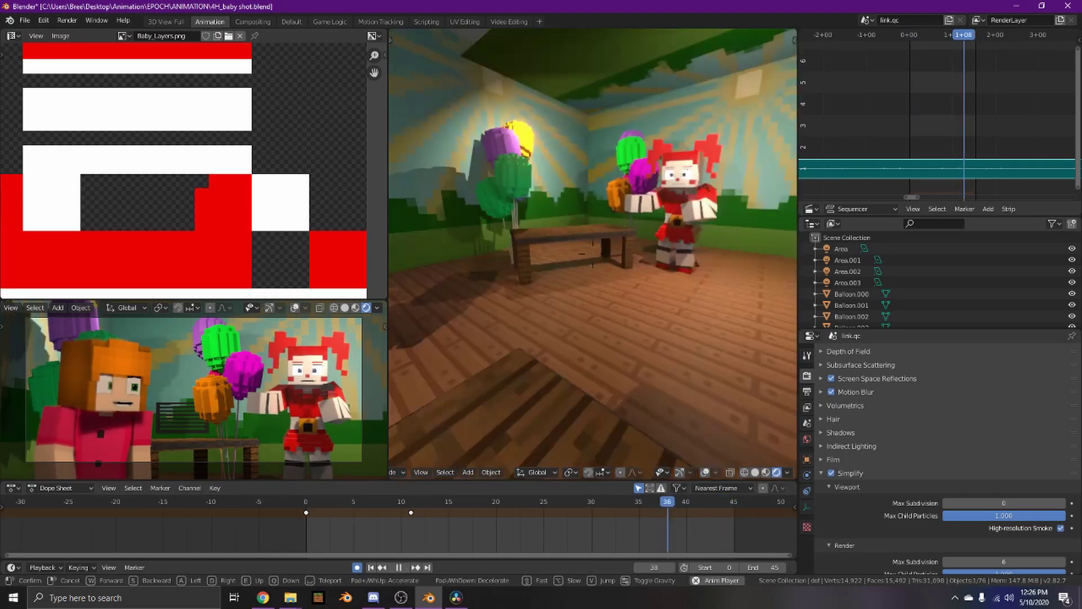
Circle the room while the shot plays, viewing Baby, the balloons, the tables and the girl from behind.
key(d)
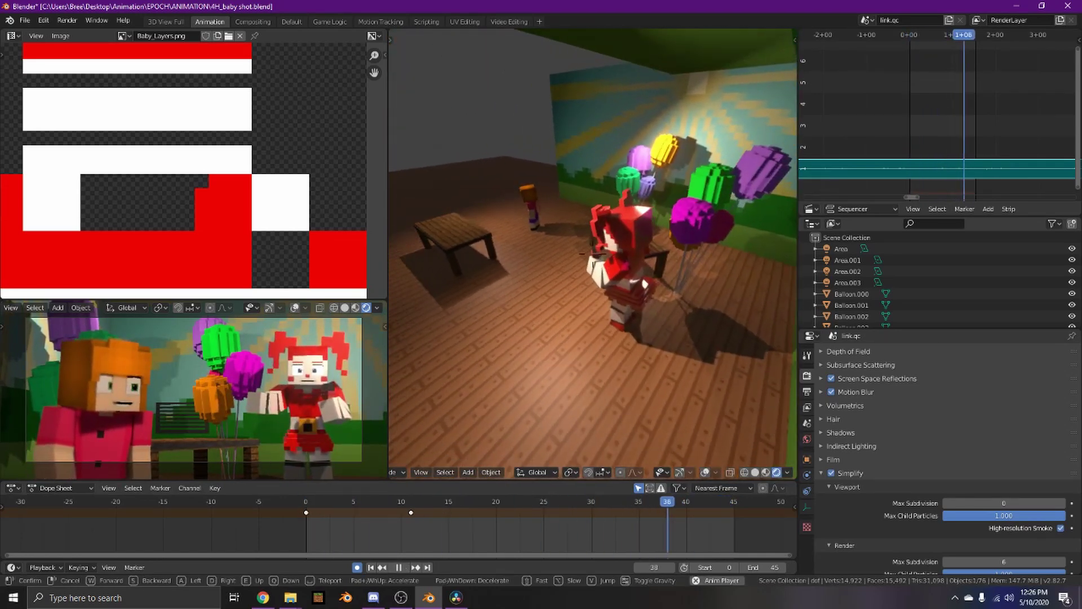
key(d)
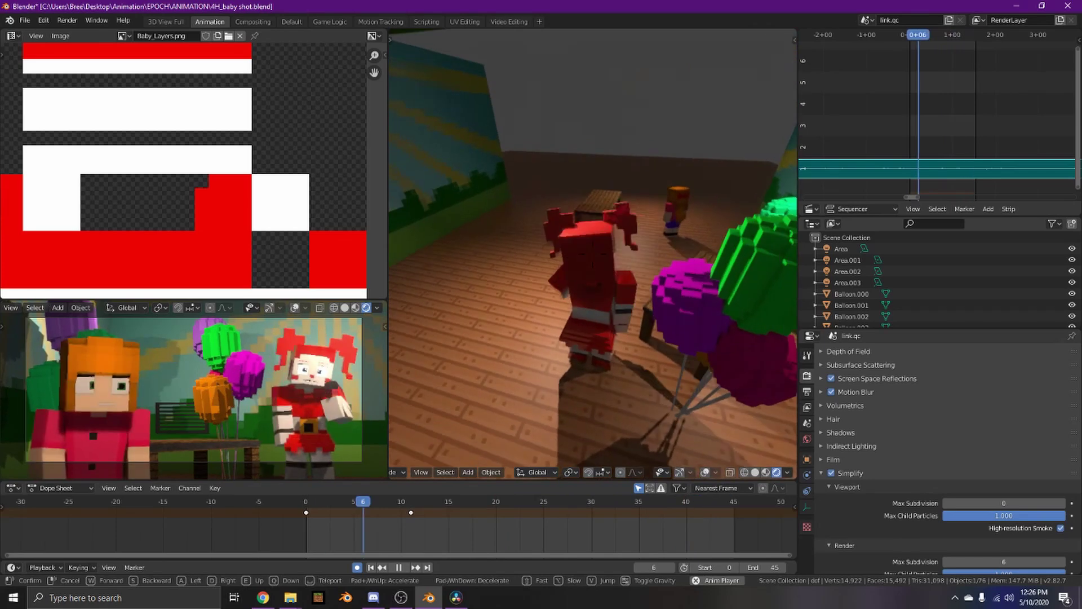
key(d)
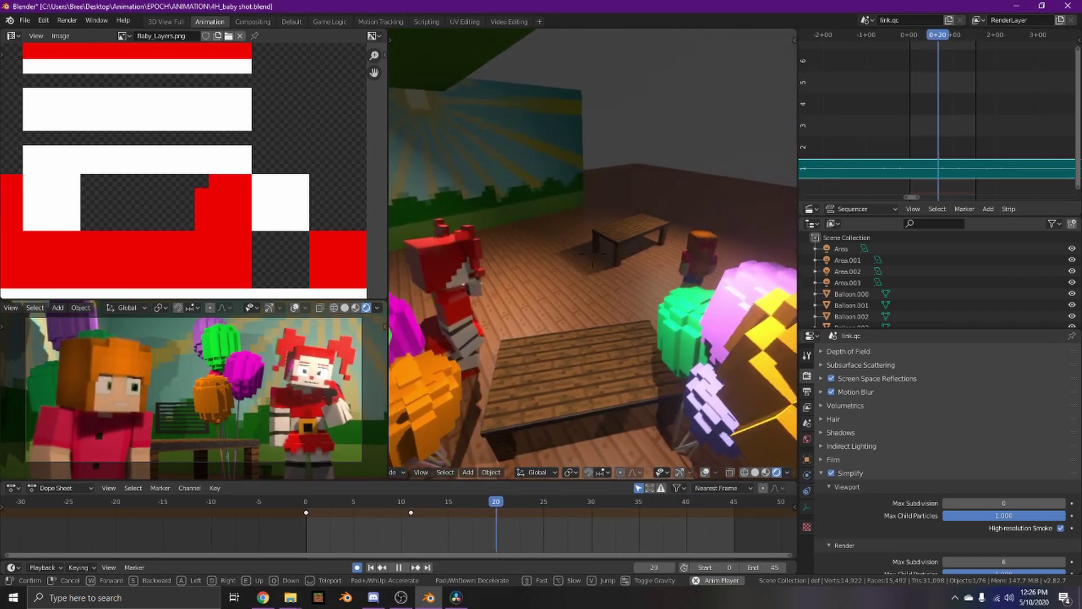
key(d)
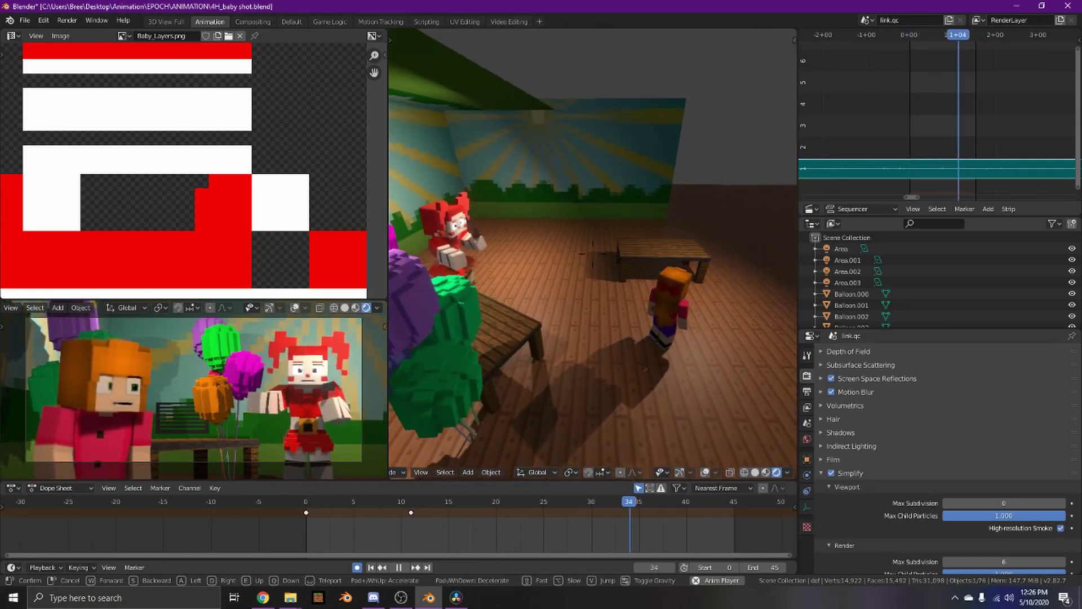
key(d)
key(w)
click(539, 250)
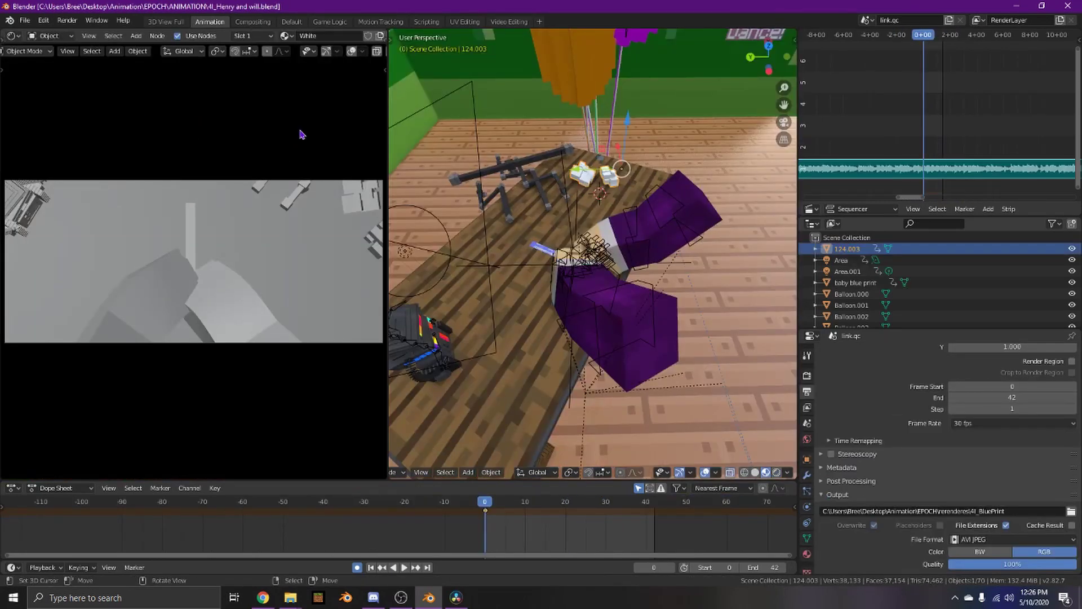
Switch both the camera view and the 3D viewport of the Henry and Will scene to rendered shading.
scroll(357, 54, down, 3)
click(365, 51)
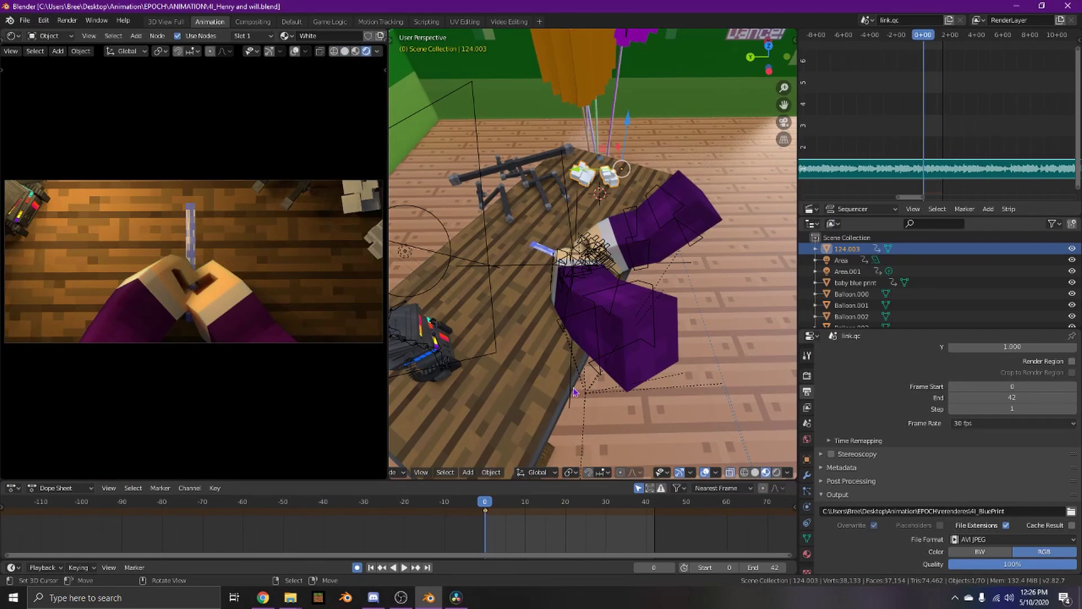
click(777, 474)
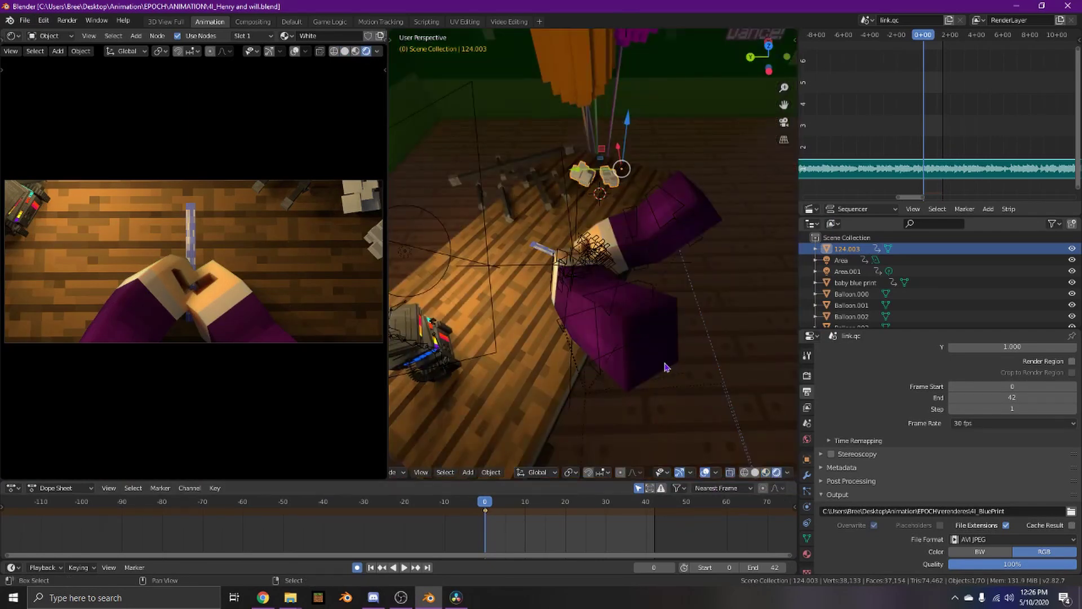
Walk back from the purple arms to survey the dark party room, and return to the table to inspect its props.
key(shift+grave)
key(s)
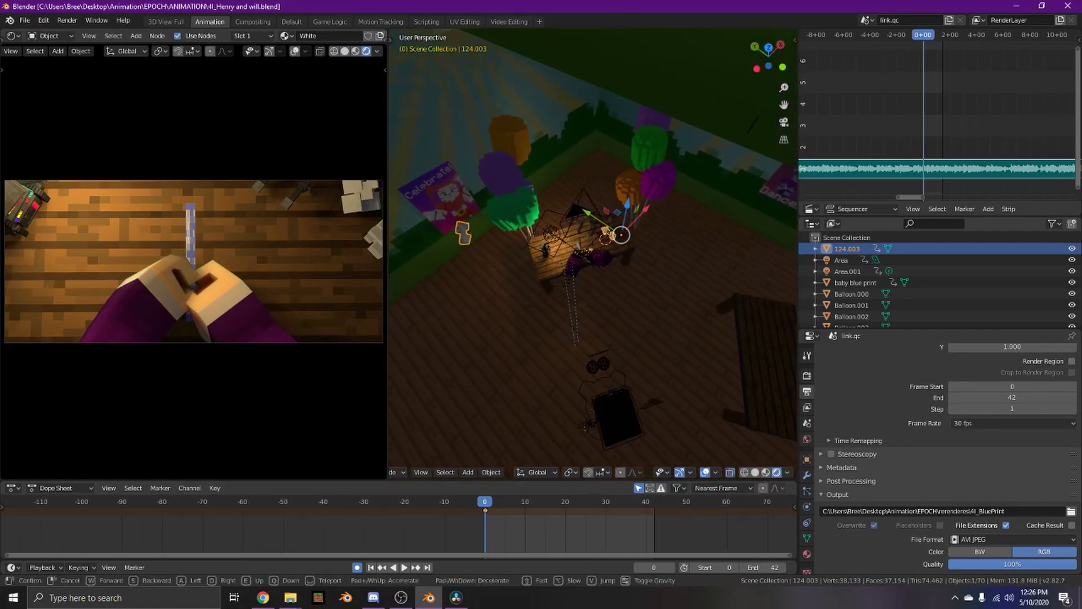
key(w)
key(s)
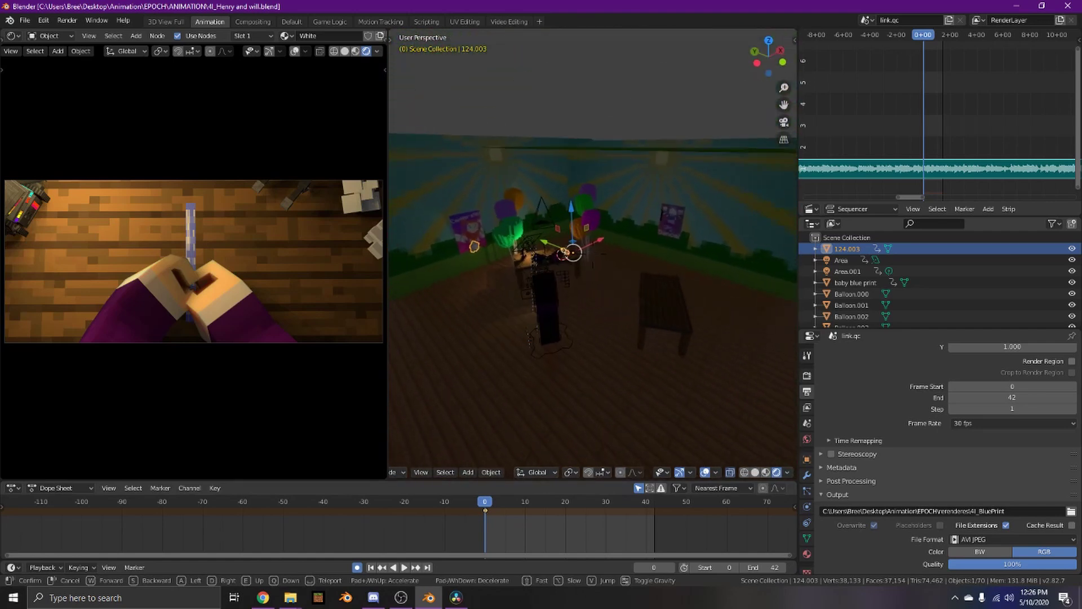
key(w)
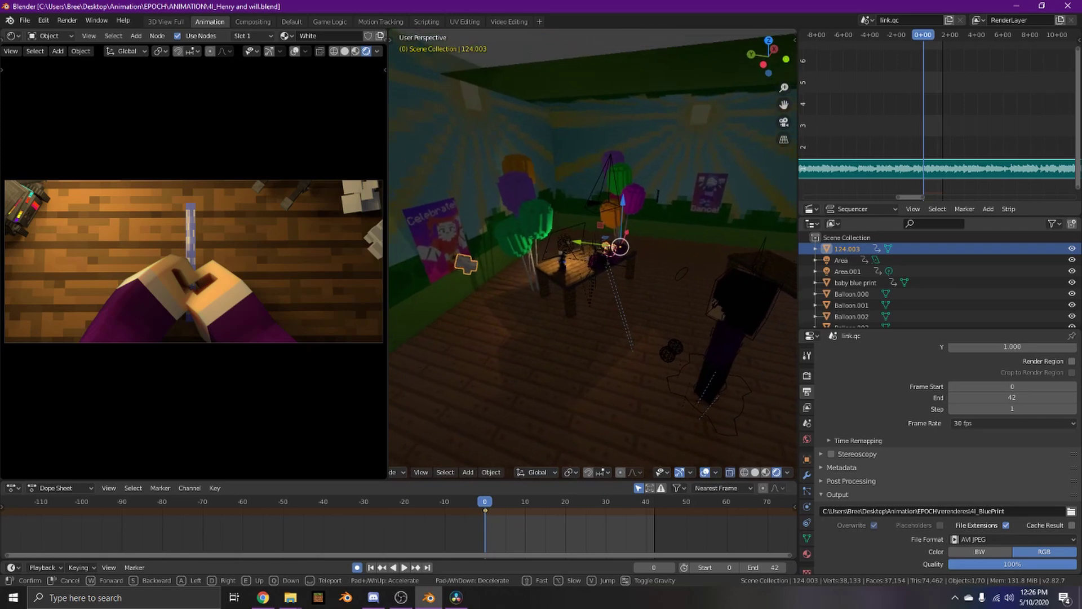
key(s)
key(w)
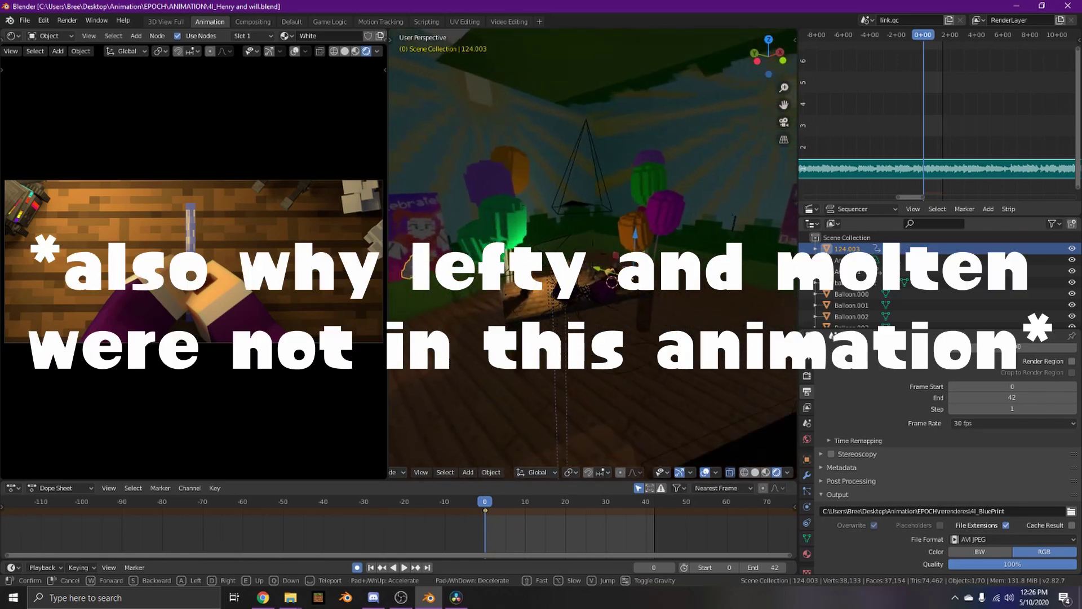
key(w)
click(522, 337)
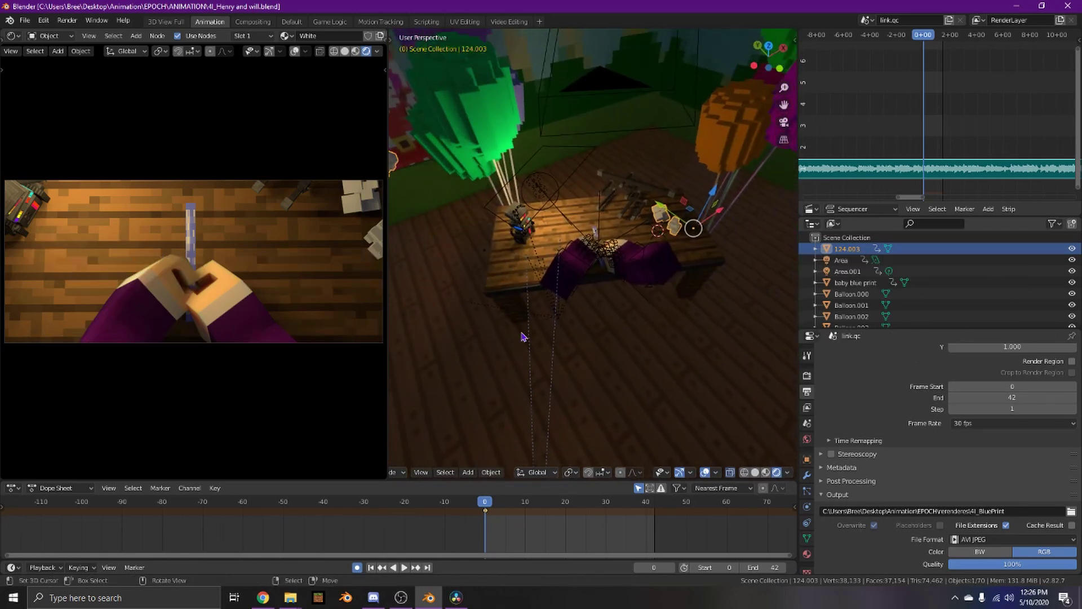
Play the blueprint shot, stop it at frame 88, and show the audio strip's properties in the sequencer.
key(space)
key(space)
key(n)
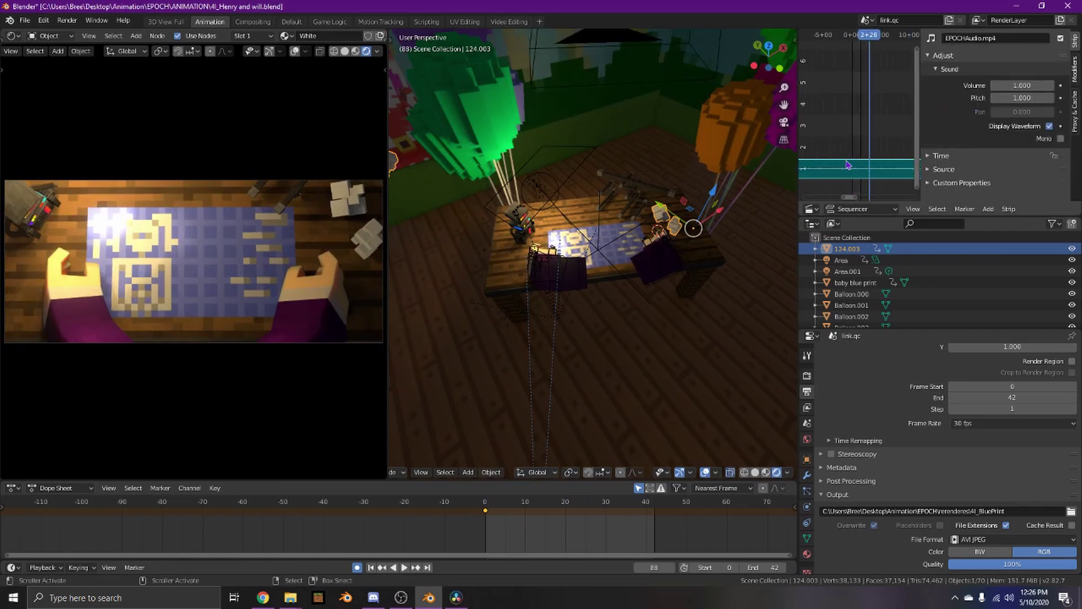
Replay the blueprint shot from frame 0 and stop it at frame 28.
key(shift+Left)
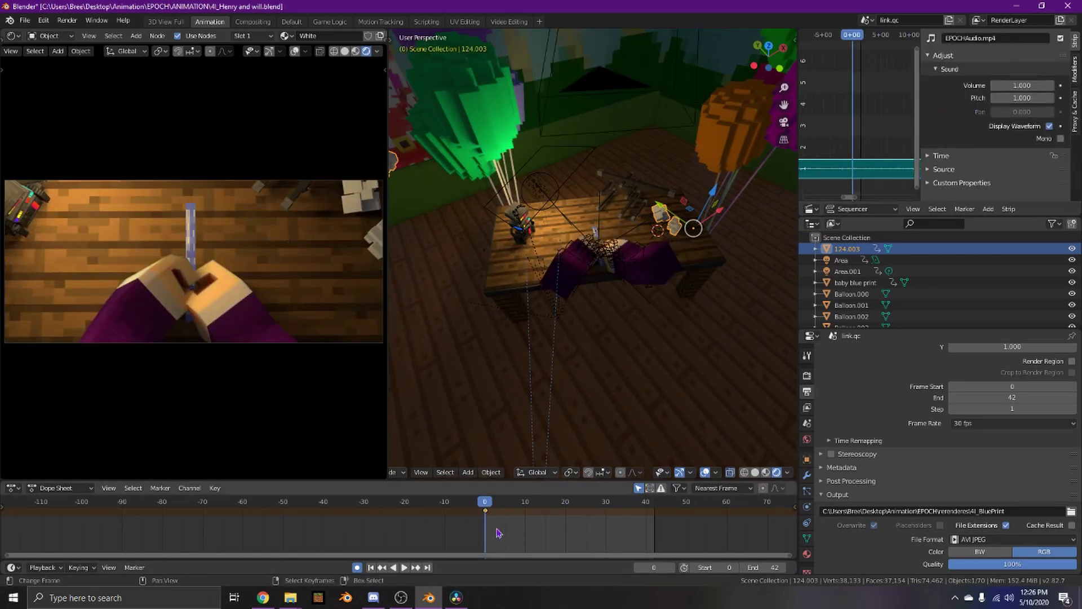
key(space)
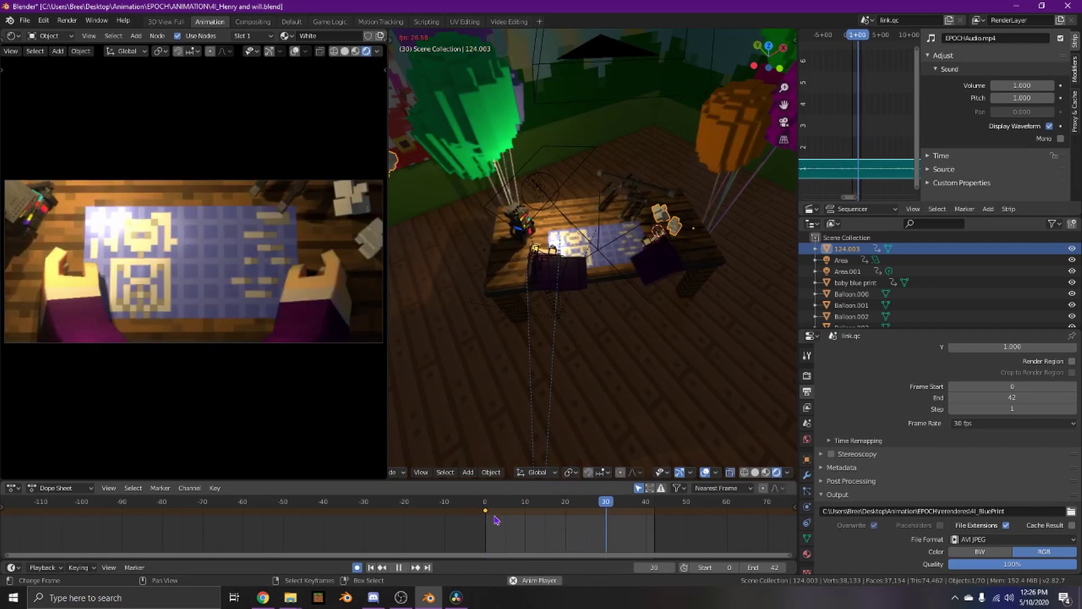
key(space)
Walk around the table to examine the unrolled blueprint, the purple arms and the robot figure up close.
key(shift+grave)
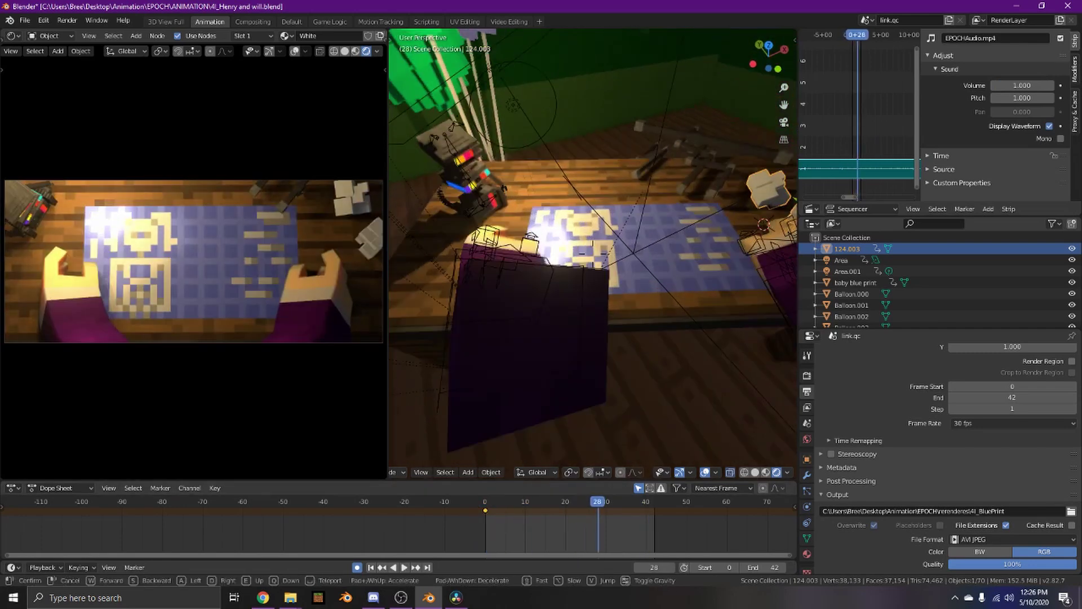
key(s)
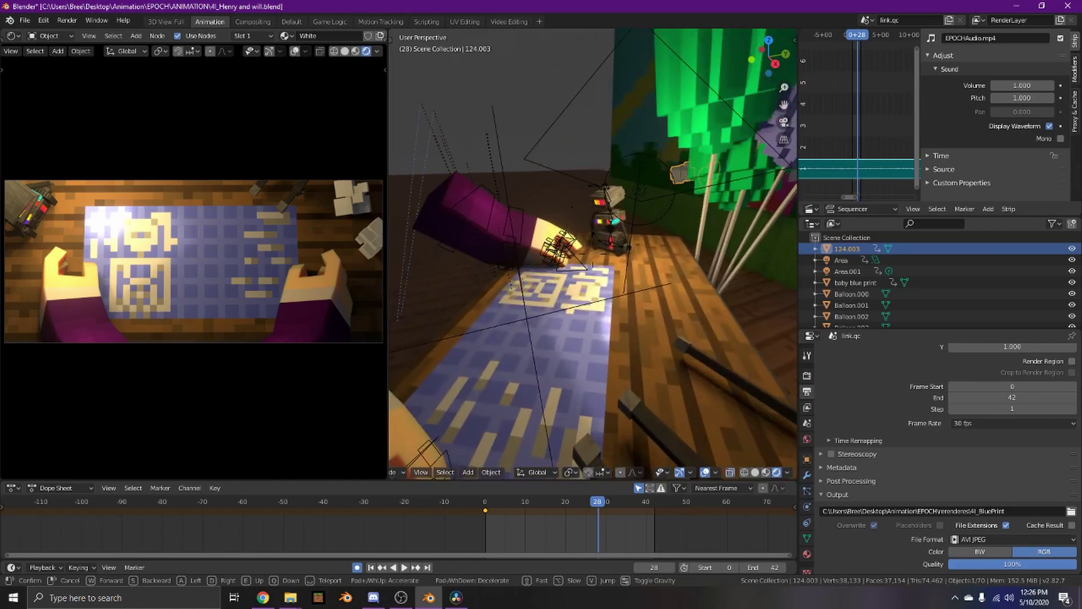
key(w)
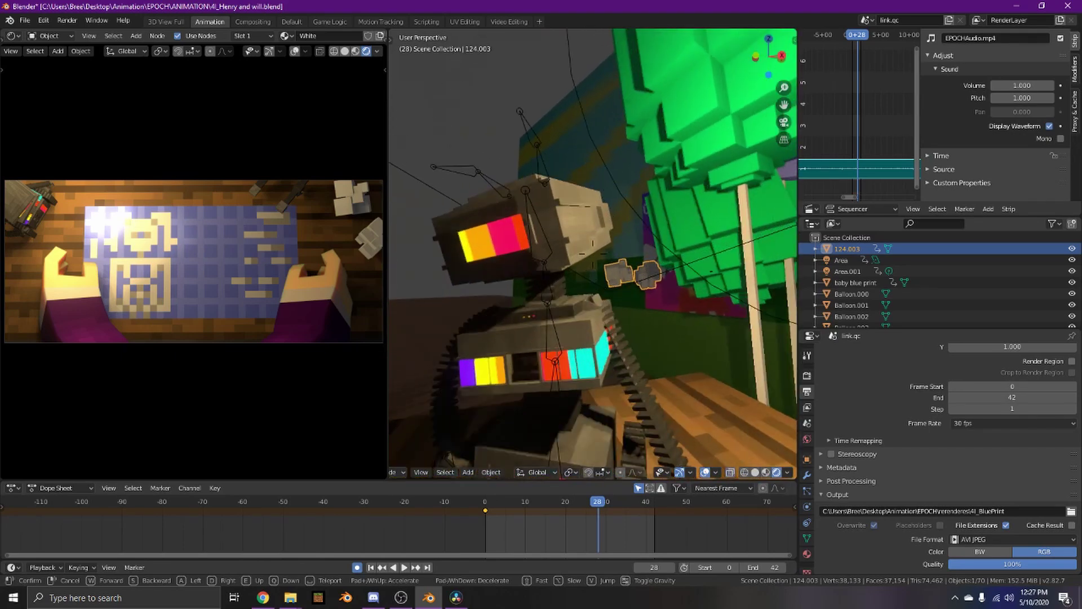
key(a)
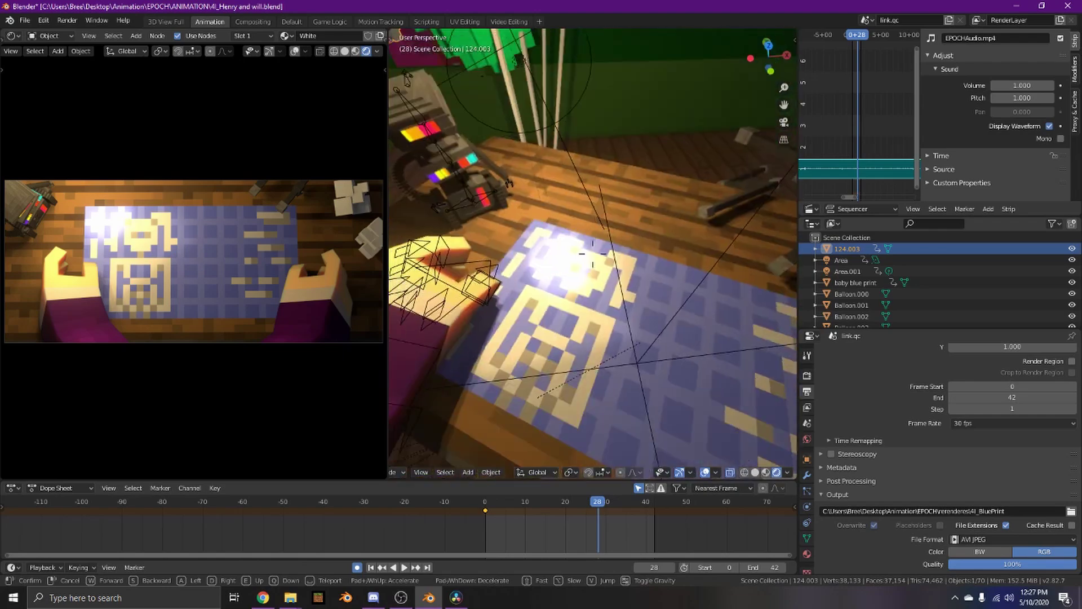
click(585, 259)
key(shift+grave)
key(s)
click(593, 254)
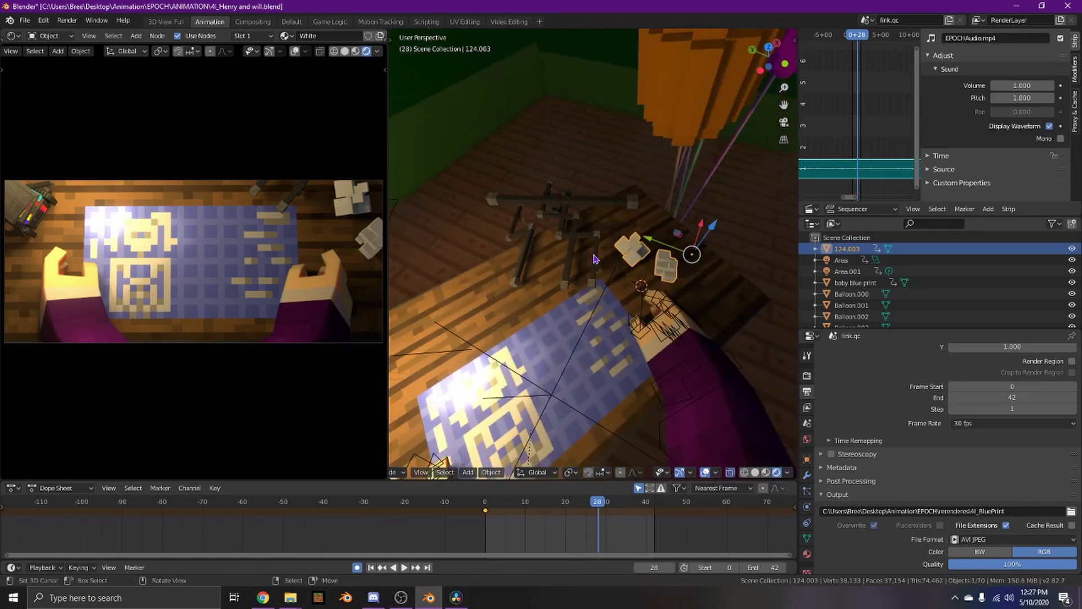
Select the wires on the table and walk in close to inspect them.
right_click(576, 208)
key(shift+grave)
key(w)
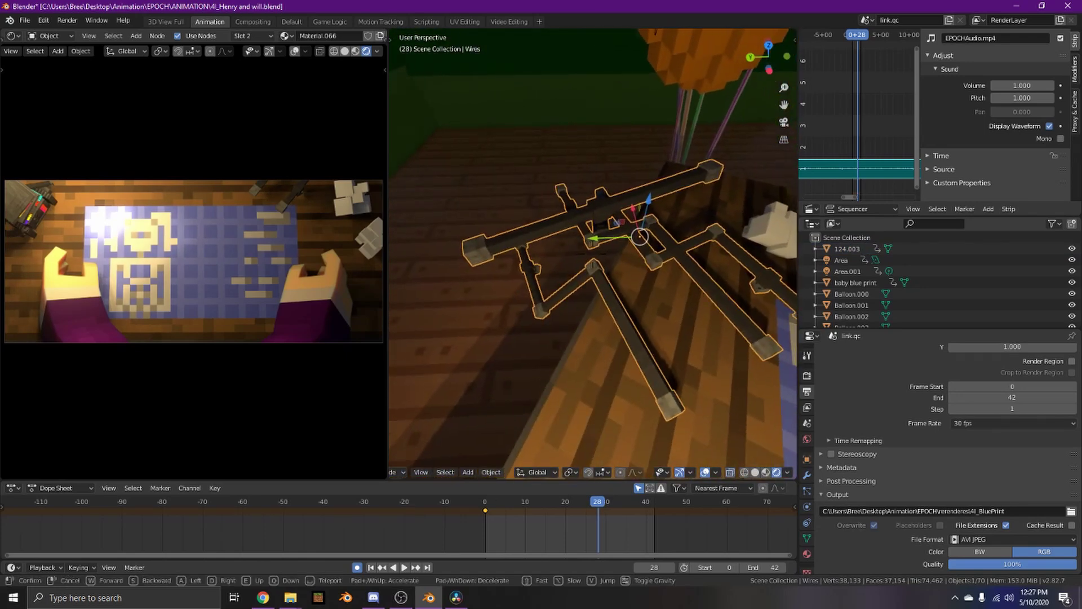
key(d)
key(d)
click(593, 254)
Select the white block pieces at the table's corner and inspect them up close.
right_click(593, 254)
key(shift+grave)
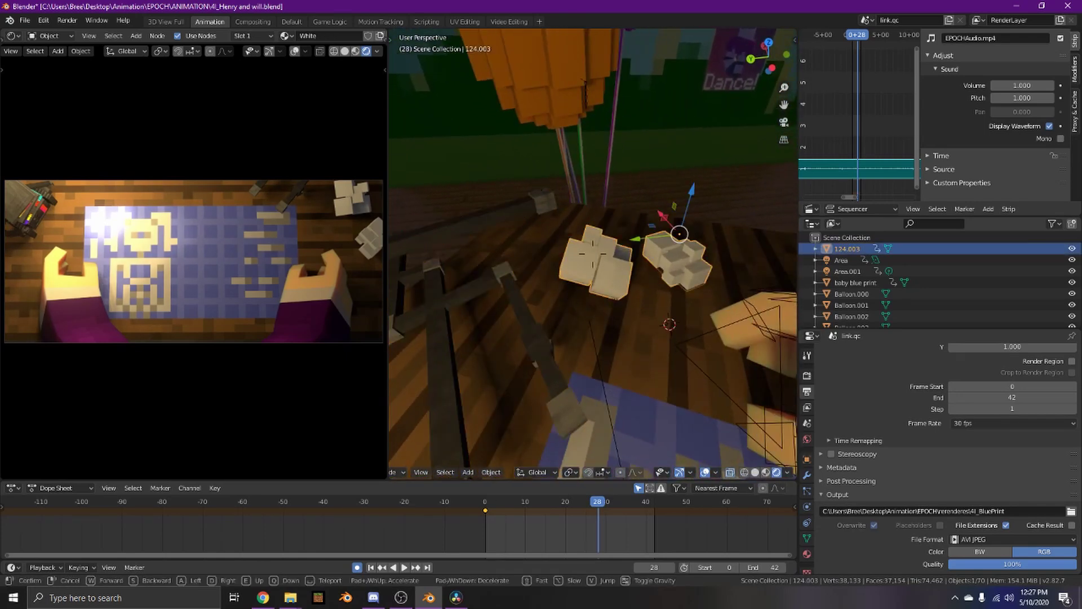
key(s)
click(593, 254)
Back away from the table to bring the whole party room into view.
key(shift+grave)
key(s)
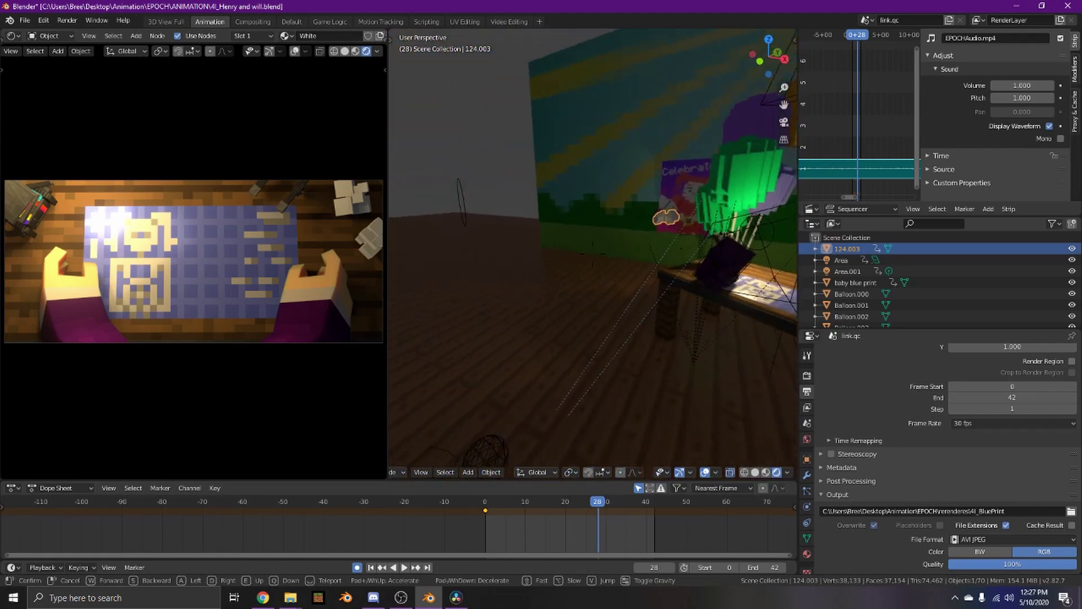
click(593, 259)
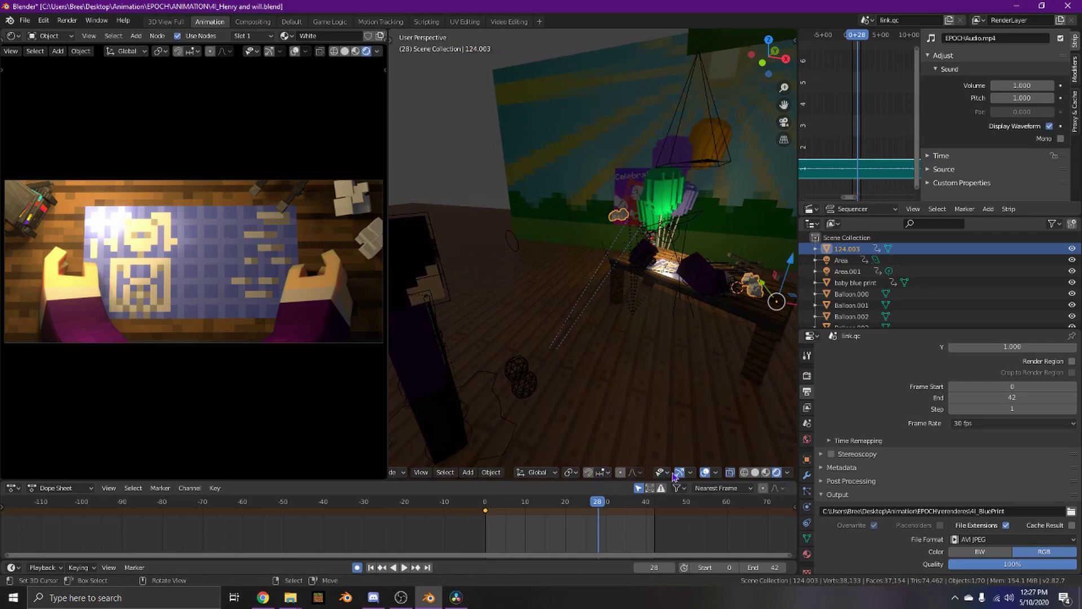
Hide the 3D viewport's overlays, survey the table and the standing figure from above, and return to frame 0.
click(705, 473)
key(shift+grave)
key(w)
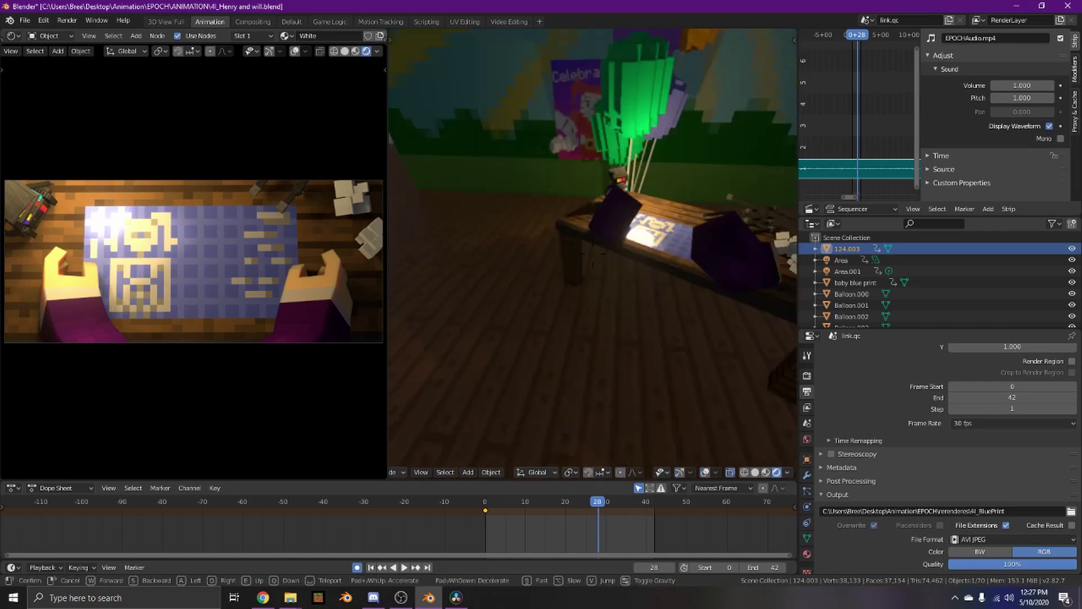
click(594, 254)
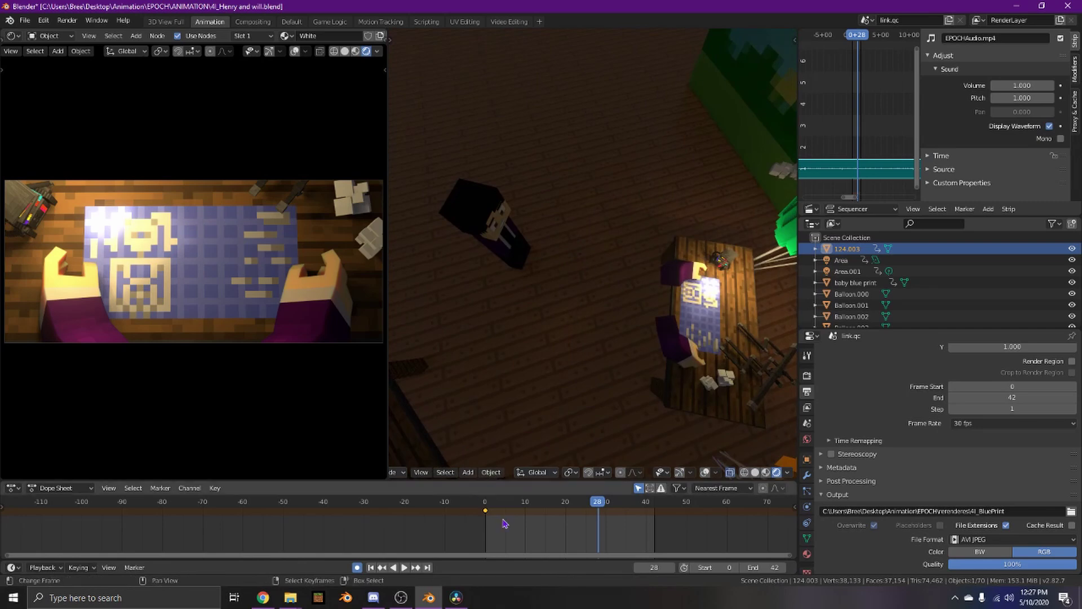
click(485, 505)
Switch the Photo Progression scene's 3D viewport to material preview shading.
key(shift+grave)
key(w)
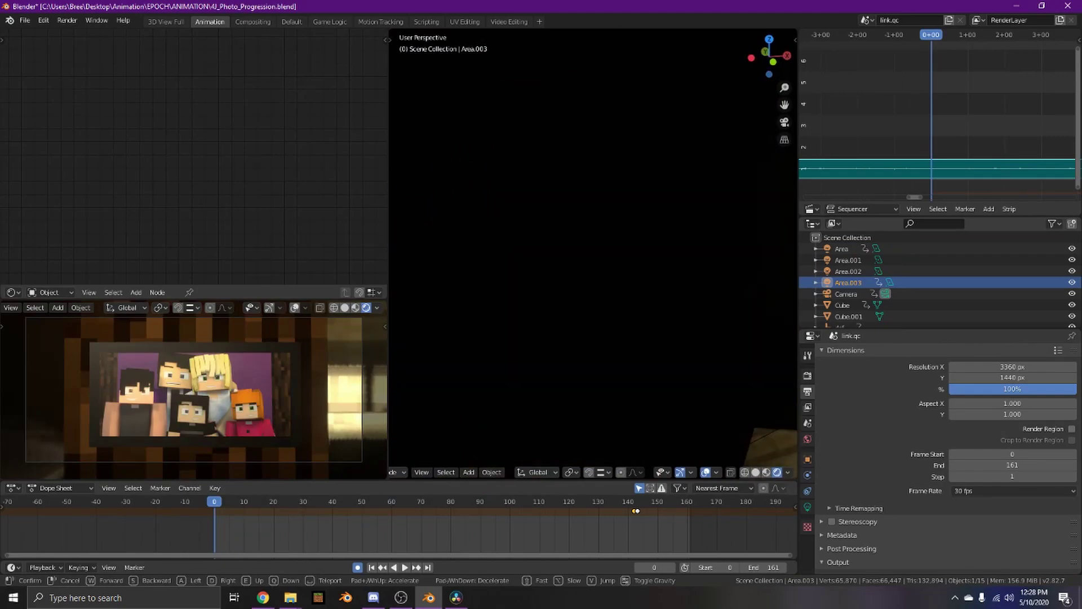
click(593, 254)
click(767, 473)
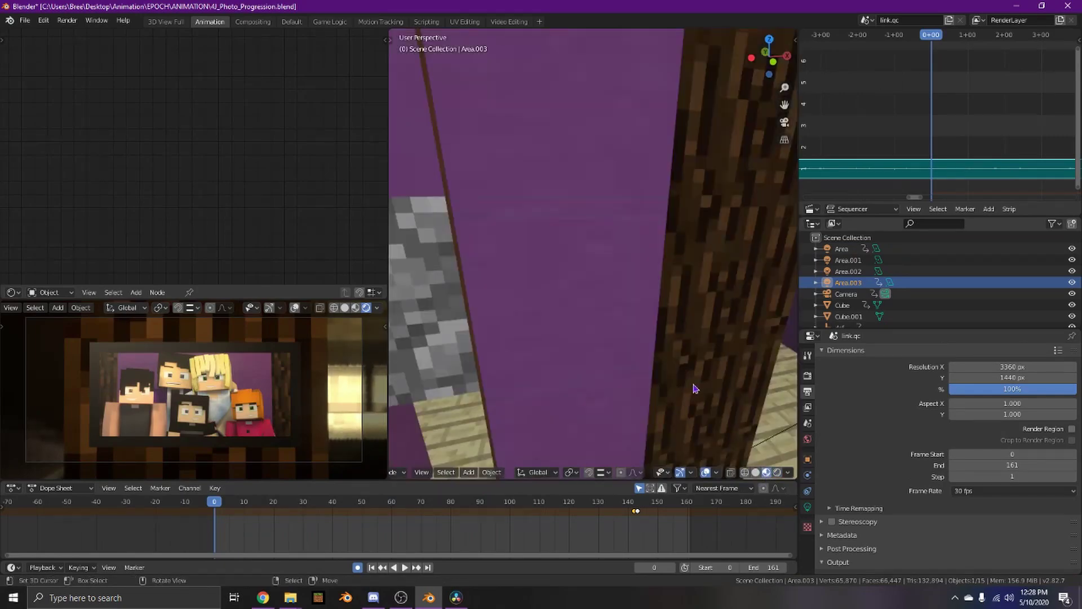
Walk through the purple house to examine its doorway, windows, staircase and the framed photo on the pillar.
key(shift+grave)
key(w)
key(w)
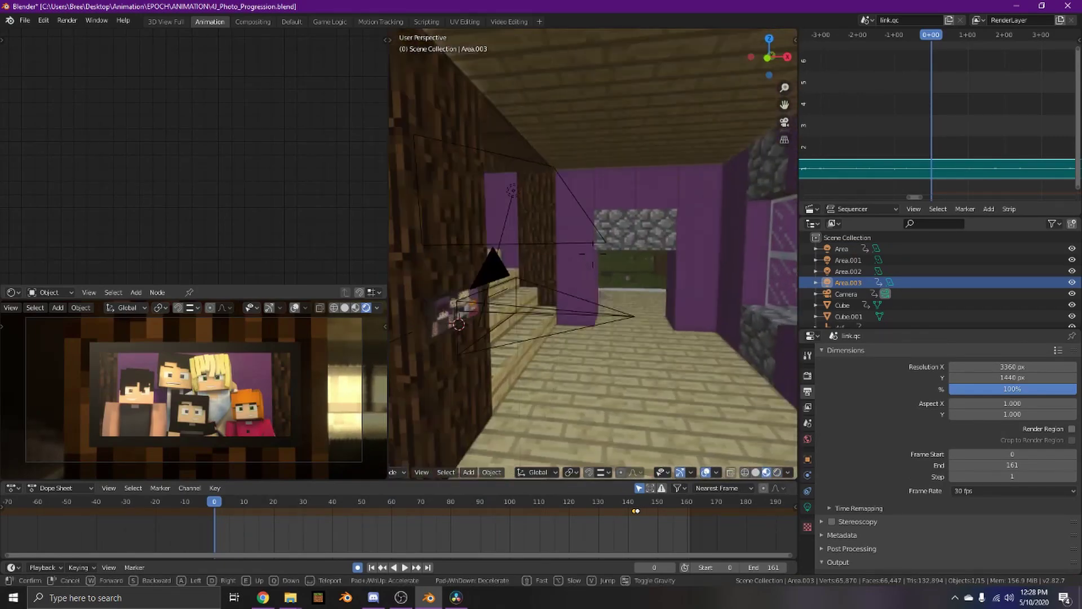
key(s)
key(w)
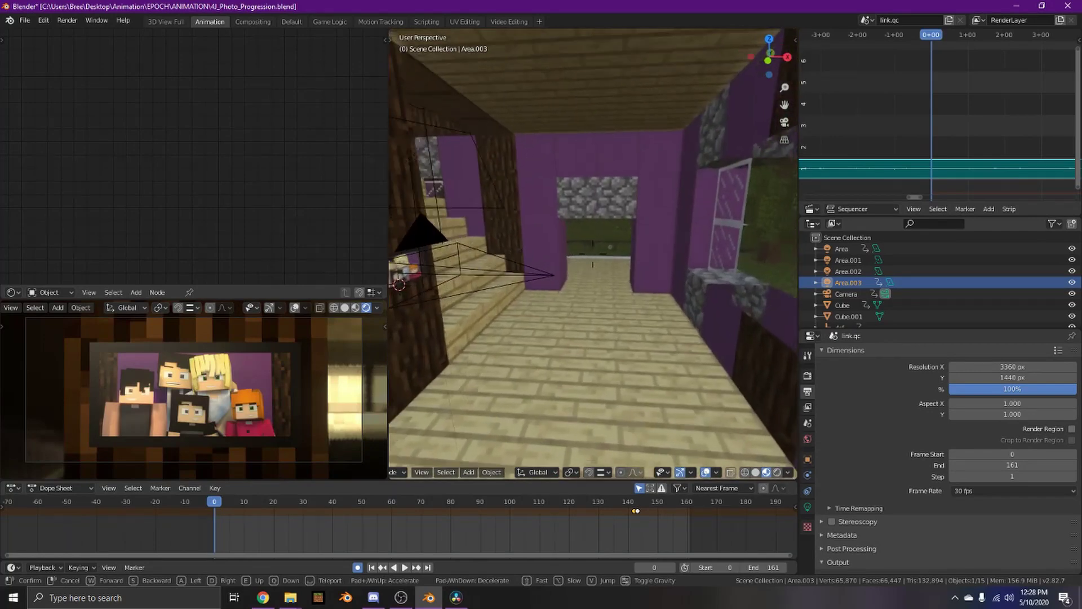
click(593, 254)
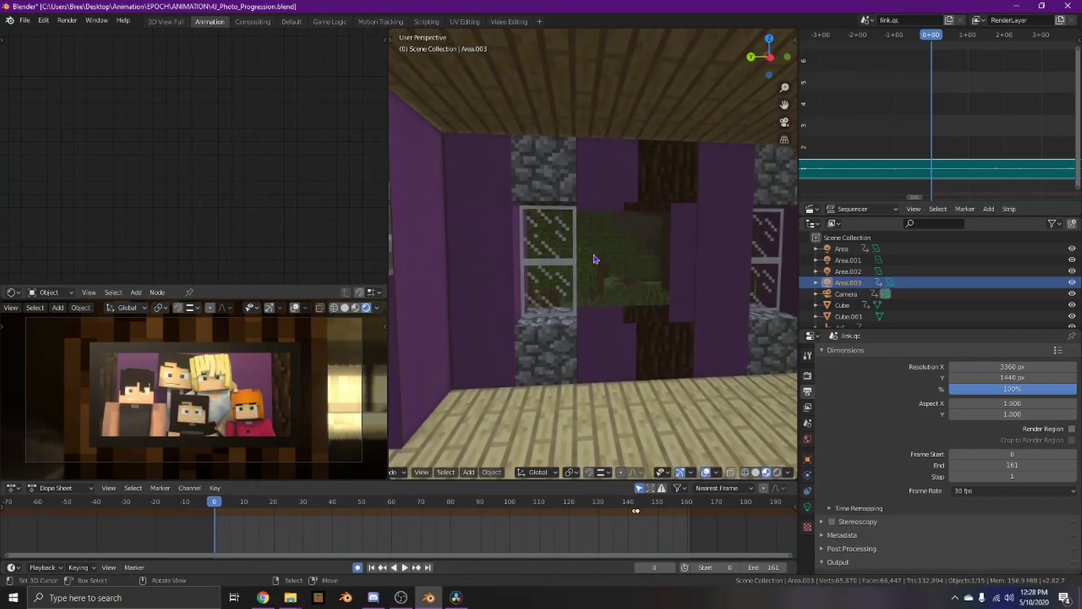
key(shift+grave)
key(w)
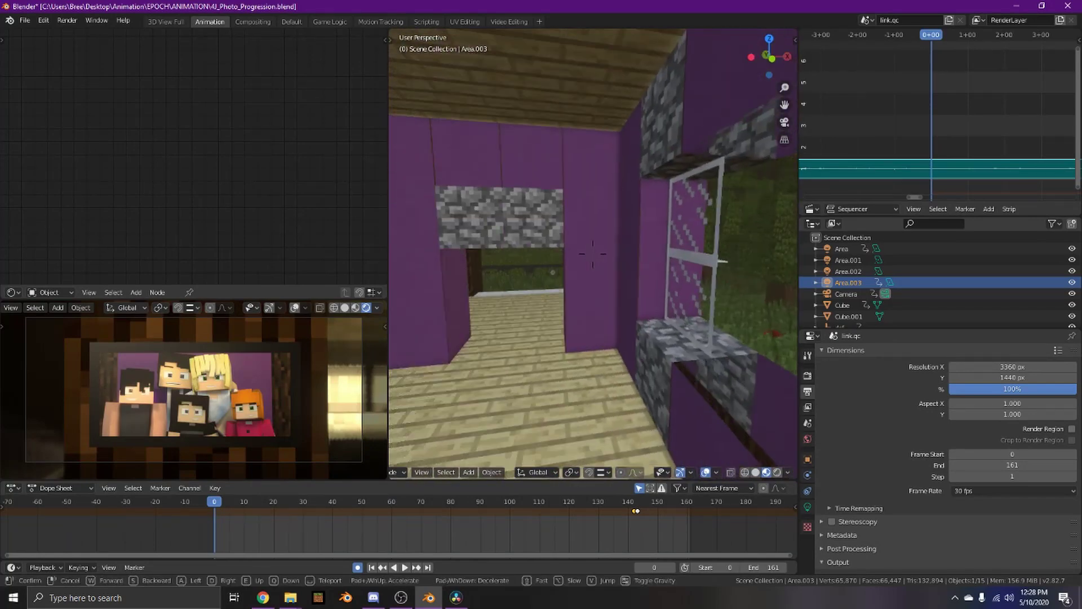
click(594, 255)
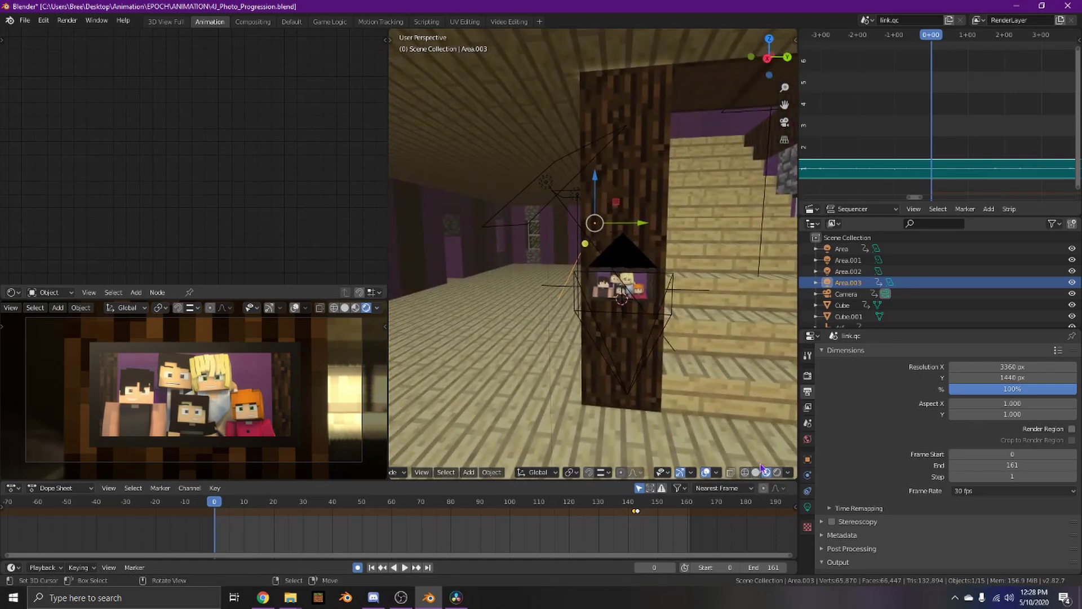
Play the photo shot with the 3D viewport in rendered shading while walking away from the pillar, and stop playback.
key(shift+grave)
click(594, 255)
key(space)
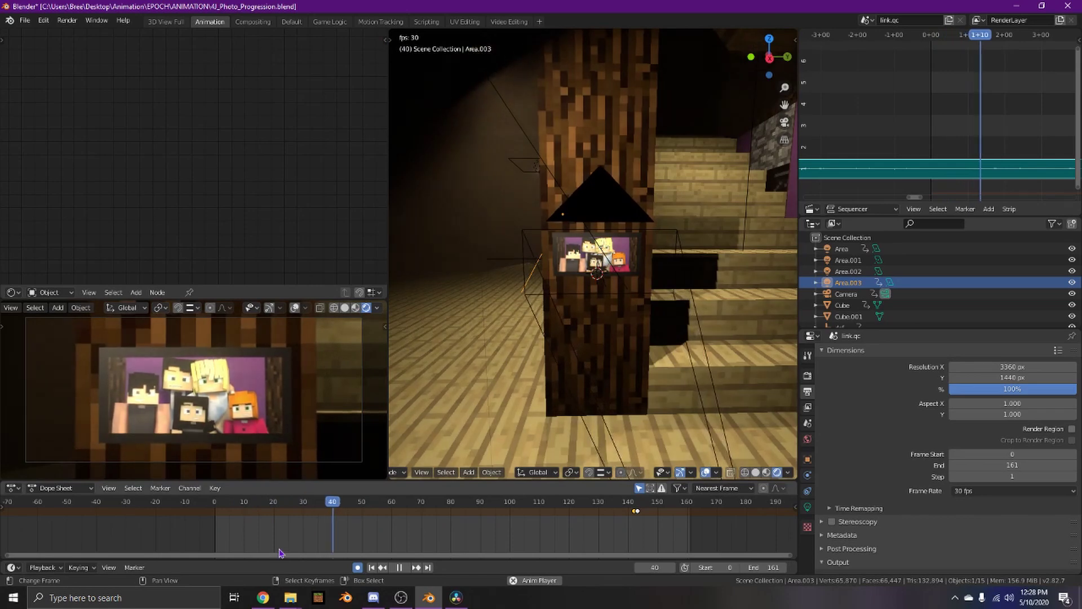
key(shift+grave)
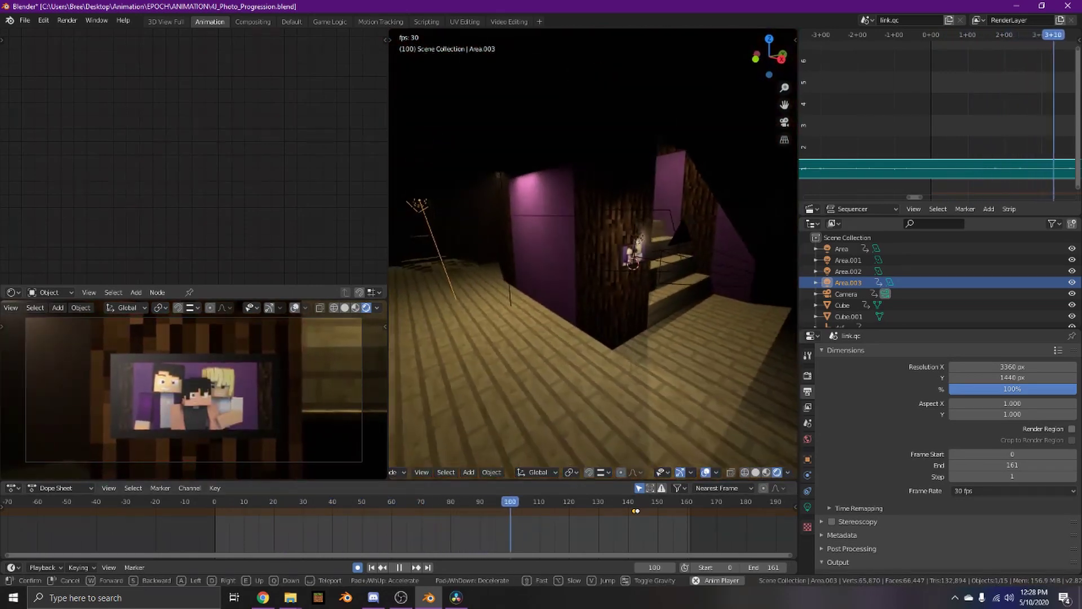
key(w)
click(572, 419)
key(space)
Go to frame 119 and select the Photo2 picture on the pillar.
right_click(535, 276)
click(566, 532)
right_click(565, 266)
Return the 3D viewport to material preview shading and look along the underside of the house floor.
key(shift+grave)
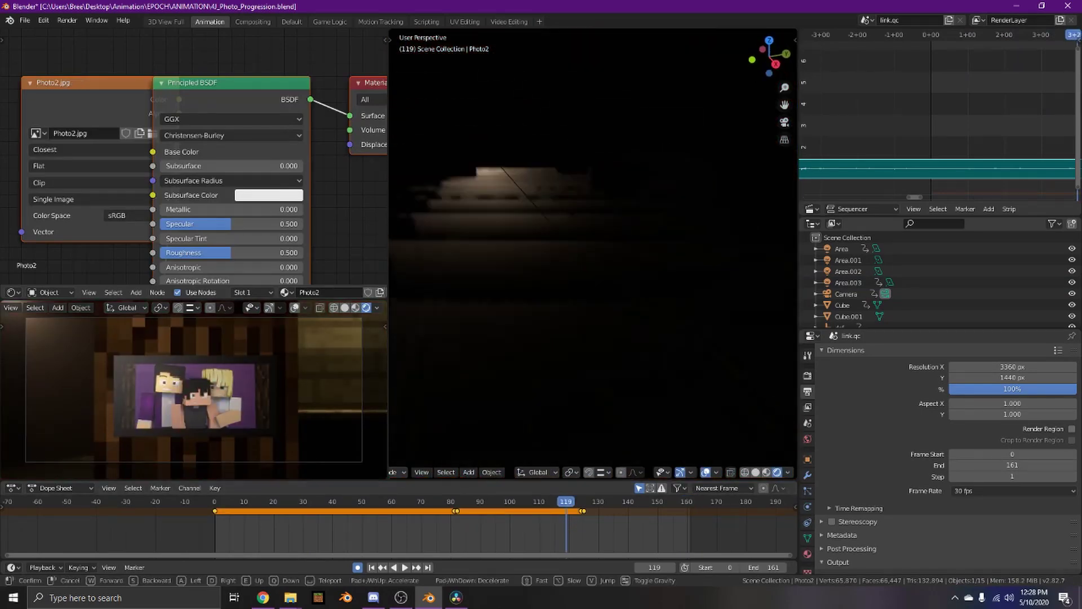
click(594, 256)
click(766, 473)
key(shift+grave)
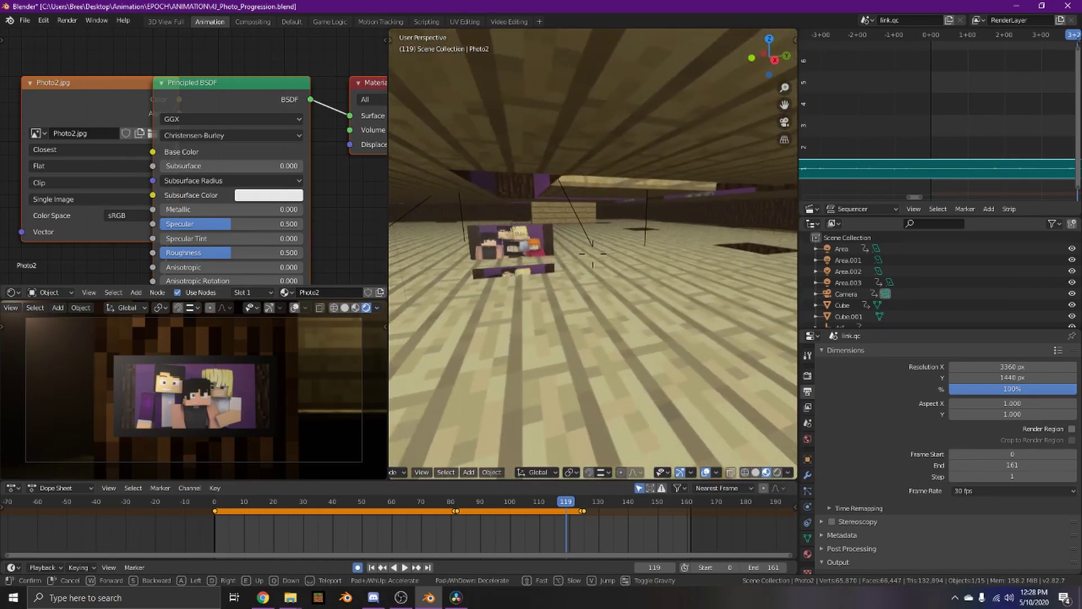
click(593, 253)
Scrub to frame 9, inspect the spare photos hidden below the floor, and walk back up to the framed photo.
drag(364, 504, 241, 503)
key(shift+grave)
key(w)
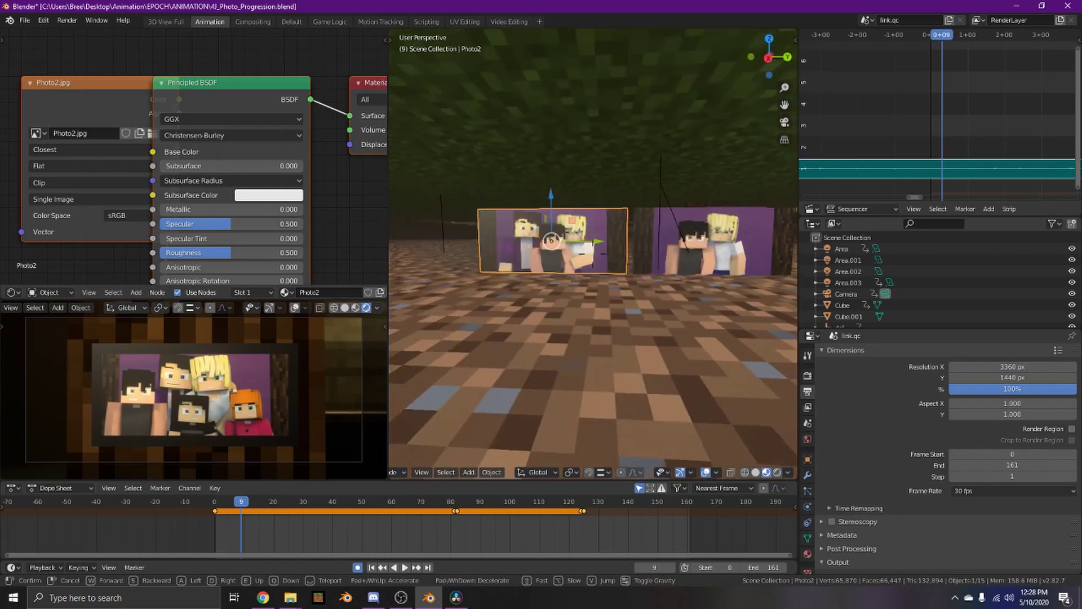
key(w)
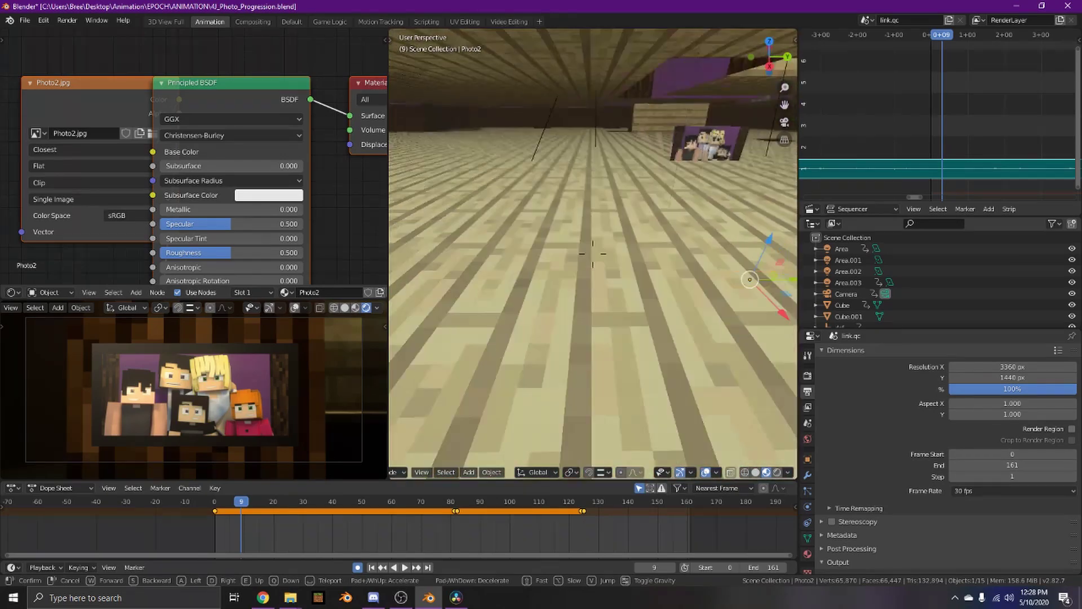
key(w)
key(s)
key(w)
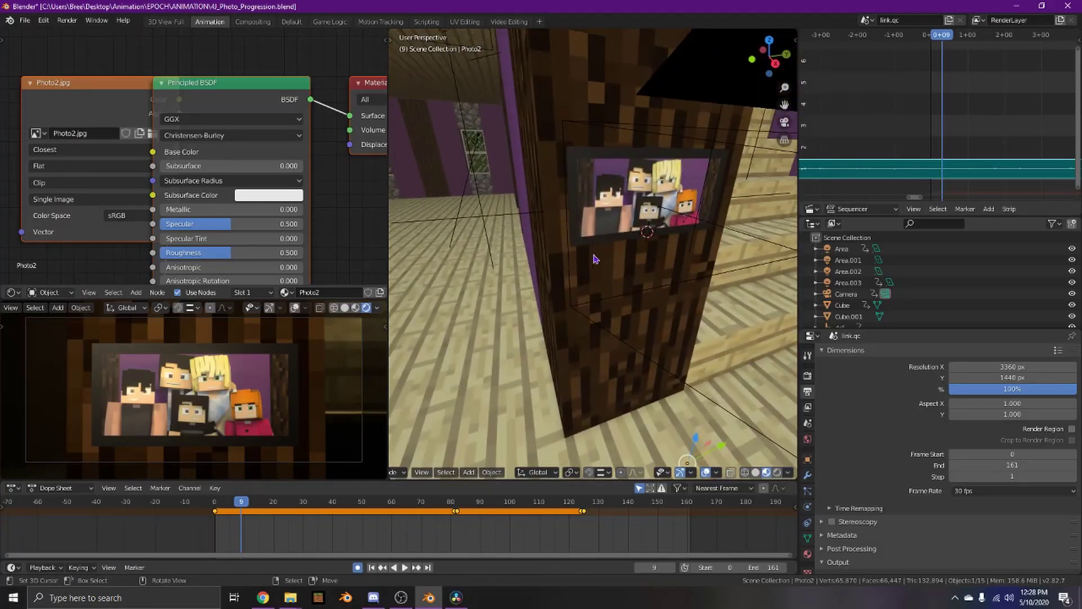
Play the shot through its final frames to watch the pillar's framed photo, and stop playback.
click(546, 536)
key(space)
middle_drag(569, 532, 513, 537)
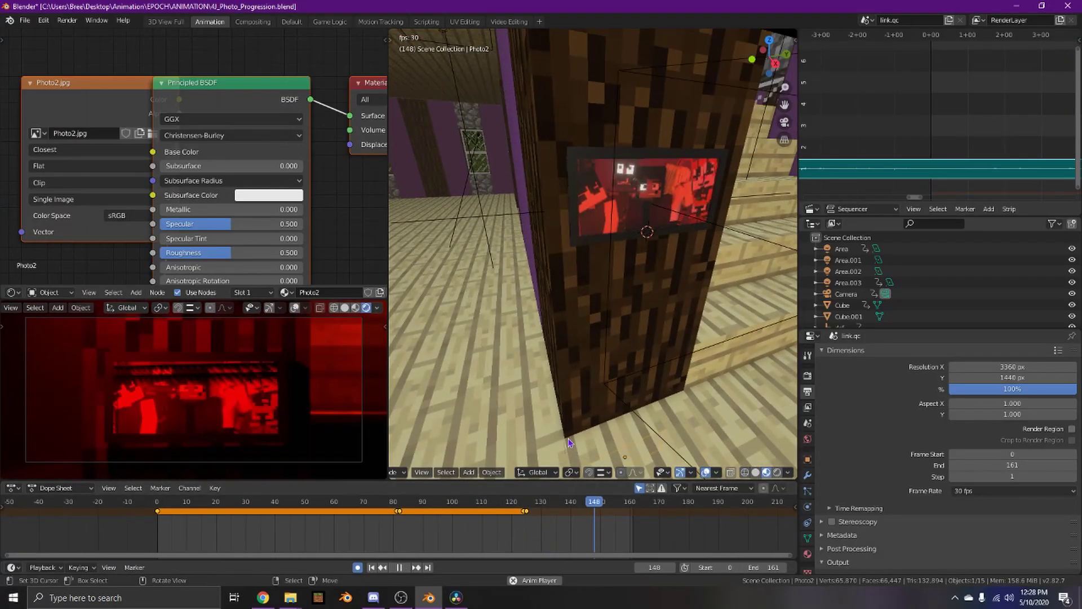
key(space)
Scrub back to frame 34 and walk around the pillar to view the framed photo, camera and staircase.
scroll(604, 331, down, 6)
middle_drag(603, 331, 595, 259)
drag(587, 527, 258, 494)
key(shift+grave)
key(w)
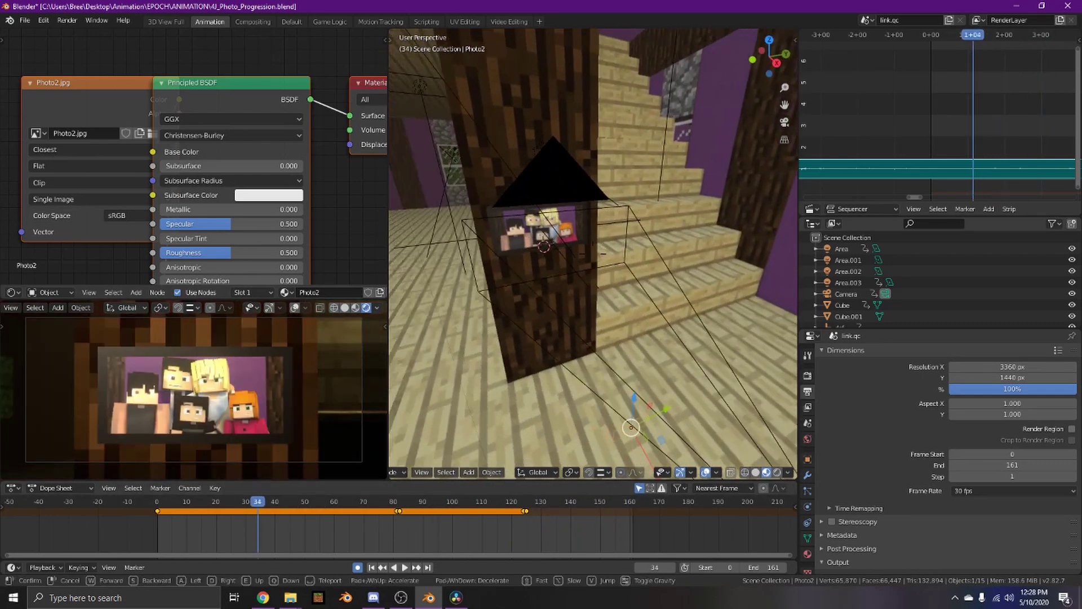
click(593, 254)
Play the photo changes up close, stop at frame 131, and back away into the room.
key(space)
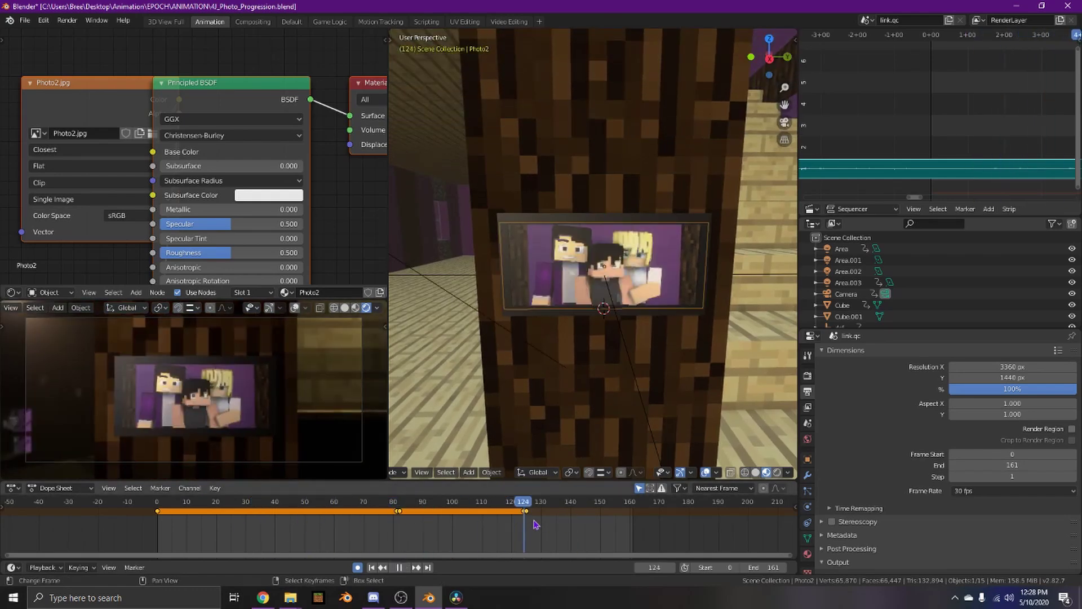
key(s)
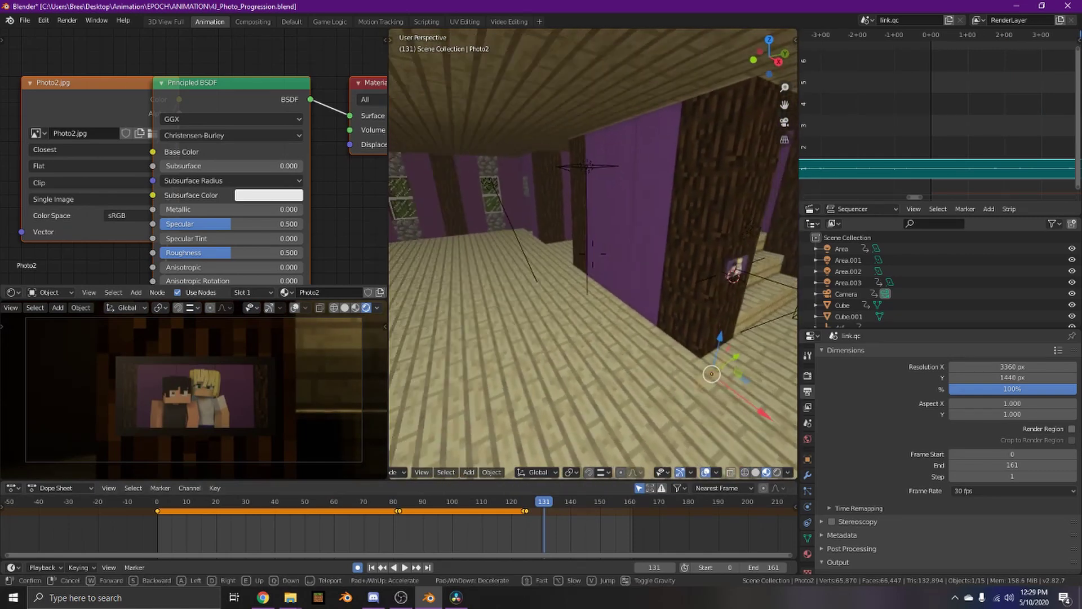
click(593, 254)
Play the shot from frame 0 while walking through the room near the pillar's framed photo, and stop playback at frame 1.
click(157, 517)
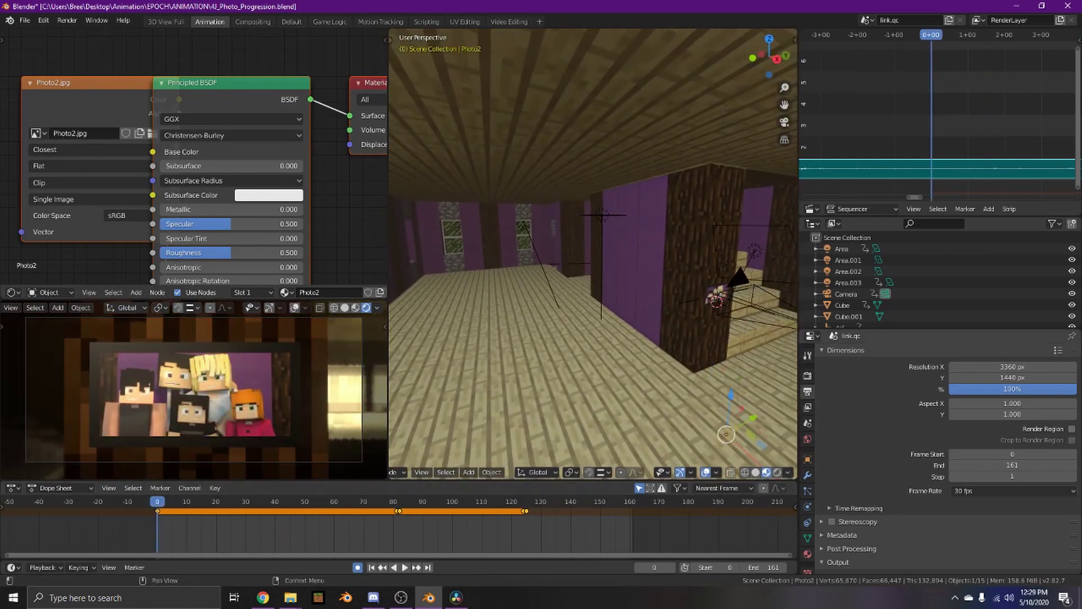
key(space)
key(shift+grave)
key(w)
key(s)
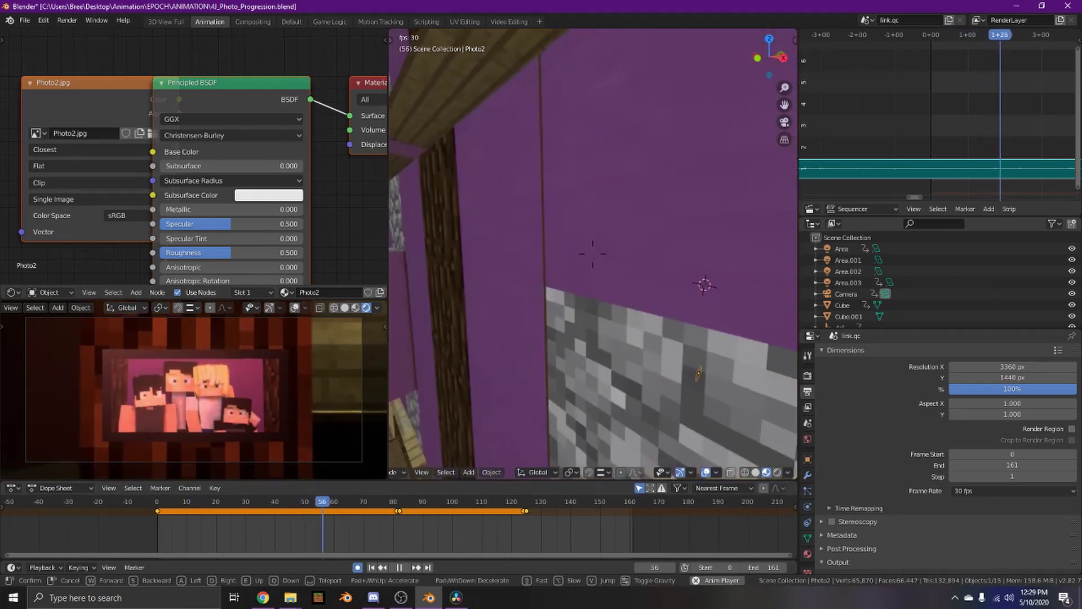
key(w)
key(s)
click(593, 254)
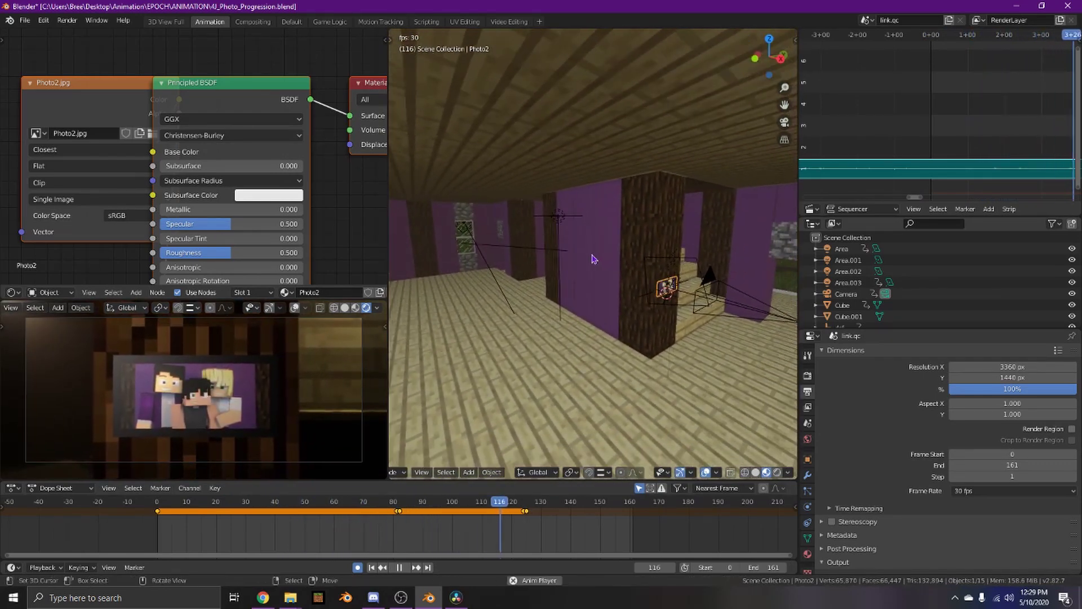
key(space)
Fly out above the house to view its roof and the surrounding trees, and select the volume cube enclosing the set.
key(shift+grave)
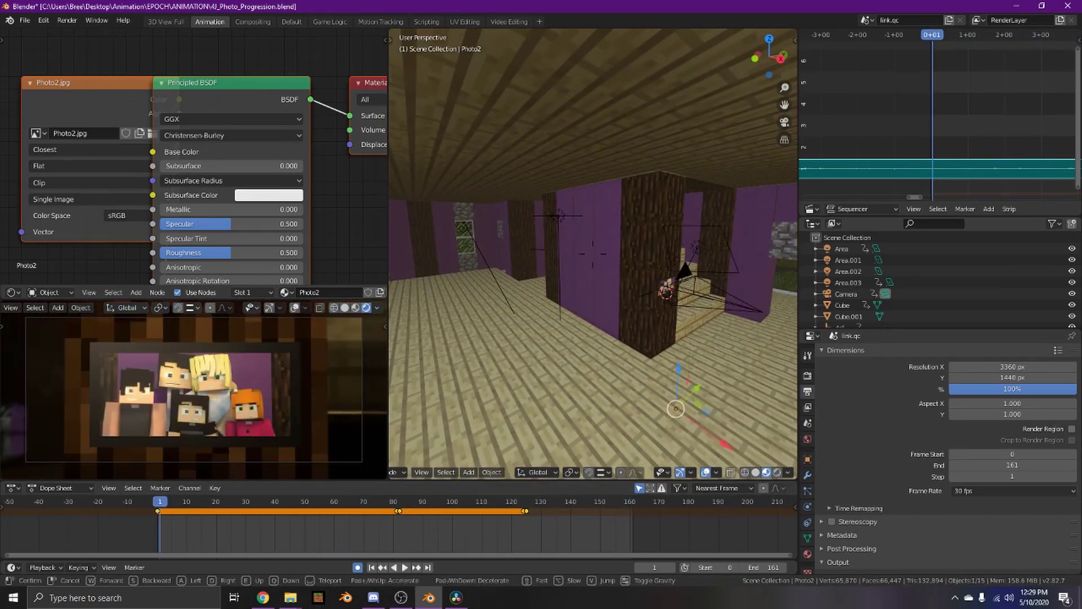
key(w)
key(w)
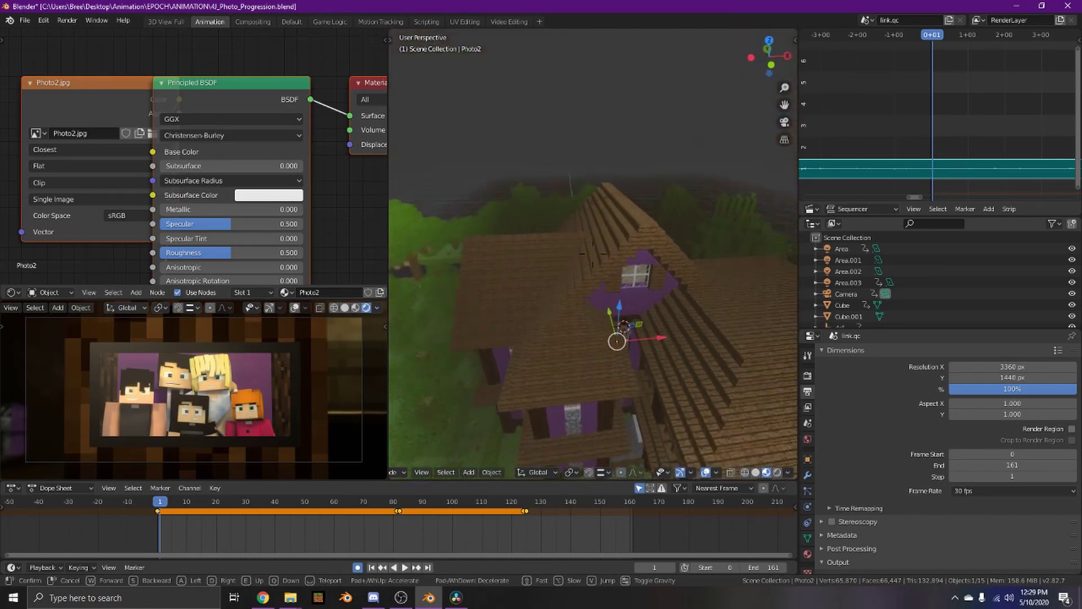
click(592, 257)
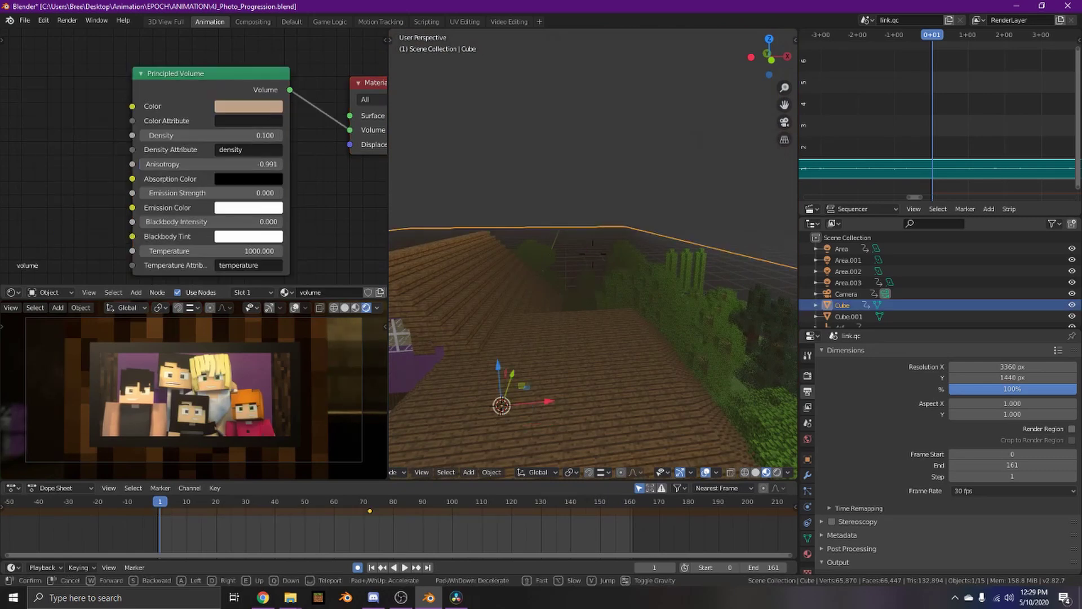
Filter the scene's object list for "sun" and select the Sun light.
key(shift+grave)
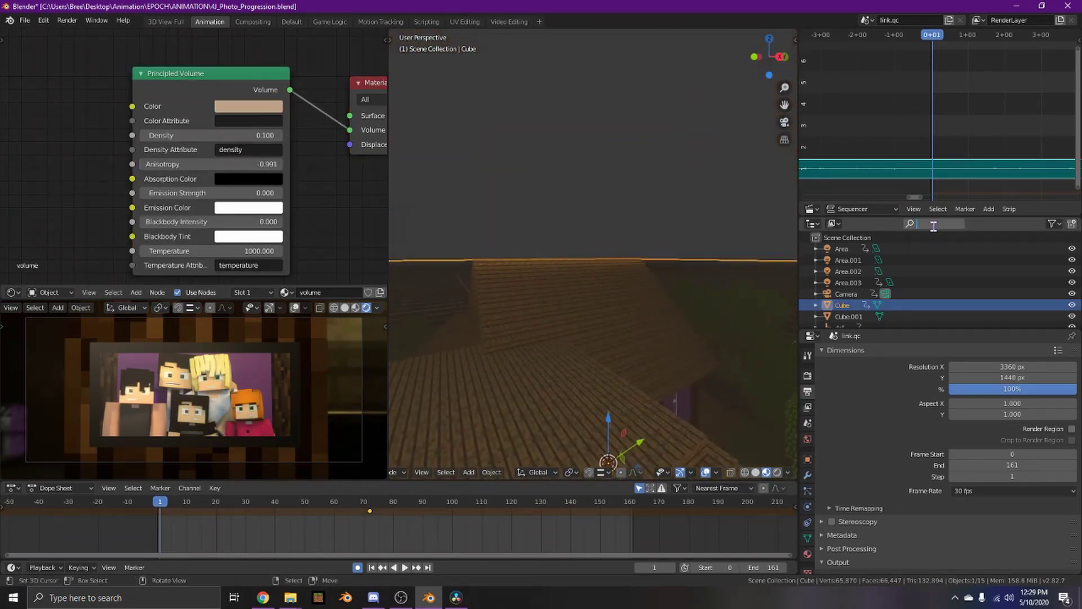
text(sun)
click(904, 252)
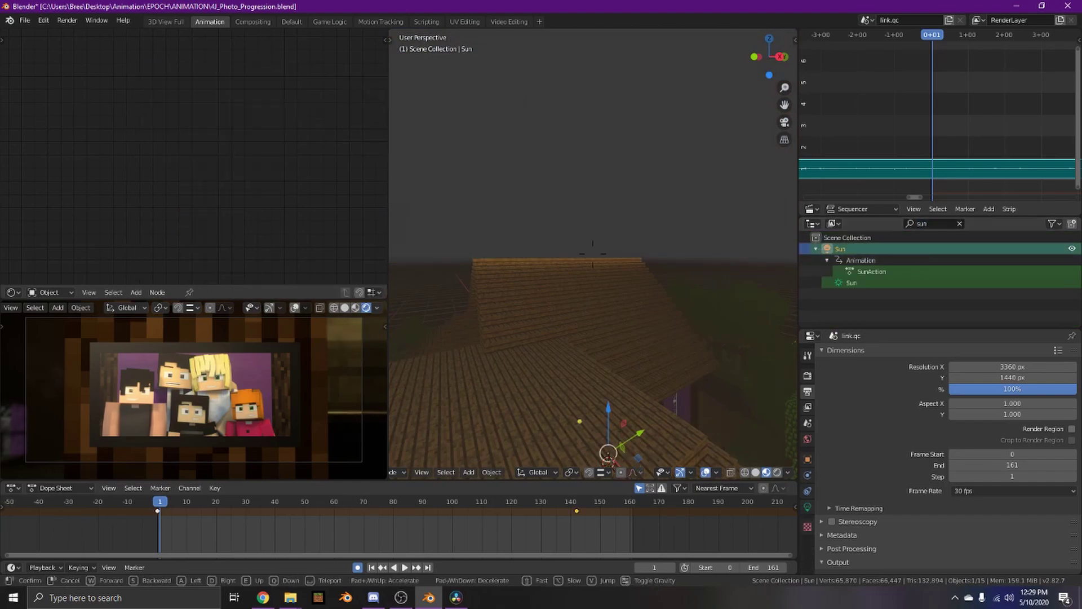
Return inside the house and play the shot while walking around the pillar's framed photo and camera.
key(shift+grave)
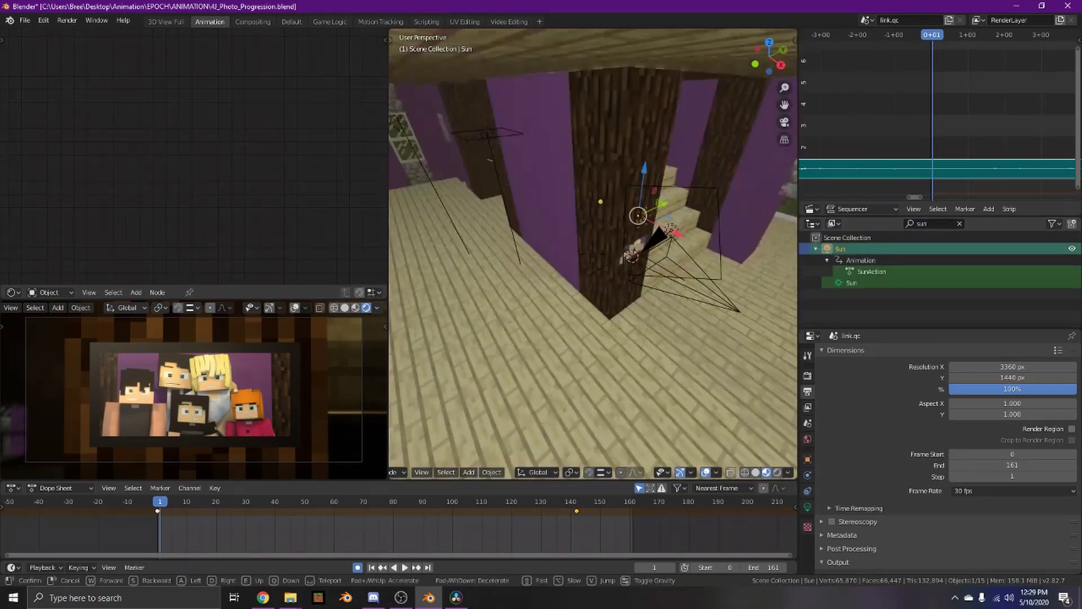
key(a)
click(593, 255)
key(space)
key(shift+grave)
key(s)
key(a)
click(593, 255)
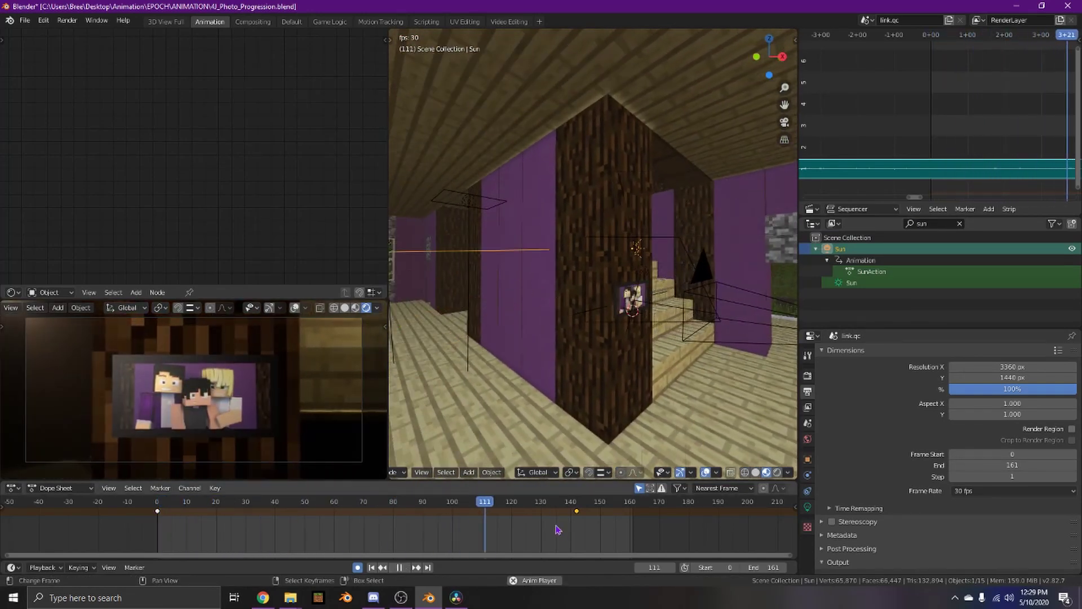
Stop playback at frame 151, inspect the red version of the framed photo, and back away into the room.
middle_drag(553, 518, 571, 533)
key(space)
key(shift+grave)
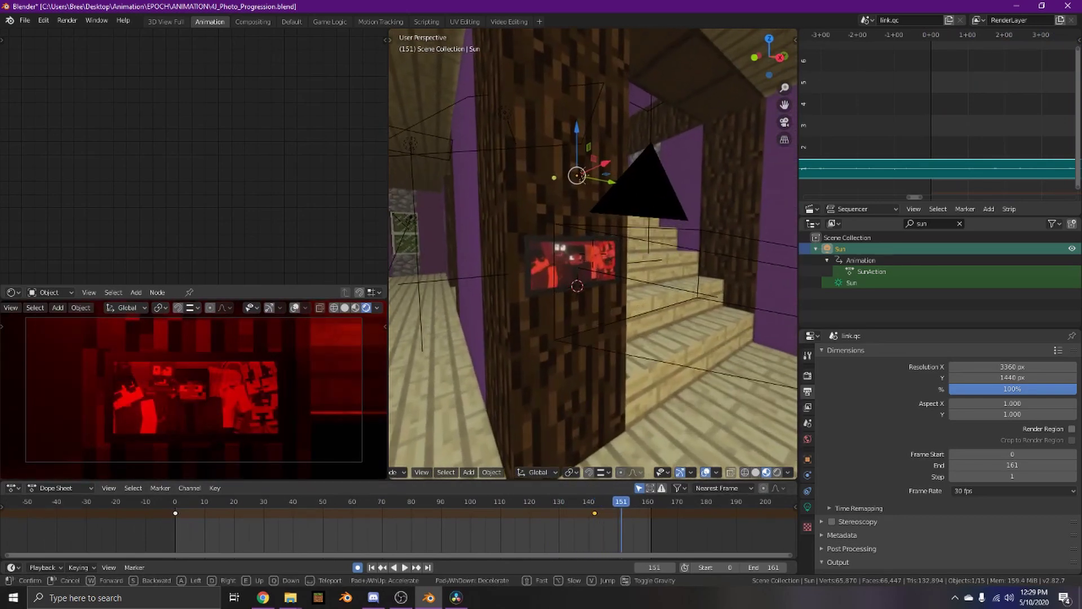
key(d)
click(593, 255)
Open 4Photo_4.blend from the ANIMATION folder without saving changes to the photo progression file.
click(41, 44)
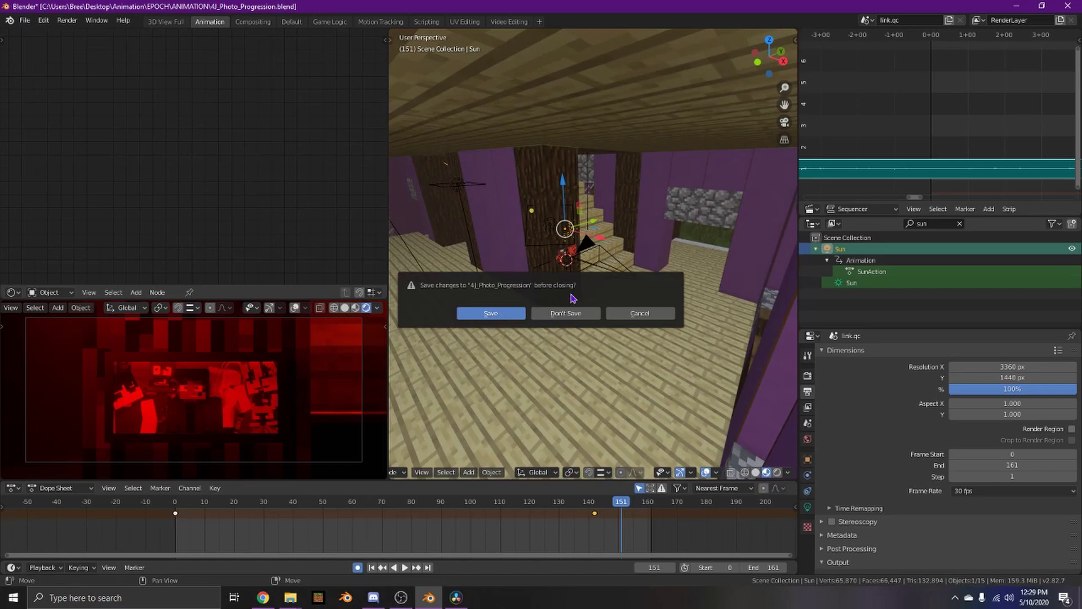
click(567, 317)
scroll(665, 290, down, 3)
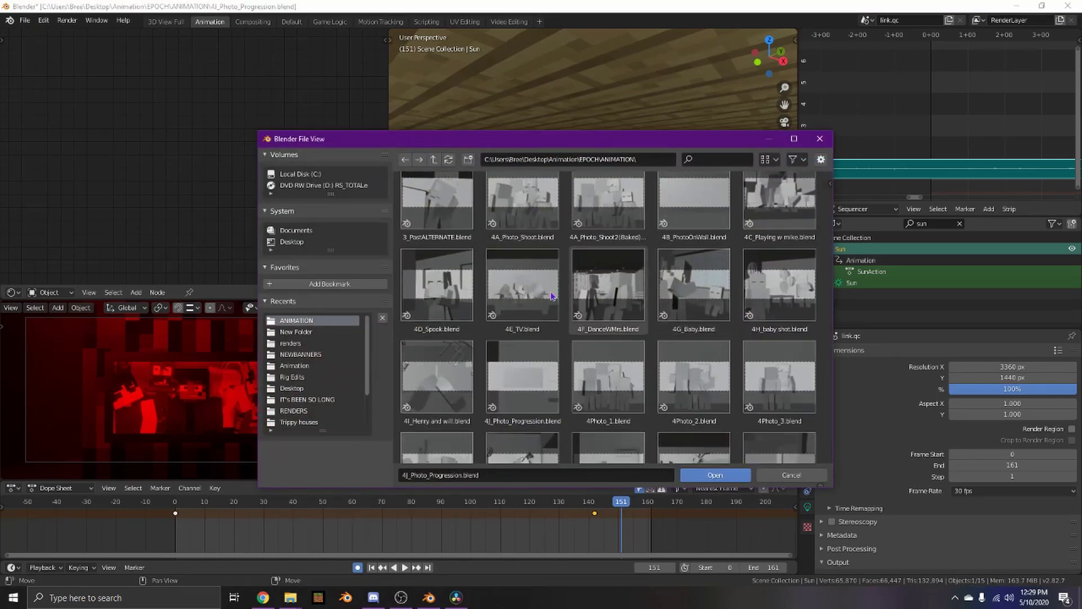
scroll(563, 287, down, 2)
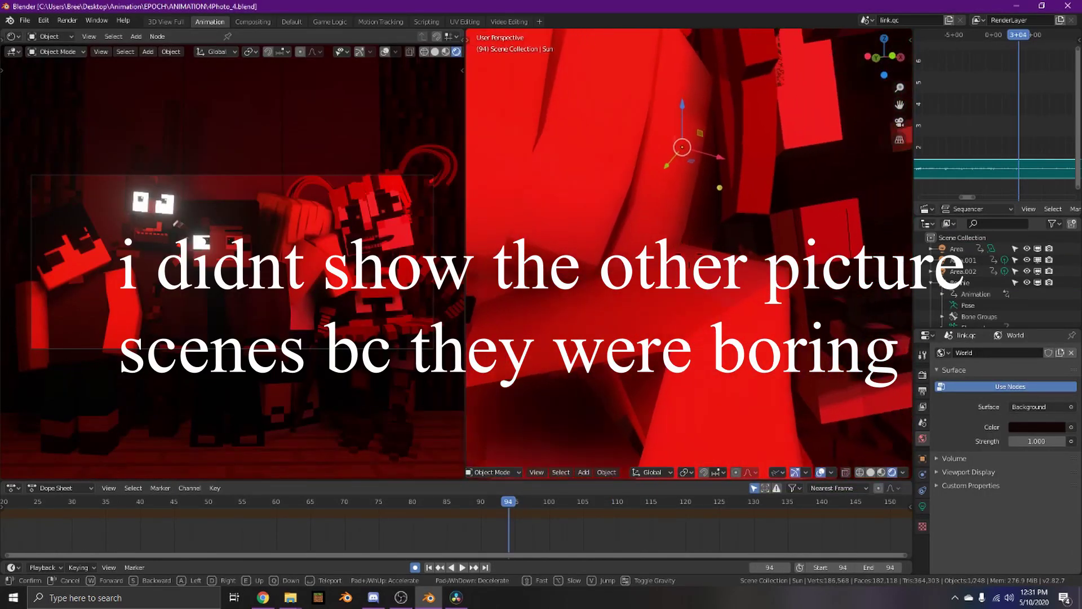
Walk around the red-lit animatronic at frame 94 and view the small figure standing on the open floor behind it.
key(s)
key(w)
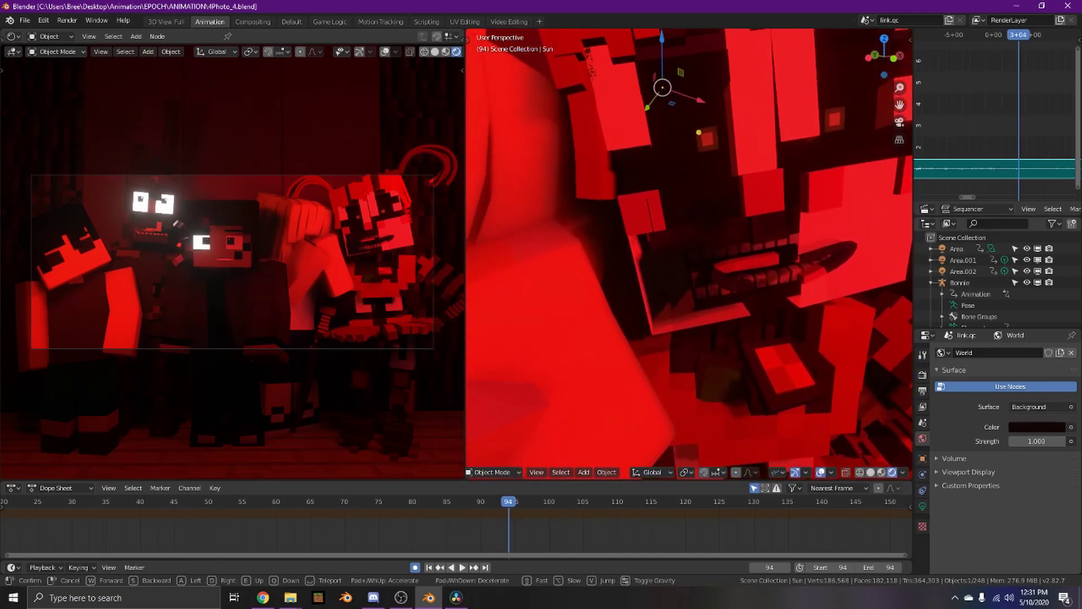
key(s)
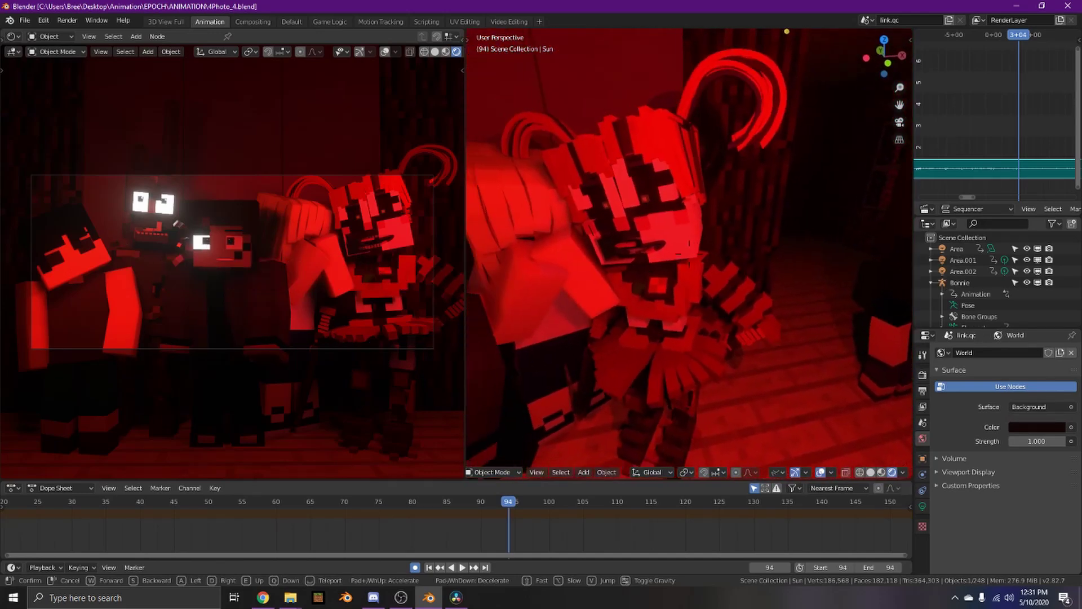
key(s)
key(d)
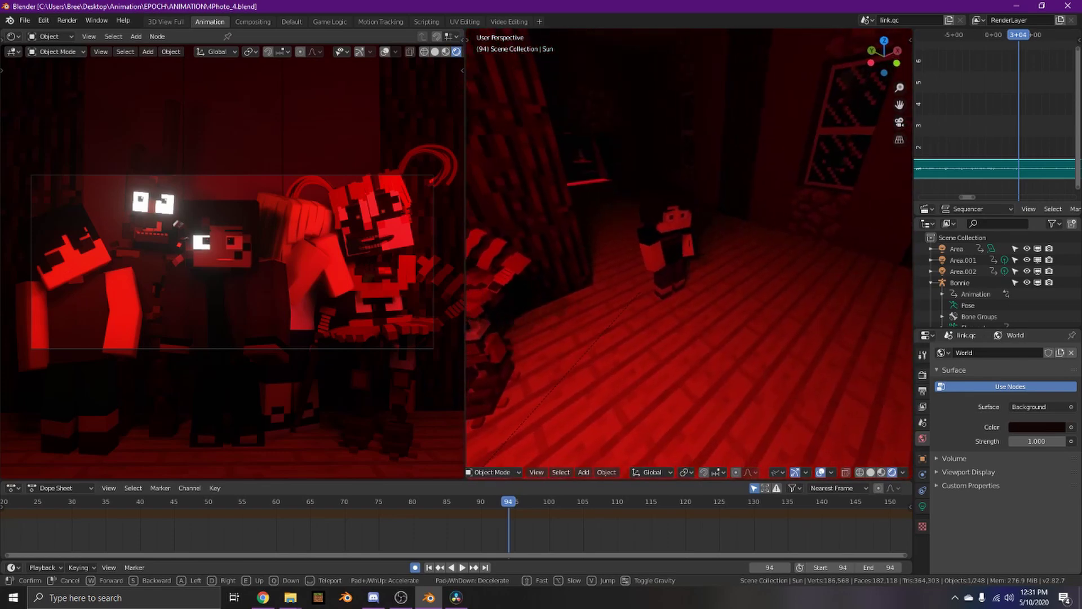
key(w)
key(s)
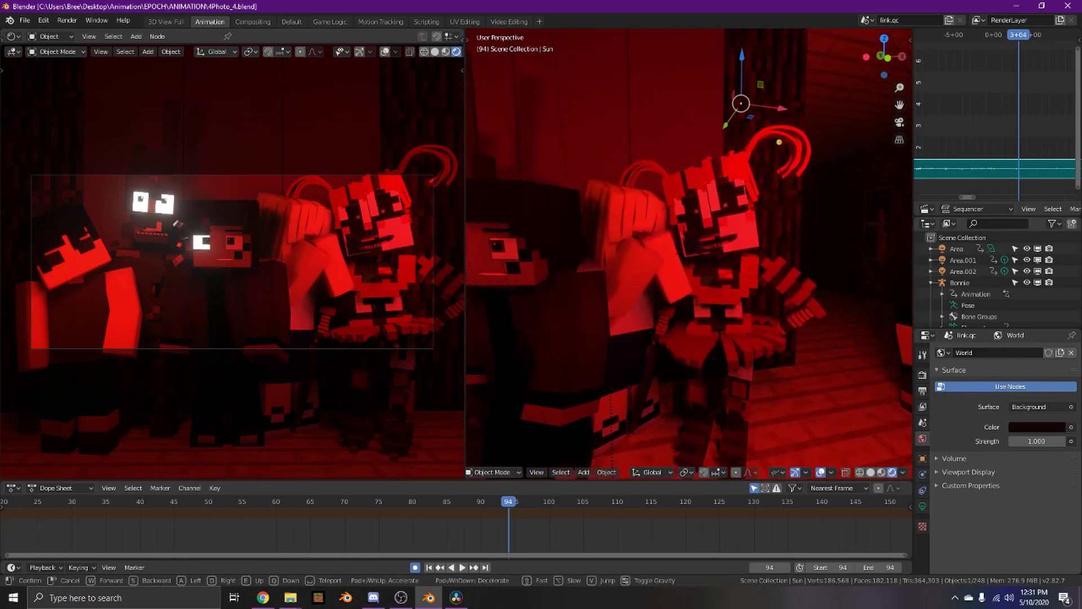
Walk up to the two characters with glowing white eyes and back away to view the posed group.
key(shift+grave)
key(w)
key(s)
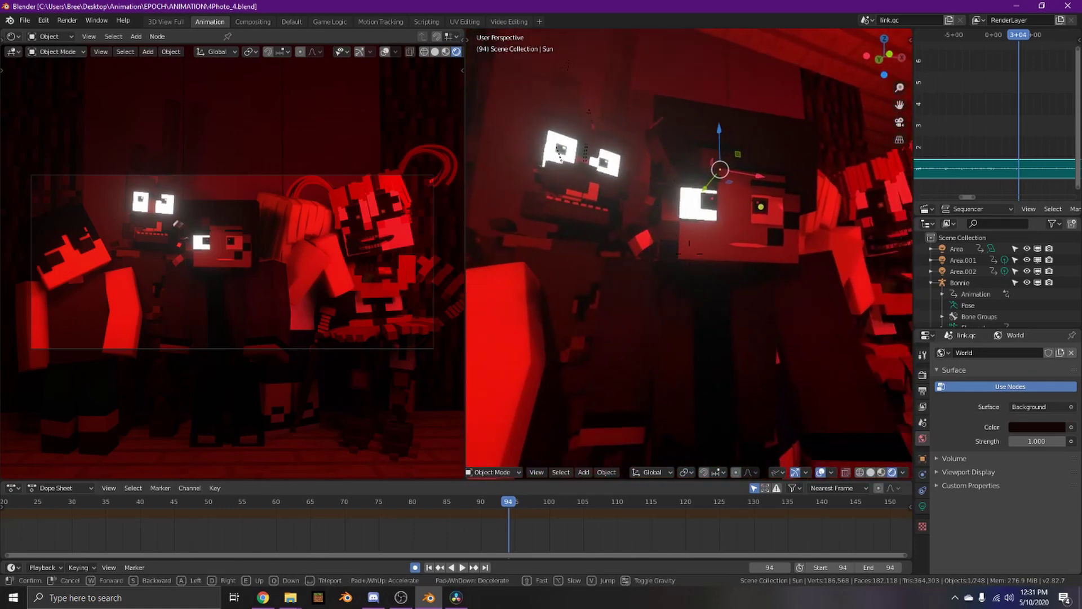
key(s)
key(w)
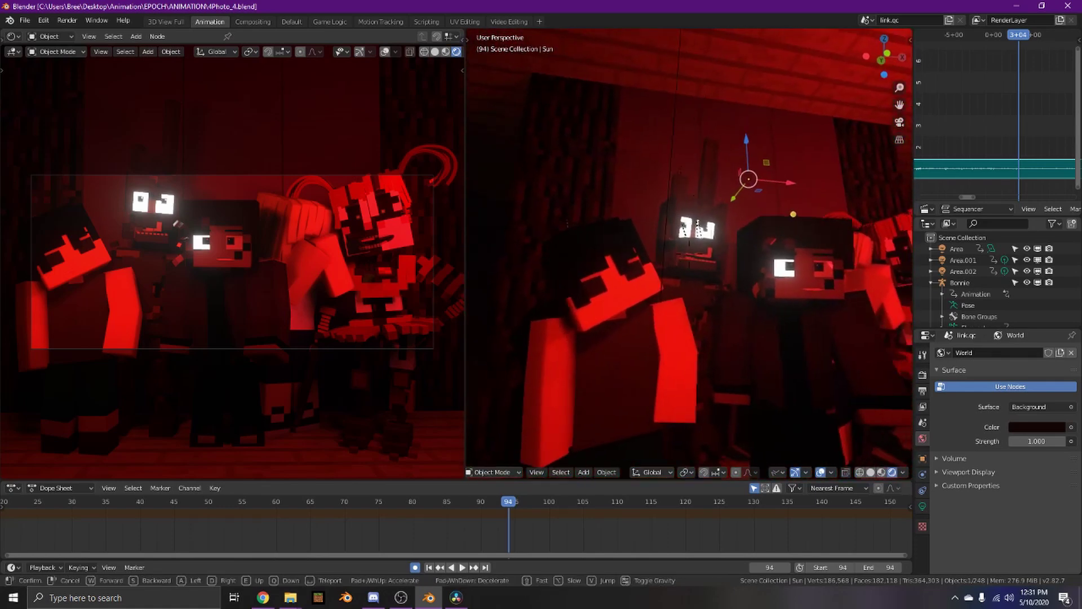
View the dark figure standing around the corner, and return to the group for a close look at the leaning character.
key(shift+grave)
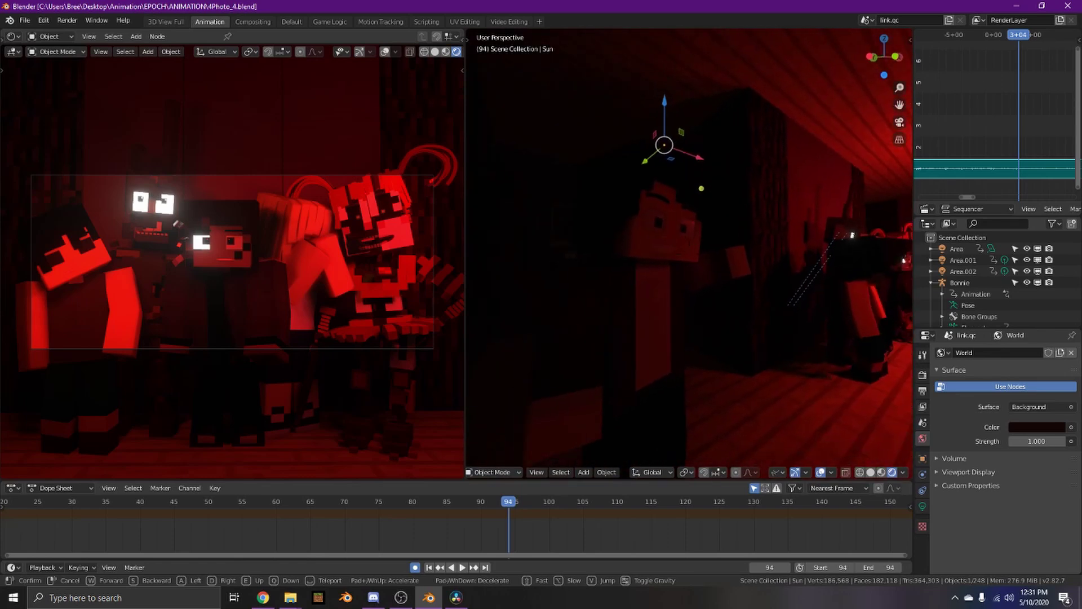
key(w)
key(d)
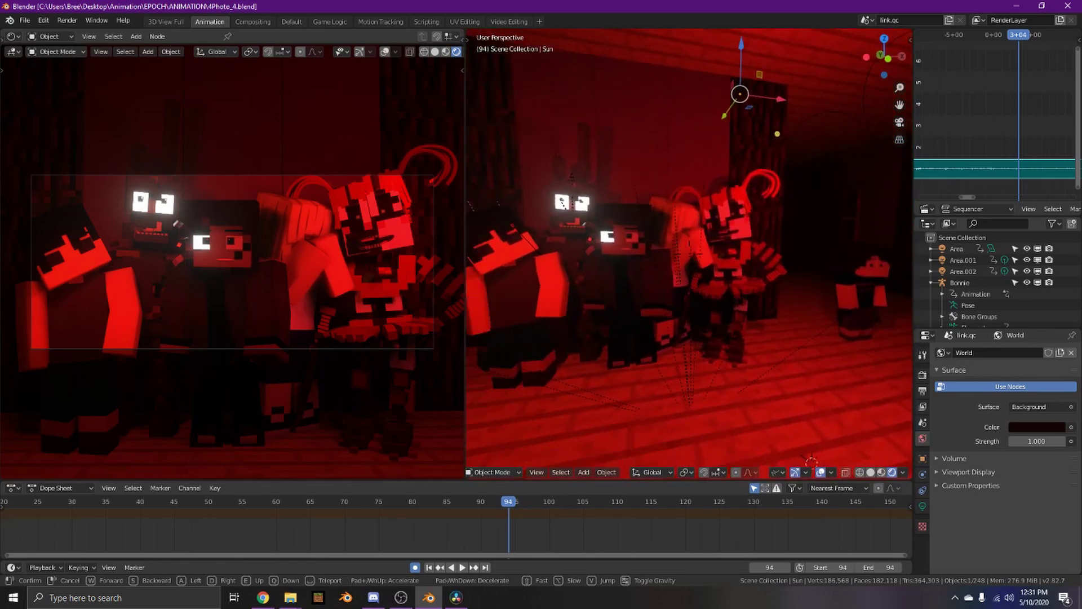
key(w)
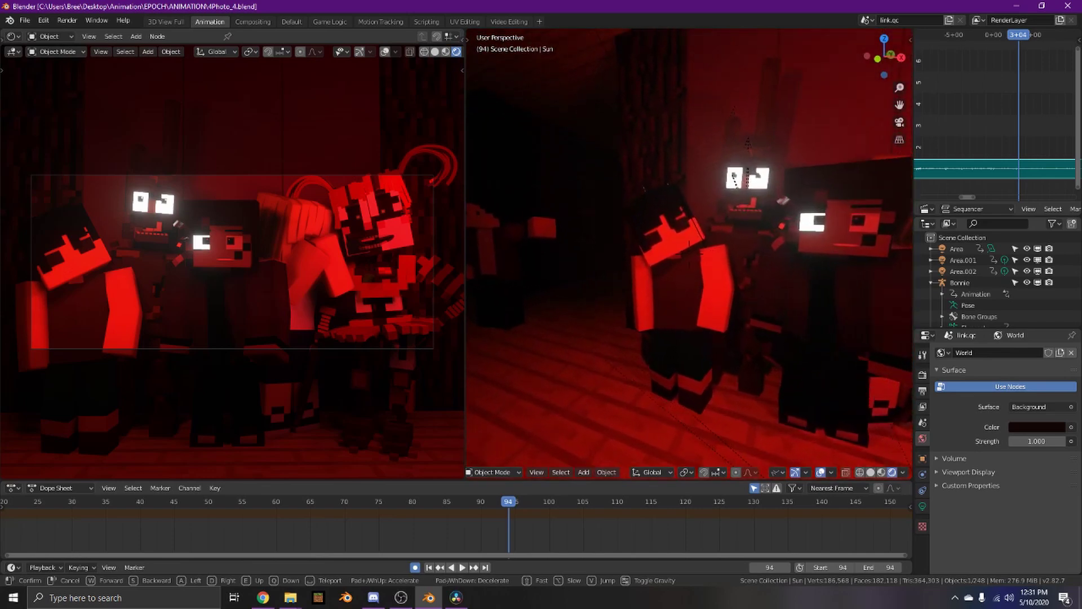
click(624, 222)
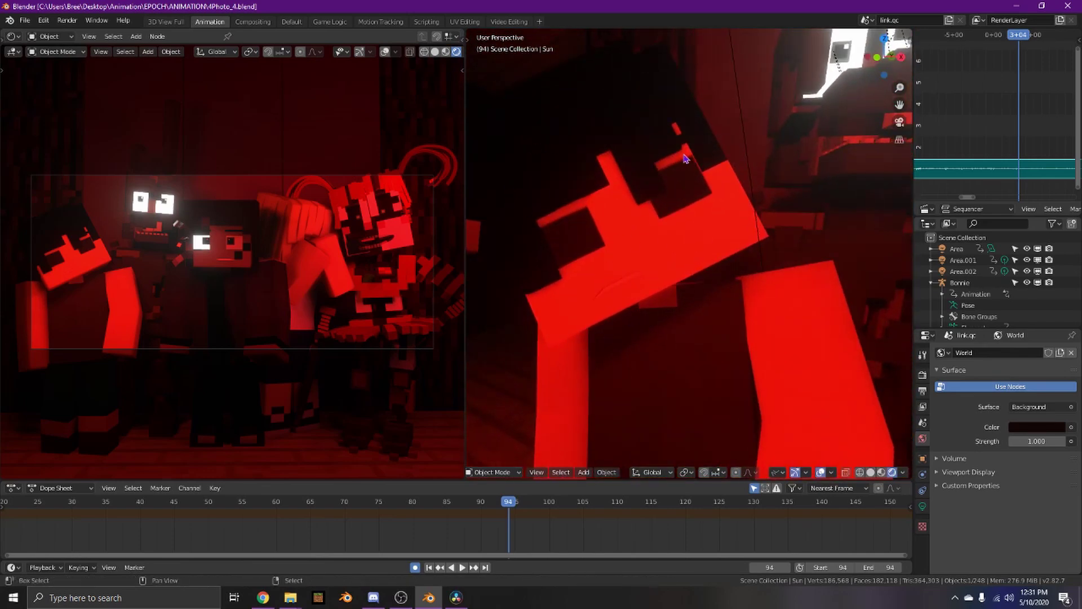
key(shift+grave)
key(s)
key(w)
click(621, 232)
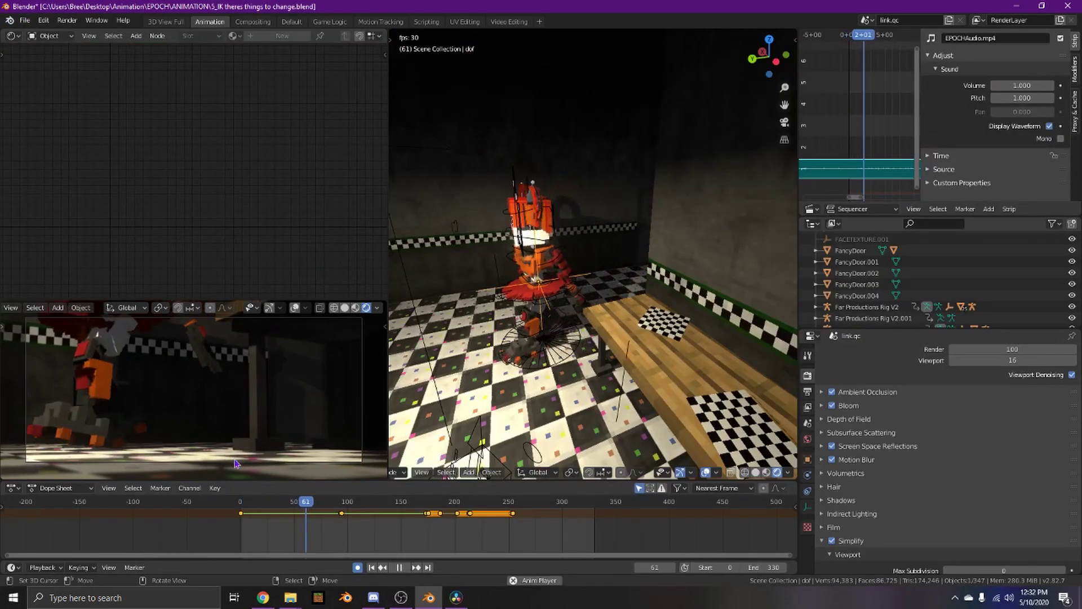
Walk through the checkered-floor room in the "5_IK theres things to change" scene and play the shot to frame 110.
key(space)
key(shift+grave)
key(w)
click(596, 259)
key(space)
key(space)
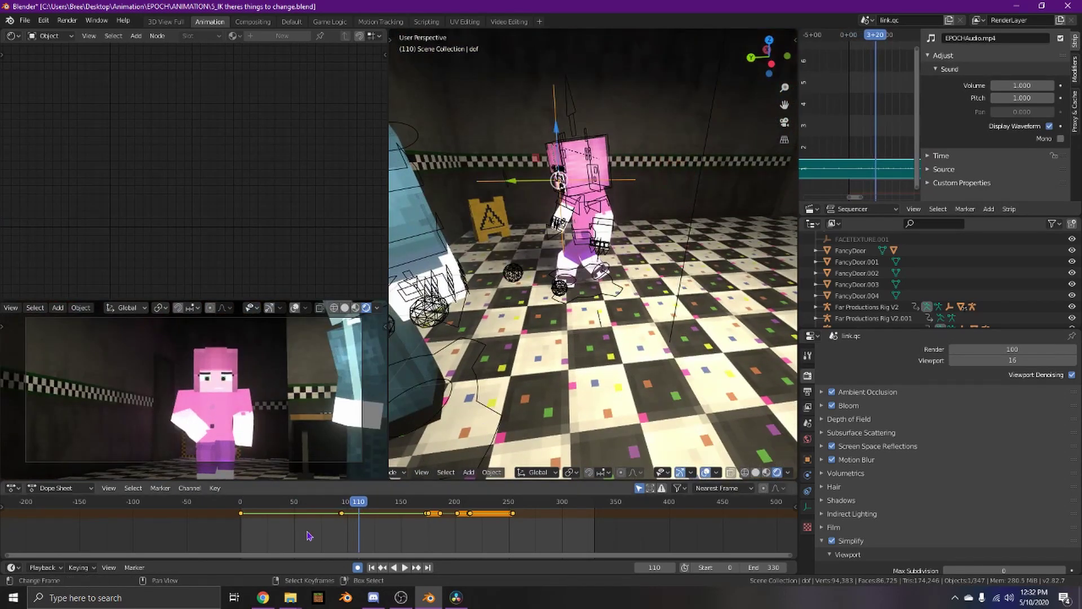
Resume playback from frame 110 while walking around the blue and pink characters.
middle_drag(466, 412, 594, 259)
key(space)
key(shift+grave)
key(w)
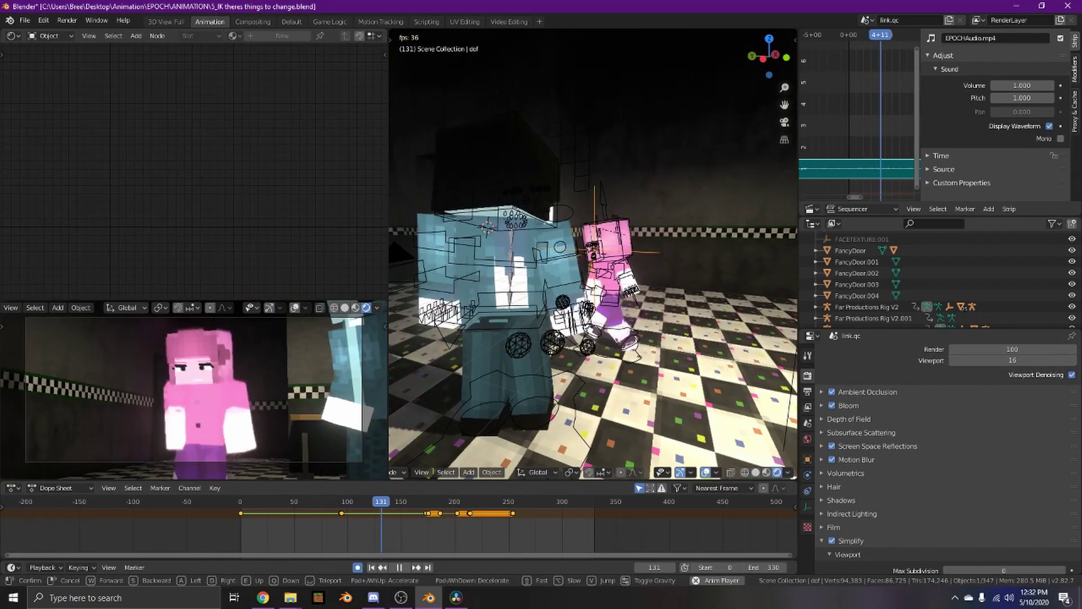
key(a)
click(593, 255)
key(shift+grave)
key(a)
click(593, 255)
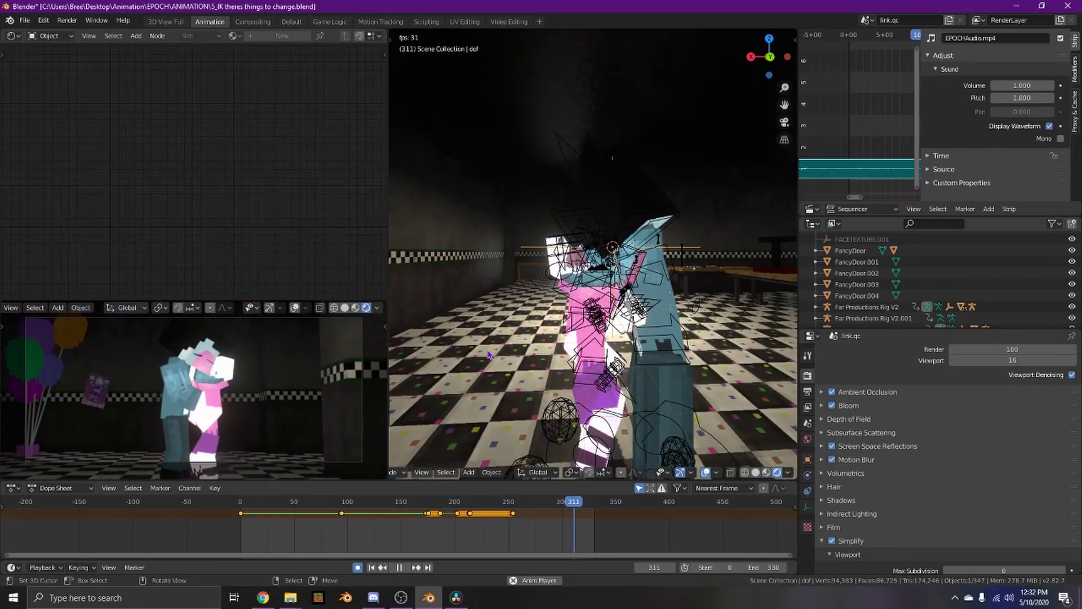
Stop playback at frame 314, hide the viewport overlays, and walk through the embracing characters to inspect them up close.
key(space)
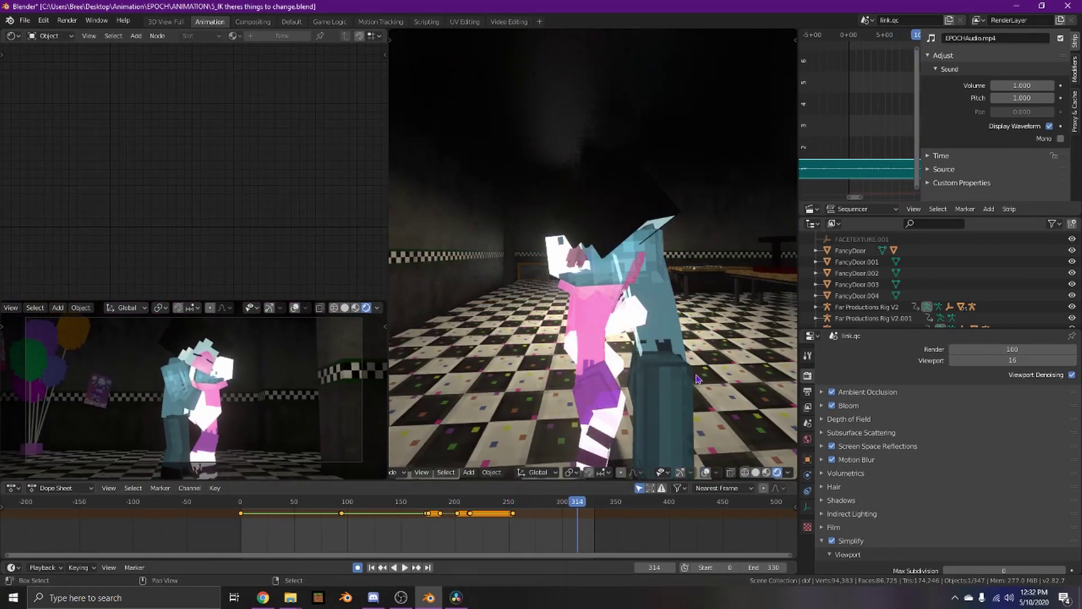
key(shift+grave)
key(w)
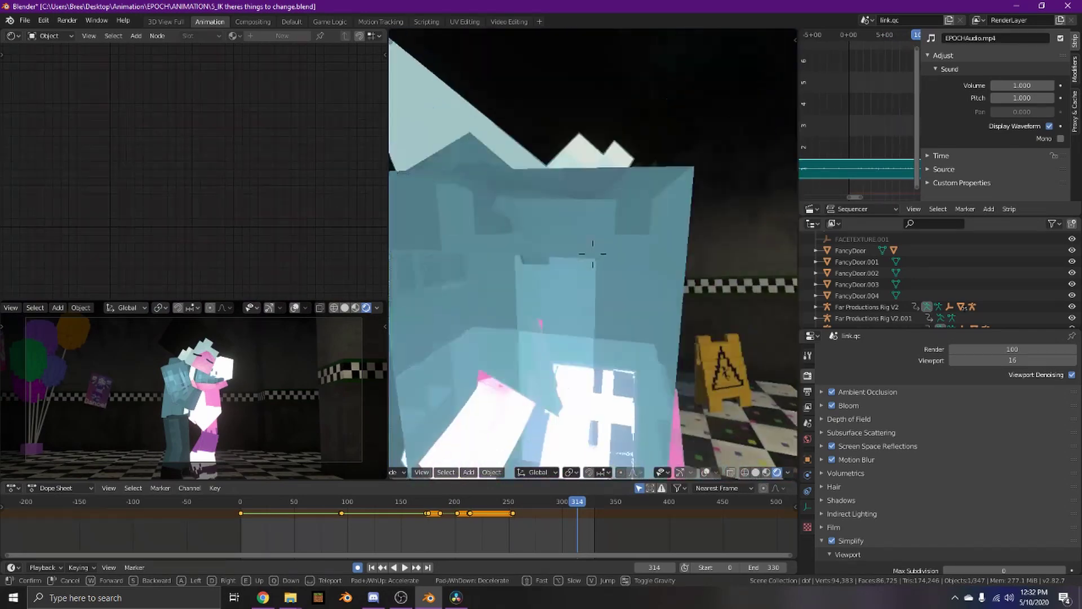
key(s)
key(w)
key(s)
key(w)
key(s)
key(w)
key(s)
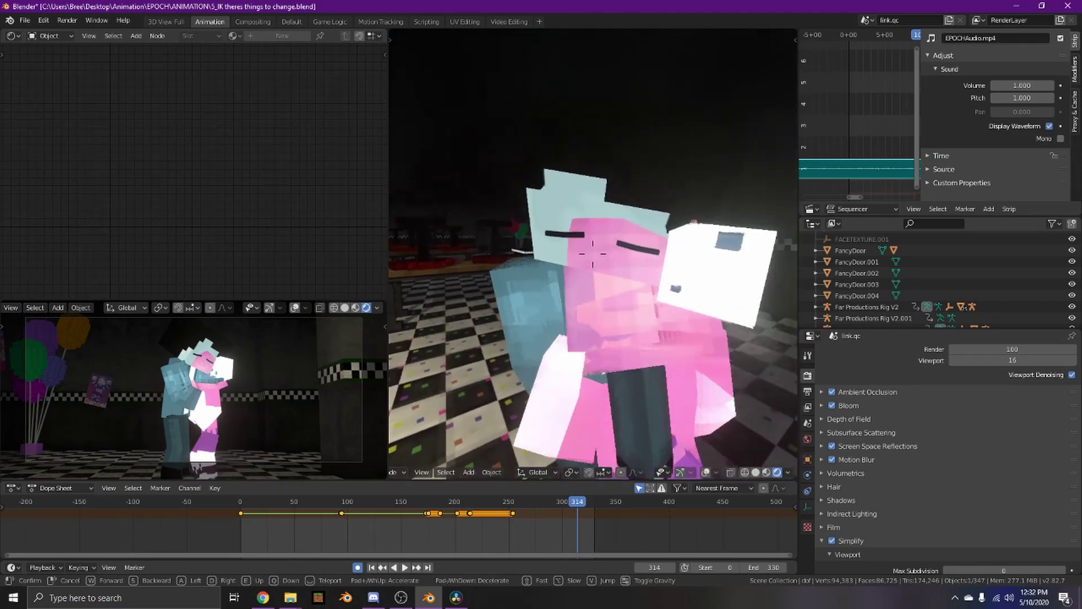
Inspect the embracing pair's overlapping heads and hands from several sides at frame 314.
key(s)
key(w)
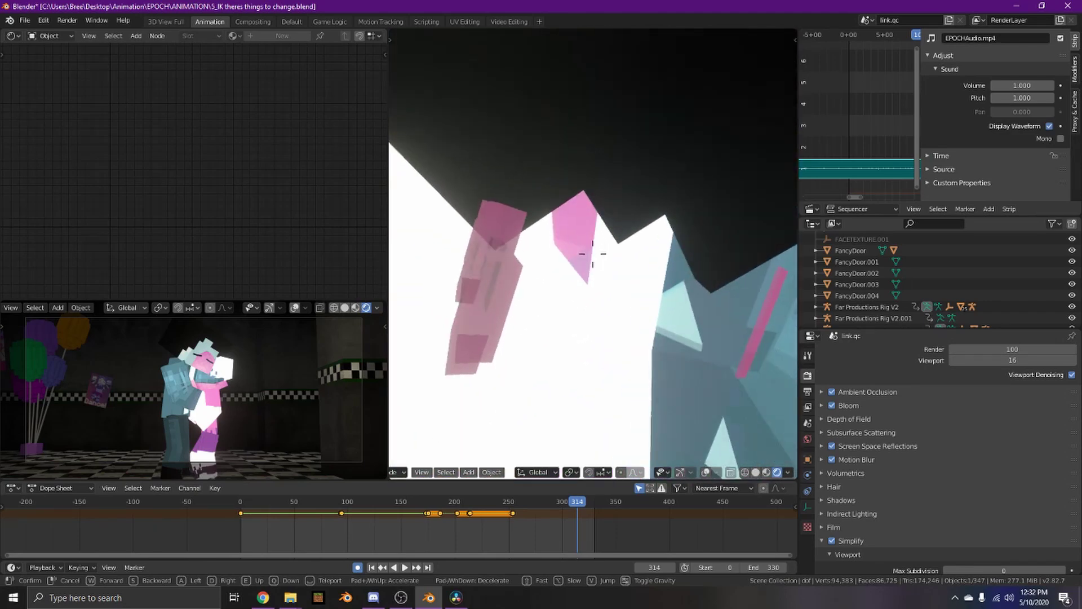
key(s)
key(w)
key(s)
key(w)
key(s)
Rewind the shot to frame 0 and play it from the start while walking through the room.
drag(578, 502, 194, 505)
key(shift+grave)
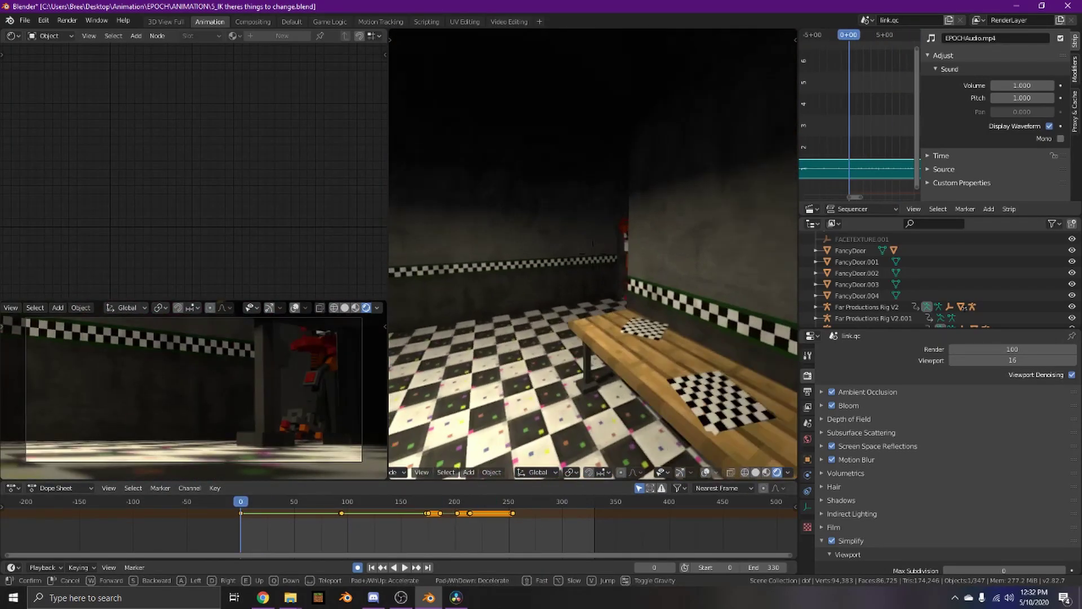
key(space)
key(shift+grave)
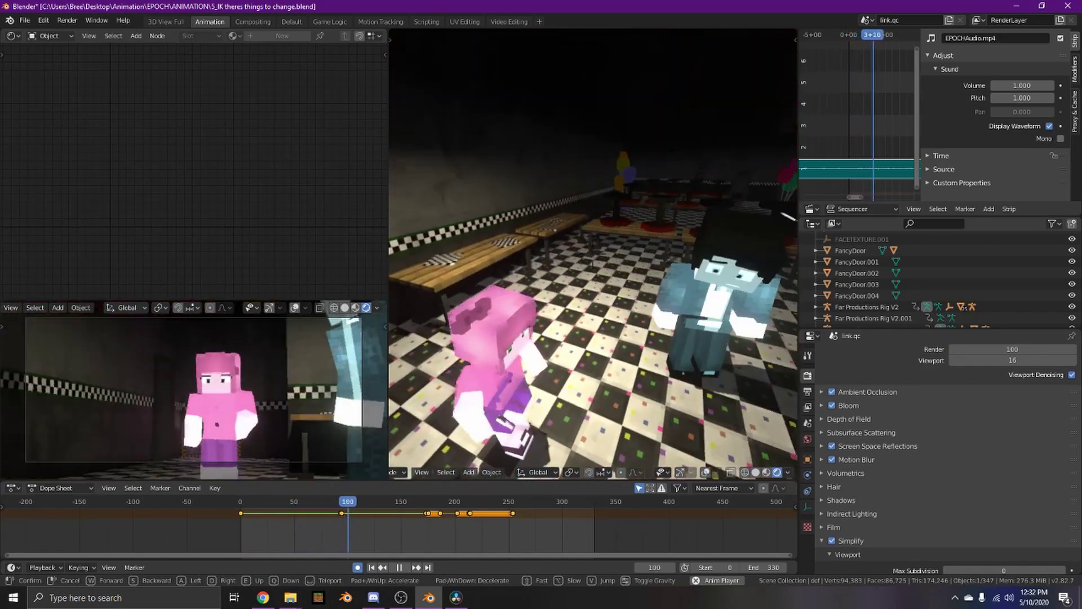
Walk up to and around the pink and blue characters during playback through their embrace, and stop the animation.
key(w)
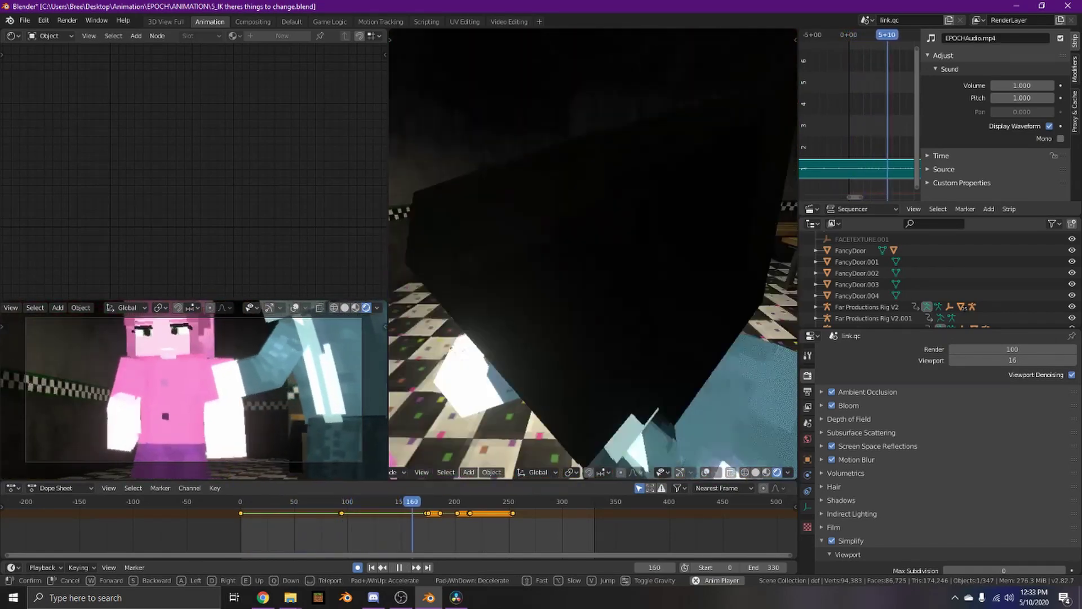
key(s)
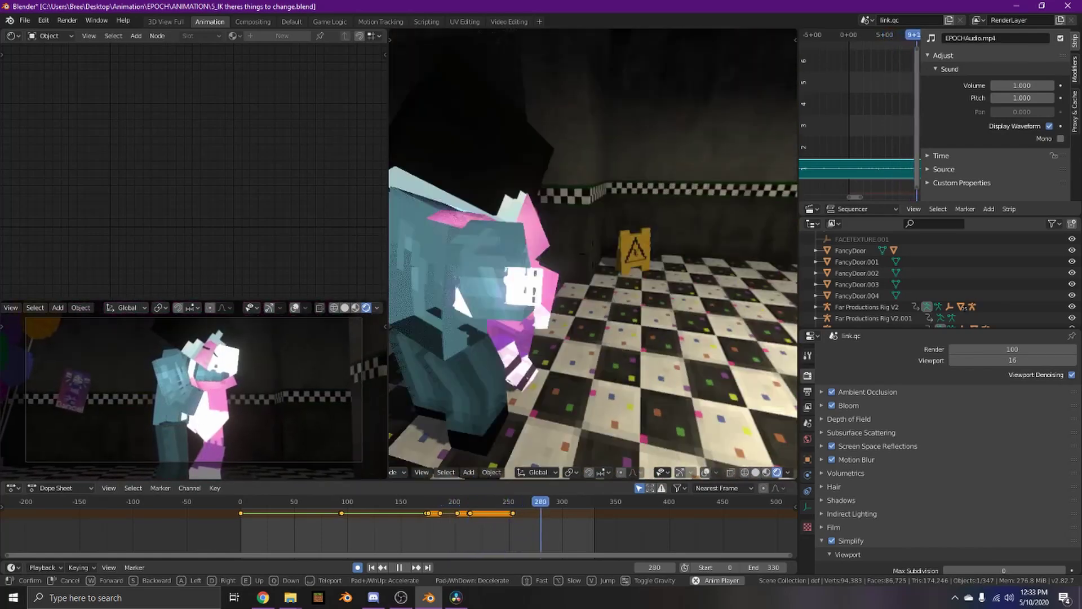
key(d)
click(603, 286)
key(space)
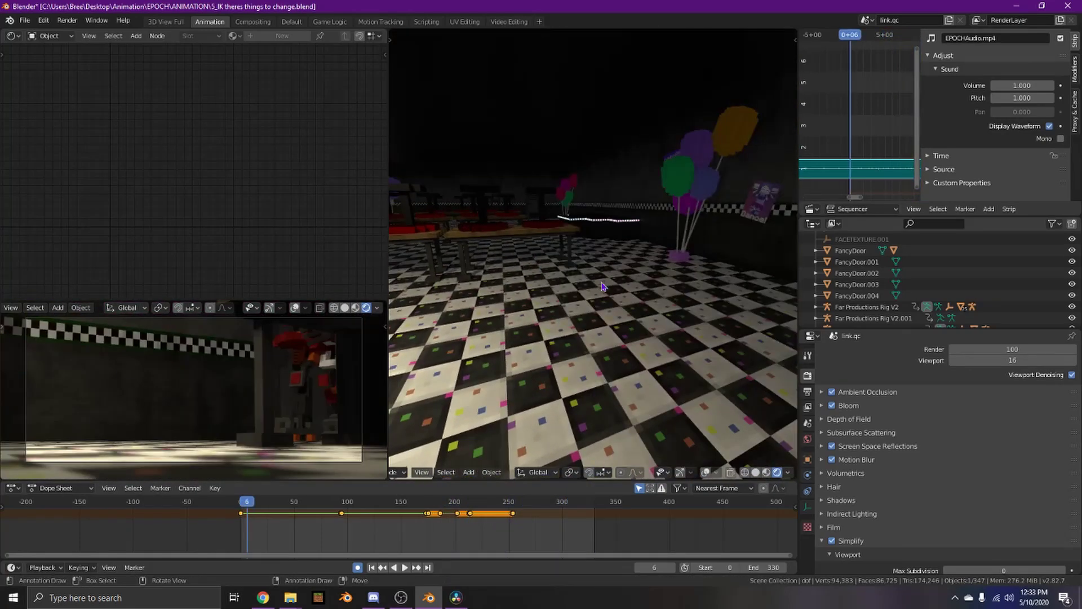
Jump to frame 310 and switch the walk-through viewport to solid shading.
click(573, 532)
key(shift+grave)
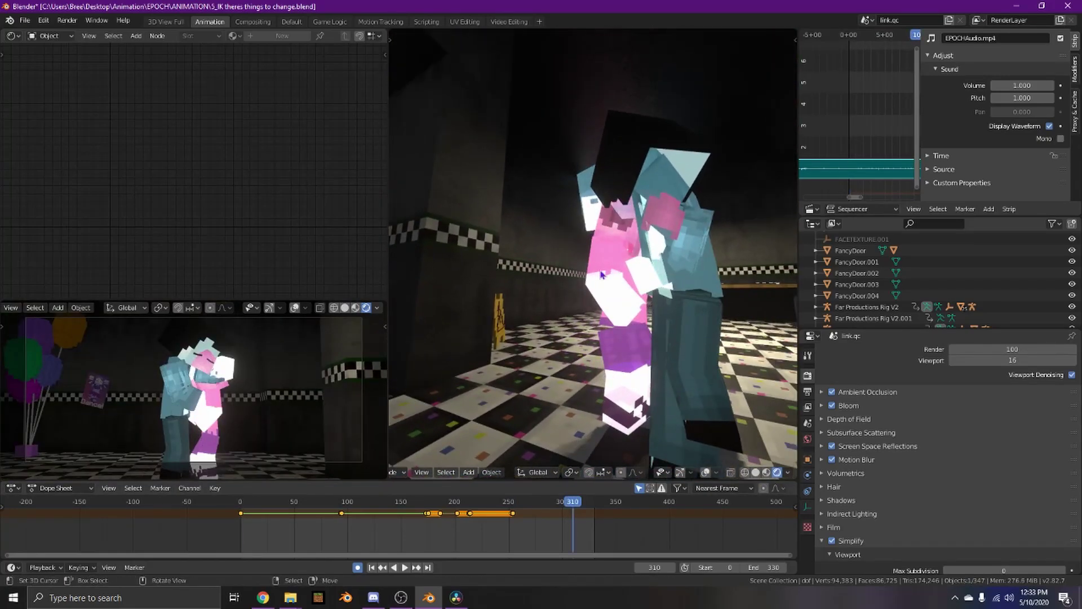
click(757, 473)
Walk around and into the embracing pair in solid shading to examine their bent arms, heads and facial geometry.
key(shift+grave)
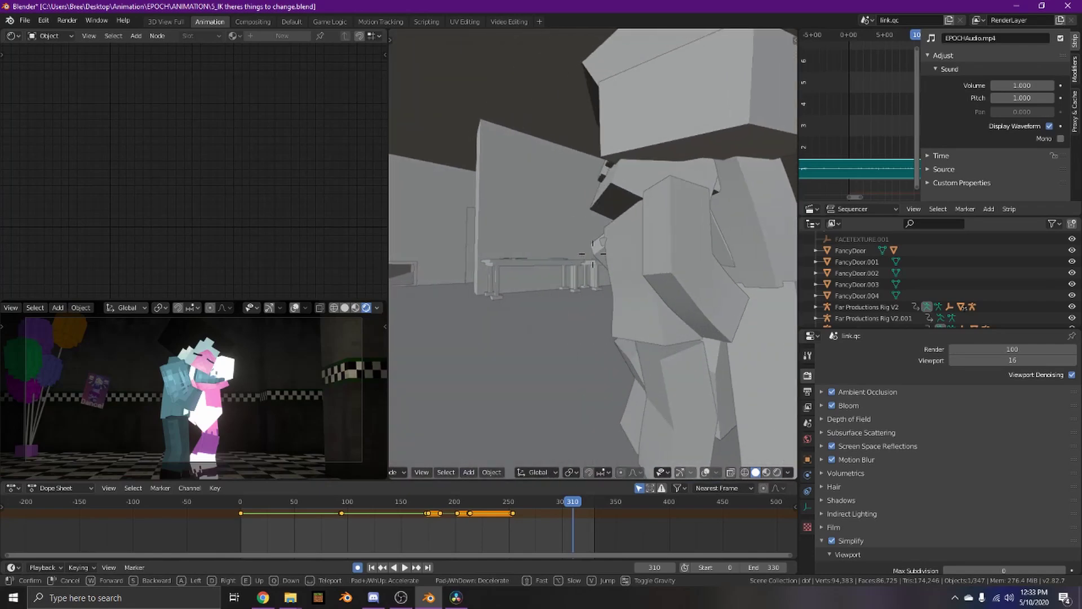
key(a)
key(w)
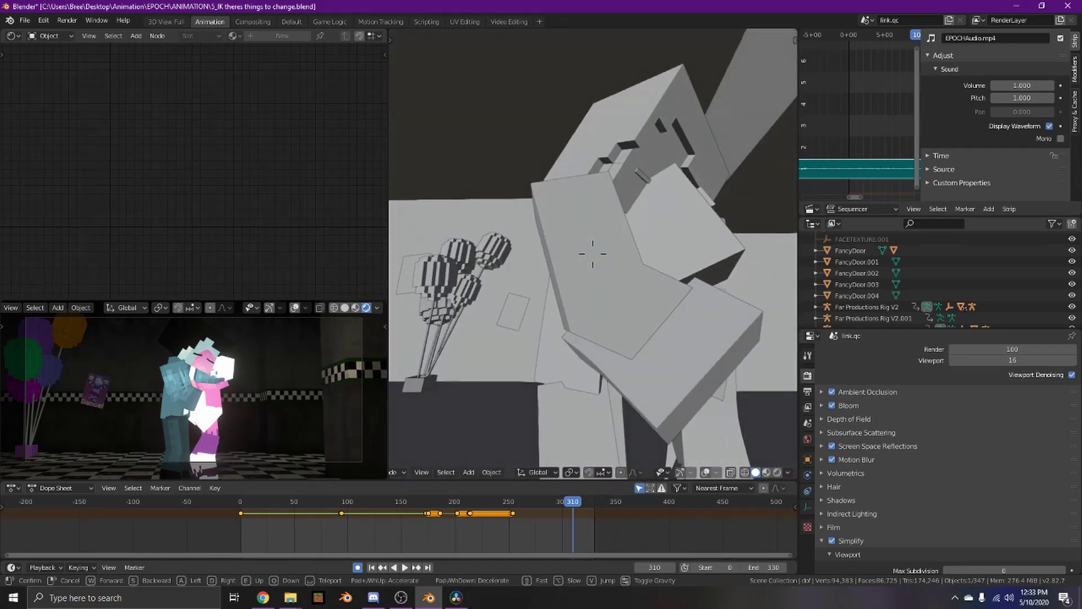
key(w)
key(s)
key(w)
key(s)
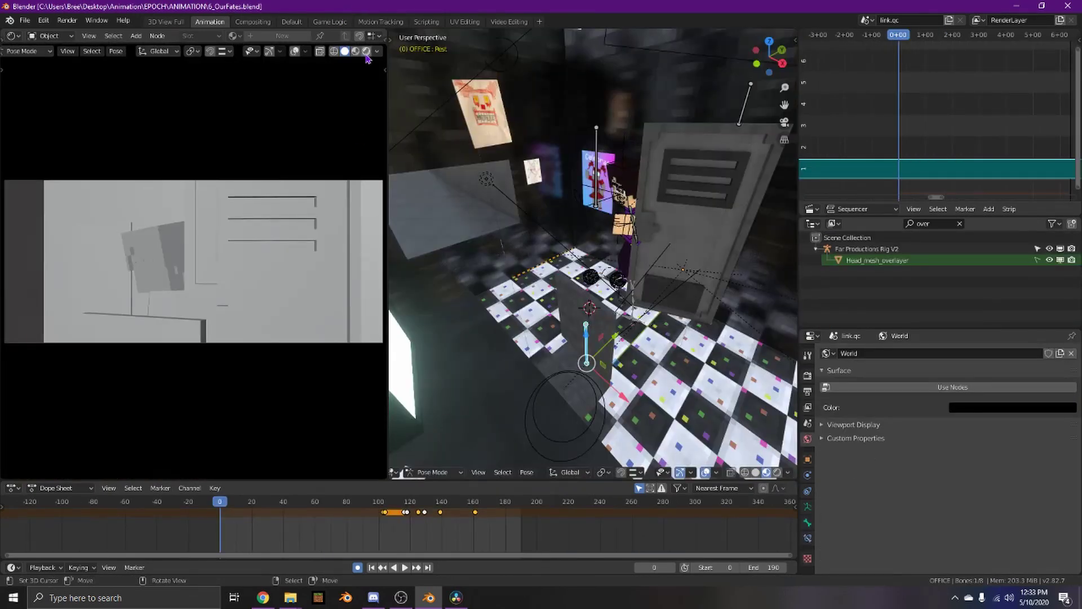
Switch the camera view of the "6_OurFates" scene to rendered shading.
click(366, 52)
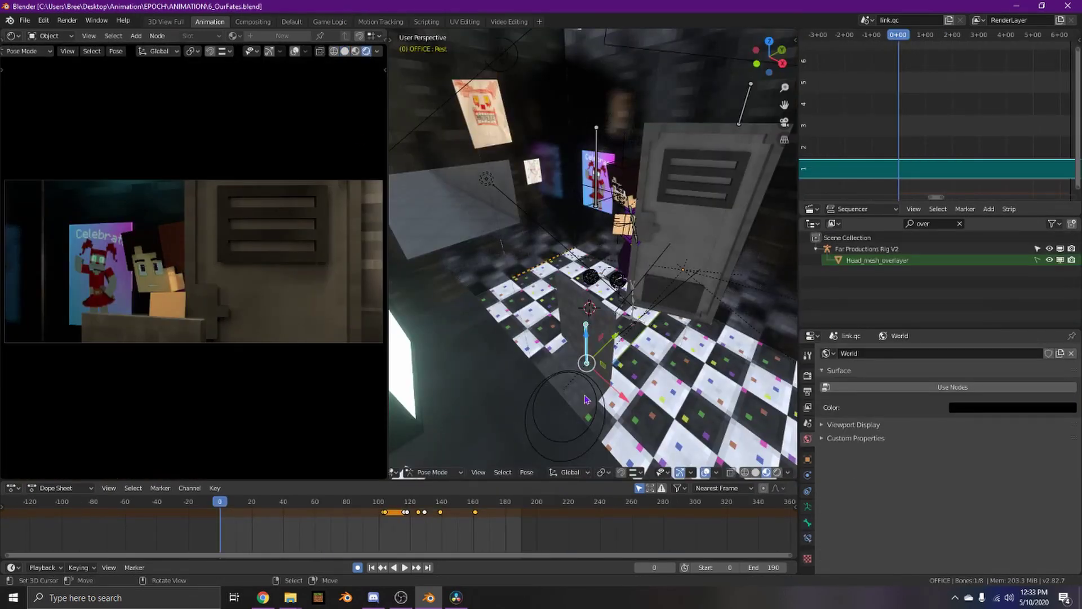
Show the office scene in rendered shading with overlays hidden and display the scene's render settings.
click(778, 473)
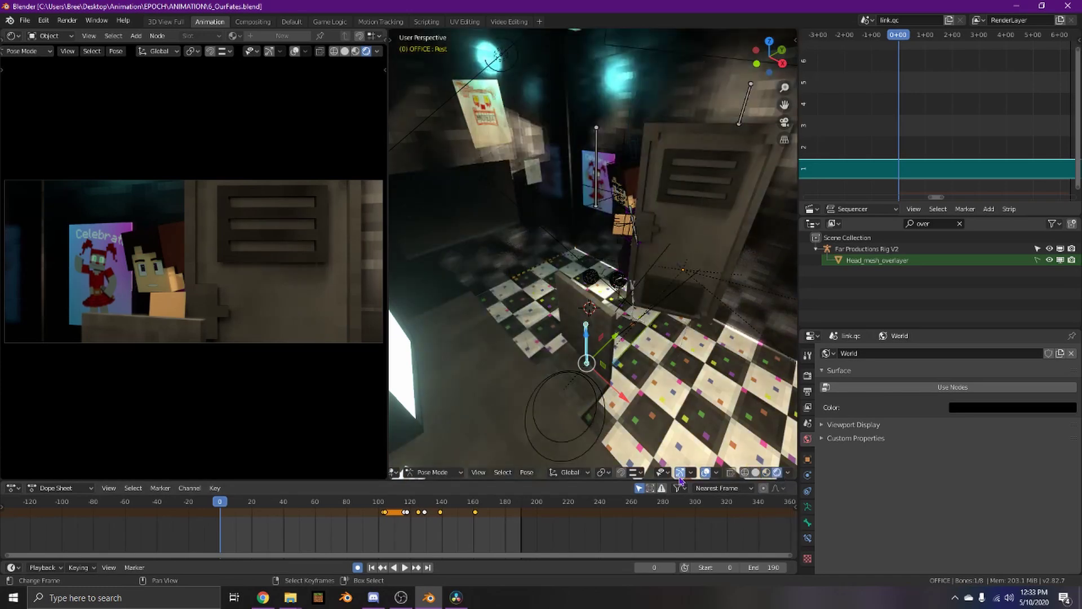
click(811, 390)
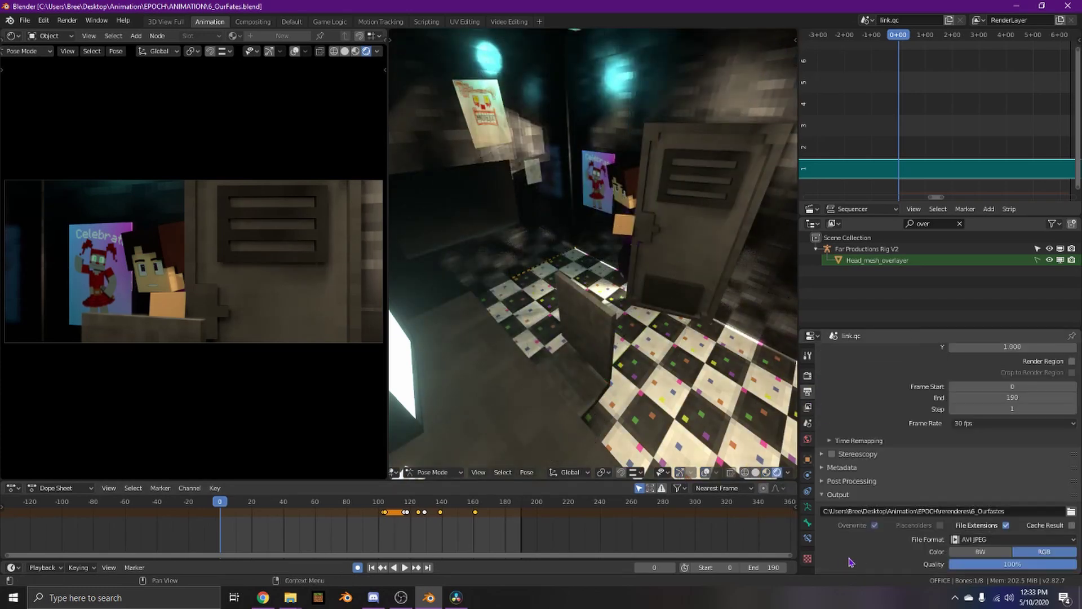
click(807, 376)
scroll(861, 480, down, 2)
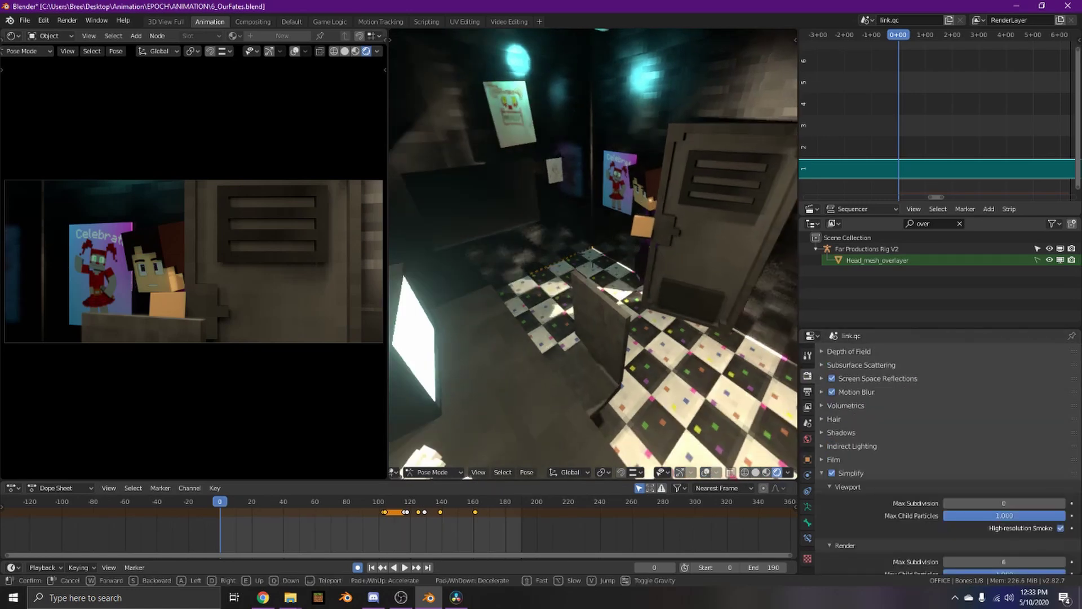
Fly through the office set and inspect the walls, hanging lights, desk area and the wall behind the posters.
key(s)
key(w)
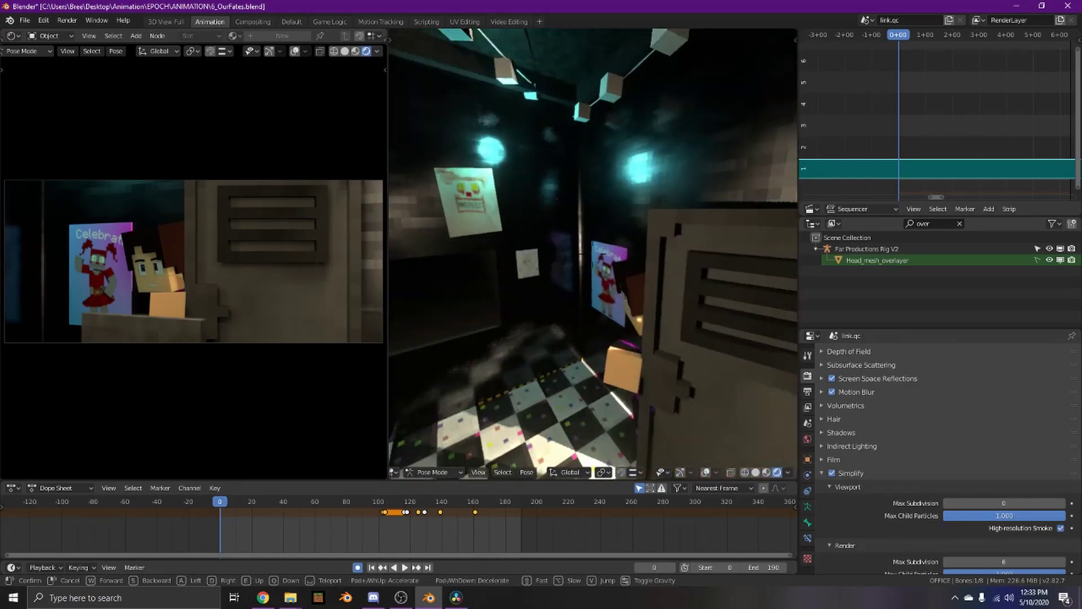
key(w)
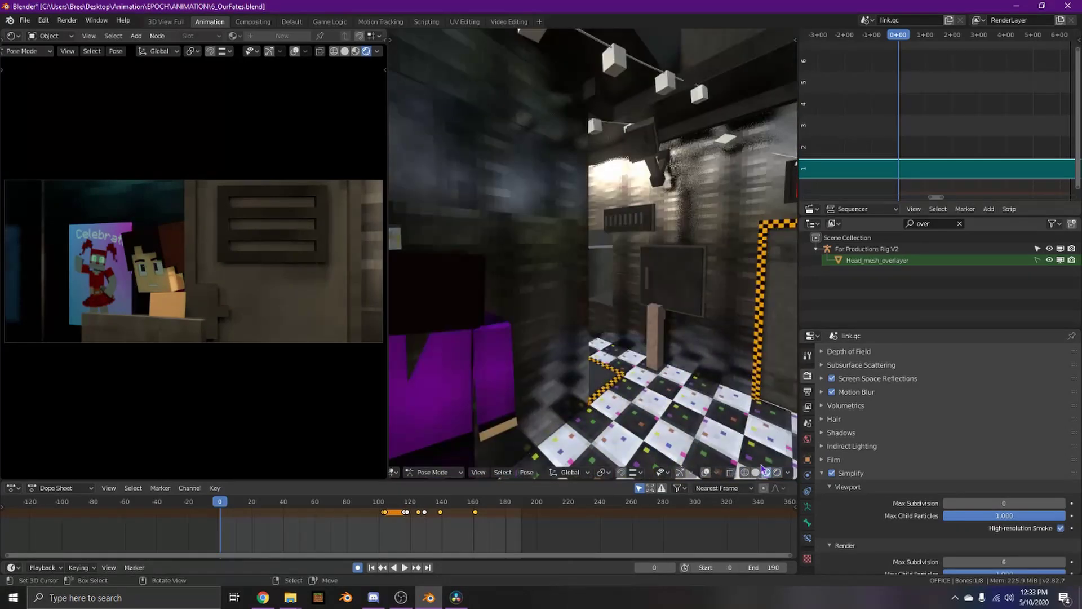
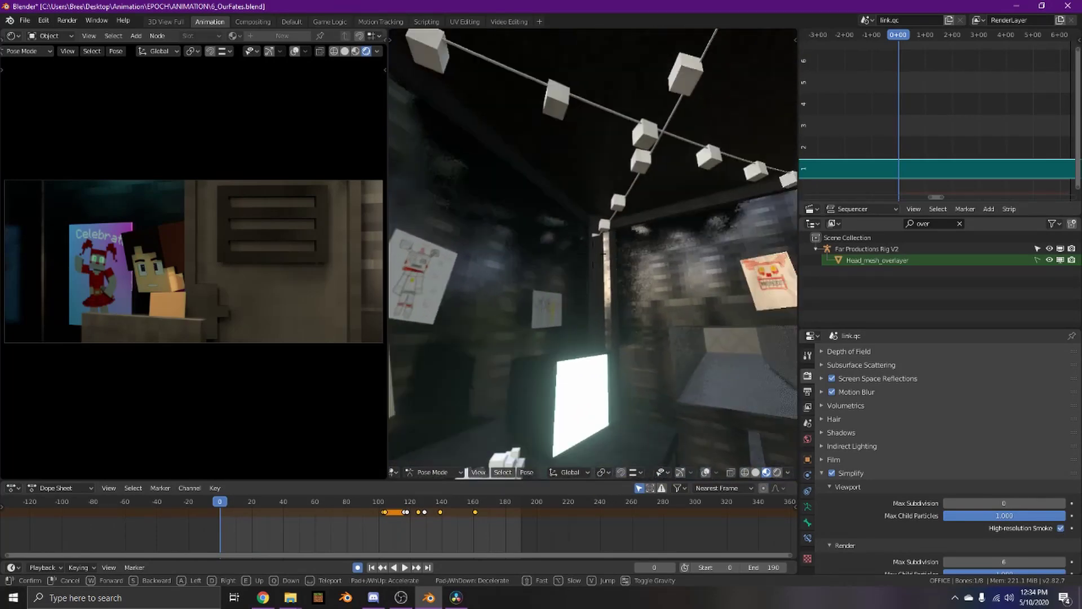
key(a)
key(w)
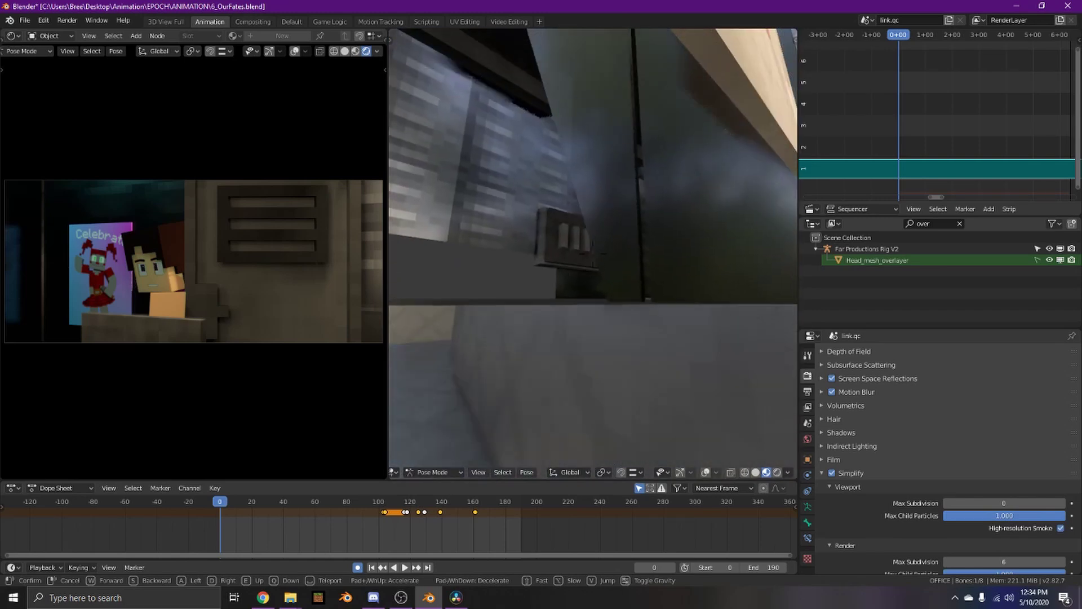
click(607, 229)
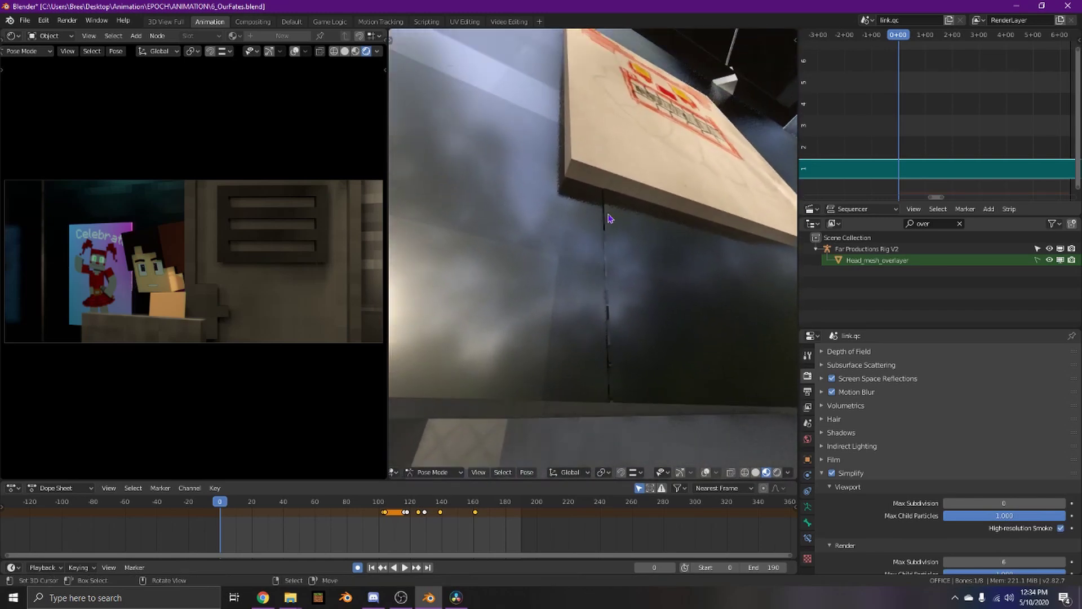
key(shift+grave)
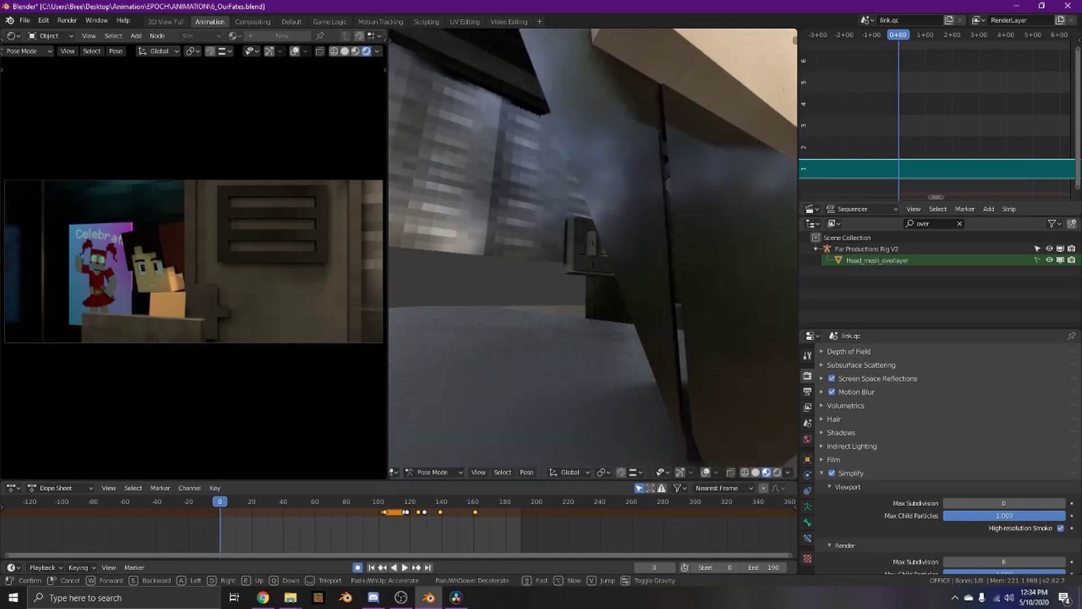
click(592, 230)
Examine the rabbit drawing and the Celebrate poster on the office walls up close.
key(shift+grave)
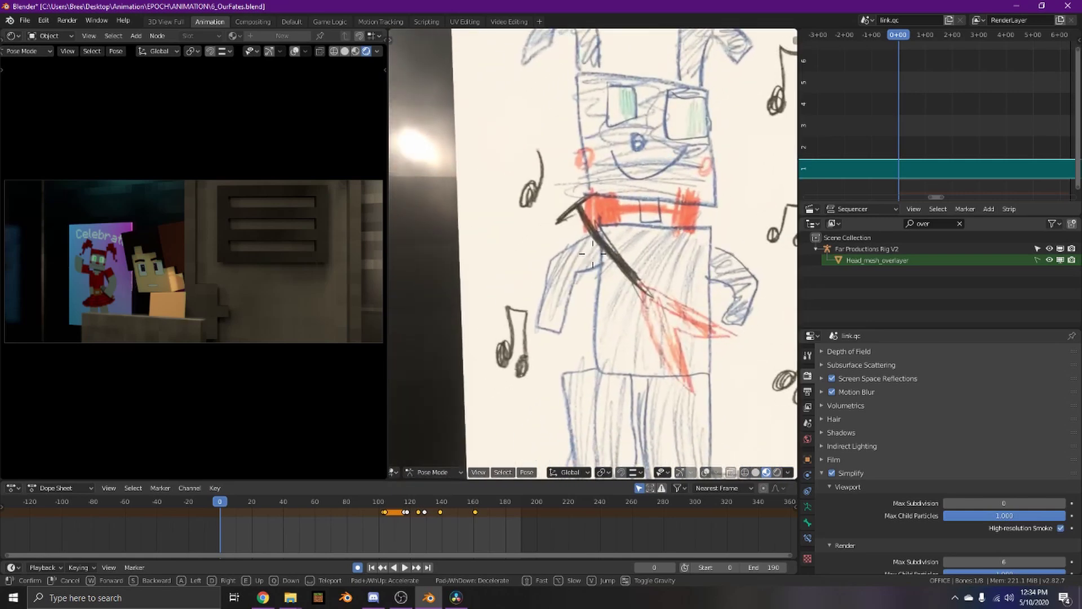
key(w)
click(592, 254)
key(shift+grave)
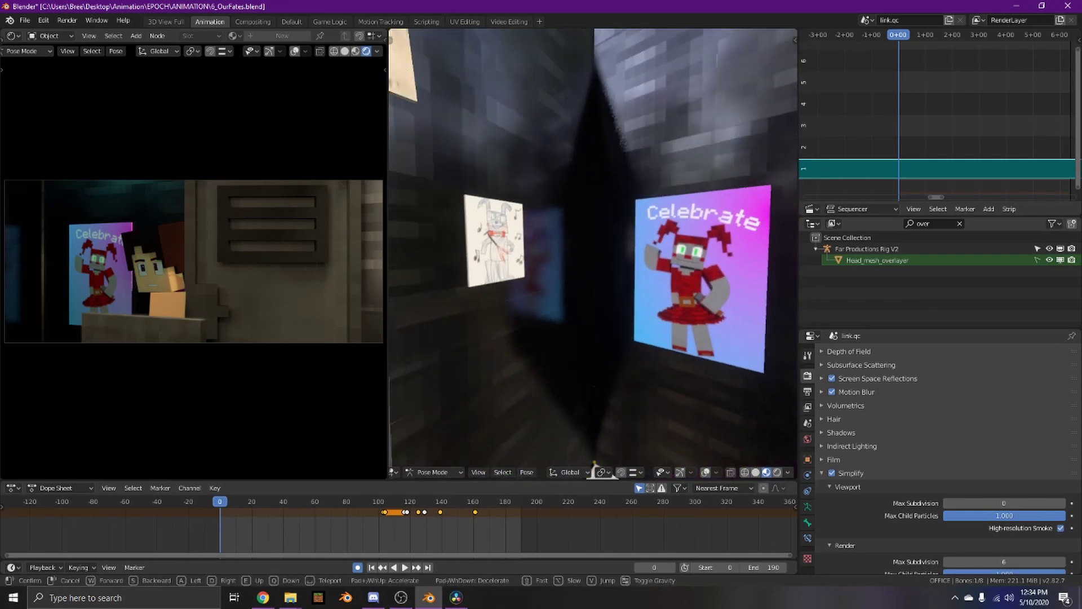
key(w)
click(592, 257)
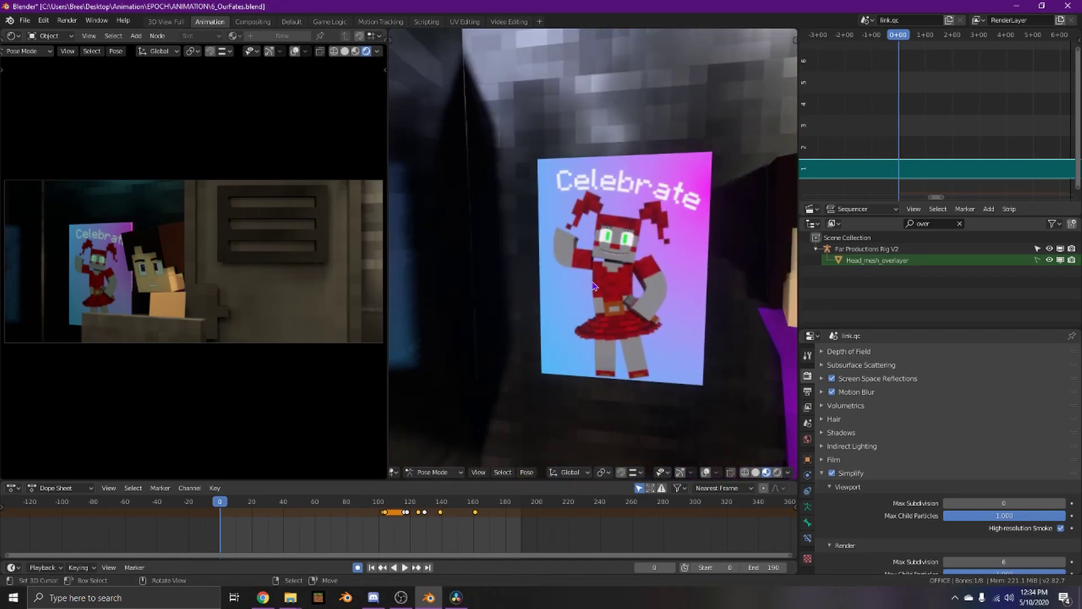
key(shift+grave)
key(w)
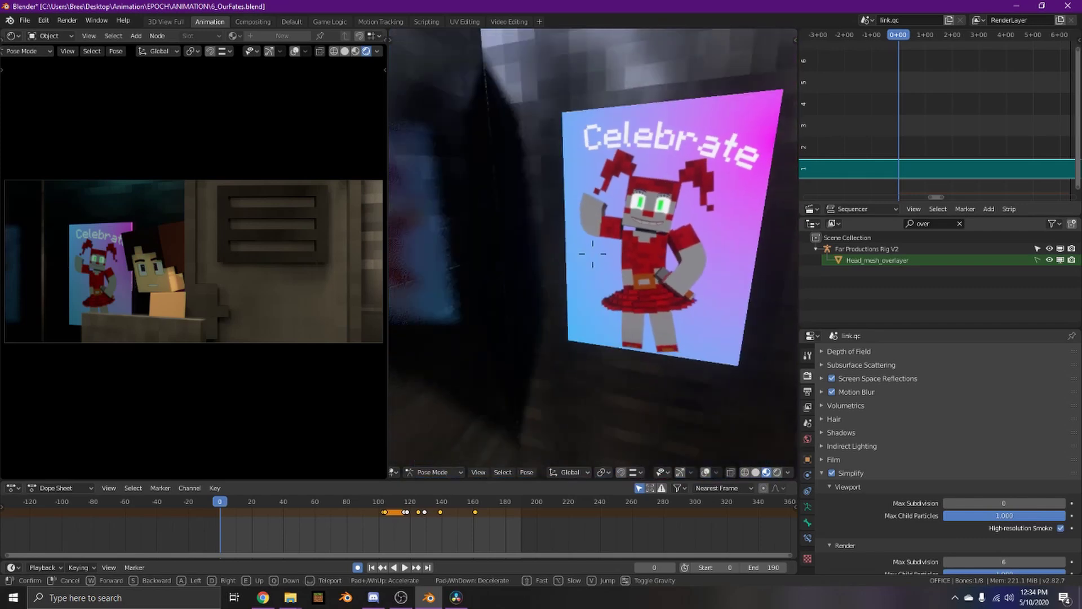
click(593, 256)
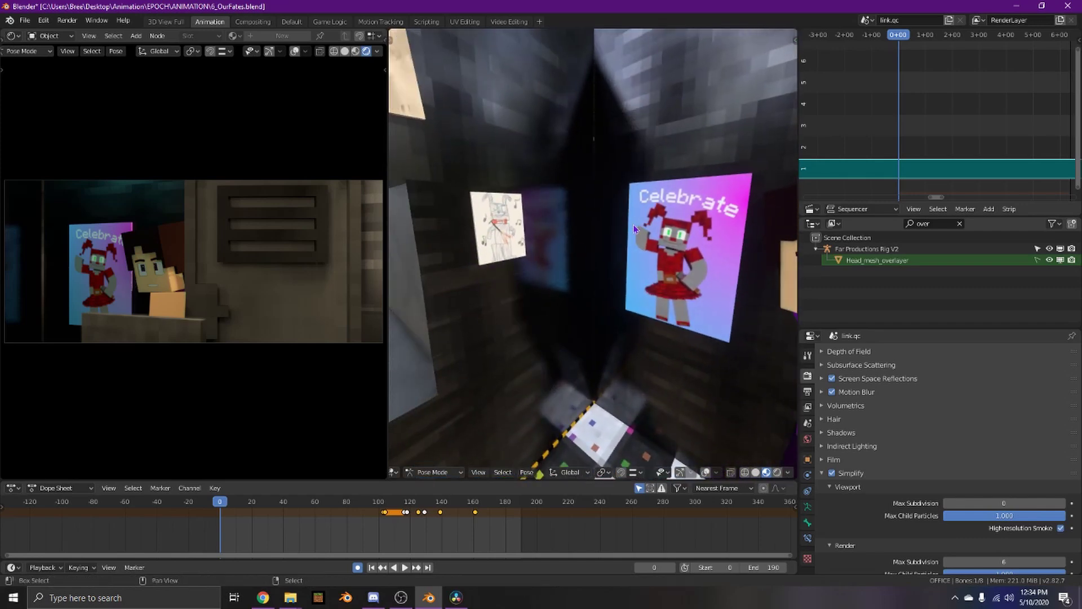
Fly around the purple-clothed character at the door and examine the figure and the dark end of the office.
key(shift+grave)
key(w)
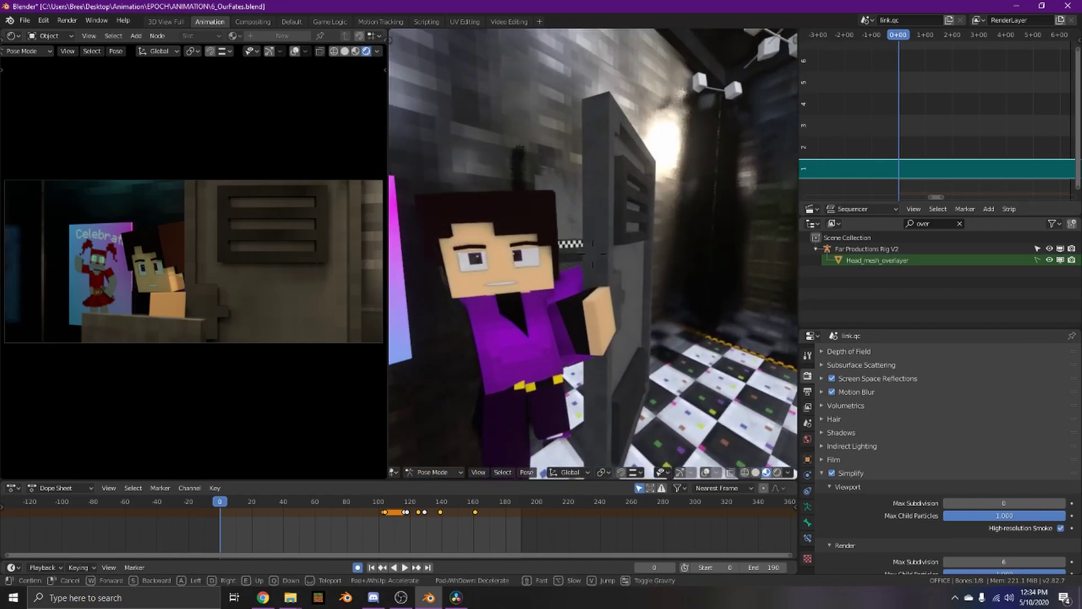
key(w)
key(w)
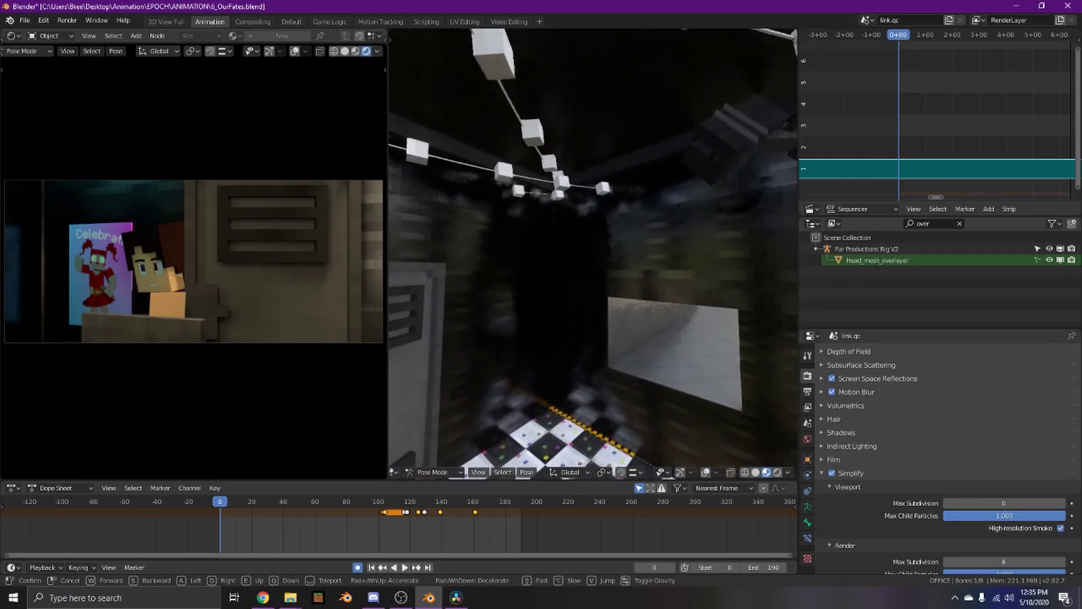
key(w)
key(s)
key(w)
click(594, 255)
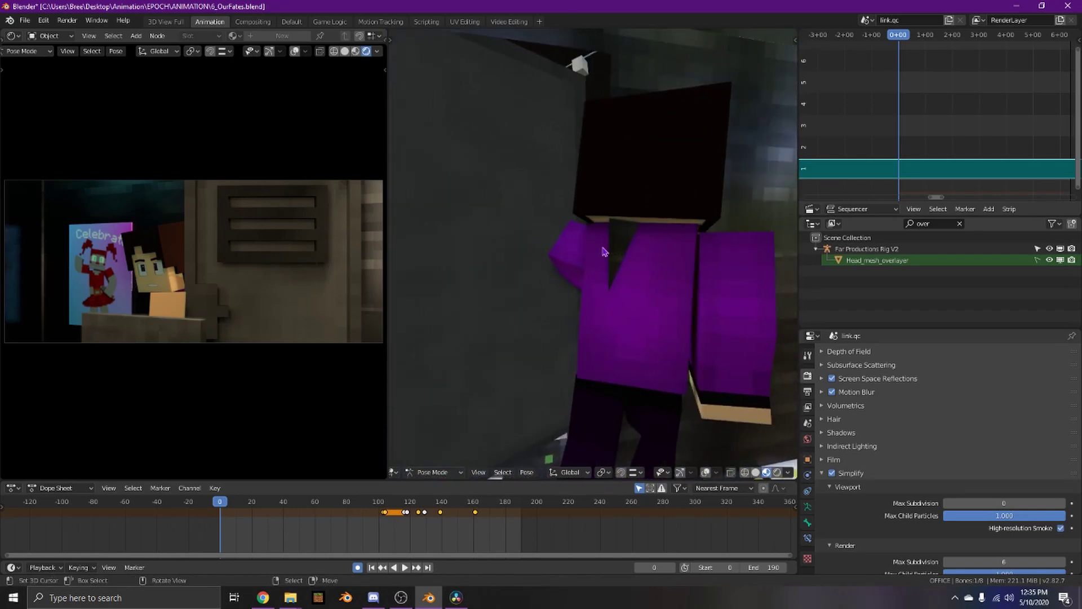
Switch the viewport to rendered shading and view the character and door from farther back outside the room.
click(778, 474)
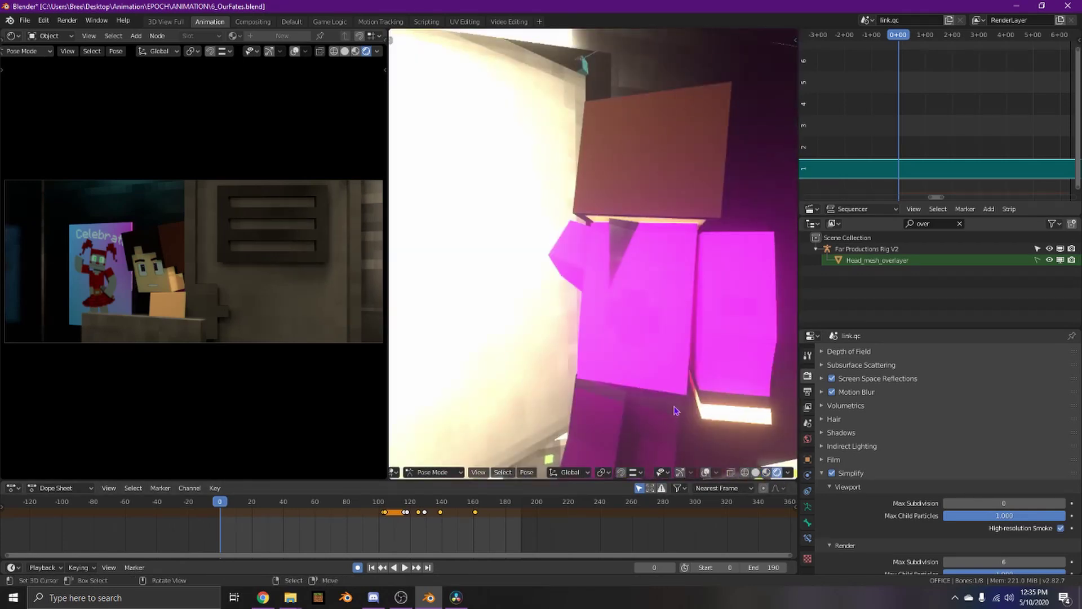
key(shift+grave)
key(s)
click(594, 255)
Play the office shot, show the EPOCHAudio.mp4 strip's properties in the sequencer, and replay the shot.
key(space)
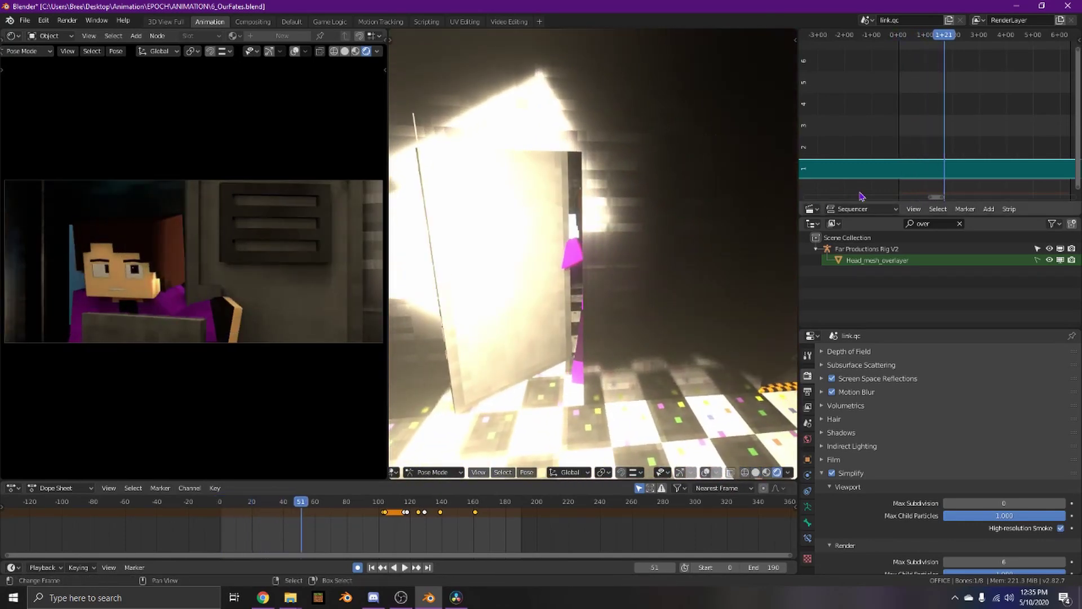
key(n)
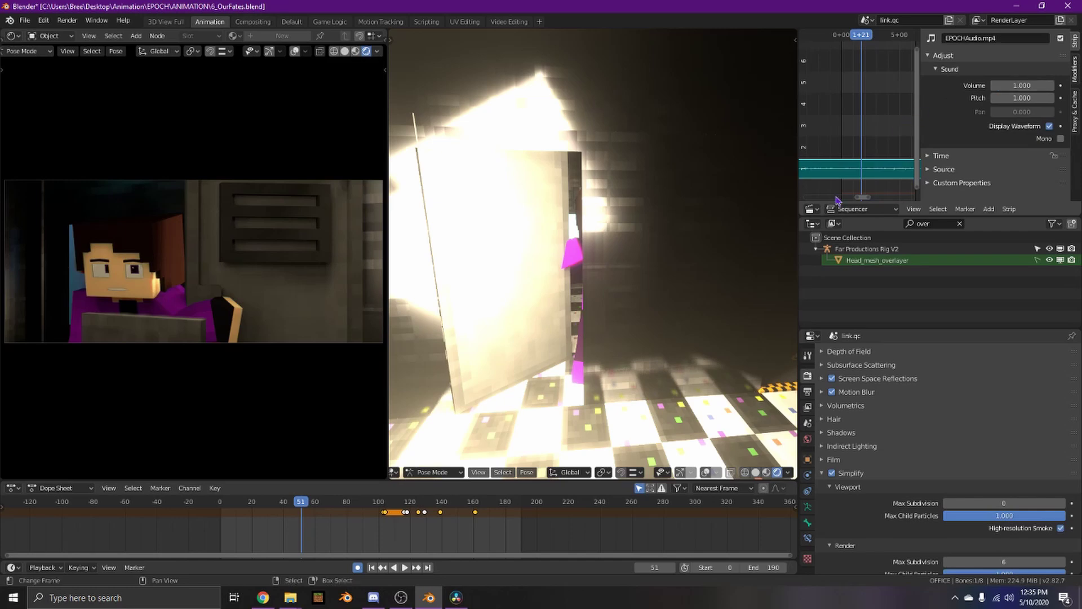
click(173, 510)
key(space)
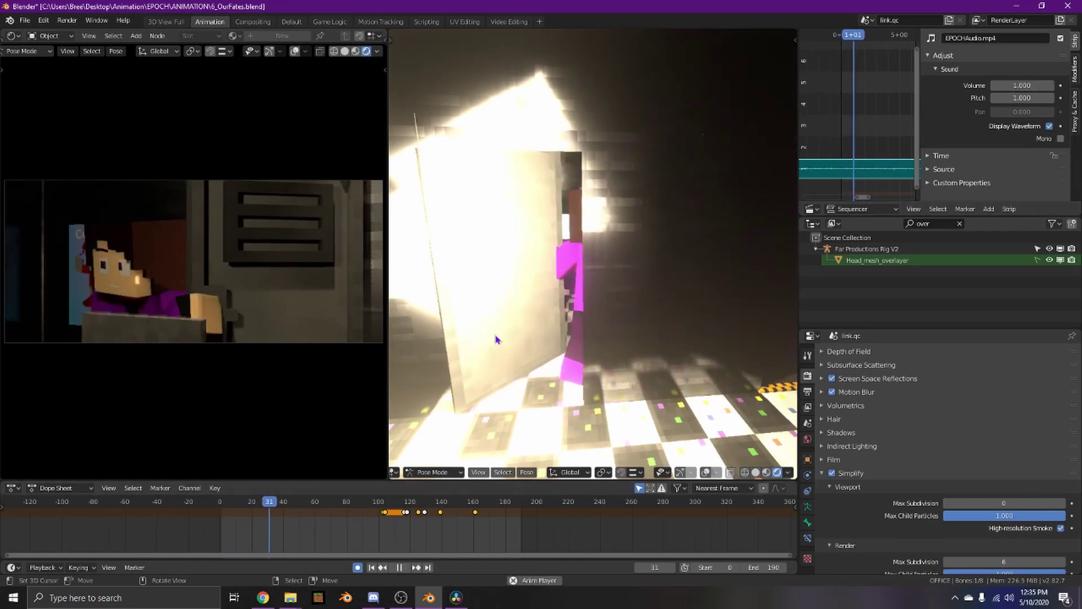
Scrub the shot back to frame 57 and view the character's pose at the door from the front.
key(shift+grave)
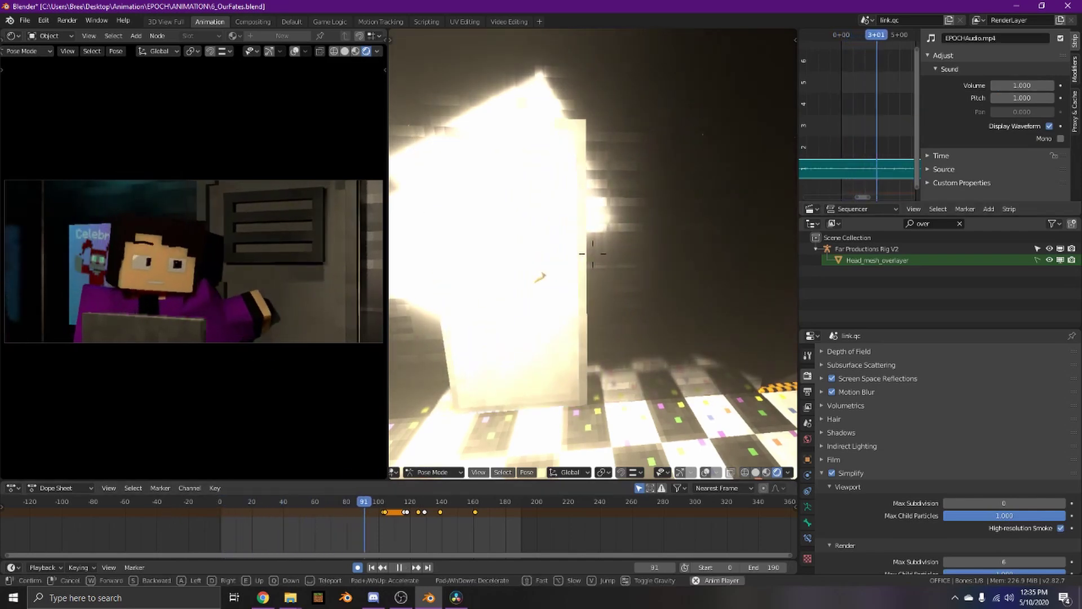
click(304, 529)
drag(305, 528, 295, 529)
key(space)
key(space)
key(space)
key(shift+grave)
key(w)
key(s)
click(595, 259)
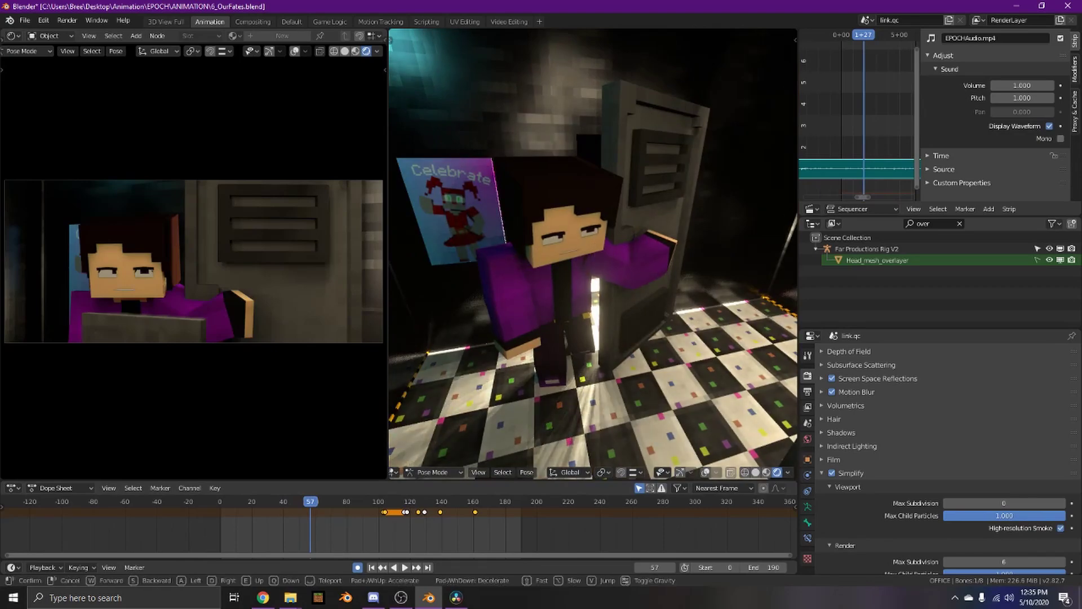
key(shift+grave)
click(595, 258)
Play the shot onward while viewing the character's walk to the desk from inside the office.
key(space)
key(shift+grave)
key(a)
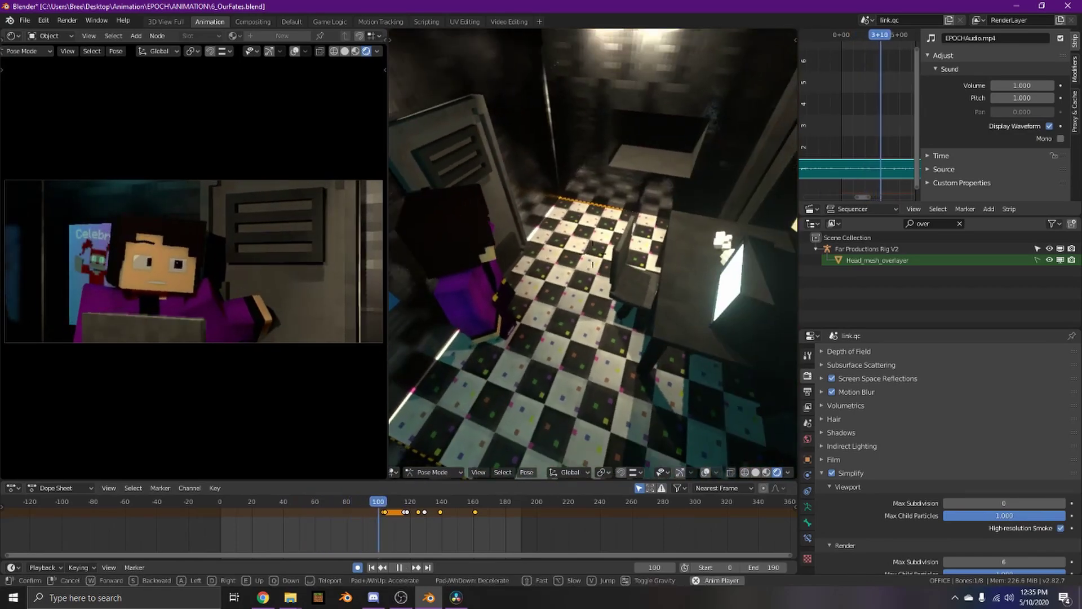
key(s)
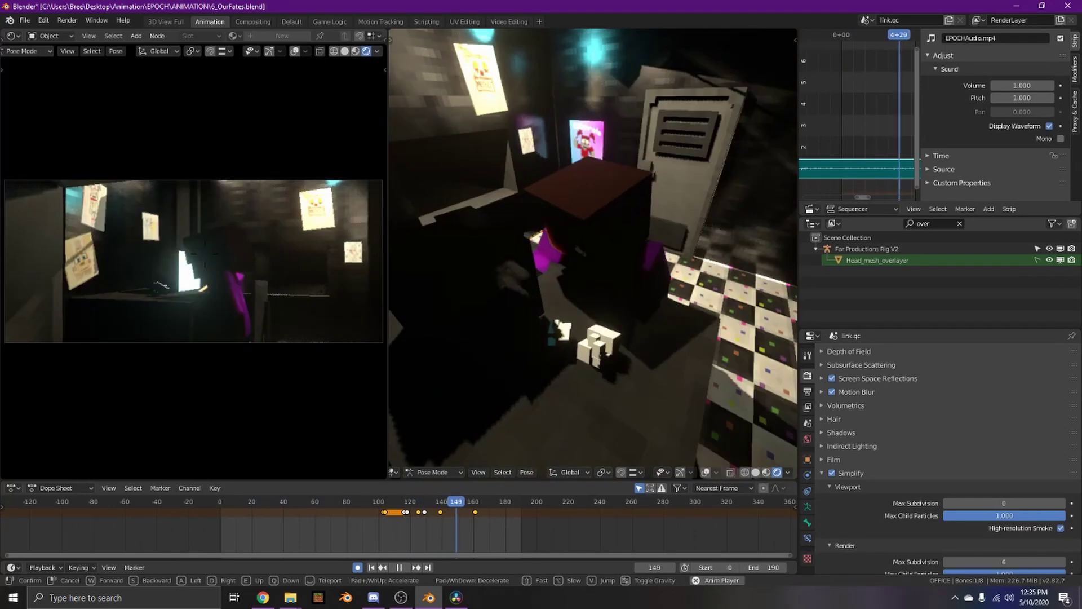
click(593, 255)
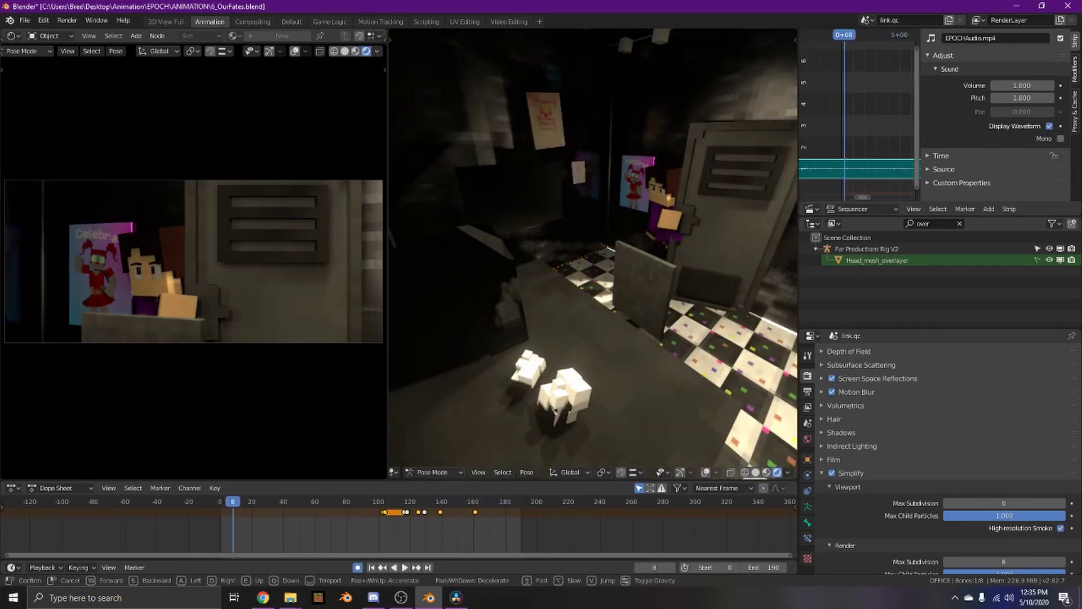
Play the end of the shot from about frame 150 and examine the desk, monitor and wall drawings at frame 164.
key(shift+grave)
click(592, 265)
click(457, 531)
key(space)
key(shift+grave)
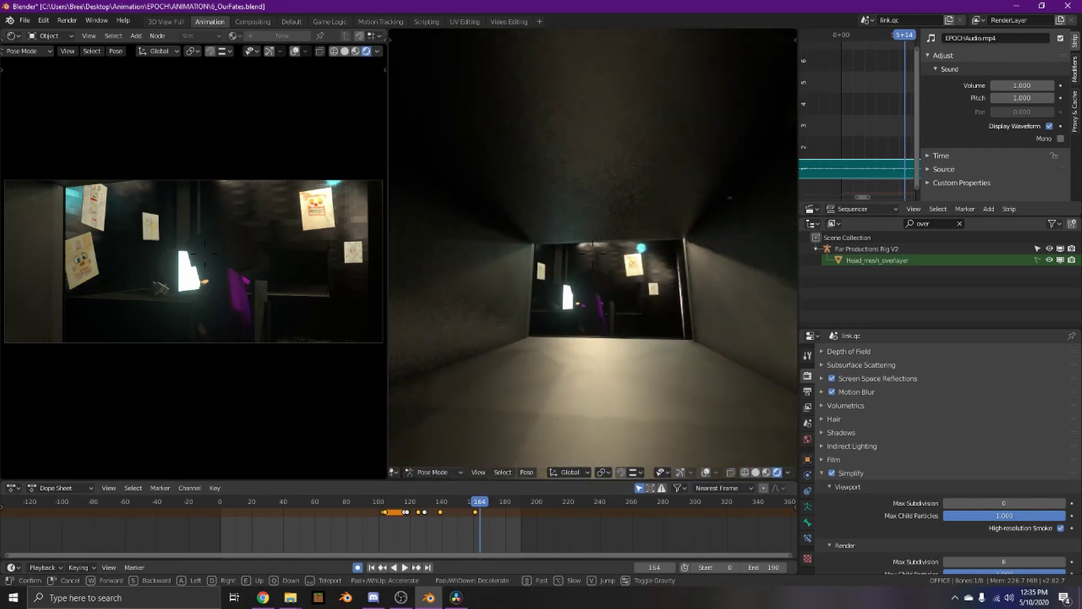
key(s)
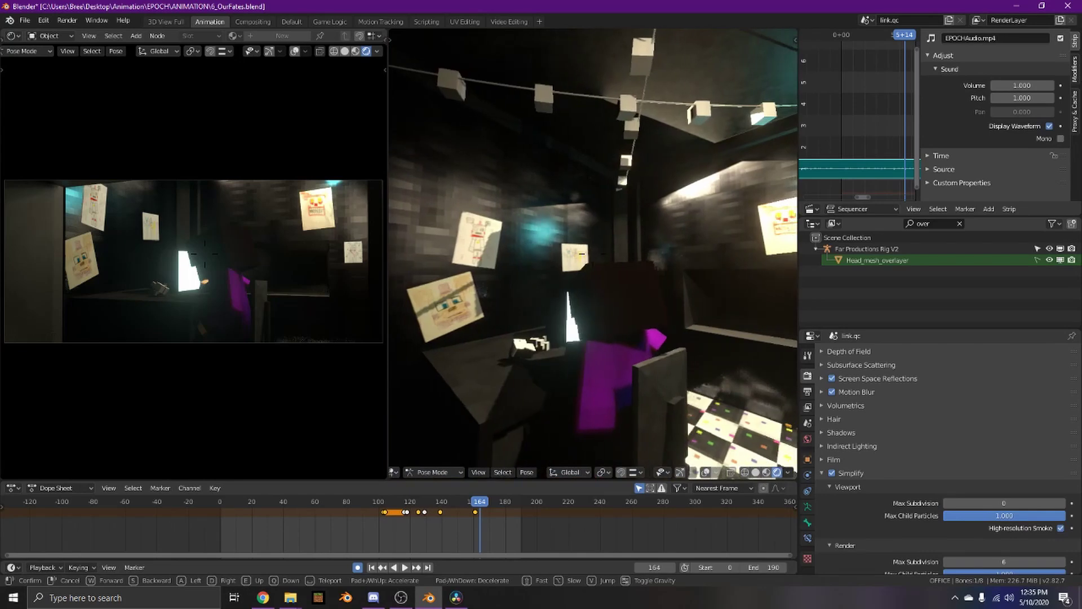
key(d)
key(a)
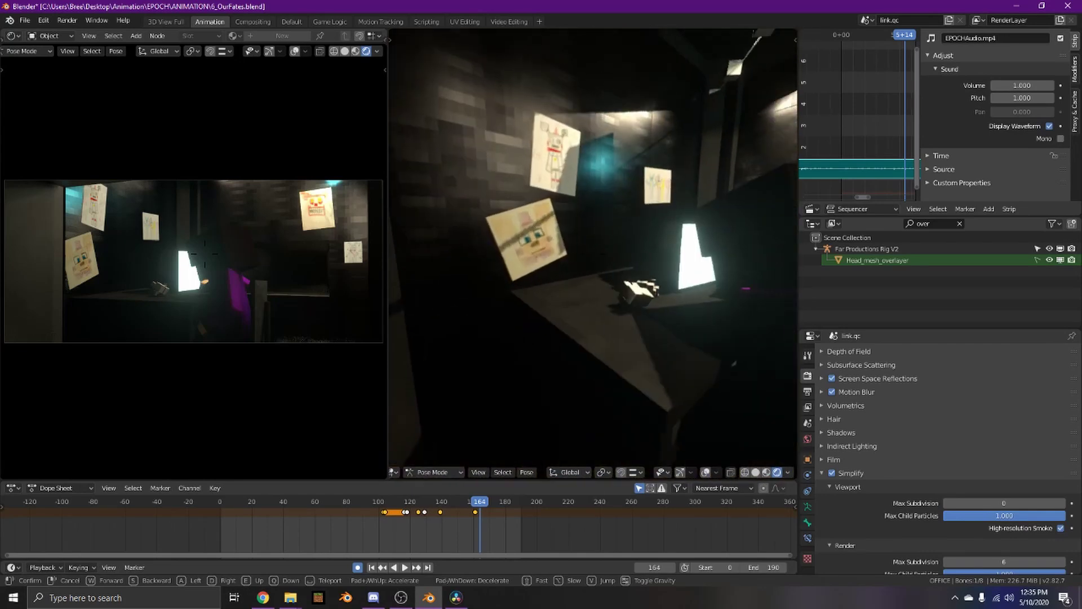
click(592, 253)
Open the scene file 7_Choose.blend from the ANIMATION folder.
click(27, 21)
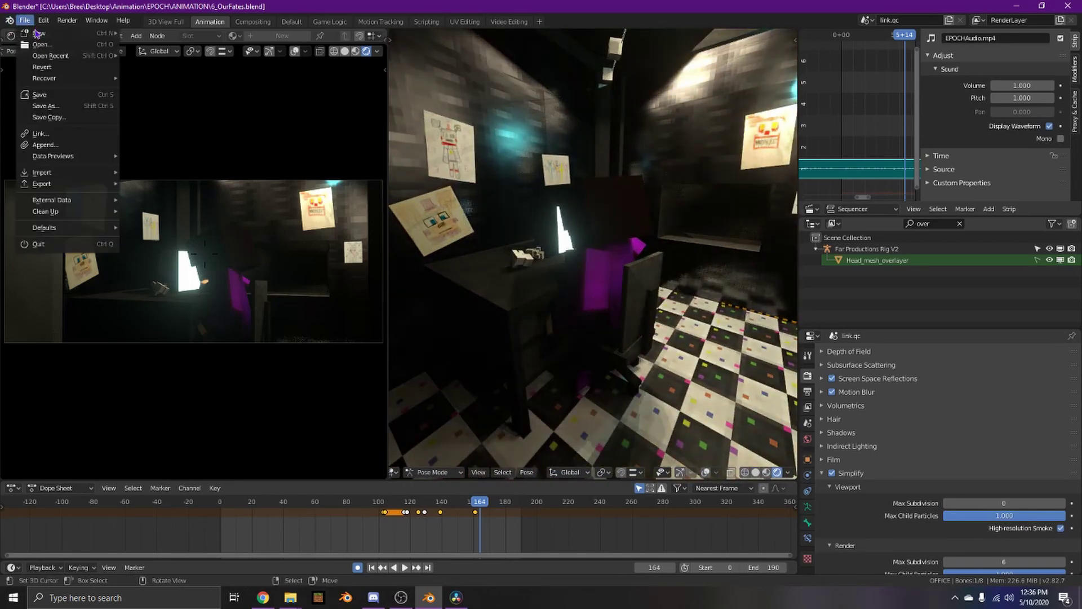
click(57, 47)
click(556, 314)
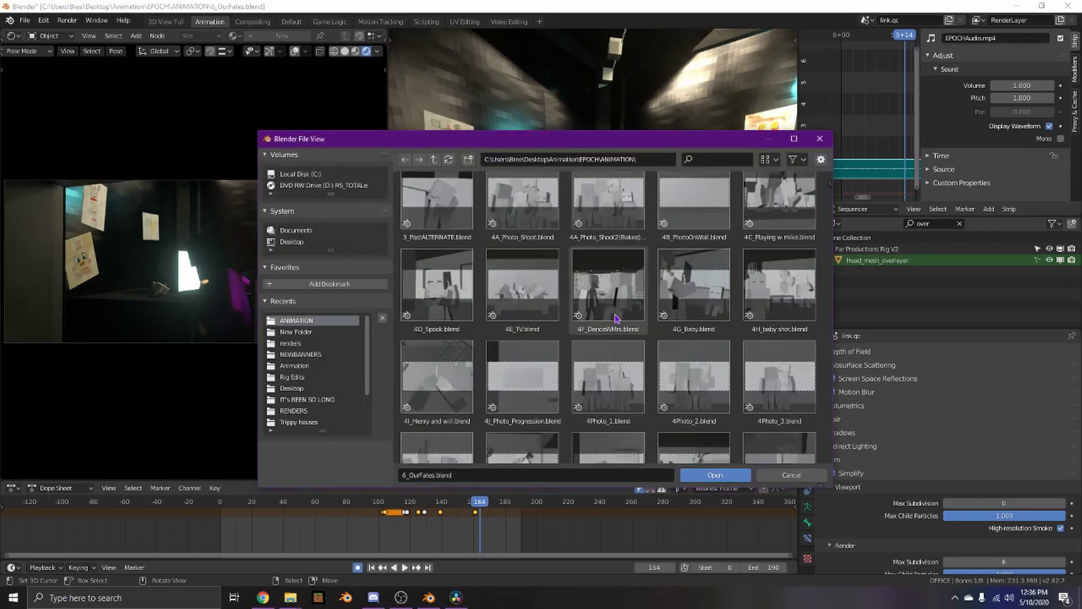
double_click(694, 355)
Examine the hunched long-eared character in the red-lit checkered room at frame 0 from afar and up close.
key(shift+grave)
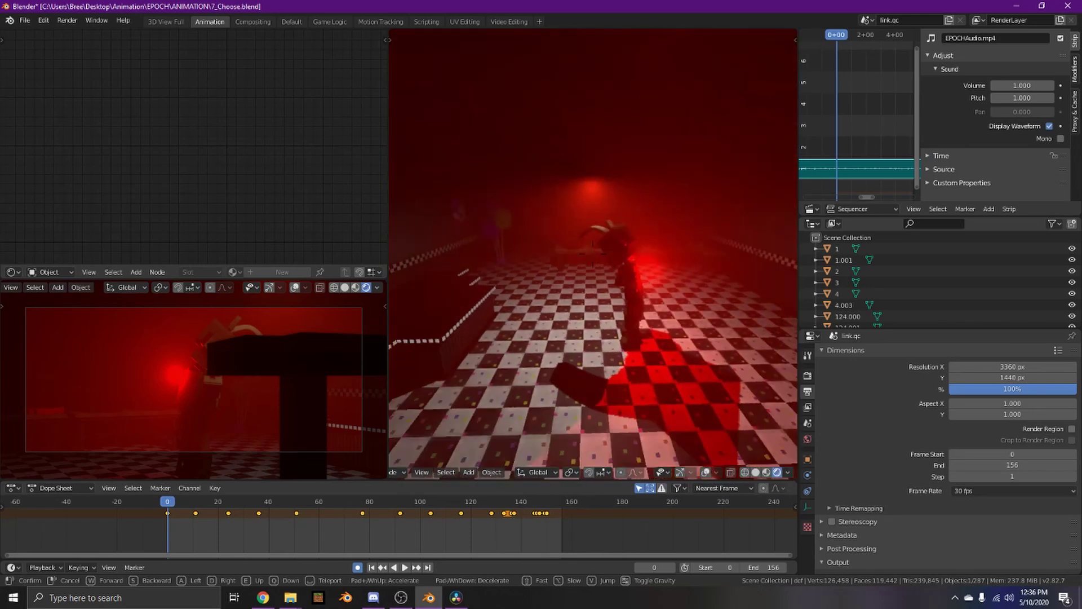
key(s)
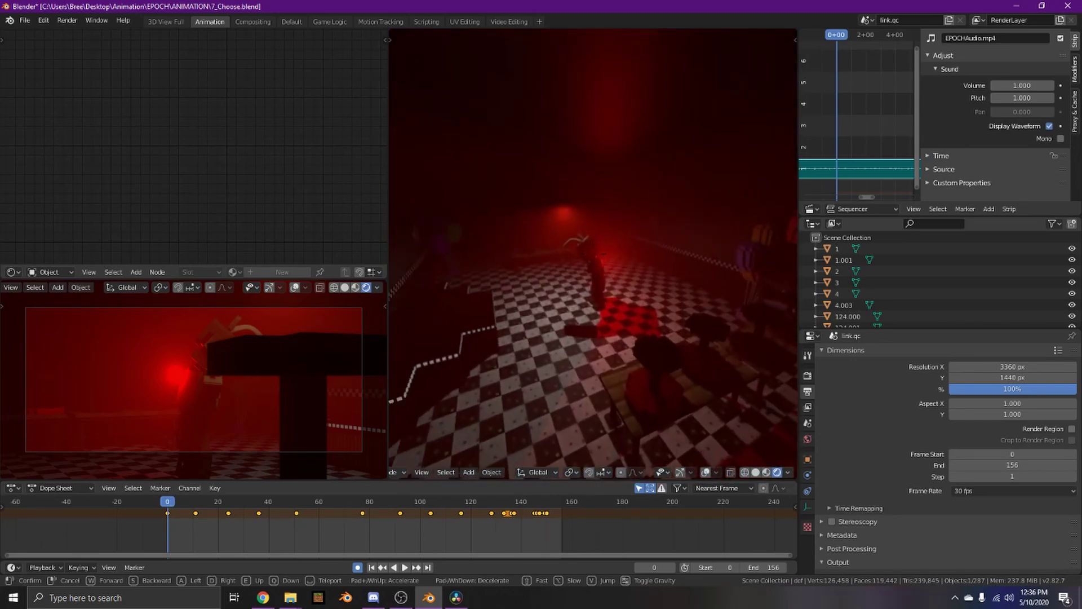
key(w)
key(s)
key(w)
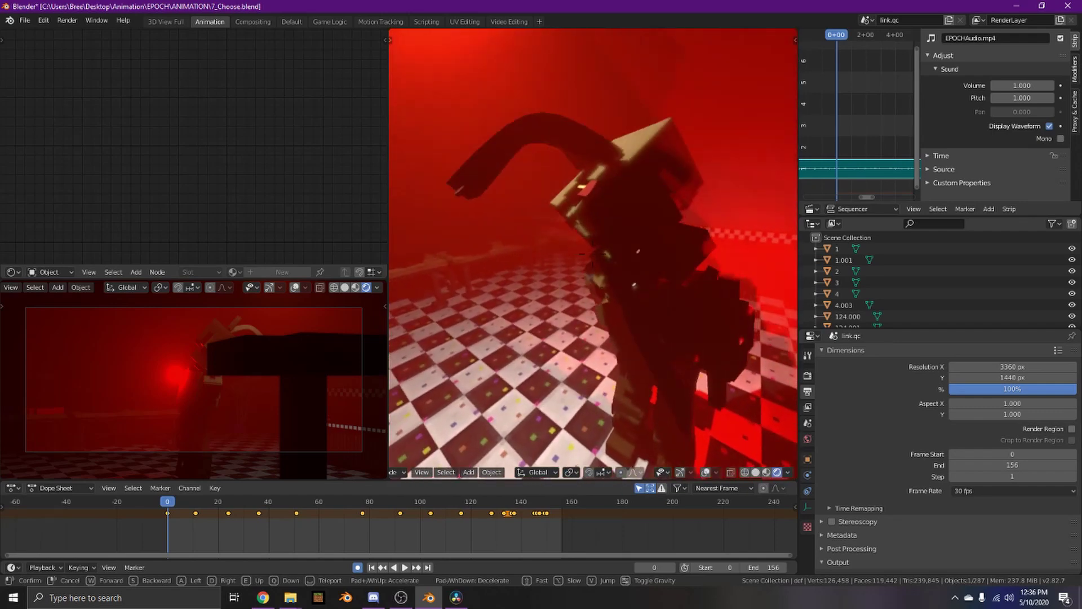
click(593, 253)
click(645, 244)
Toggle the viewport overlays on and off to view the character's rig and the scene's lights.
key(shift+grave)
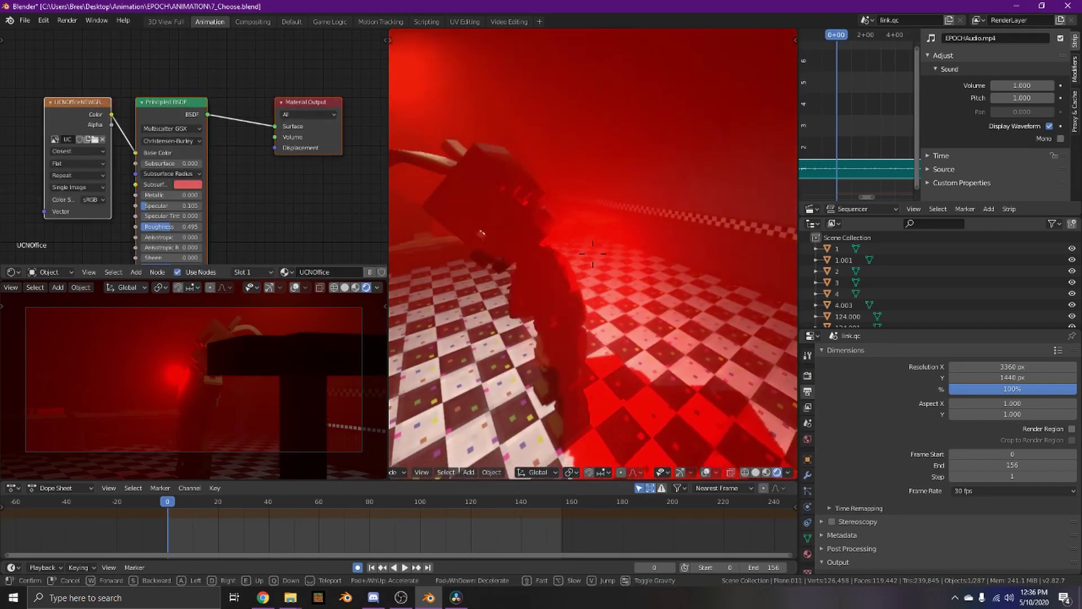
key(Escape)
click(705, 473)
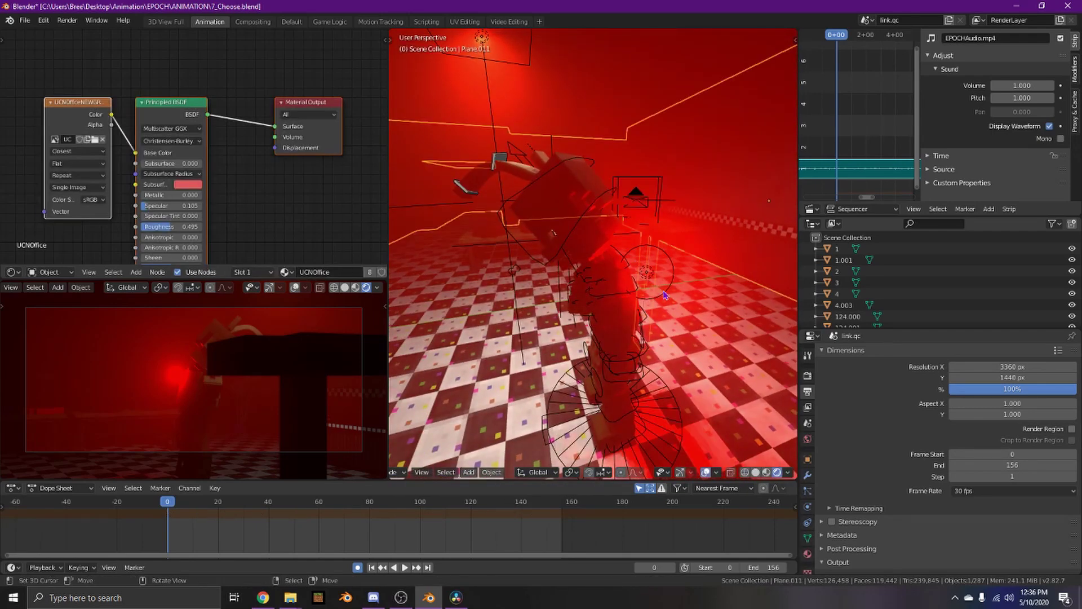
click(707, 474)
Play the shot from frame 0 while viewing the character from across the checkered room.
key(shift+grave)
key(s)
click(592, 254)
key(space)
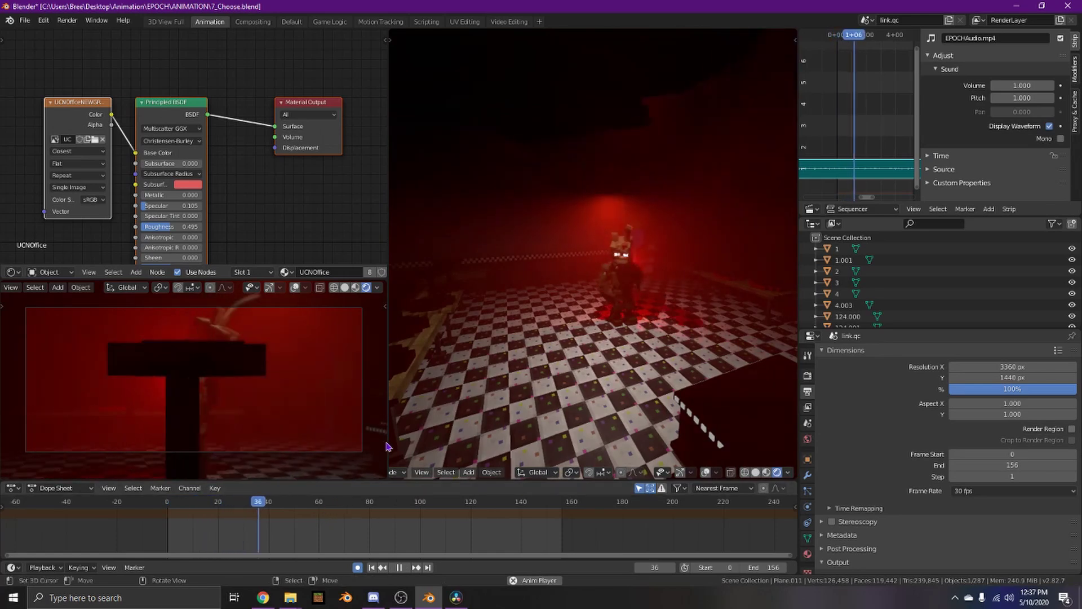
key(shift+grave)
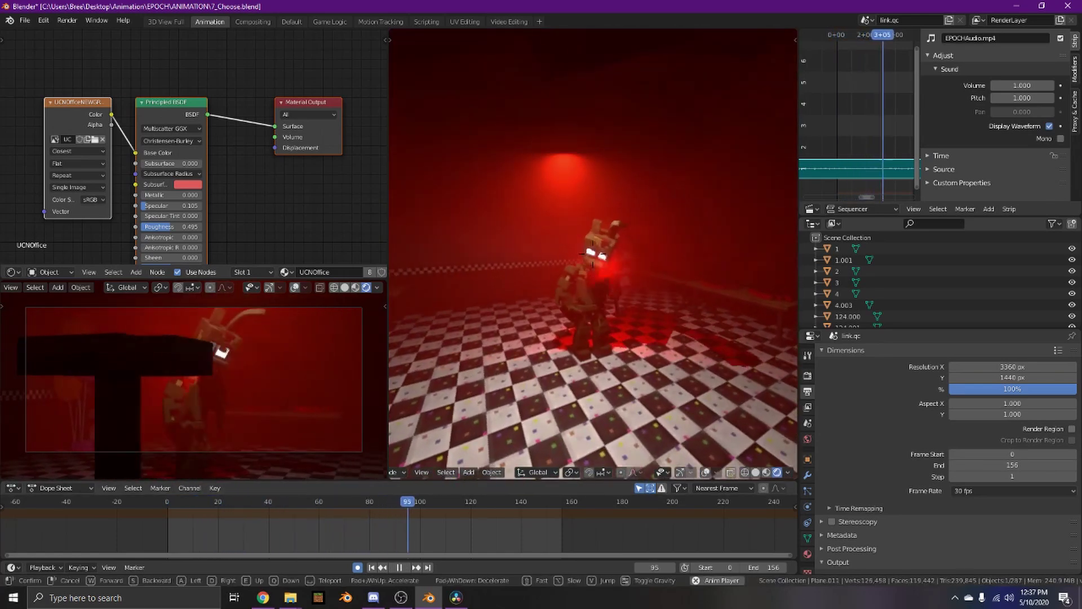
click(593, 254)
key(Escape)
Scrub the shot to frame 117 and view the long-eared character and the surrounding room.
drag(495, 506, 510, 511)
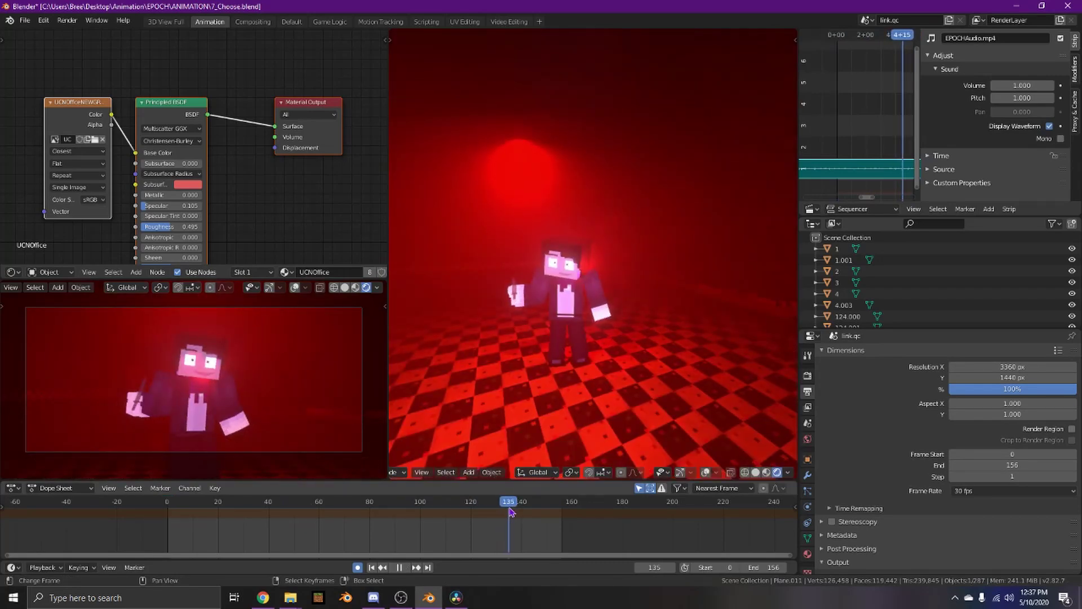
key(shift+grave)
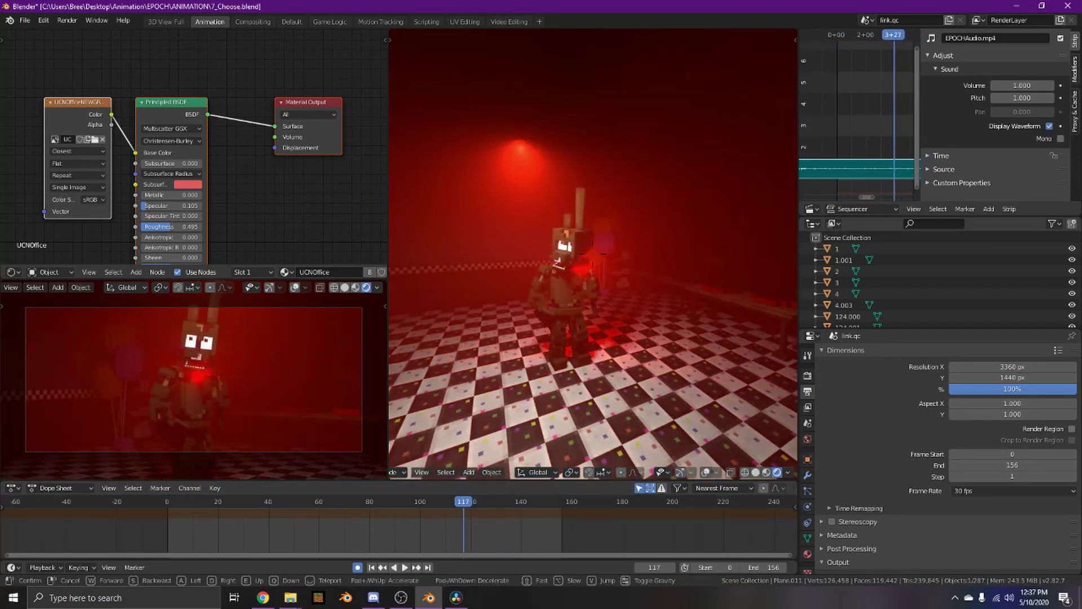
key(w)
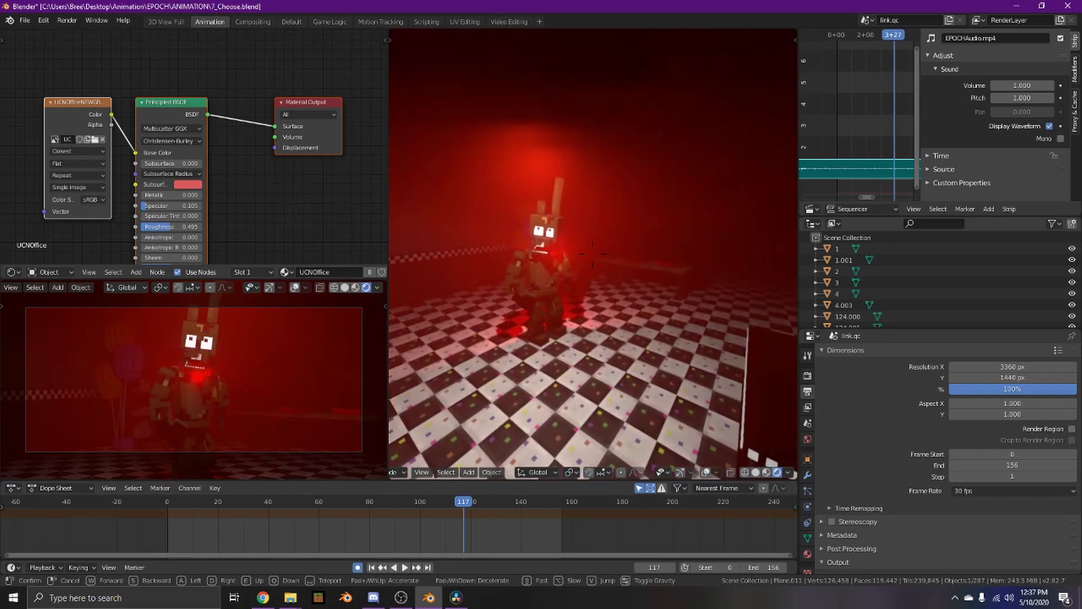
key(s)
key(w)
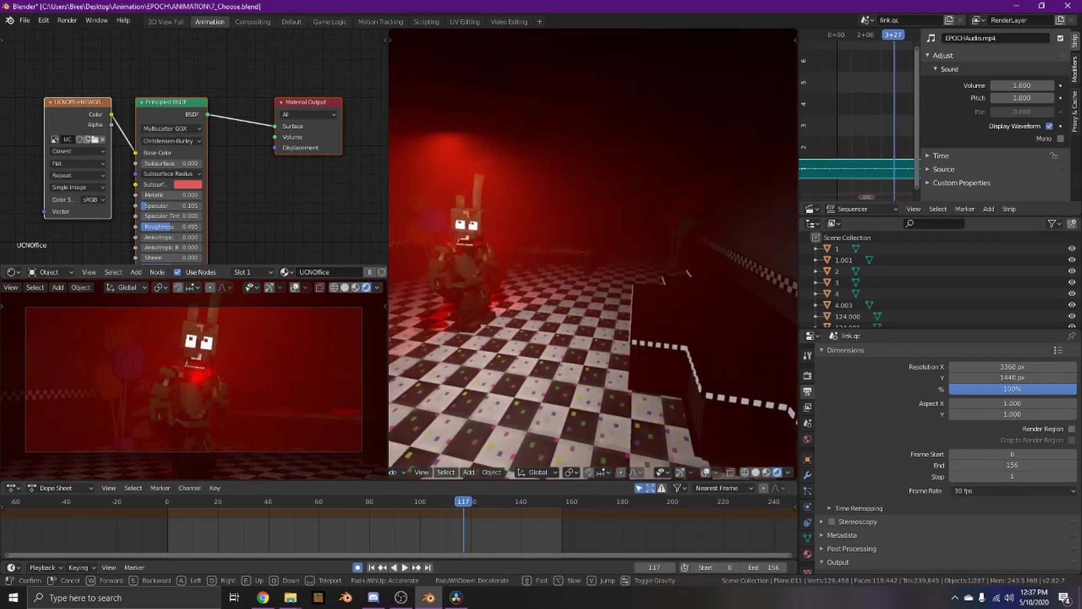
click(593, 254)
Play the shot on from frame 117 while viewing the long-eared character's side up close.
key(space)
key(shift+grave)
key(w)
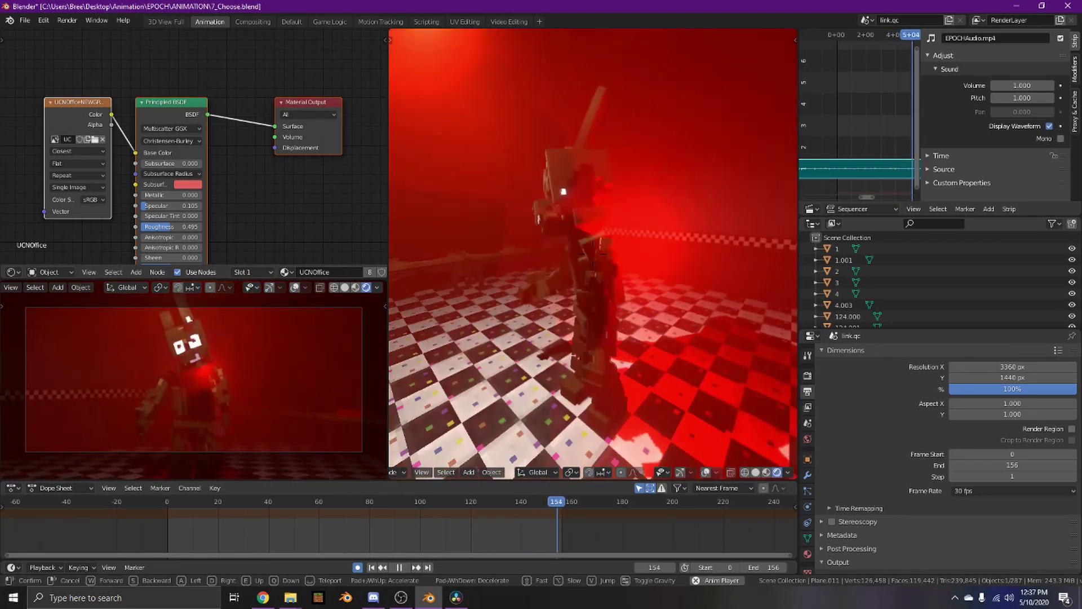
key(s)
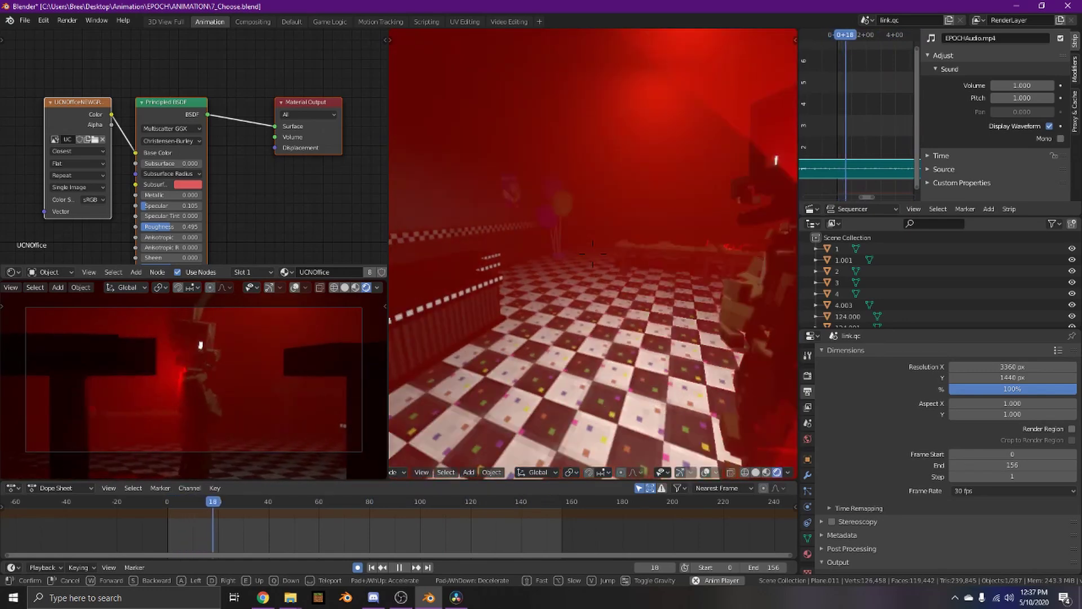
click(592, 254)
Scrub the shot to frame 134, examine the purple knife-wielding man up close, and scrub toward the shot's end.
drag(451, 527, 507, 524)
key(space)
key(shift+grave)
key(w)
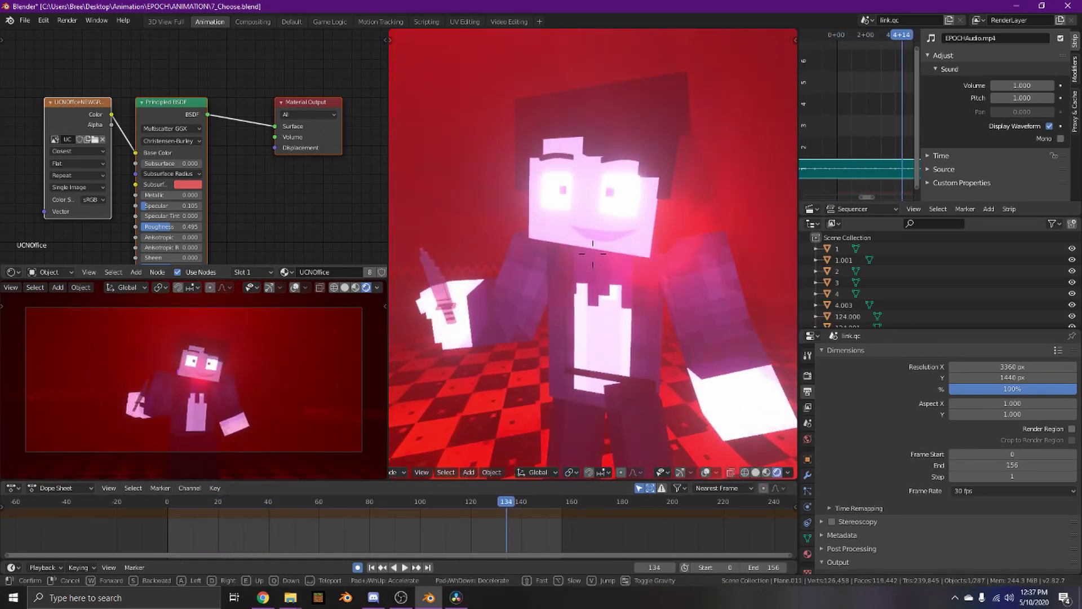
key(s)
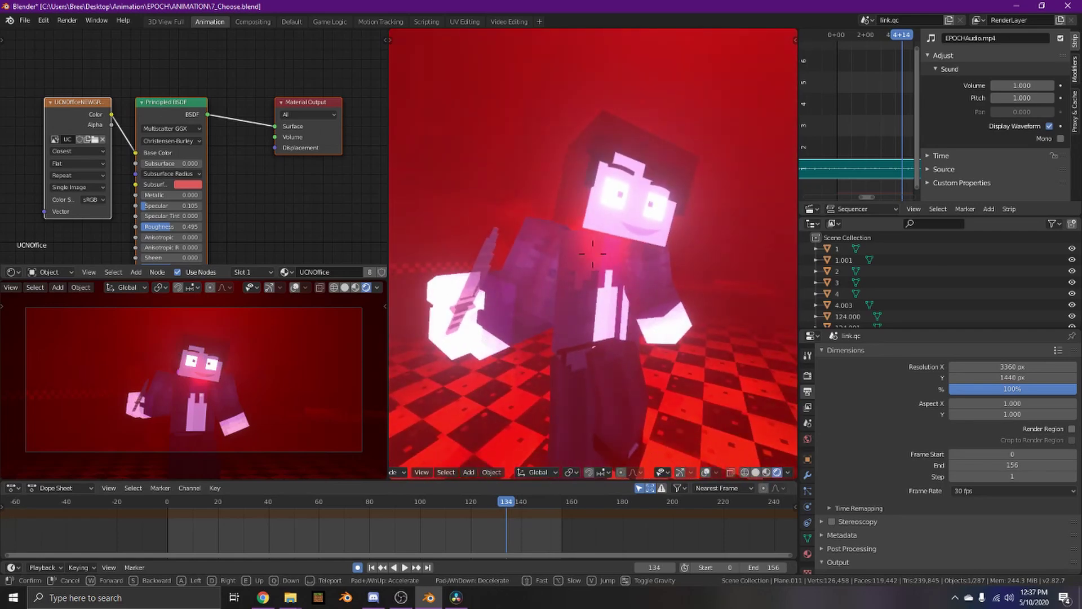
click(593, 253)
drag(523, 523, 559, 515)
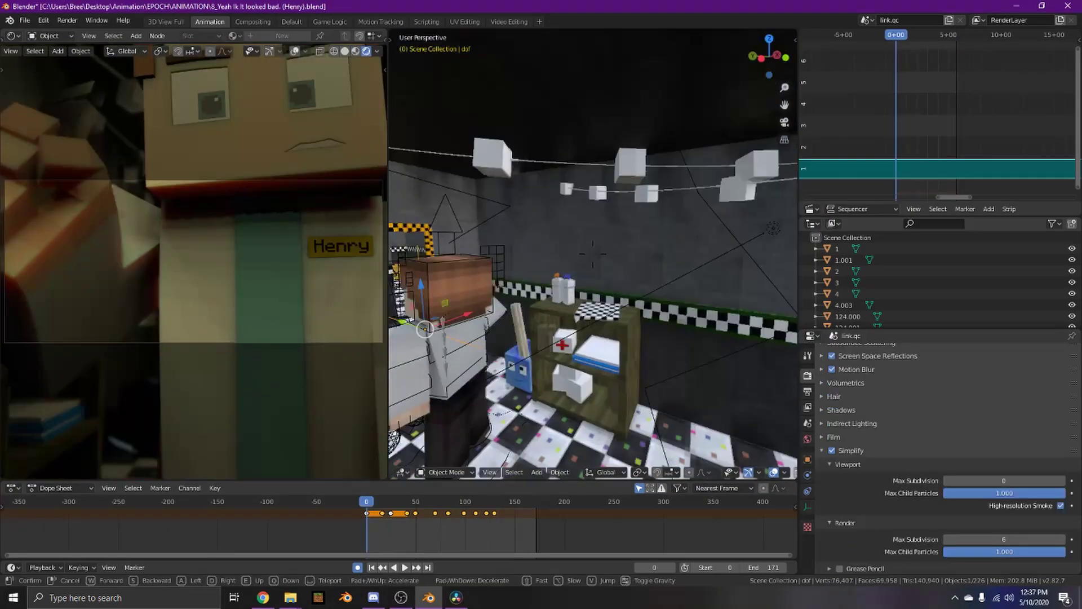
View the man with the teal tie in the hallway at frame 0 and play the shot to frame 24.
key(w)
key(s)
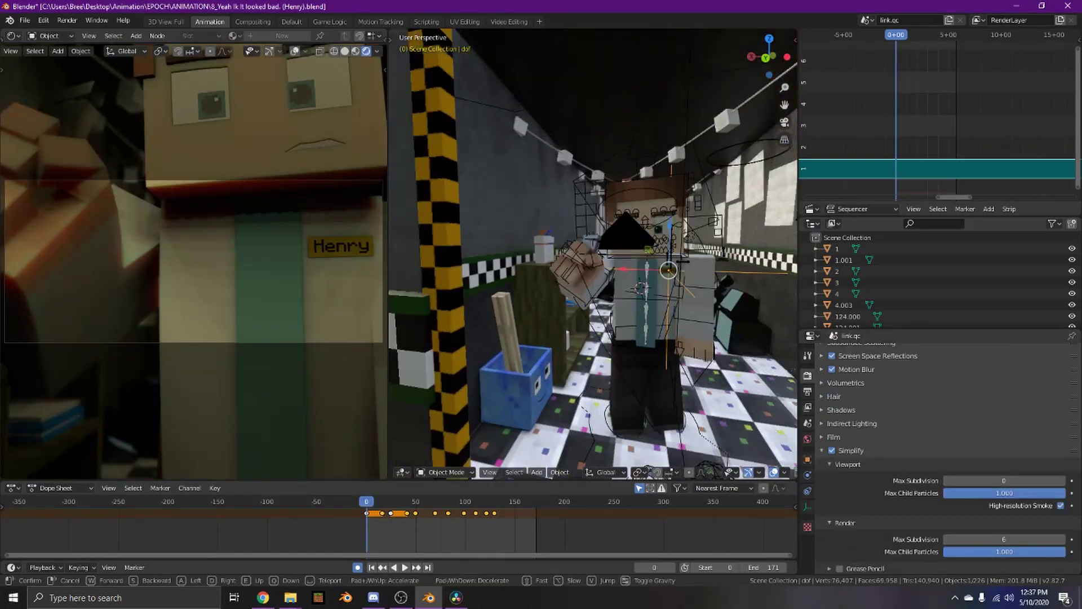
key(w)
click(481, 249)
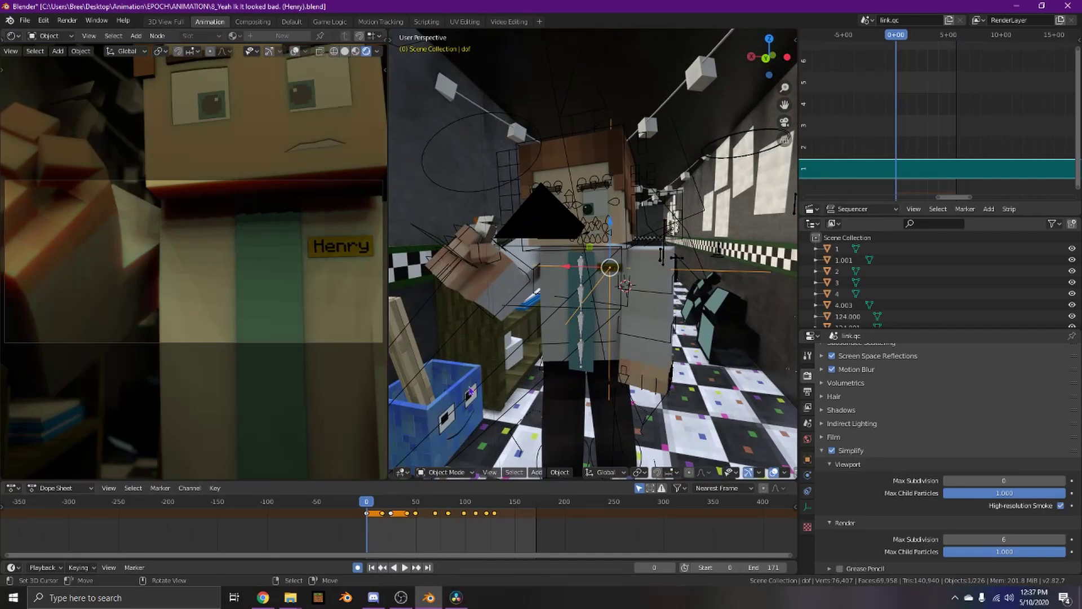
key(space)
key(space)
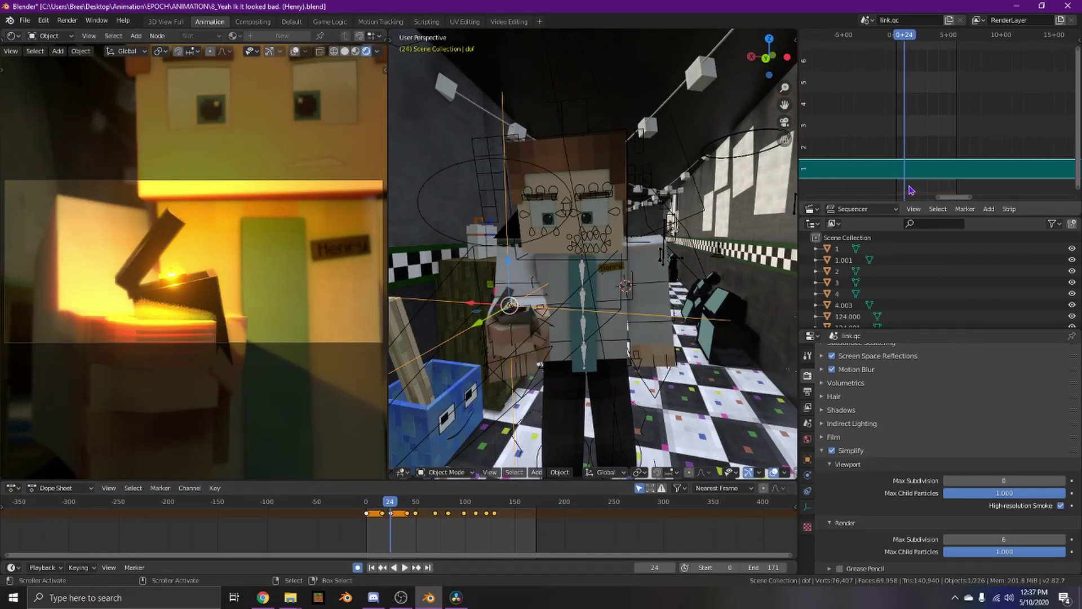
Show the audio strip's properties in the sequencer and return the shot to frame 0.
key(n)
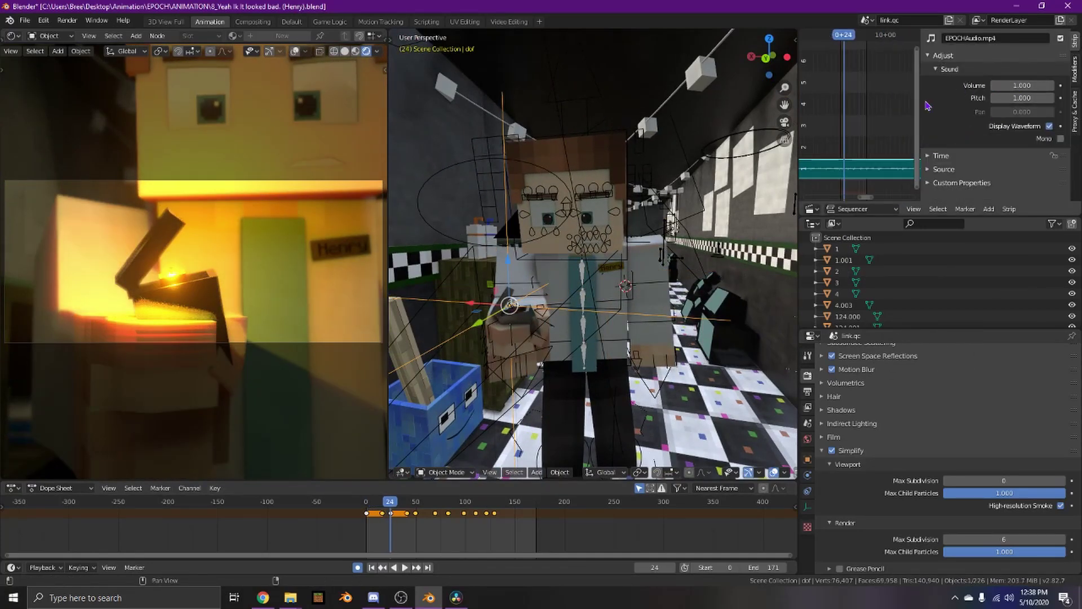
drag(424, 520, 293, 515)
middle_drag(331, 532, 371, 534)
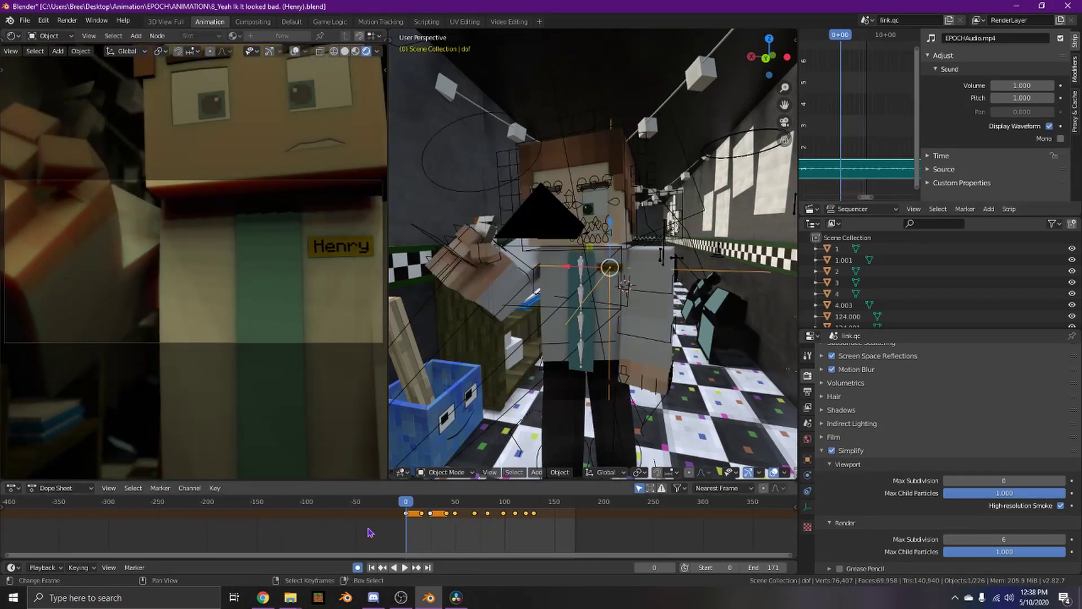
Play the shot from frame 0 while viewing the man's turn and the shelves along the wall.
key(space)
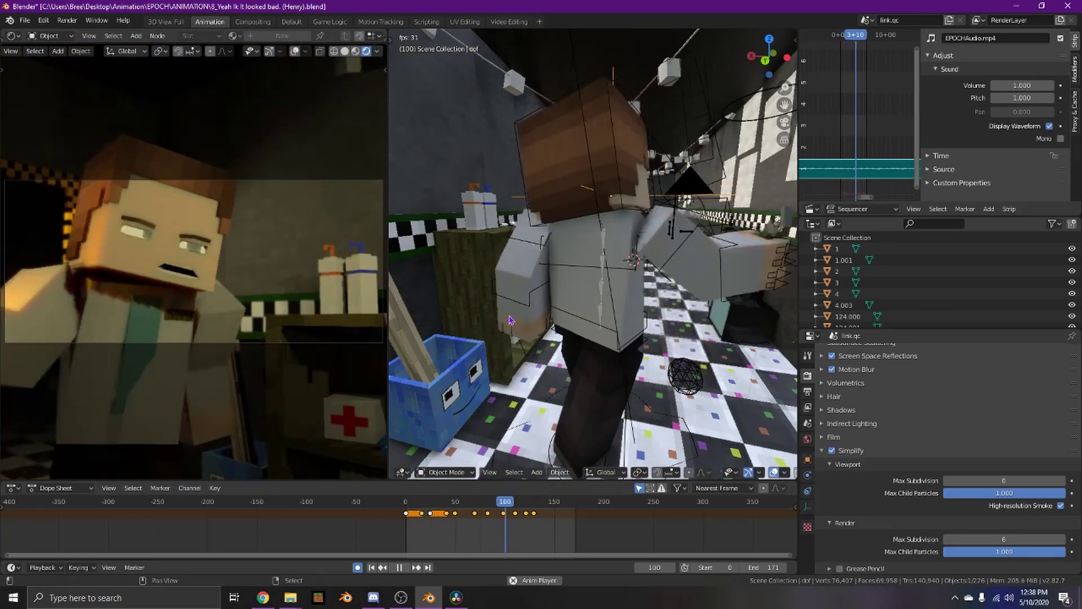
key(shift+grave)
key(w)
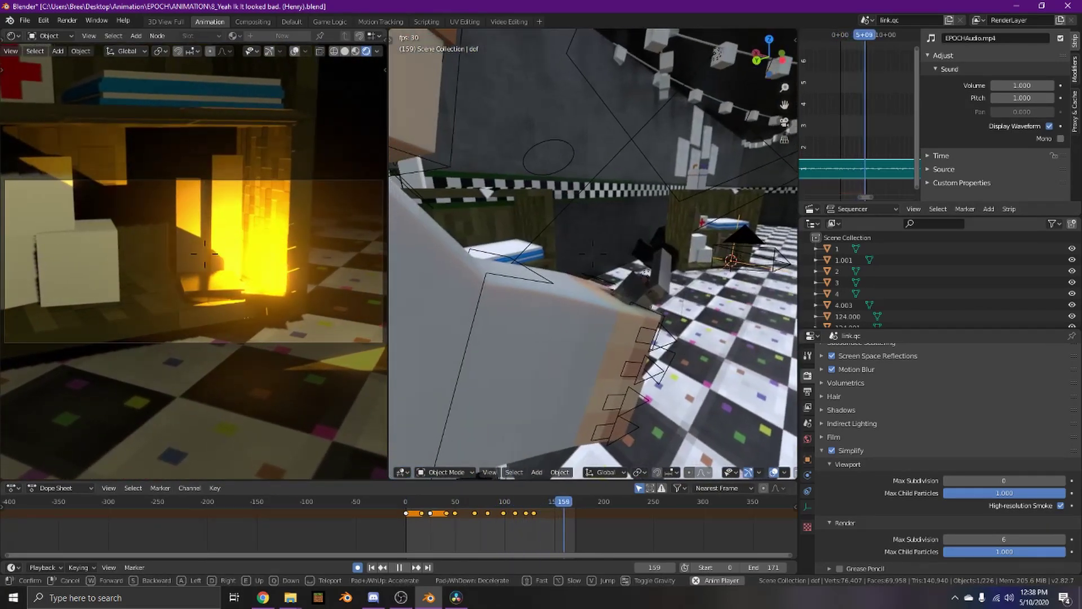
click(594, 255)
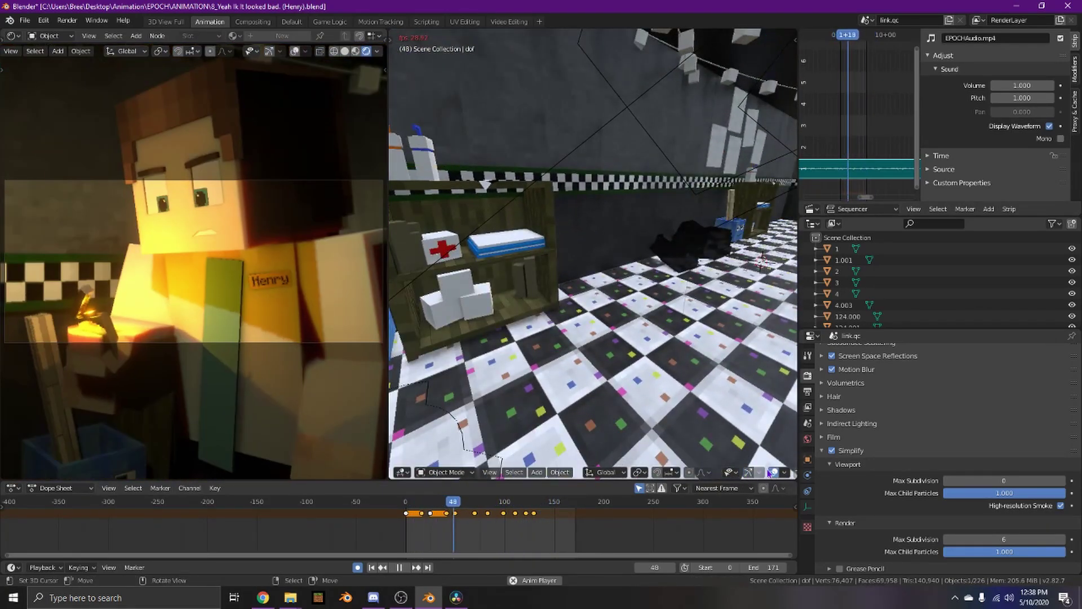
Play the shot to frame 134 with the viewport overlays hidden while viewing the man from inside the room.
key(shift+grave)
key(s)
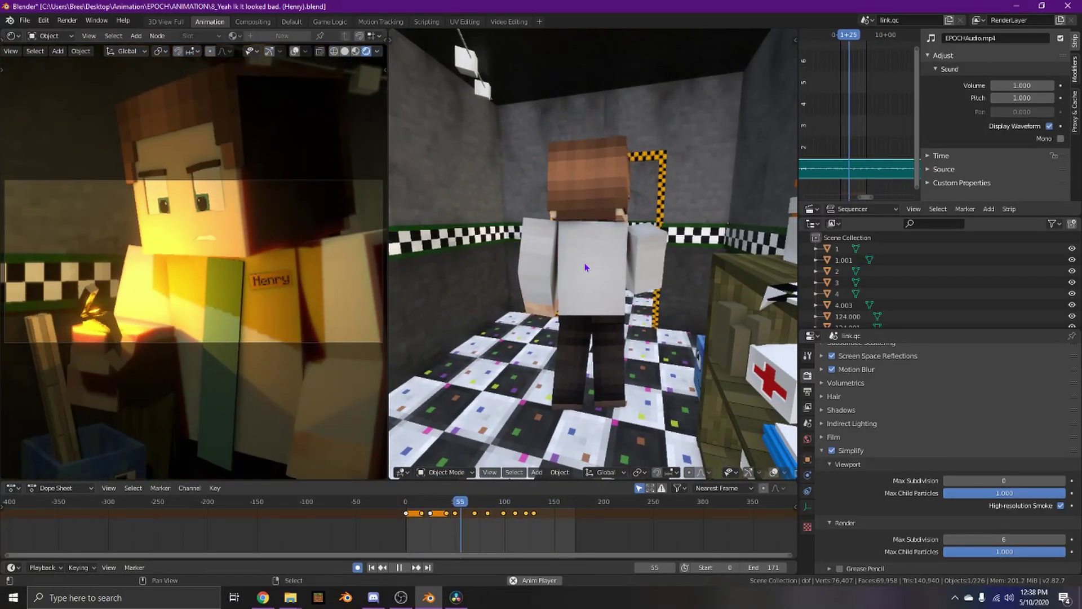
click(594, 256)
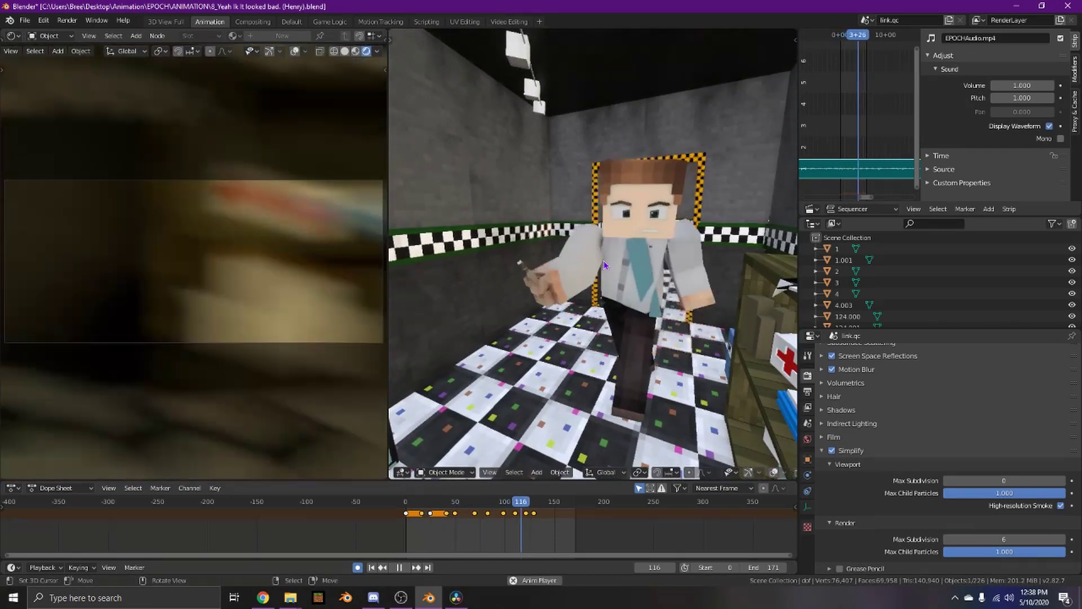
key(space)
Examine the lighter in the man's hand and the nearby wooden shelf at frame 134.
key(shift+grave)
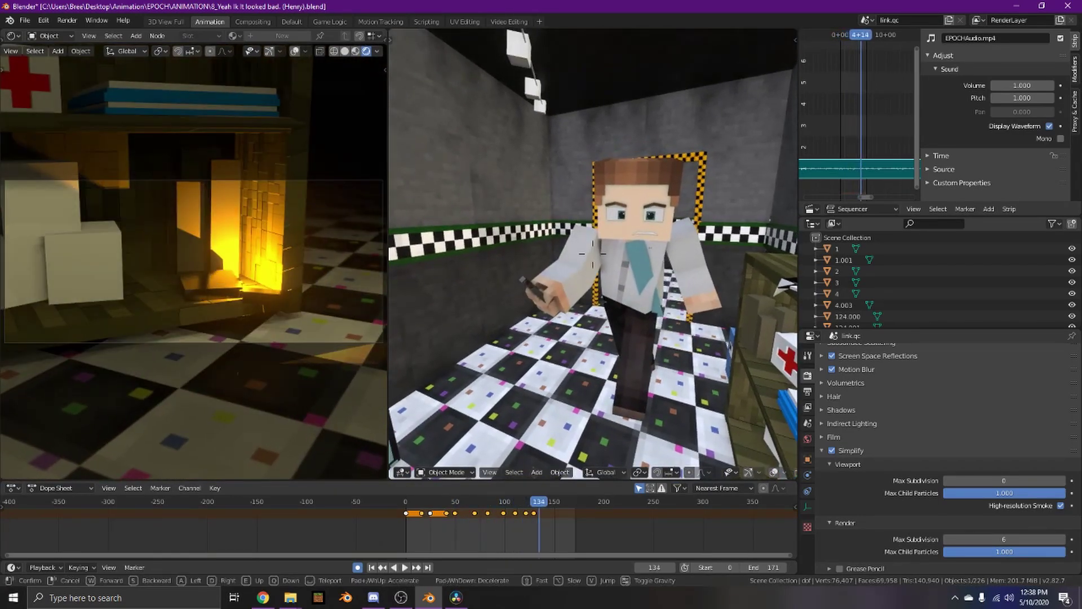
key(w)
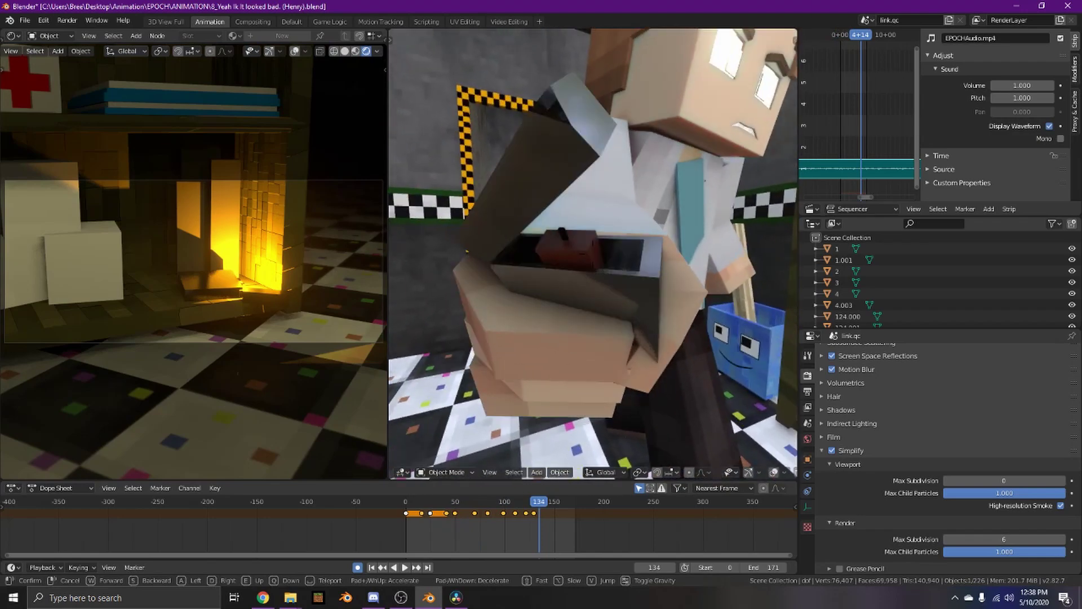
click(553, 234)
key(shift+grave)
key(s)
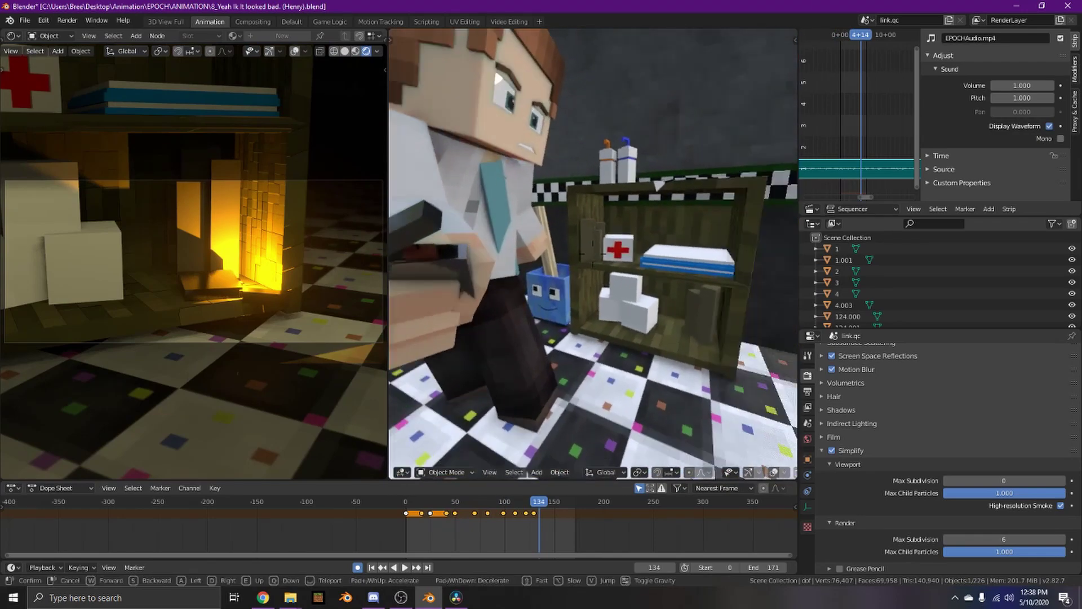
click(592, 254)
Scrub the shot to frame 161 and examine the lighter lying inside the wooden shelf.
drag(539, 502, 565, 516)
key(shift+grave)
key(a)
click(595, 259)
scroll(565, 395, up, 4)
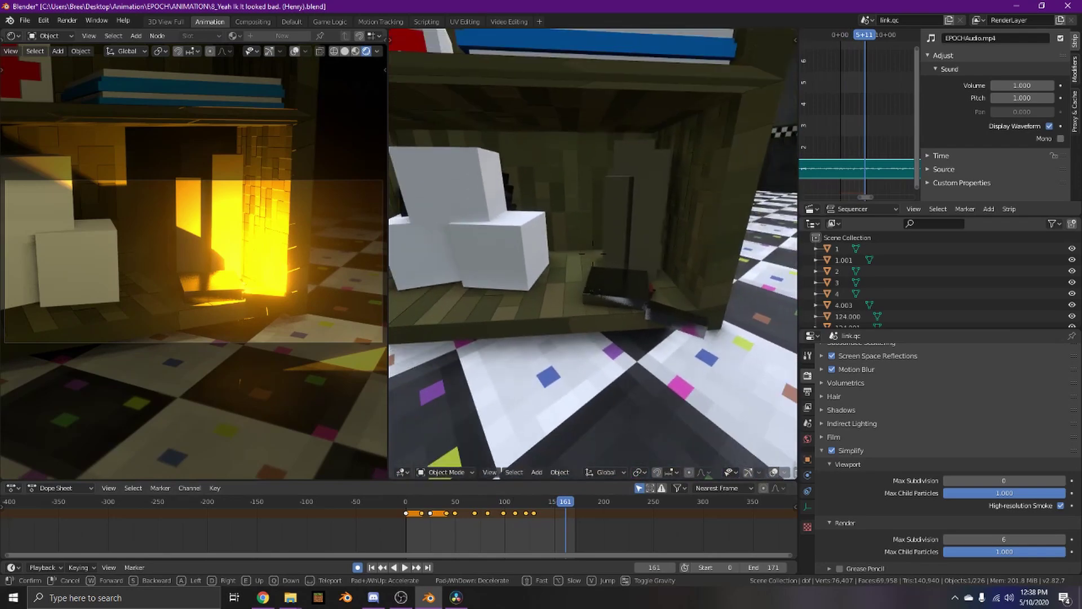
View the fire-lit shelf in rendered shading at frame 161 and at frame 143.
key(shift+grave)
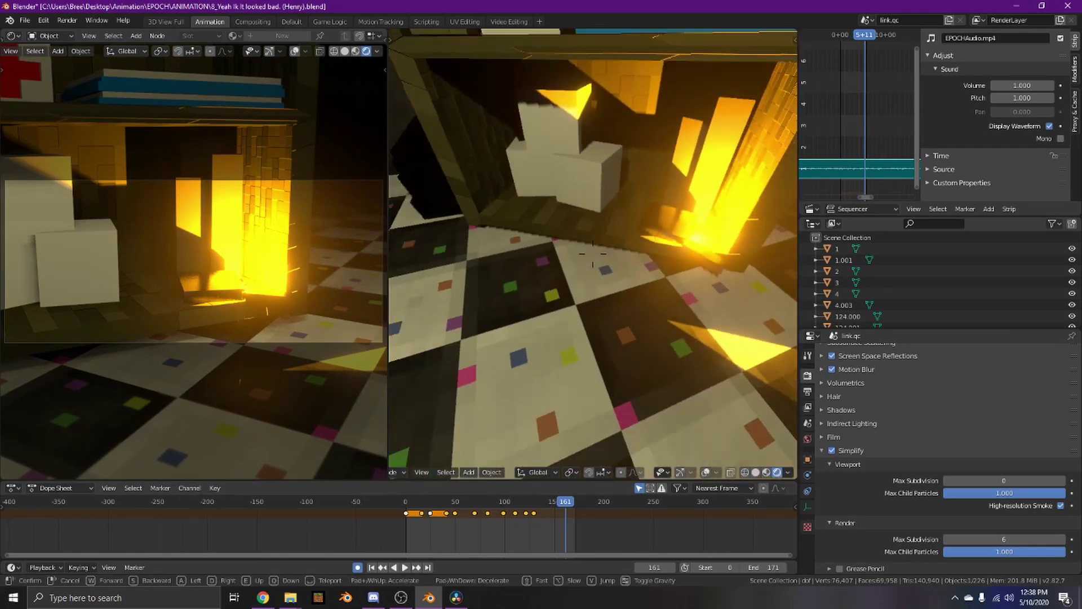
key(w)
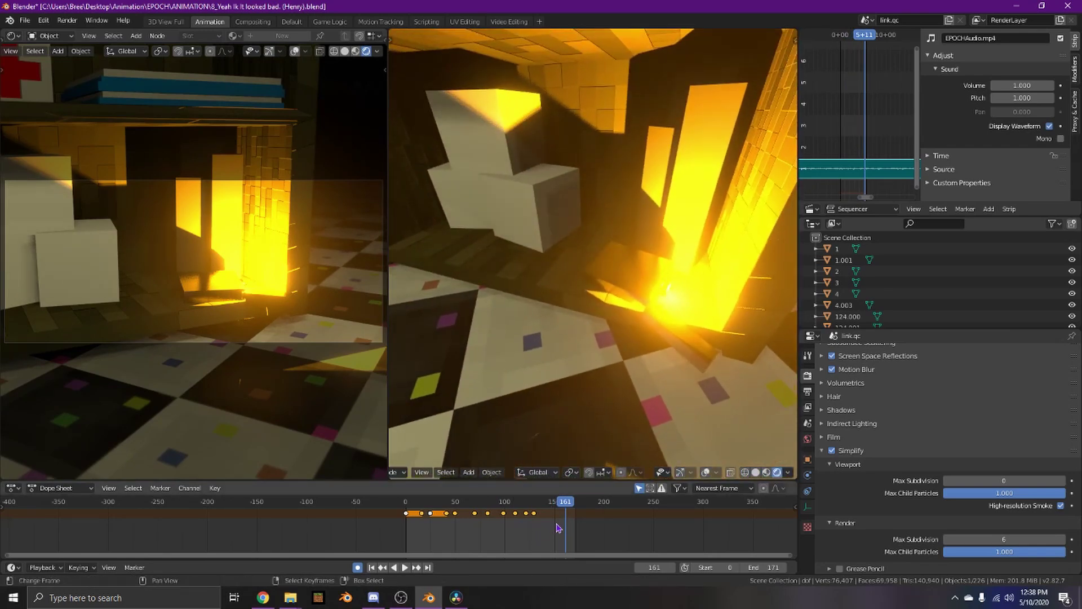
drag(558, 529, 525, 521)
key(shift+grave)
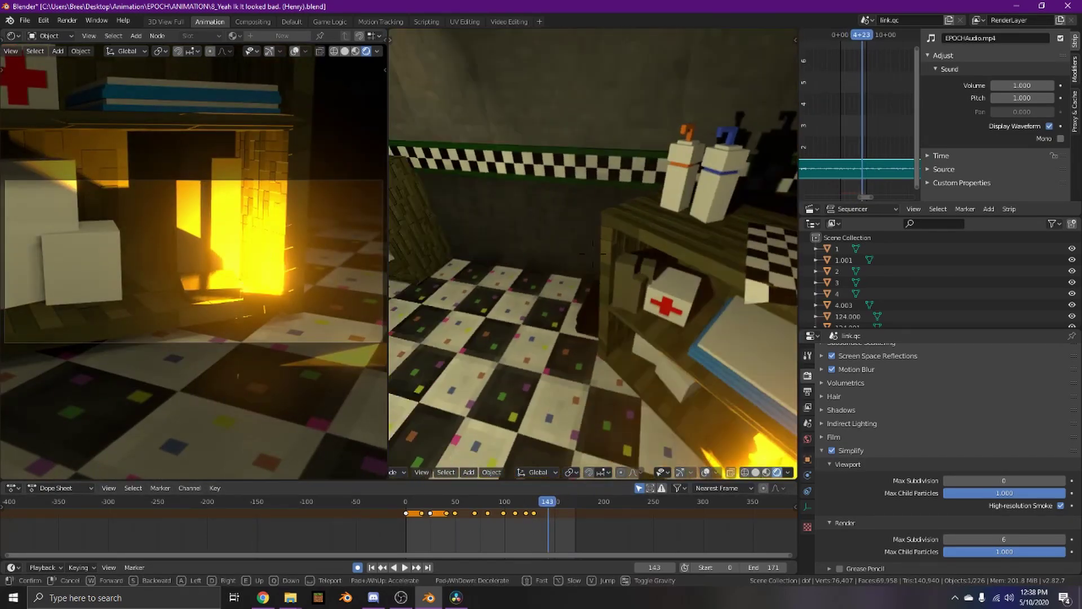
Open the scene file 9_Cant you see.blend without saving the changes to the current file.
click(25, 20)
click(62, 48)
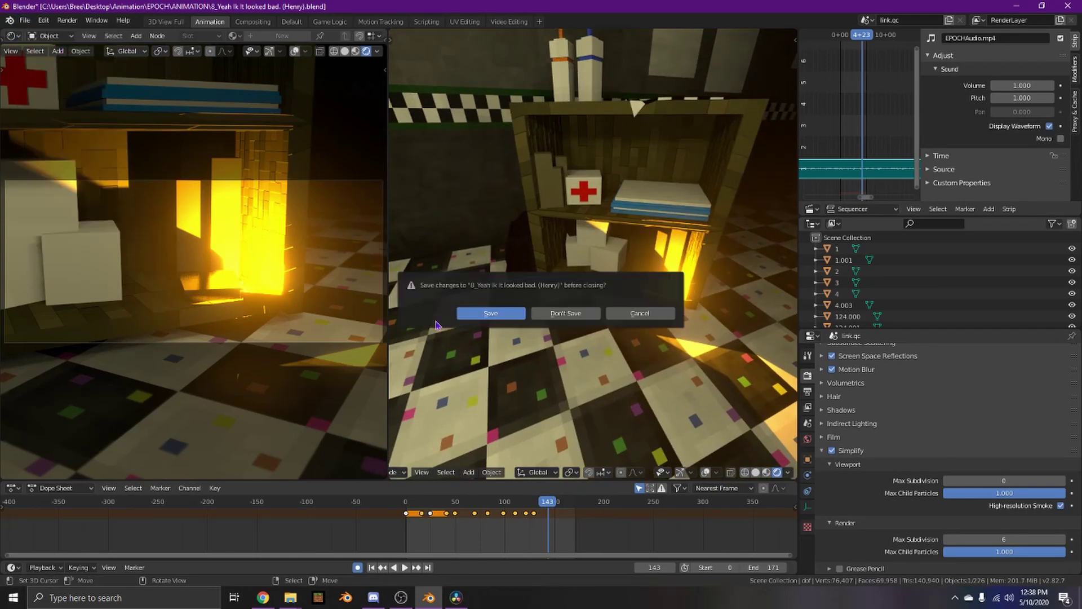
click(564, 314)
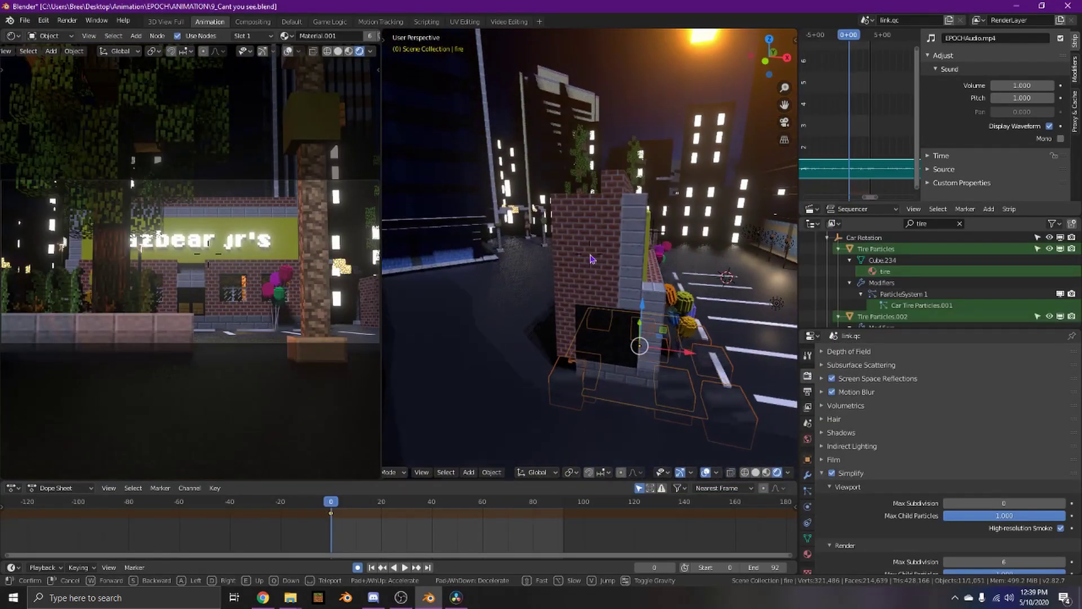
Examine the Fazbear Jr's restaurant and its parking lot from the side and from above at frame 0.
key(s)
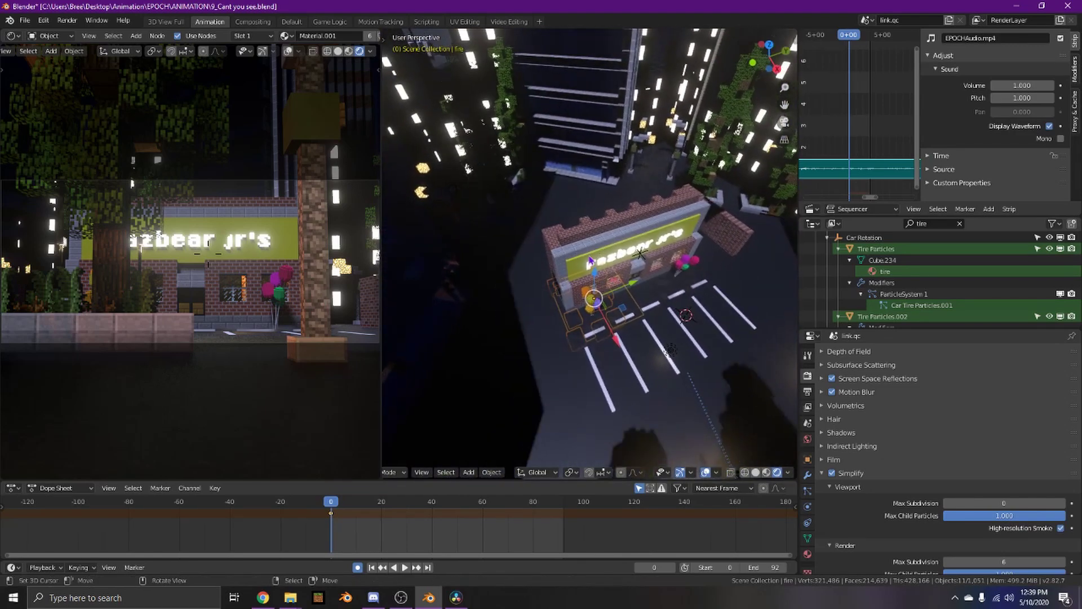
click(591, 259)
key(s)
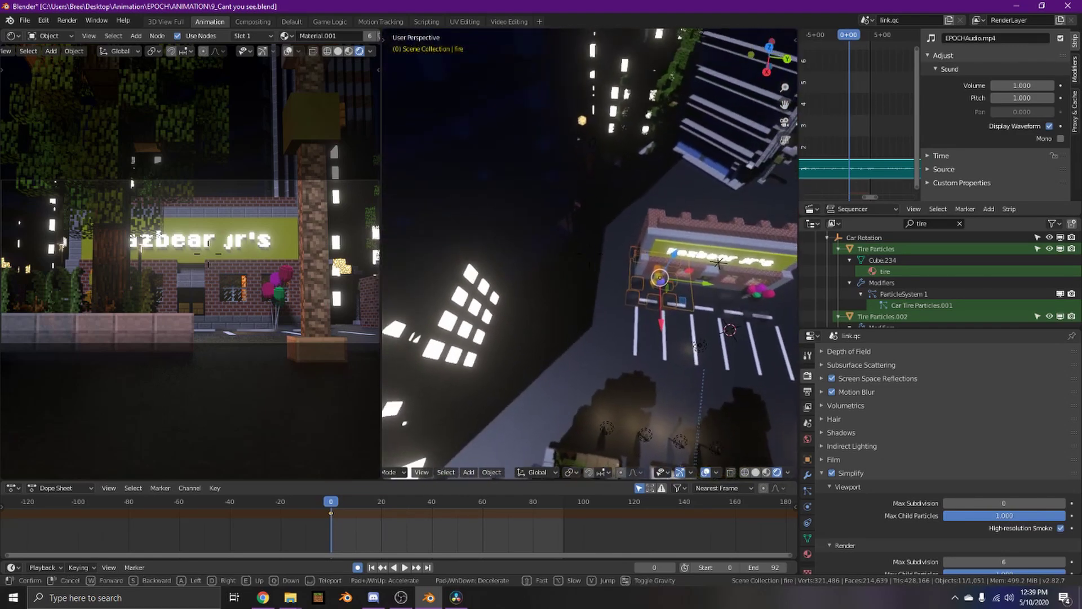
key(w)
key(w)
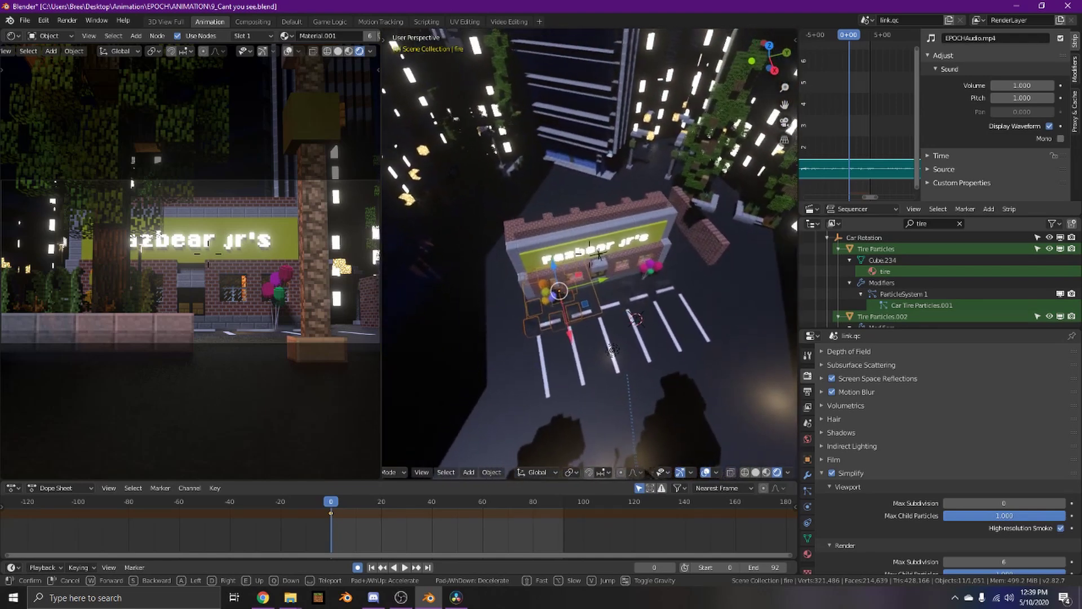
key(w)
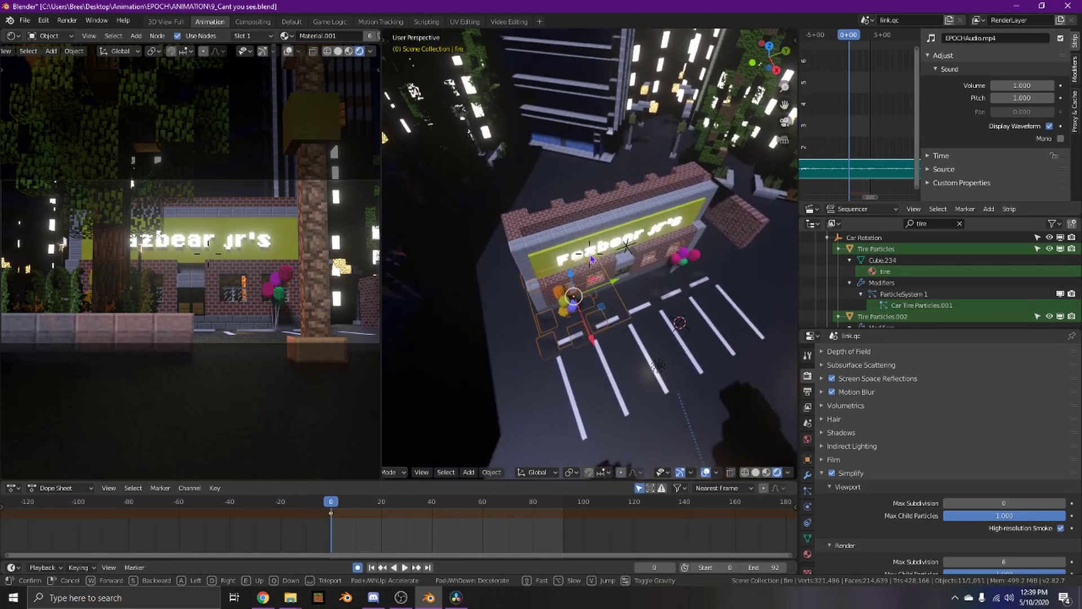
click(591, 260)
Select the glowing Fazbear Jr's sign text and examine it up close from the front and along the wall.
right_click(593, 252)
key(shift+grave)
key(w)
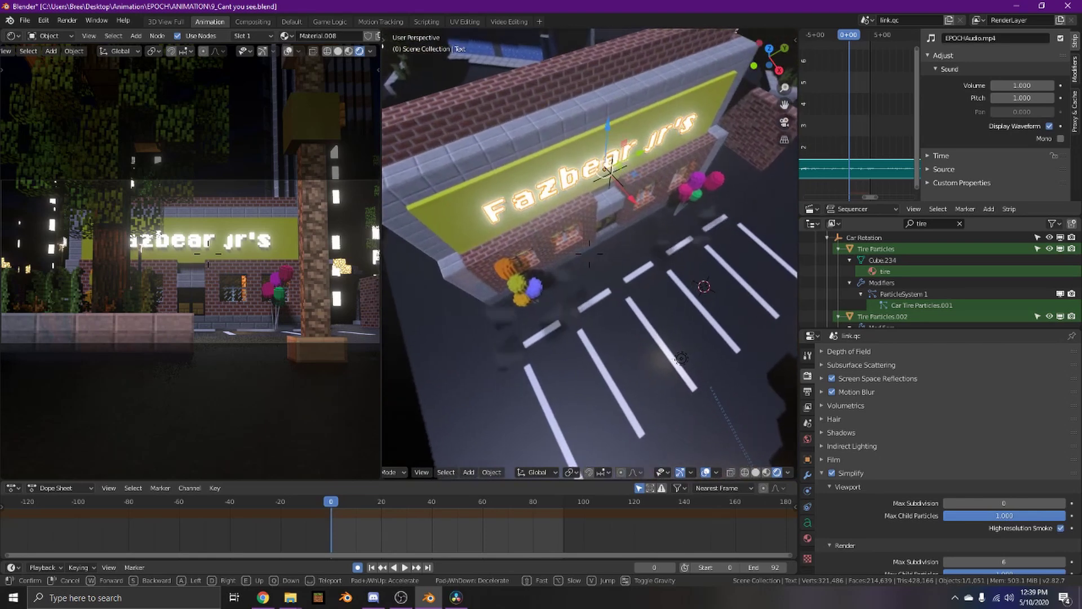
key(s)
click(590, 259)
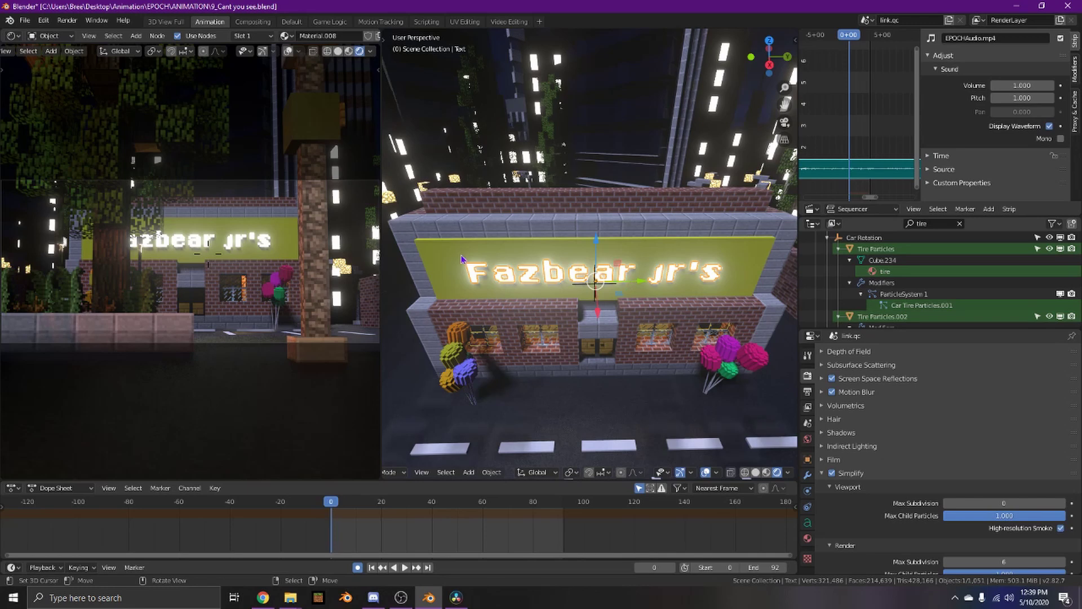
key(w)
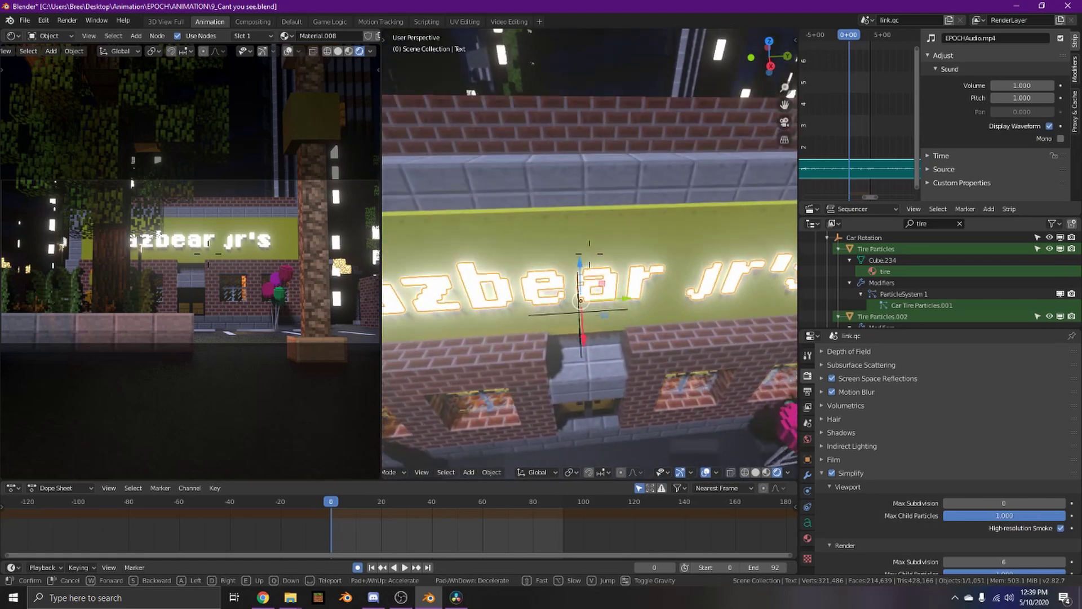
key(d)
key(s)
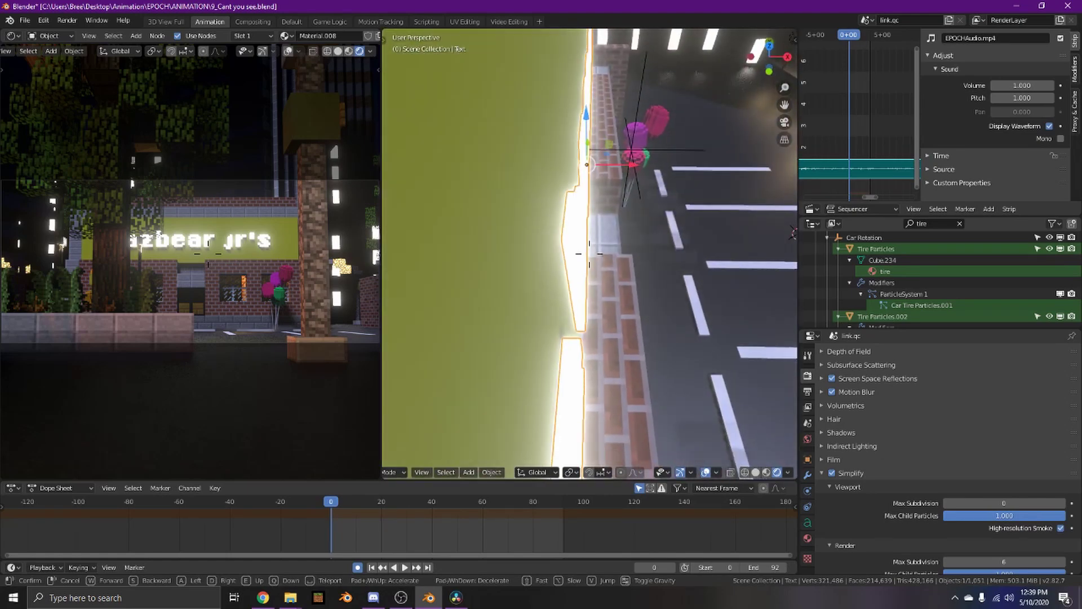
click(592, 259)
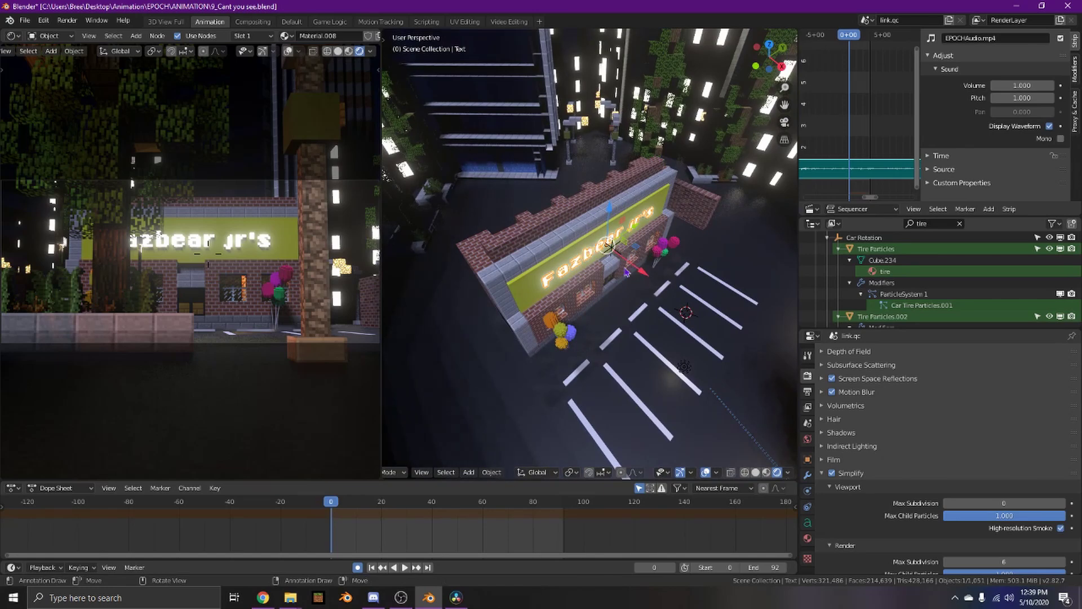
Examine the city around the restaurant, including the skyscrapers, rooftops, street lamps and planted trees.
key(shift+grave)
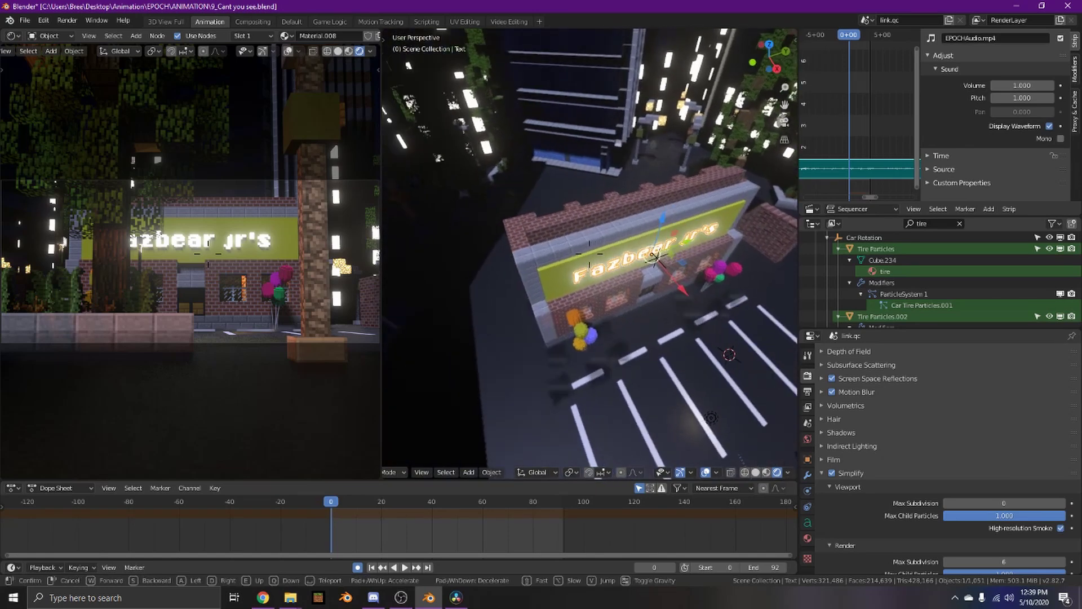
key(s)
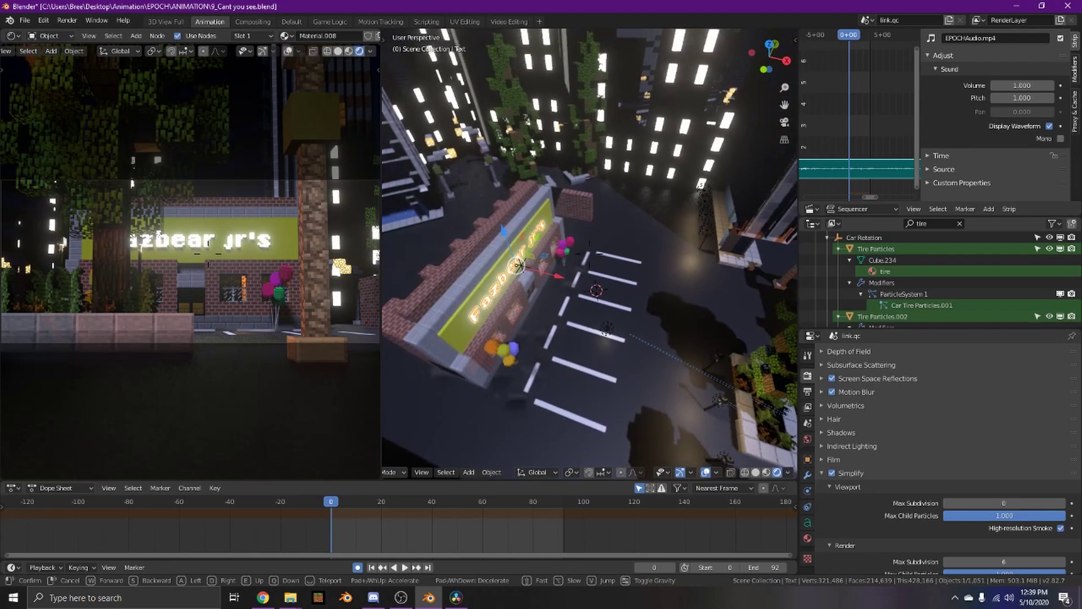
key(w)
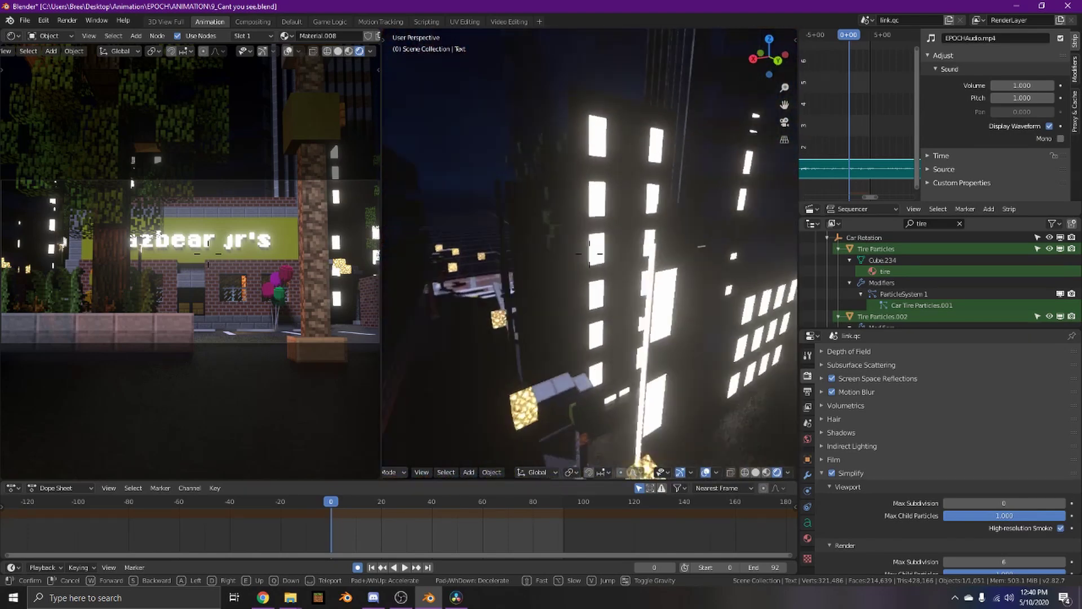
key(s)
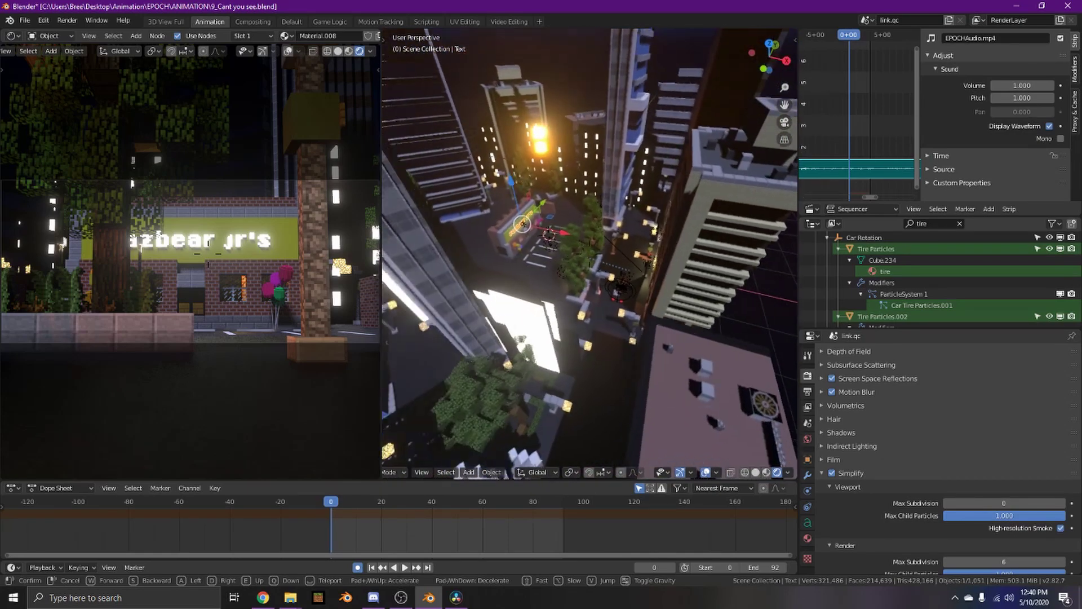
key(s)
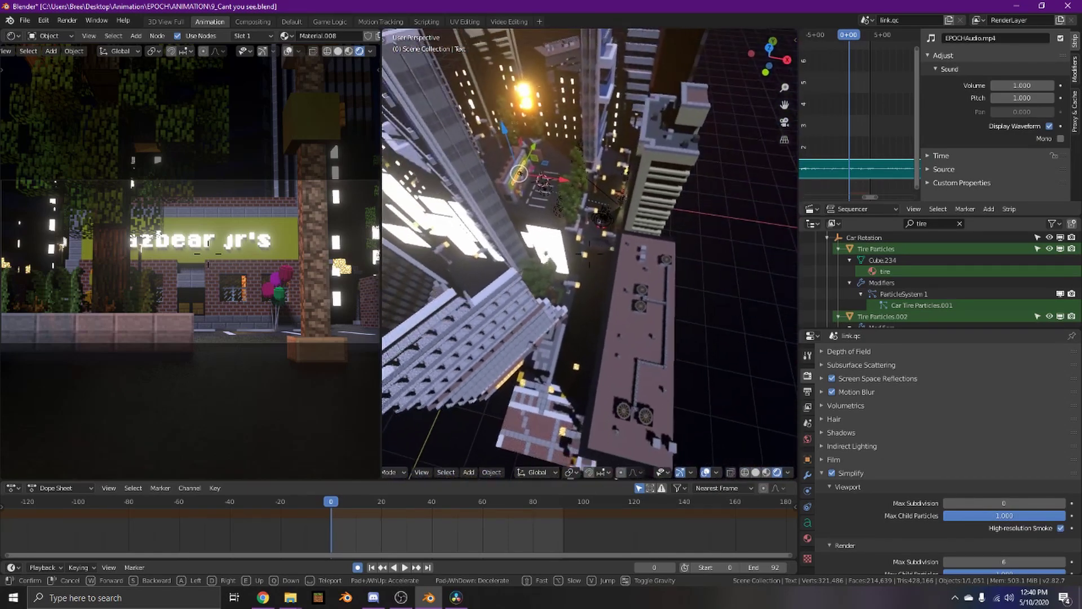
key(shift+grave)
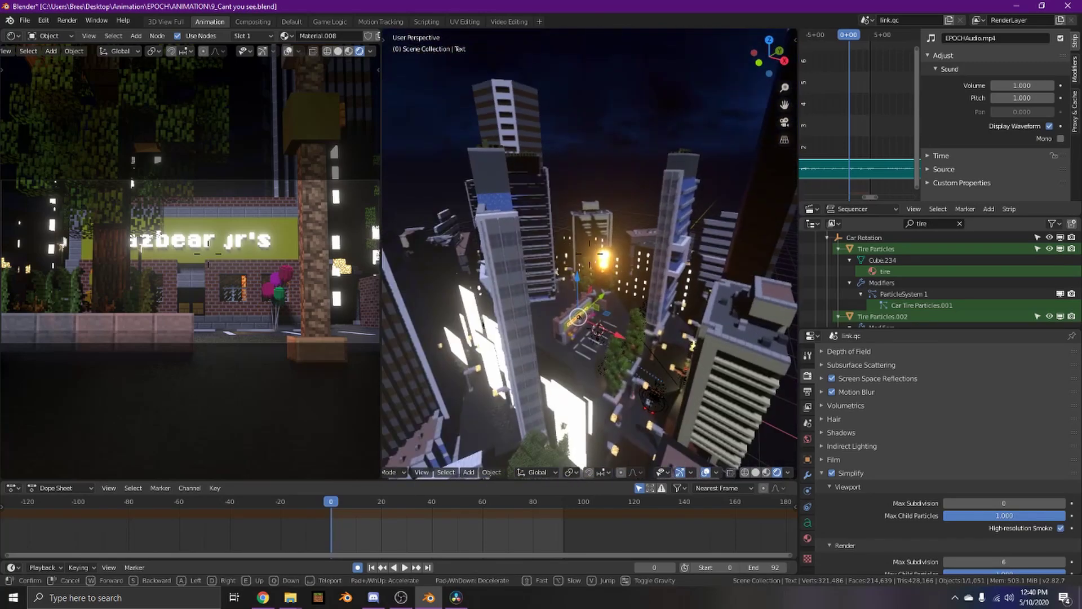
key(w)
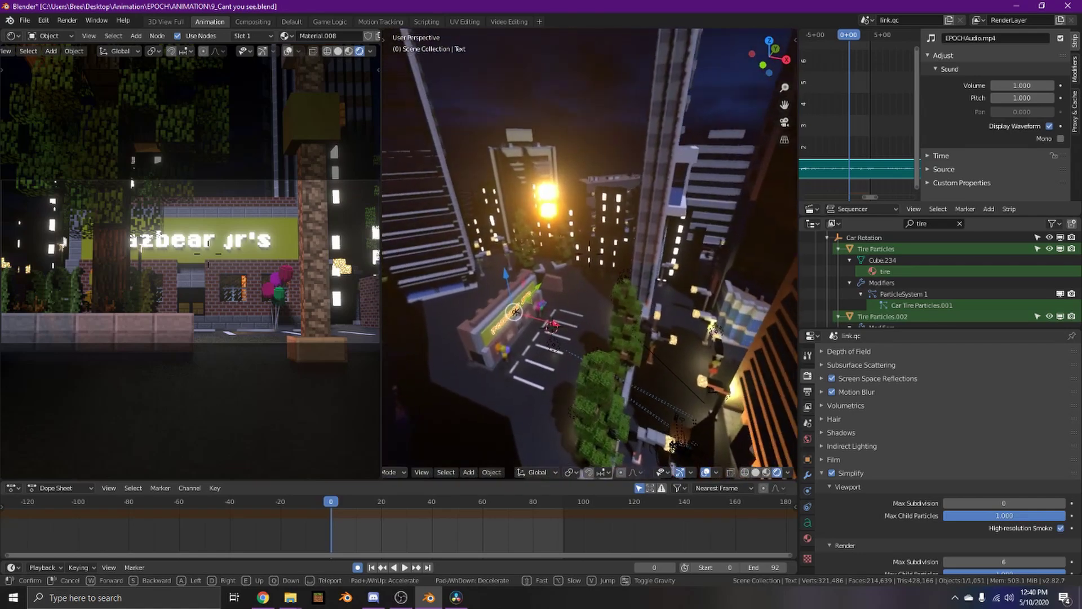
key(w)
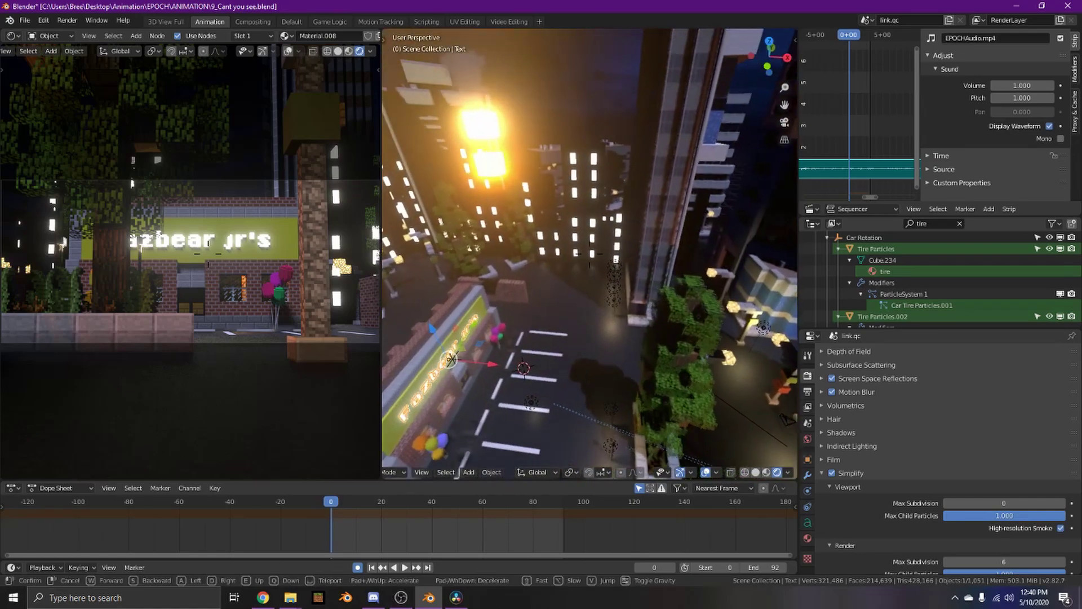
key(w)
click(590, 254)
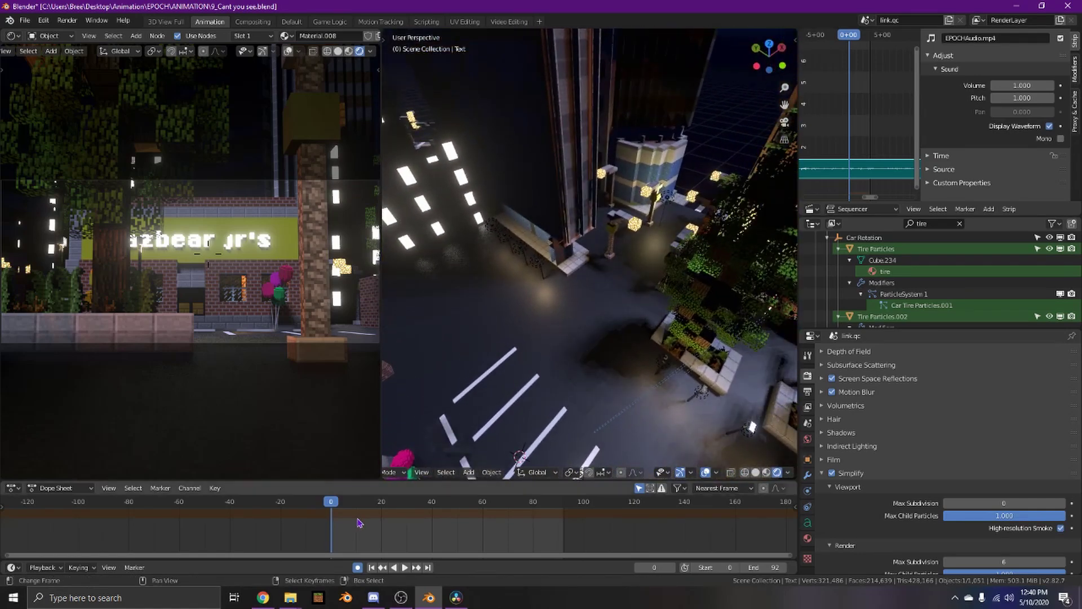
Play the shot to frame 43, view the car in the parking lot, and return to the first frame.
key(space)
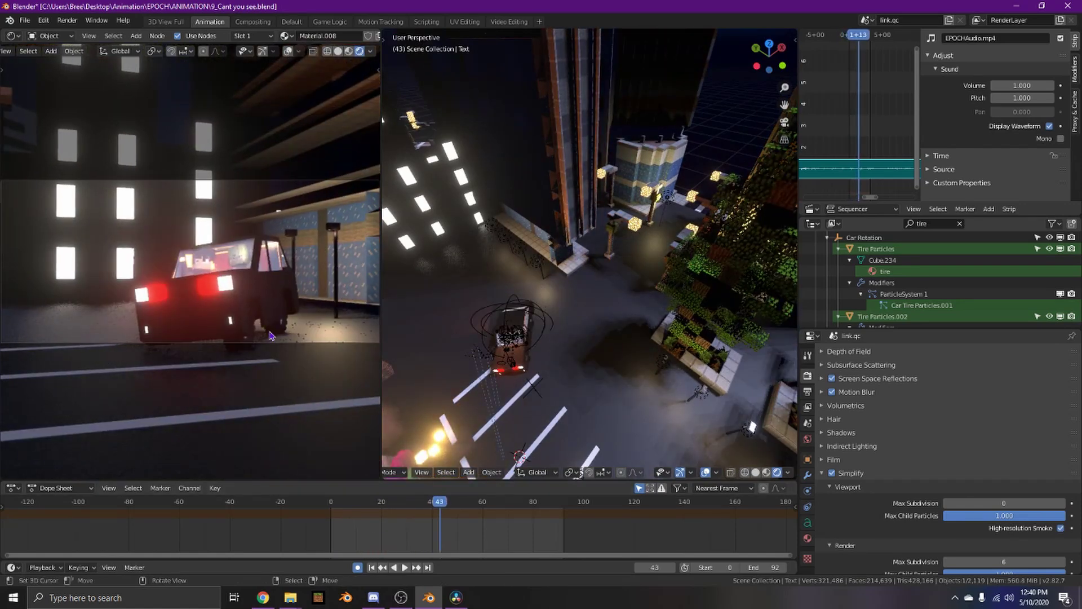
middle_drag(663, 367, 456, 428)
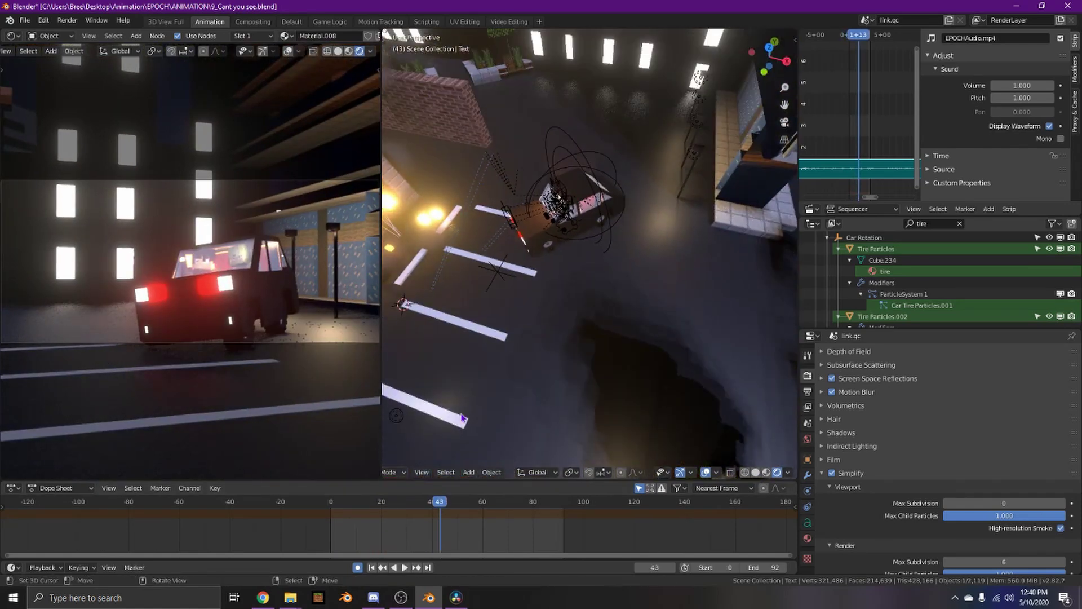
key(shift+Left)
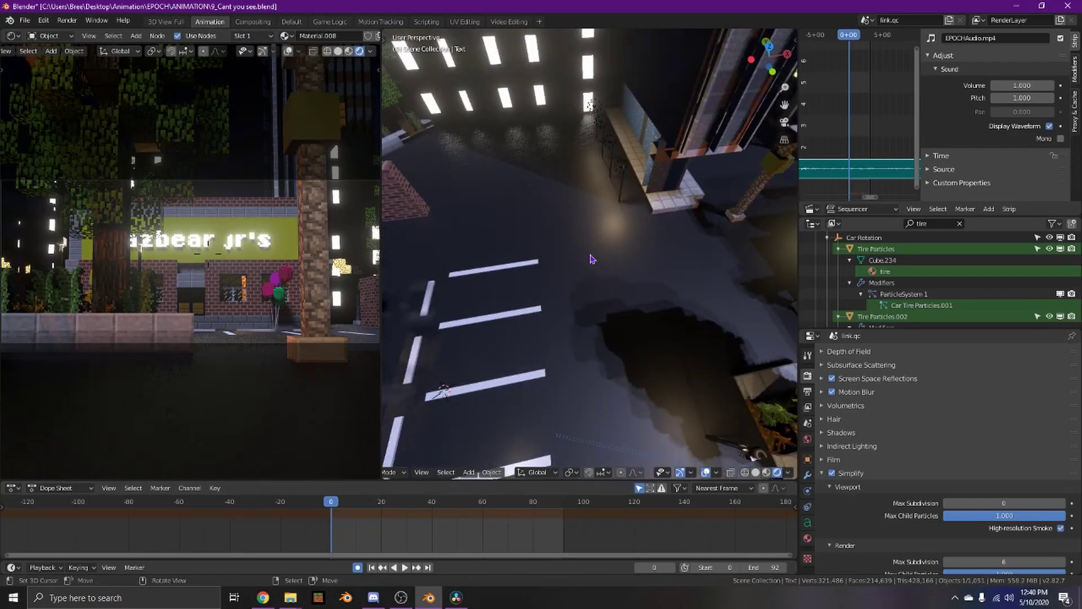
Play the opening frames and examine the glowing fire particles in front of the restaurant.
key(space)
key(shift+grave)
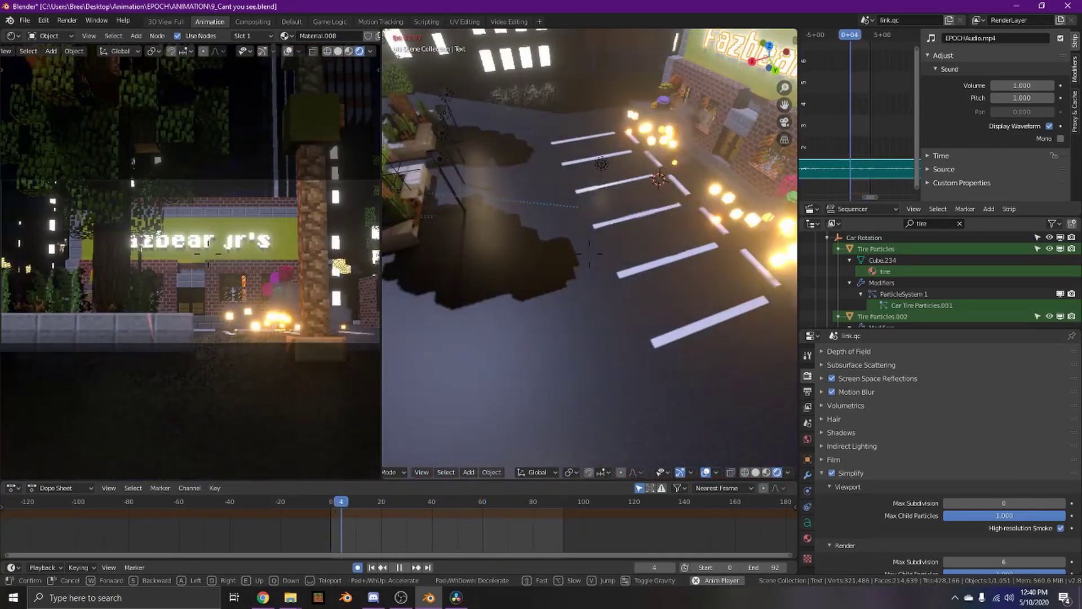
click(590, 254)
click(488, 500)
key(shift+grave)
click(590, 254)
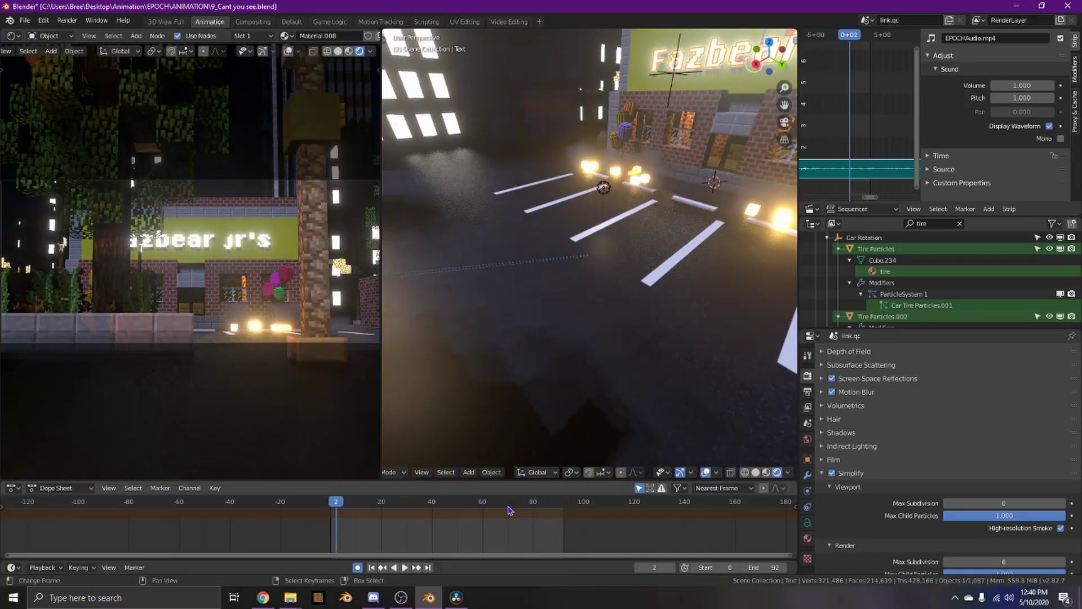
Advance the shot to frame 80 and view the blond character beside the car.
click(511, 503)
key(space)
key(shift+grave)
key(w)
click(590, 254)
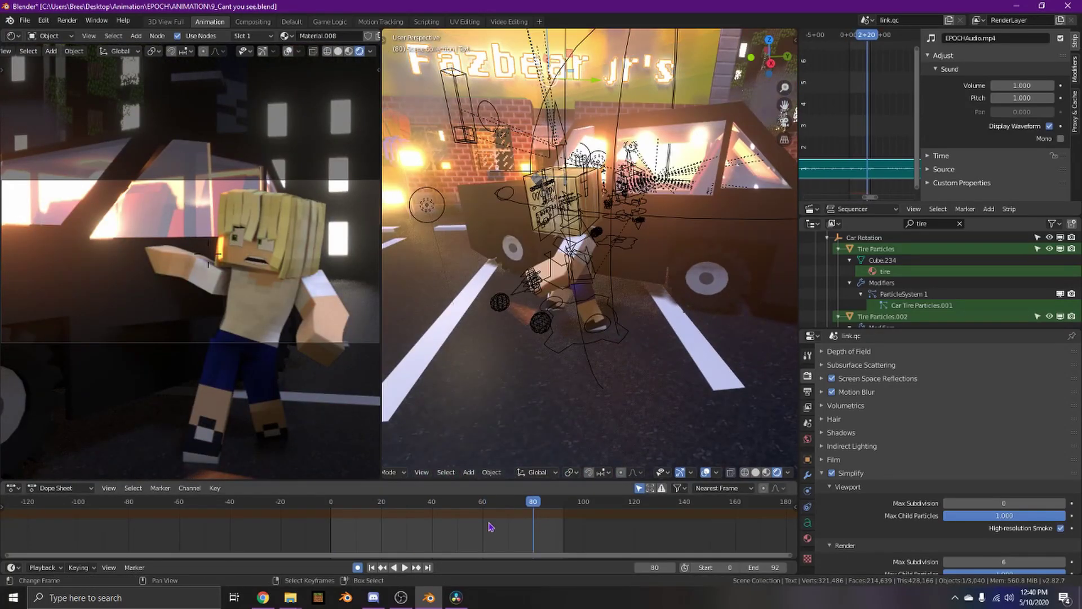
Replay the blond character's movement beside the car to frame 77 and hide the viewport overlays.
click(487, 528)
key(space)
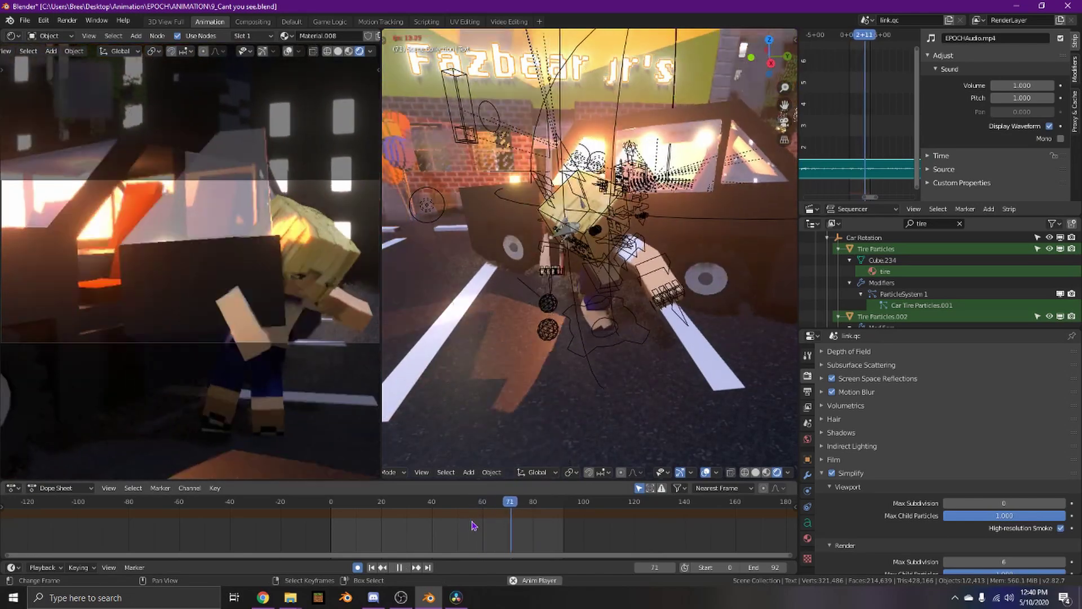
key(space)
click(709, 475)
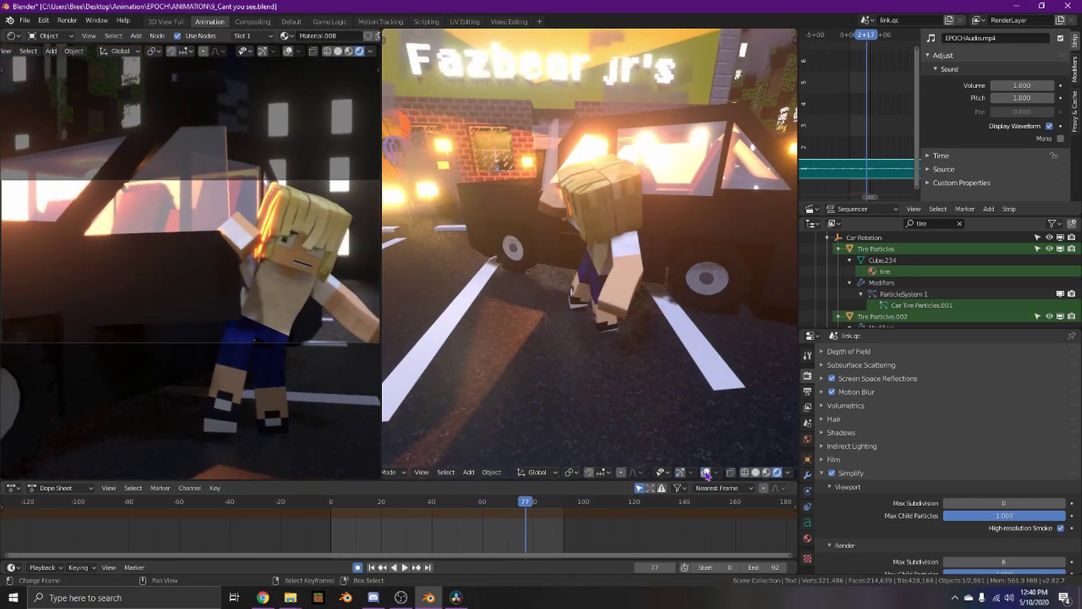
Replay the character's motion without overlays, and play the shot from its first frame to frame 46.
click(433, 527)
key(space)
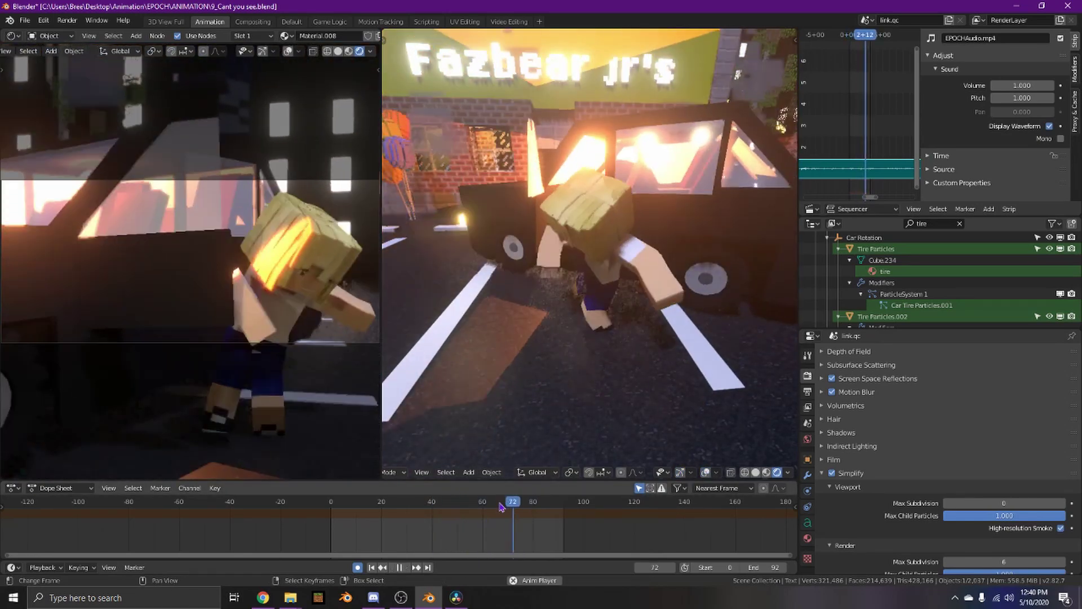
key(space)
key(shift+Left)
key(space)
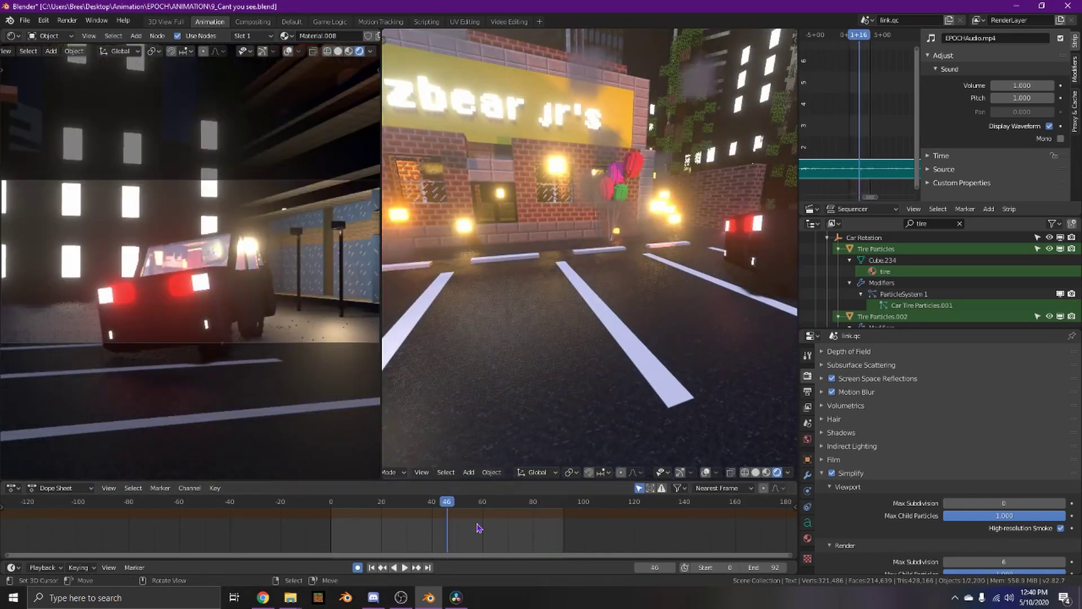
Examine the car's windshield, lit interior and tail lights at frame 64.
key(shift+grave)
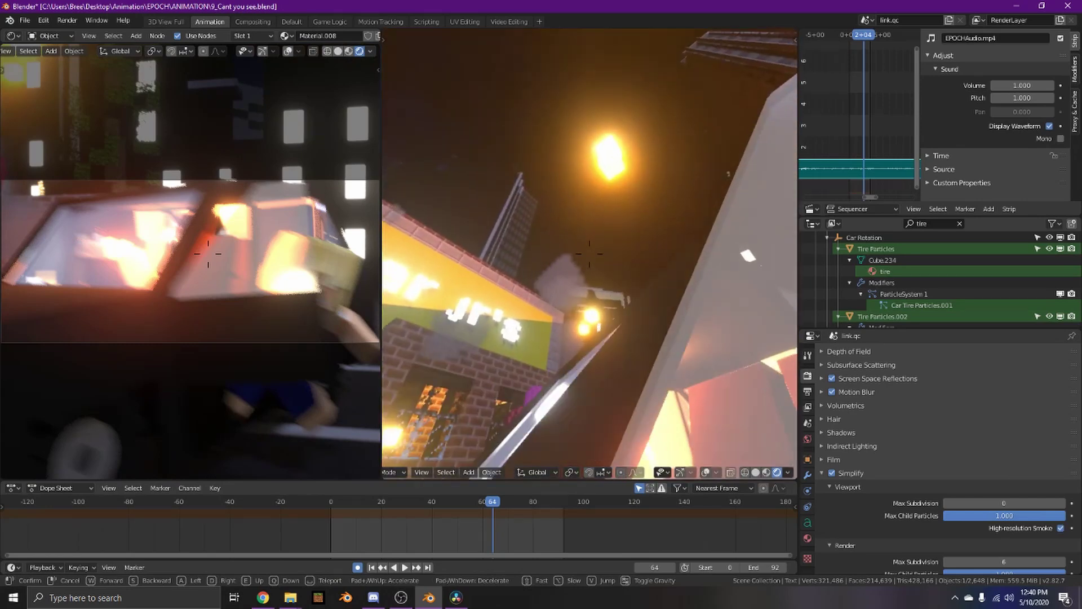
key(s)
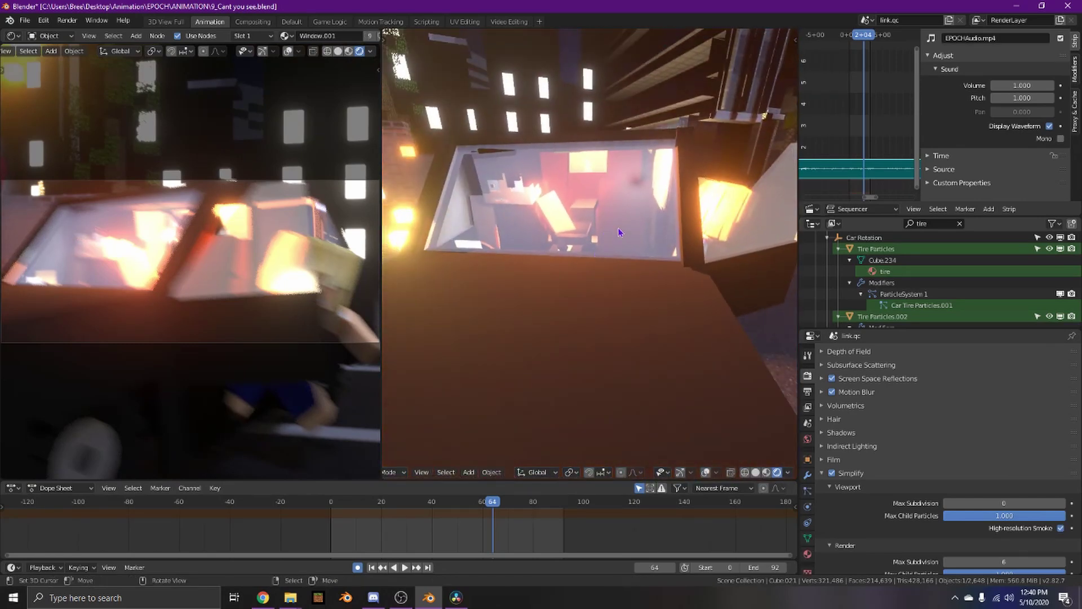
key(w)
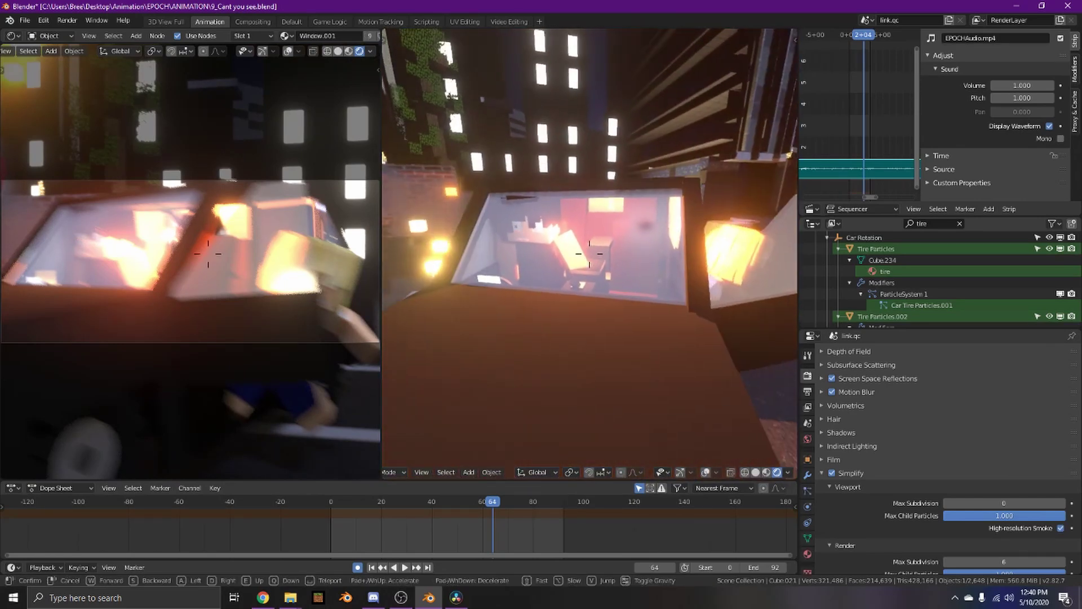
key(w)
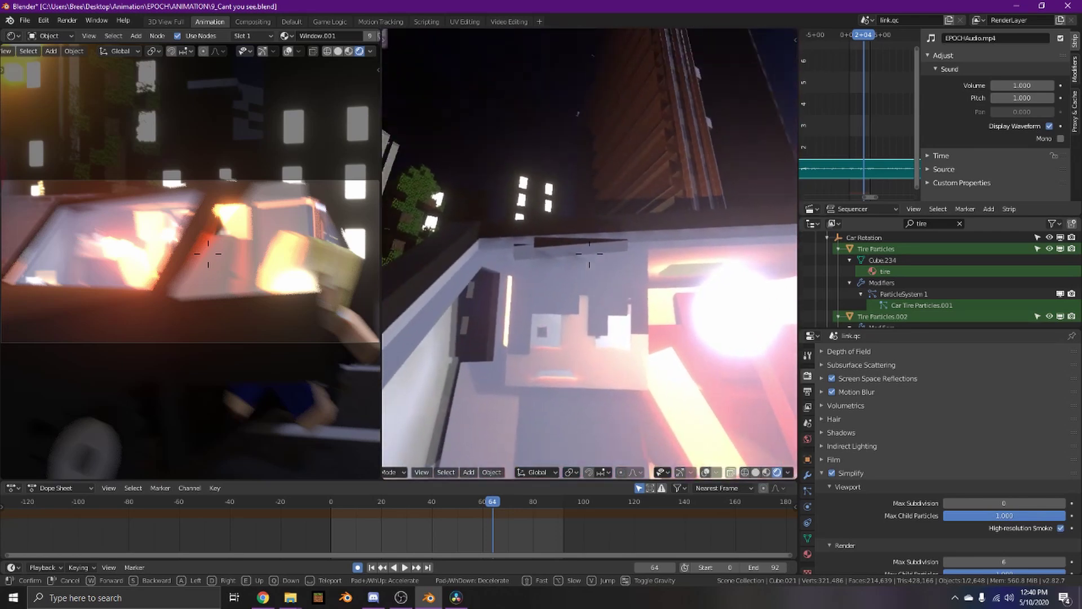
key(s)
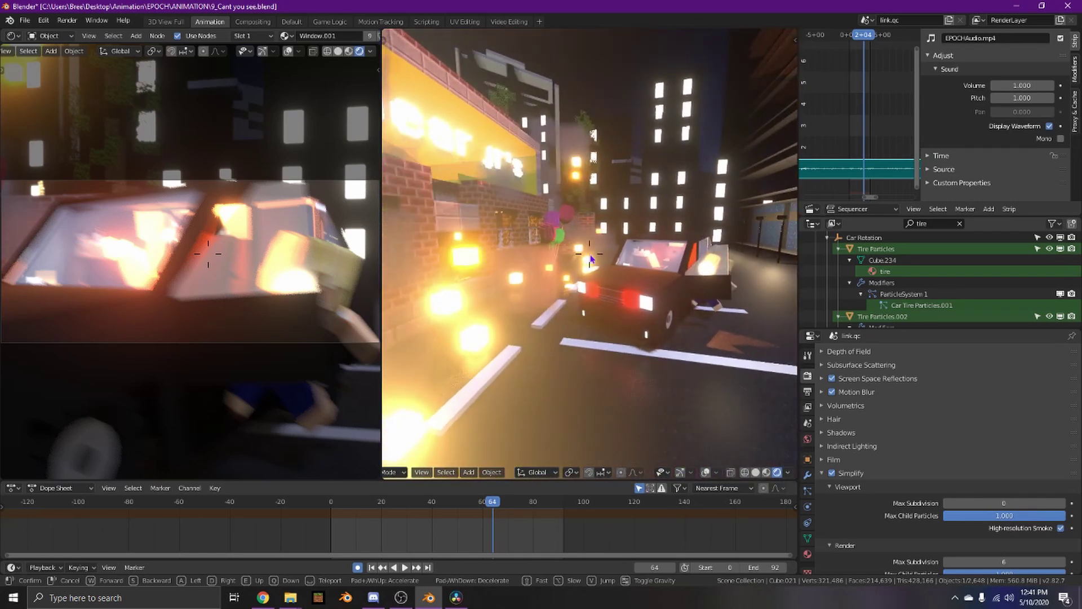
Expand the scene's Screen Space Reflections render settings.
scroll(883, 475, up, 2)
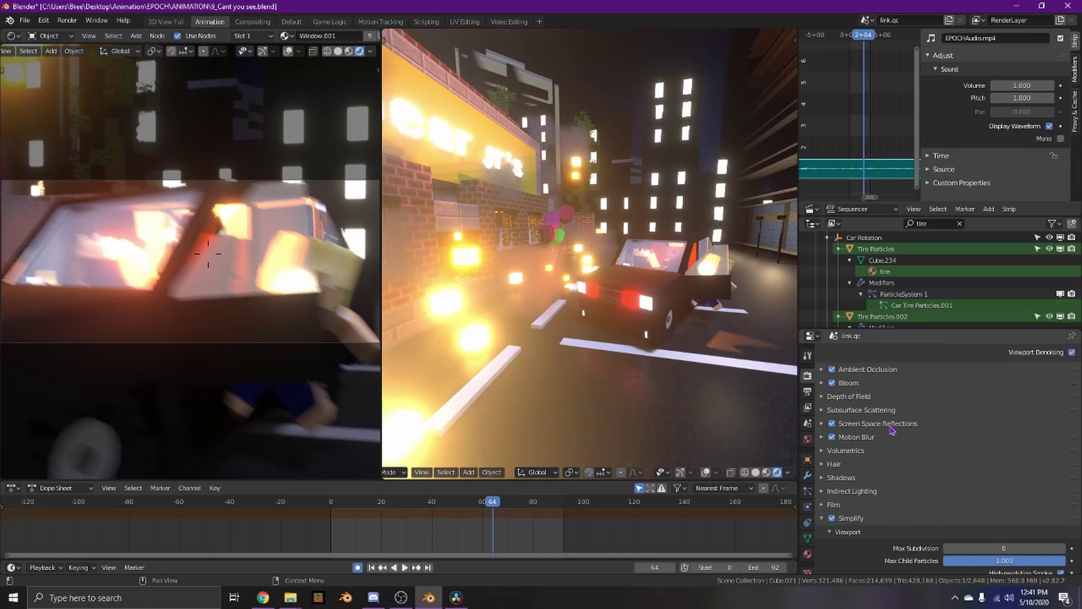
click(879, 424)
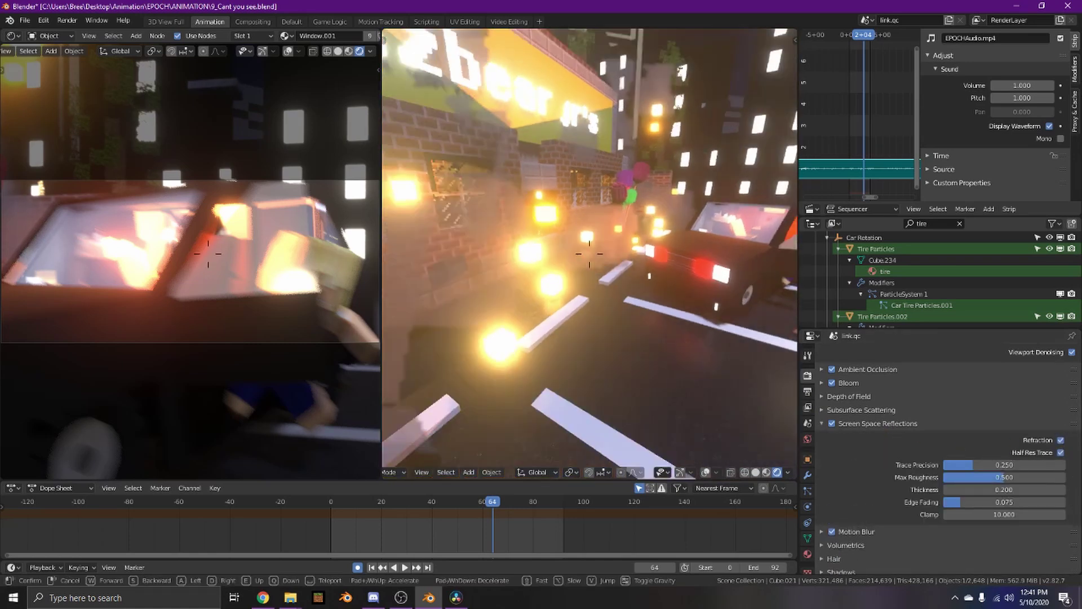
Scrub the shot back to frame 17 and examine the street set, parked car and Fazbear Jr's restaurant front.
click(590, 253)
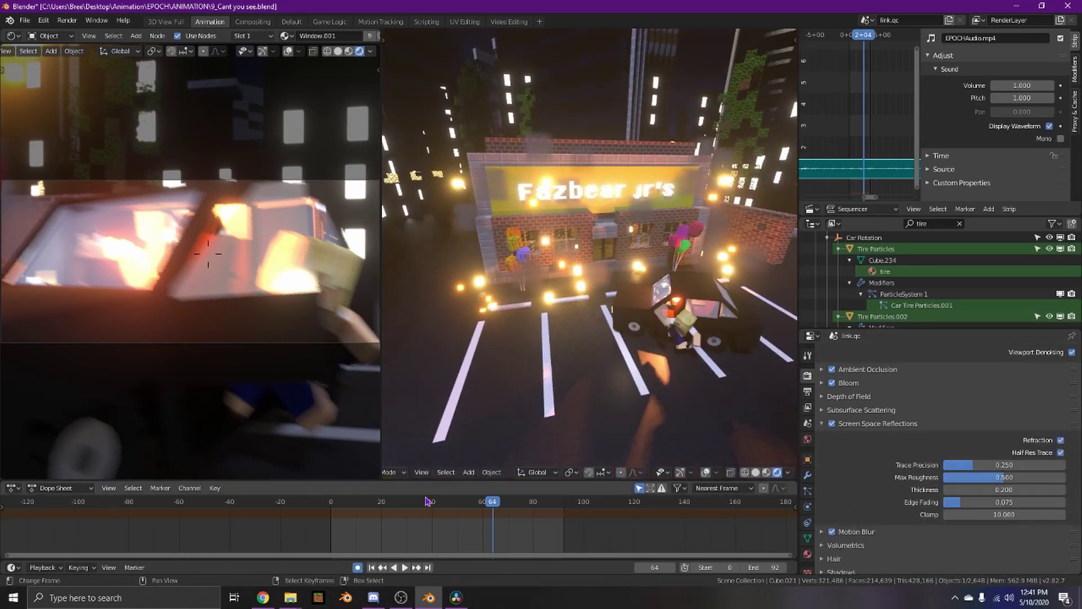
drag(440, 500, 285, 496)
key(space)
key(space)
key(w)
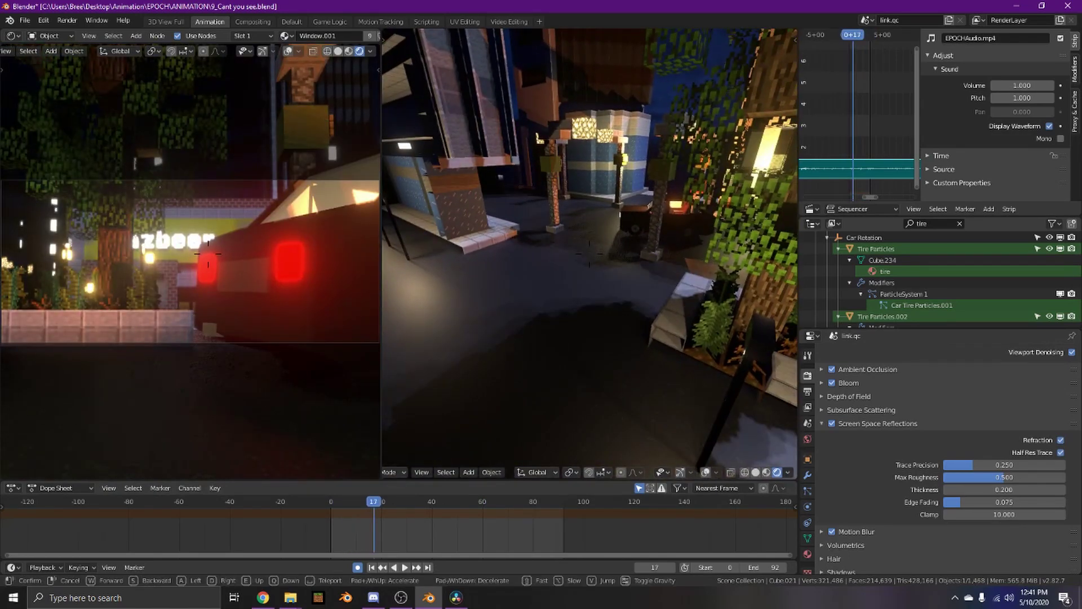
key(s)
key(a)
key(s)
key(a)
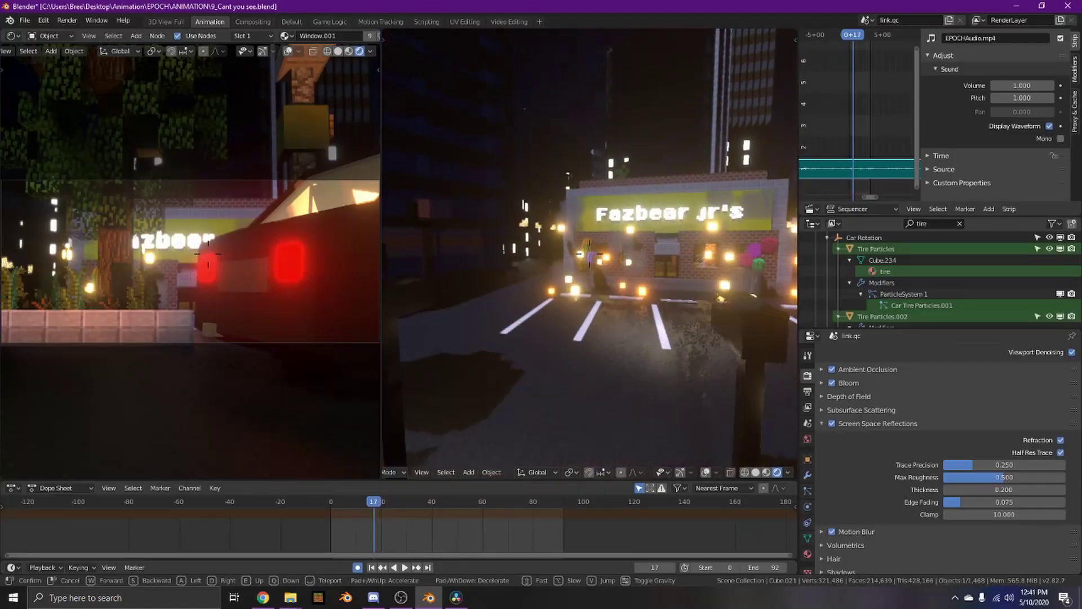
key(w)
Play the car shot on from frame 17 and review the blond character's movement around frame 86.
key(space)
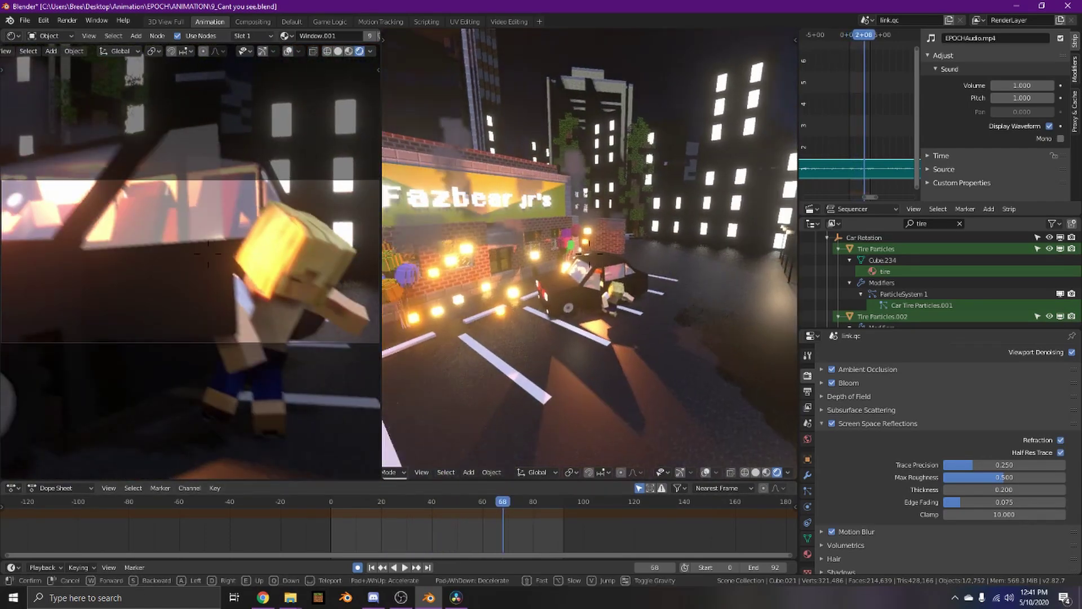
drag(459, 539, 521, 528)
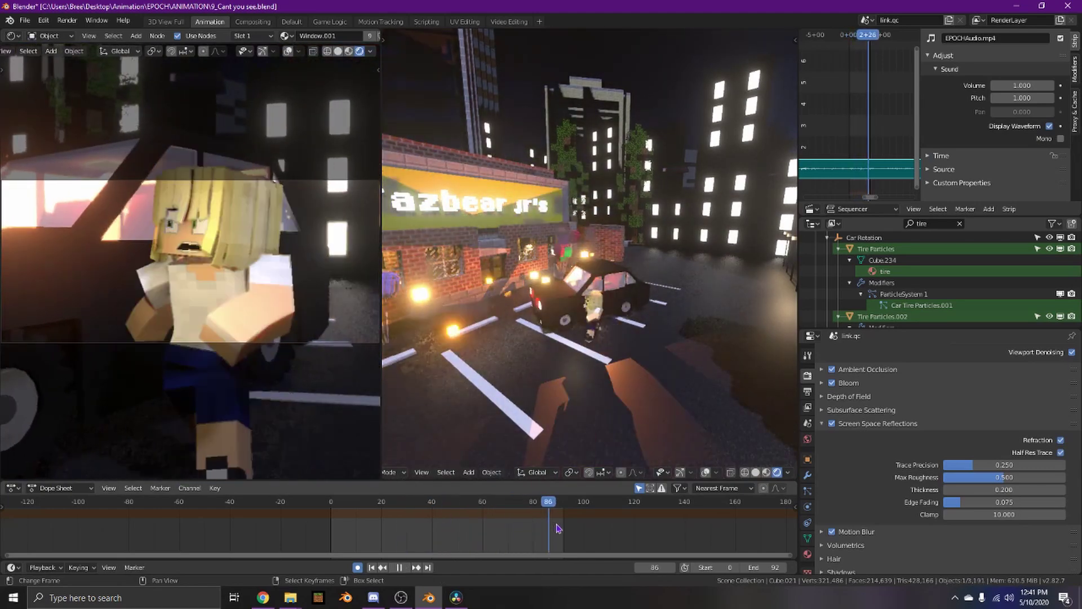
key(space)
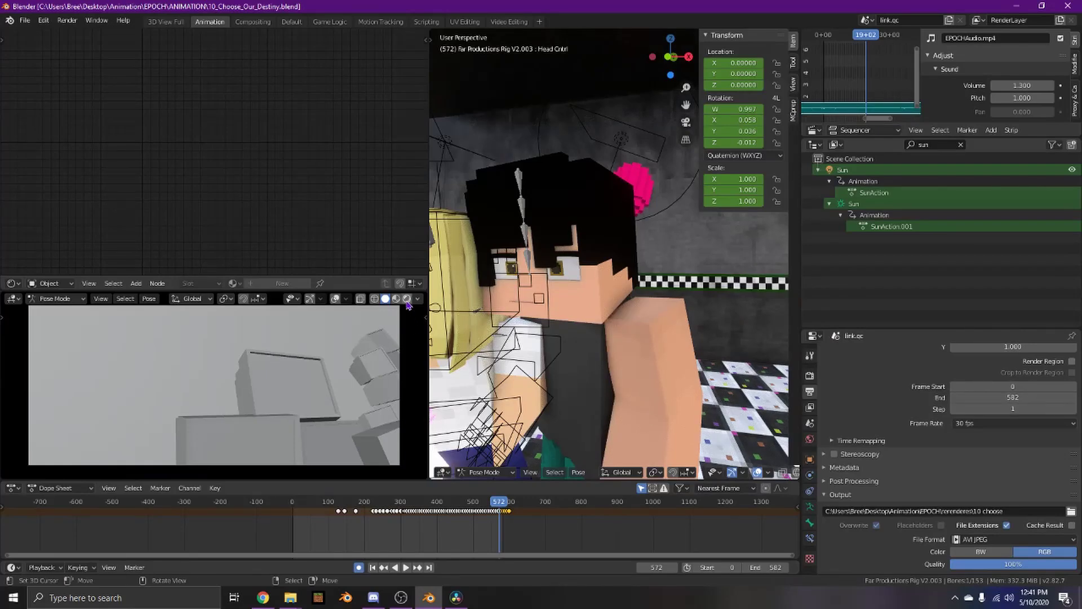
Show the camera view of 10_Choose_Our_Destiny in rendered shading and play the opening up to frame 86.
click(407, 299)
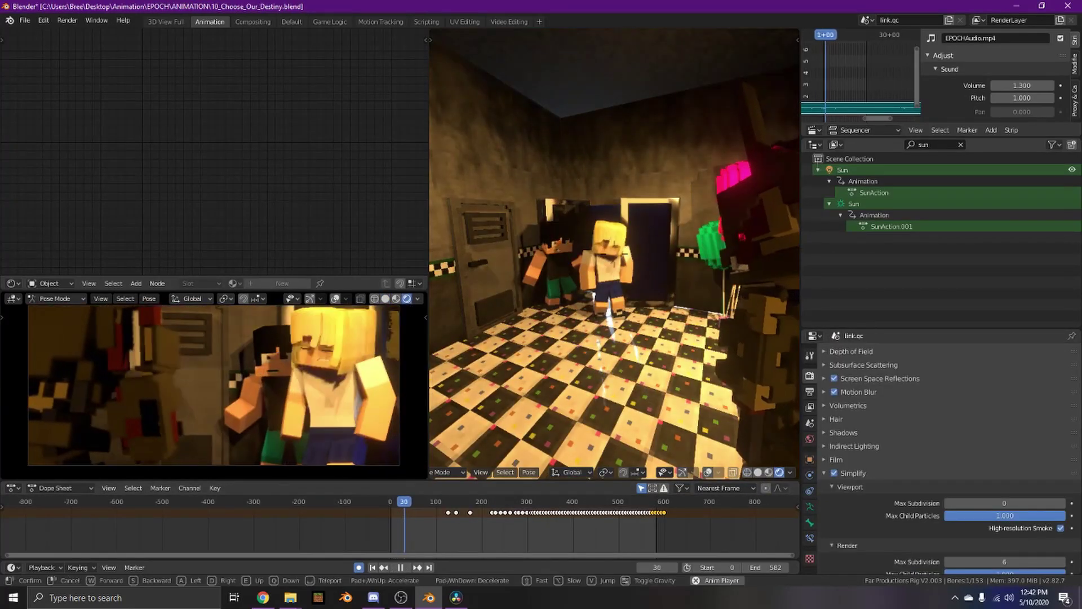
key(w)
click(509, 414)
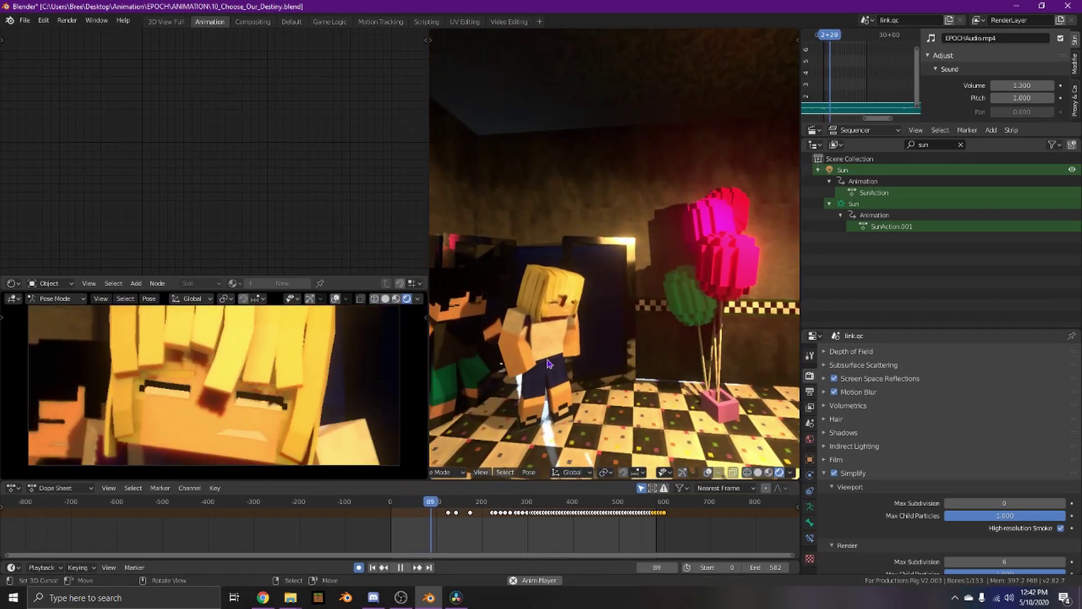
key(space)
drag(434, 506, 429, 509)
key(space)
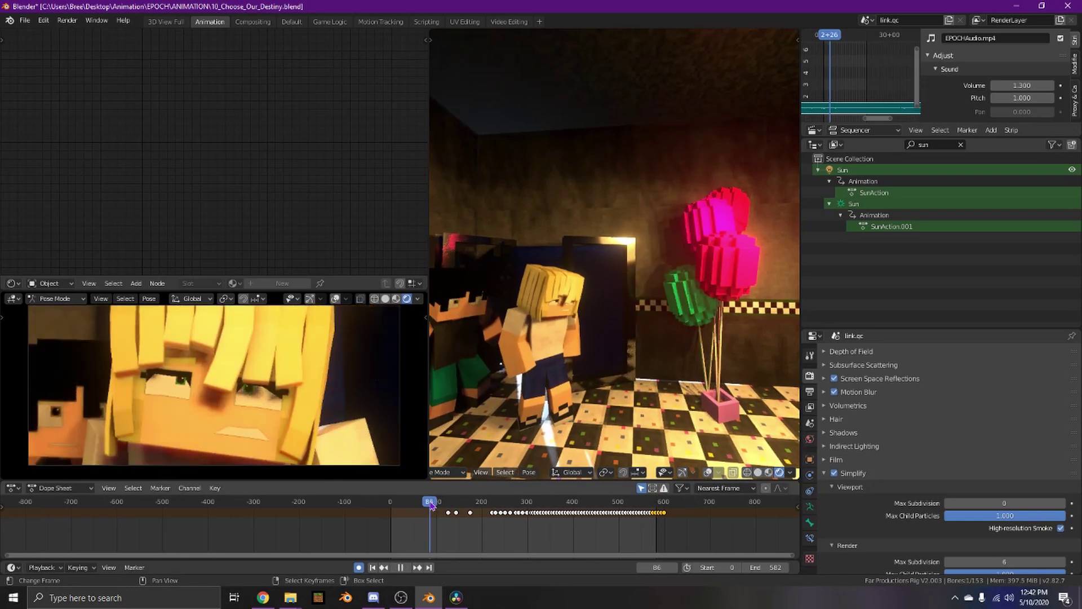
Examine the blond character's face and upper body up close at frame 86.
key(shift+grave)
key(w)
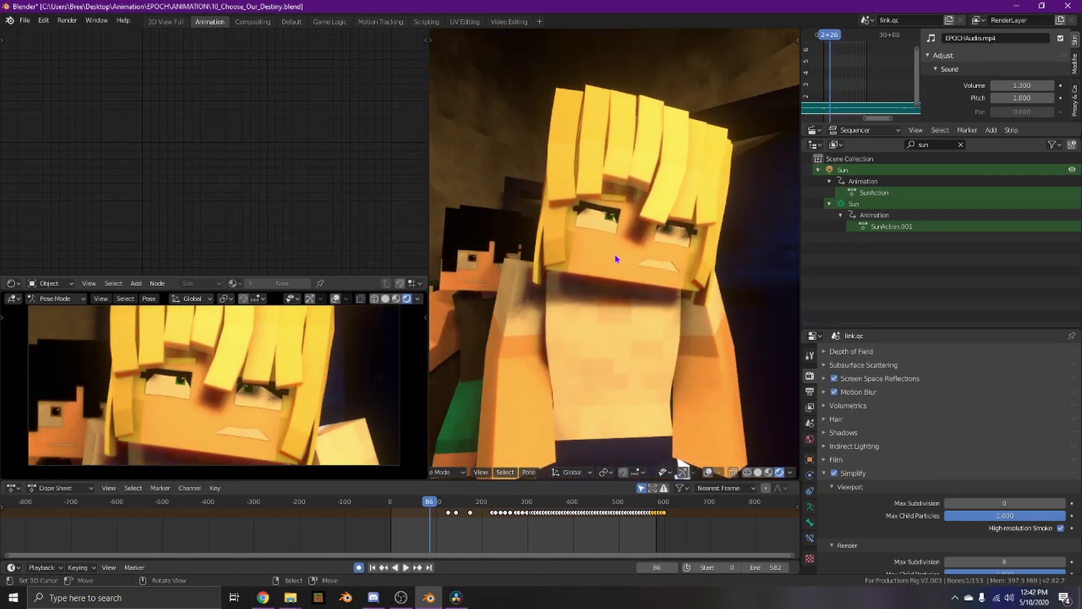
key(shift+grave)
key(s)
click(604, 270)
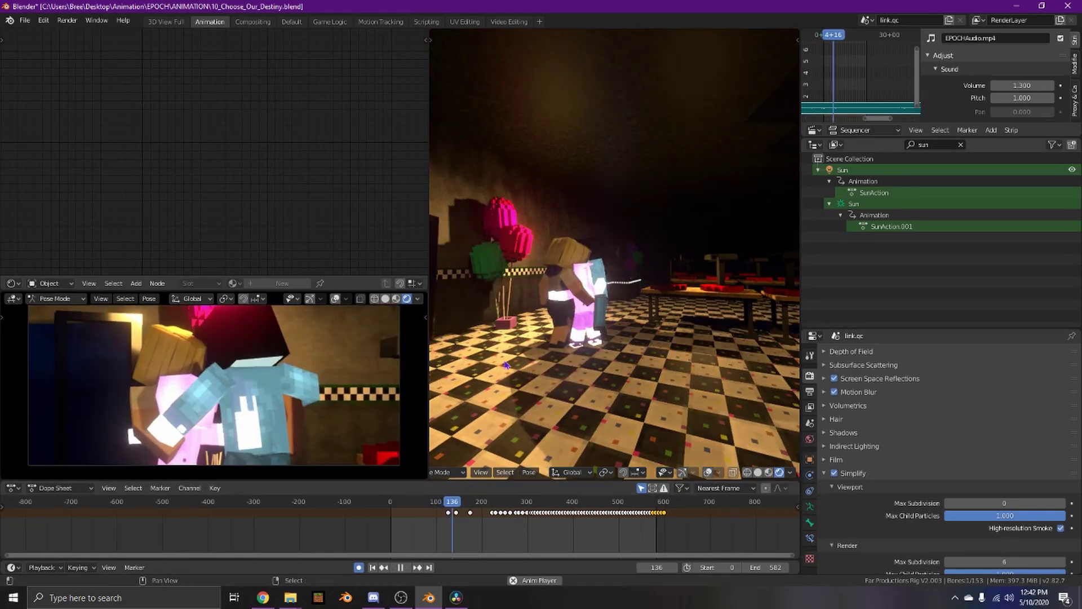
Play the shot on from frame 86 while examining the glowing characters, balloons and dining tables around the room.
key(space)
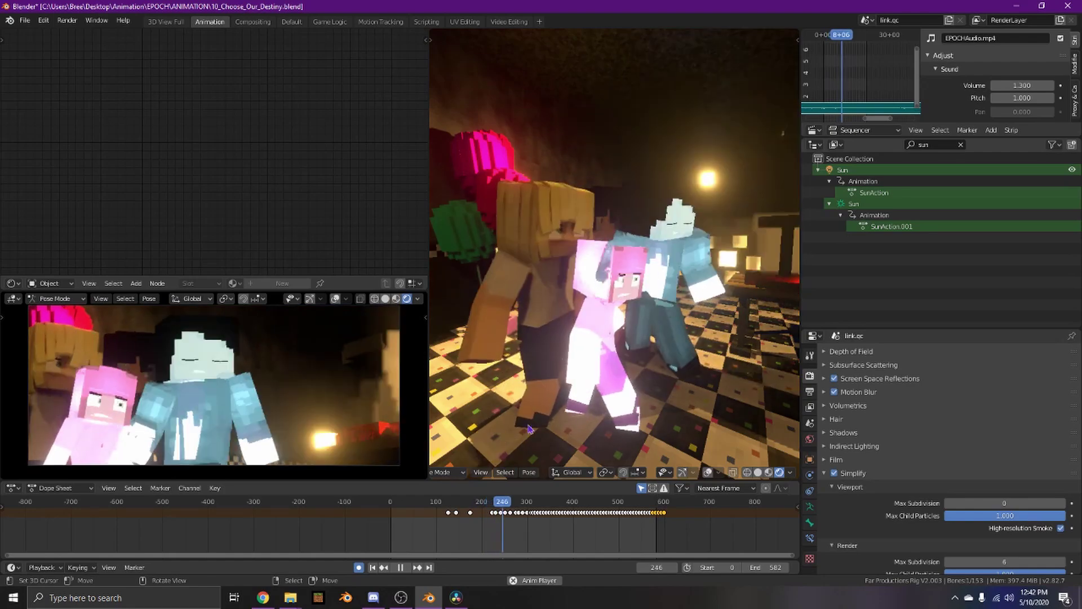
key(shift+grave)
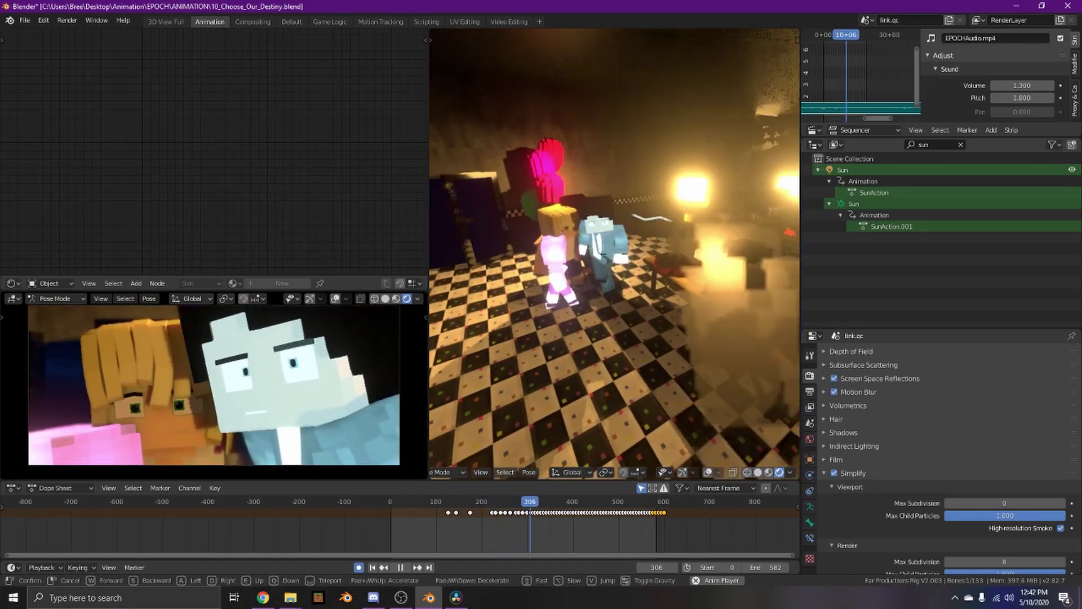
click(615, 254)
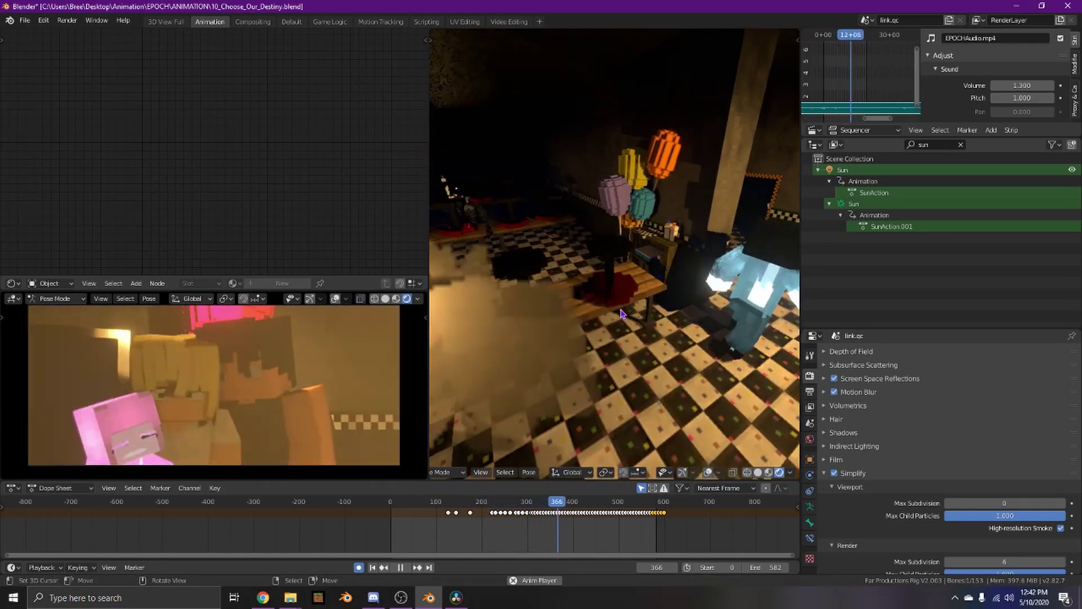
key(shift+grave)
click(615, 254)
key(shift+grave)
key(w)
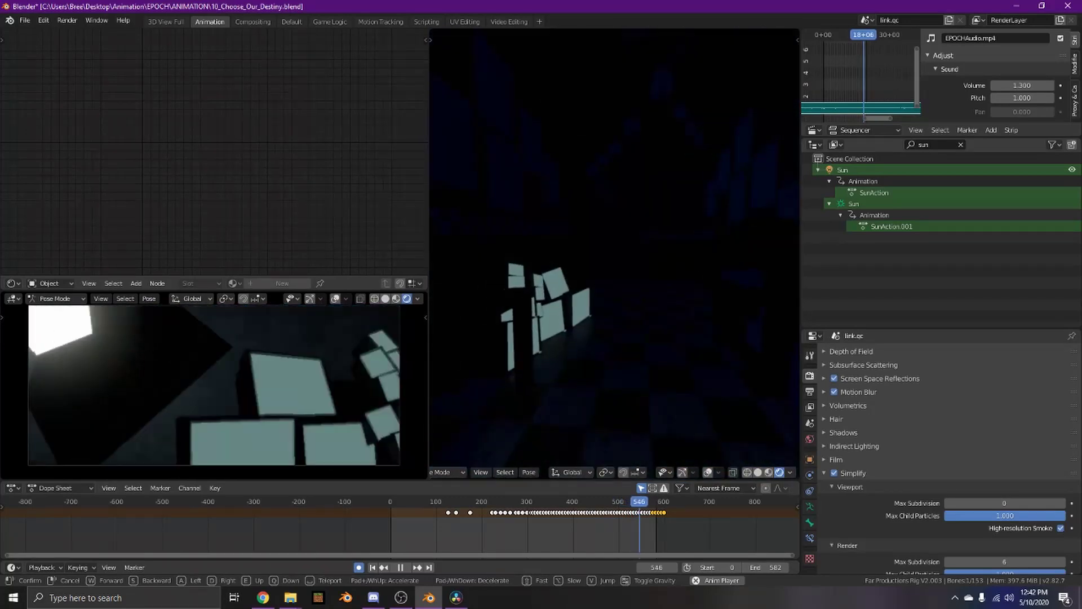
click(607, 295)
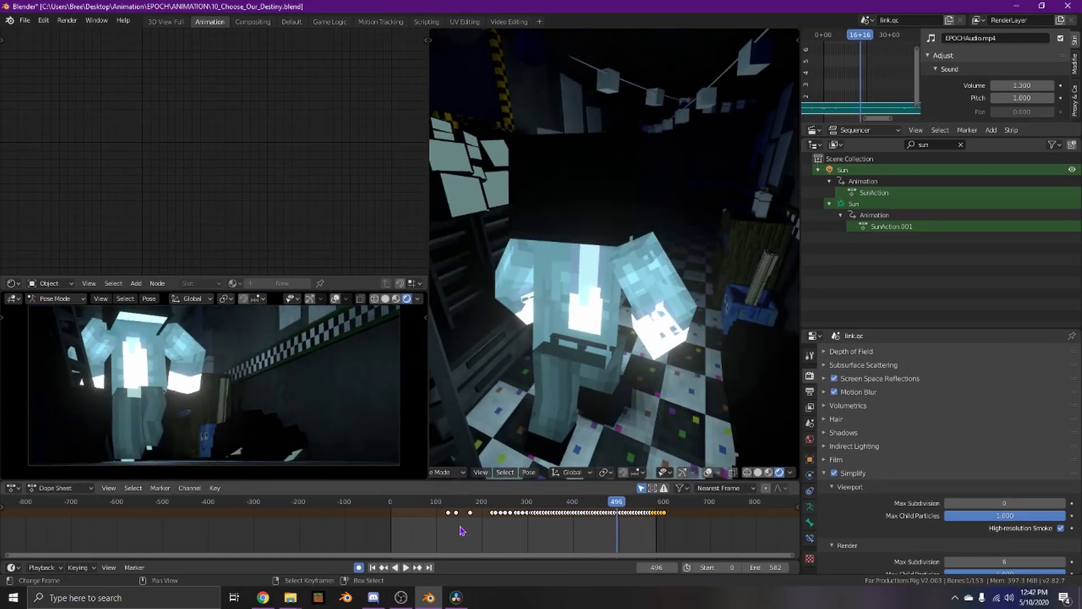
Scrub back to frame 74 and examine the two characters at the doorway, the balloons and the checkered hall.
click(420, 525)
key(space)
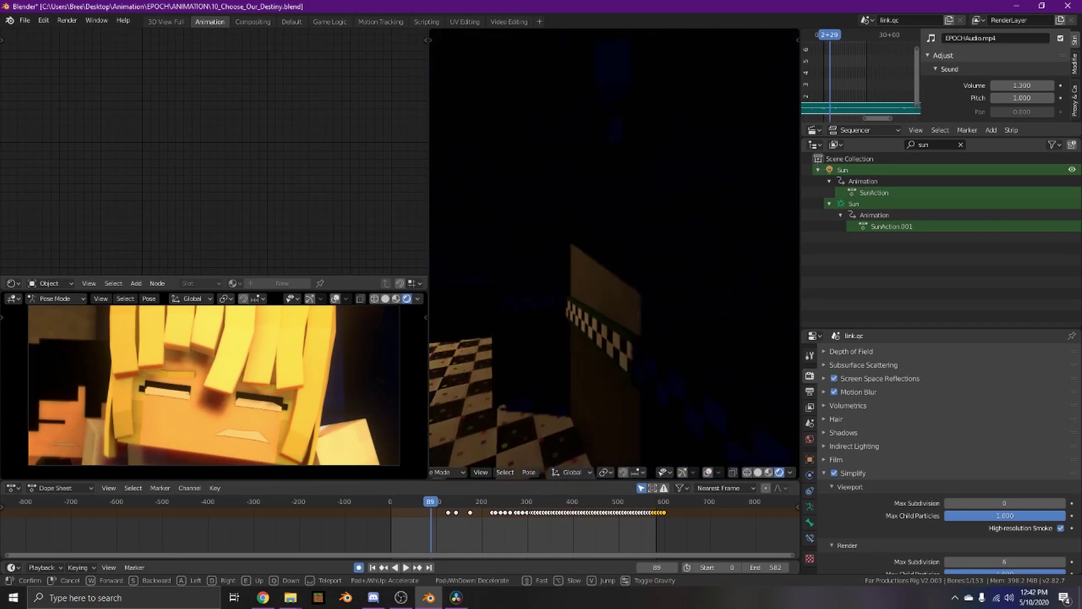
click(554, 388)
drag(412, 507, 424, 509)
key(shift+grave)
key(w)
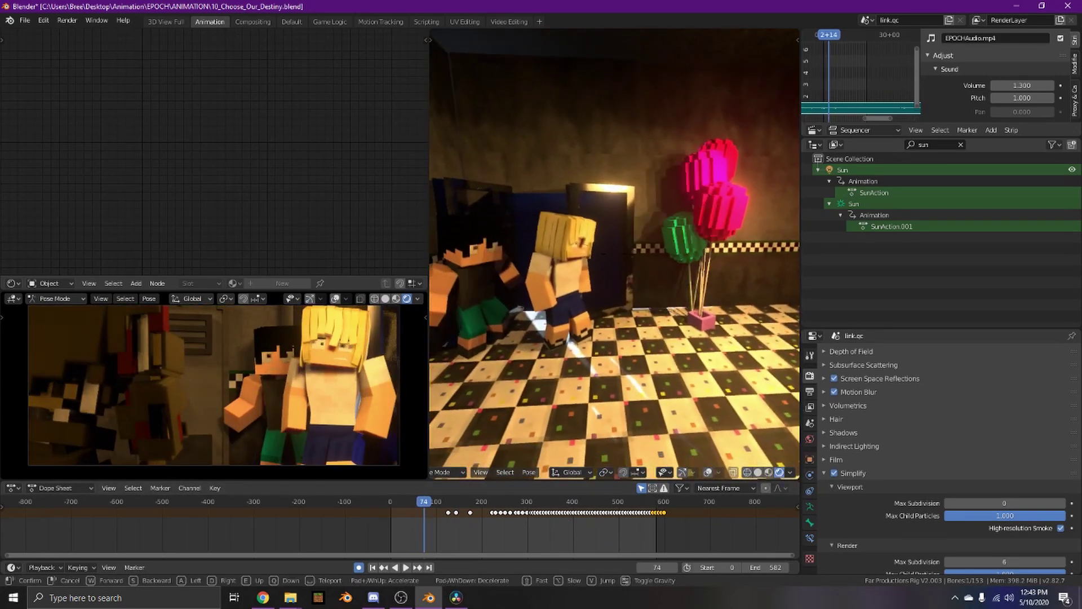
key(w)
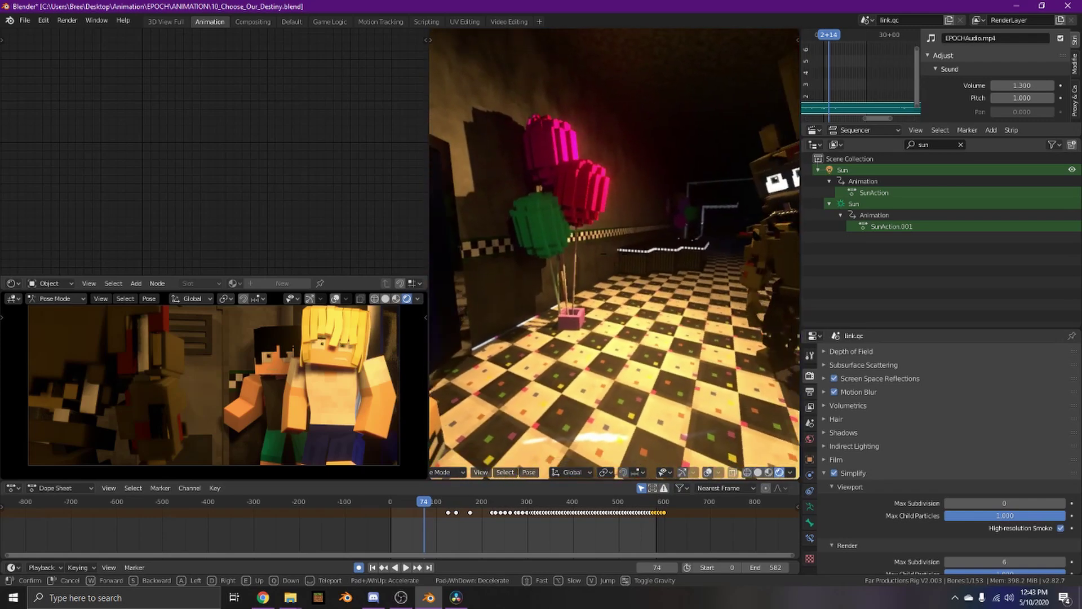
key(s)
scroll(378, 529, up, 3)
Play the shot from frame 74 to frame 137 and examine the huddled group with the pink character.
key(space)
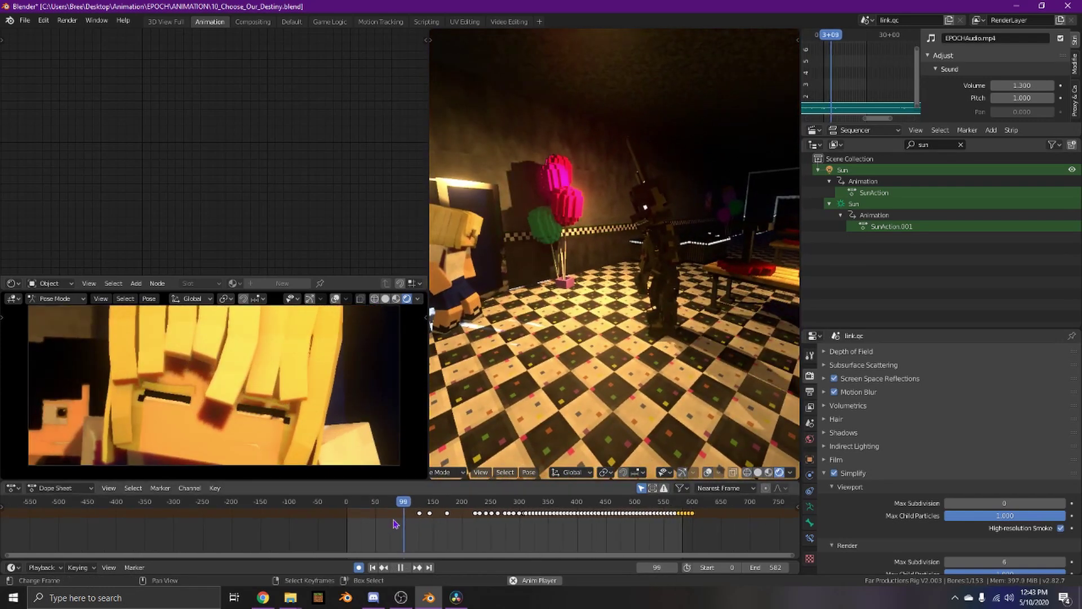
key(space)
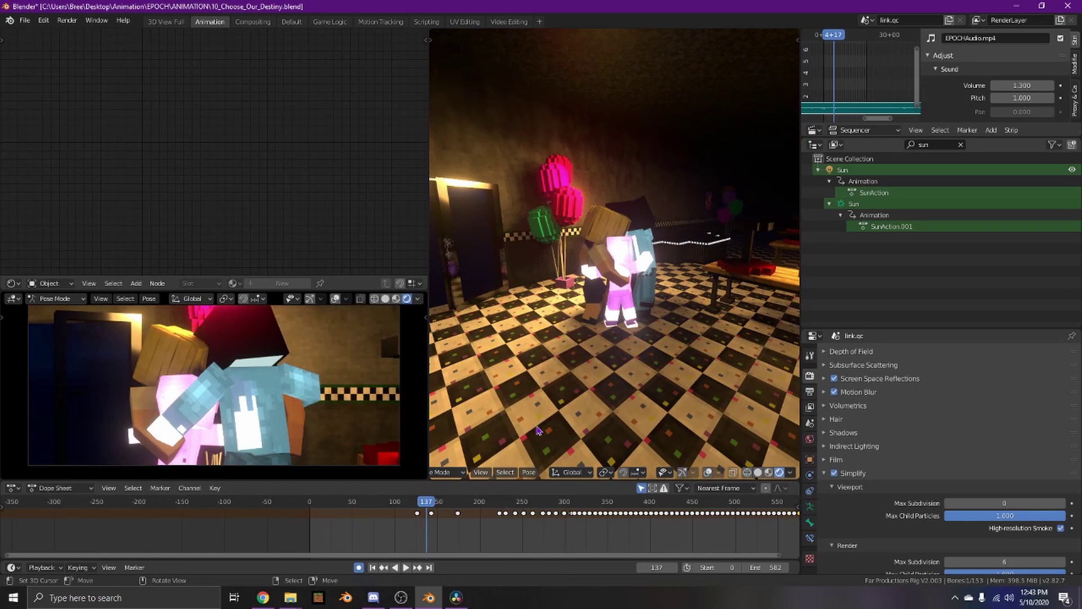
key(w)
key(s)
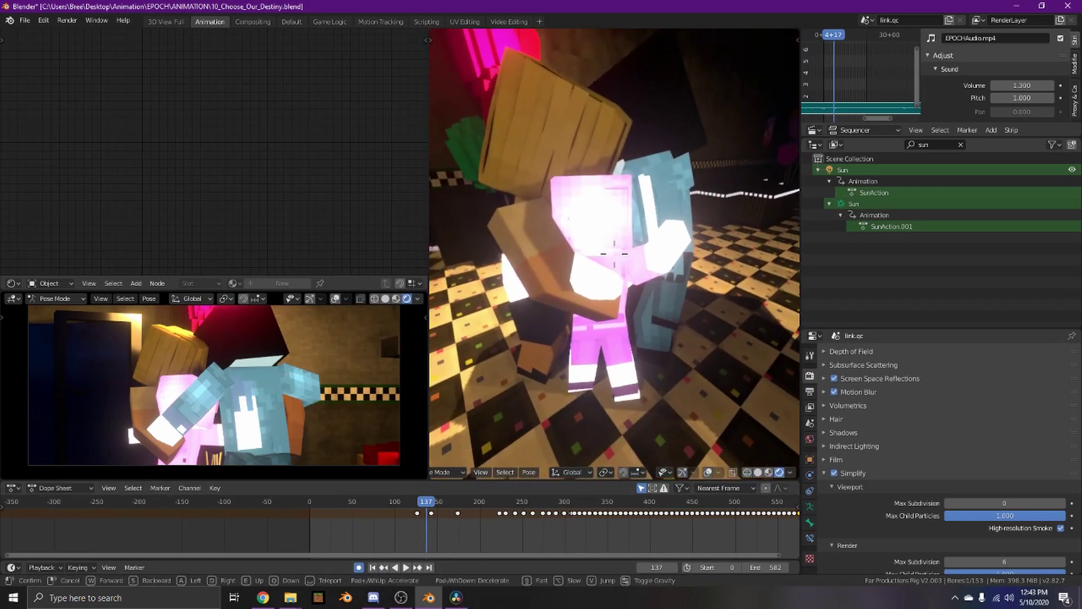
click(672, 238)
key(shift+grave)
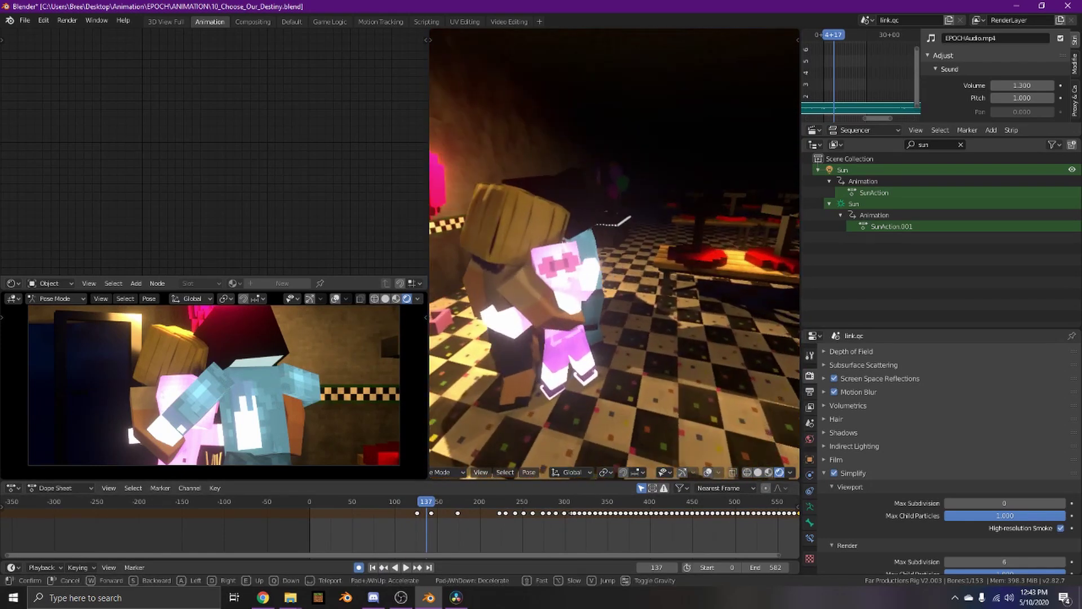
Scrub through the frames after 137 and inspect the characters and set along the way.
drag(439, 519, 527, 522)
middle_drag(511, 528, 470, 525)
drag(432, 524, 490, 525)
key(shift+grave)
key(w)
click(614, 253)
drag(603, 520, 614, 520)
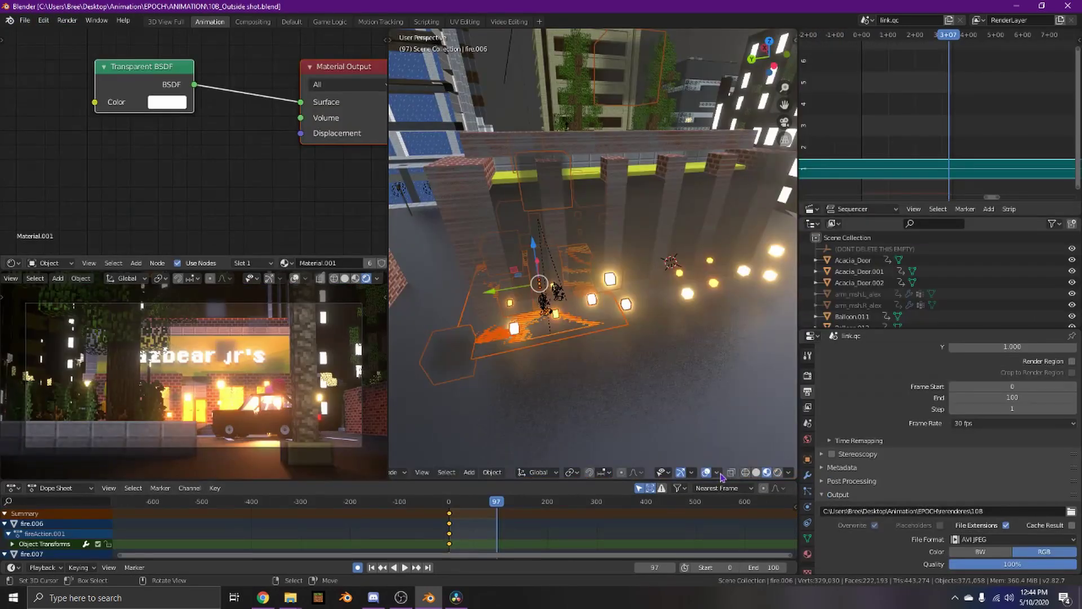
Hide the viewport overlays in the 10B outside shot and play it while viewing the restaurant set.
click(706, 473)
middle_drag(632, 383, 739, 358)
key(space)
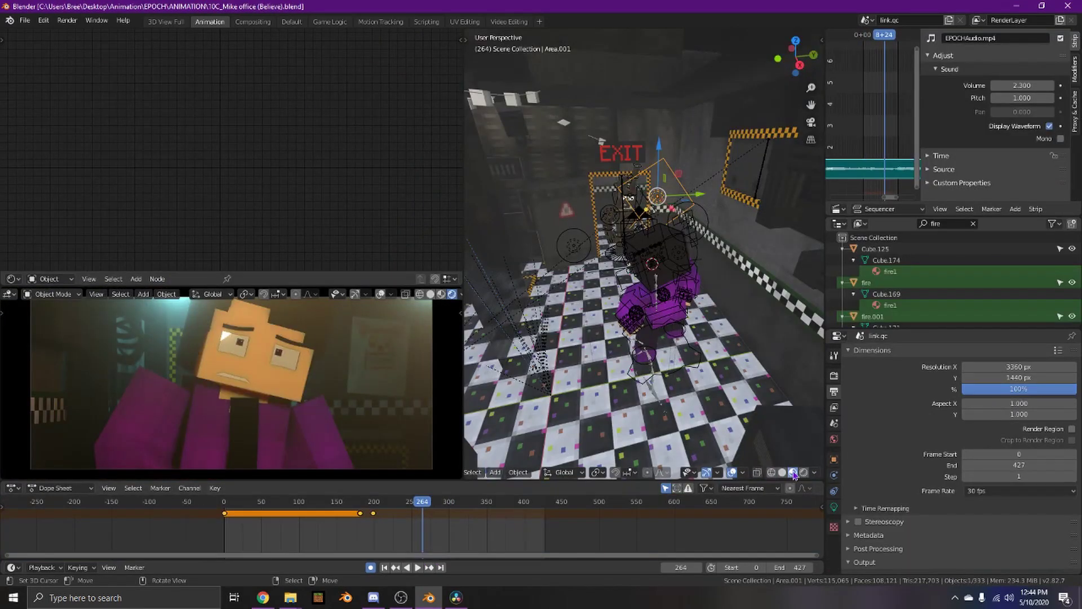
Display the 10C Mike office scene in rendered shading, return to frame 0 and examine the door and lights.
click(802, 472)
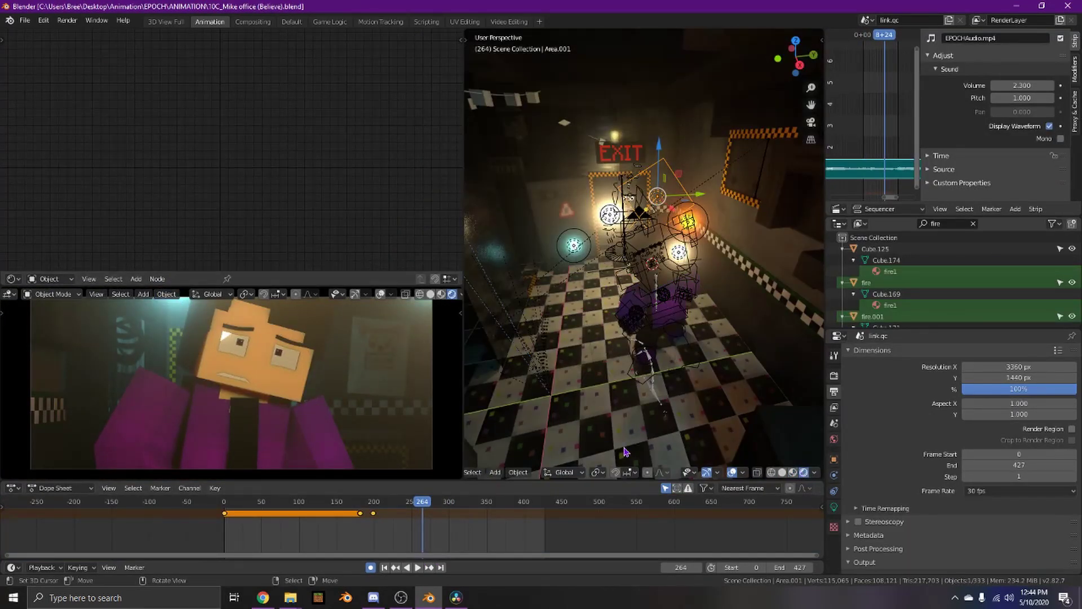
middle_drag(289, 512, 376, 510)
click(220, 504)
key(shift+grave)
key(w)
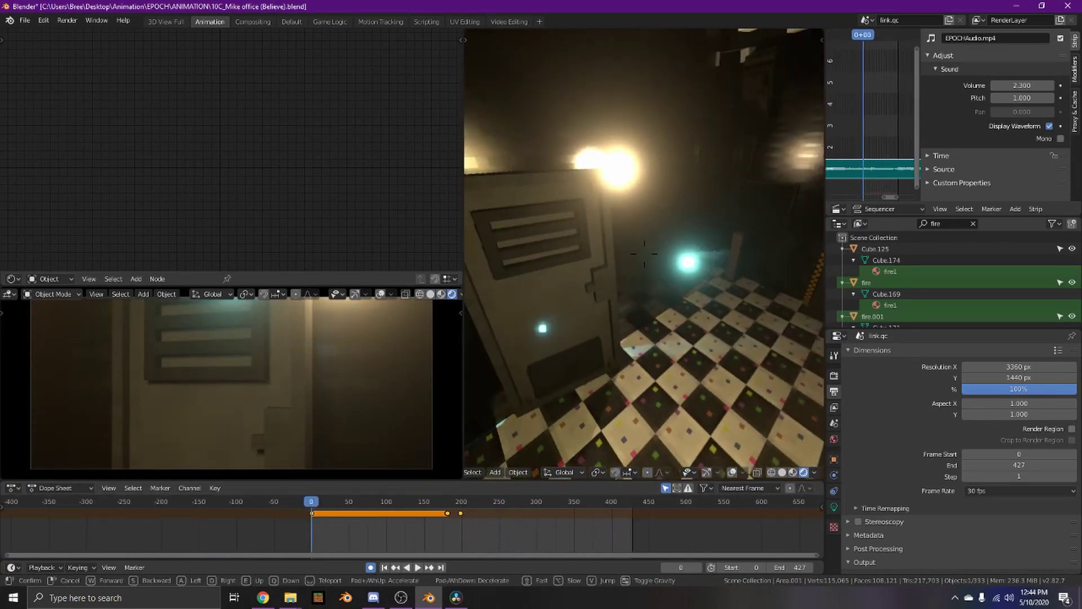
click(646, 260)
Play the office shot from frame 0 to frame 170 and examine the purple-clothed character in the room.
key(space)
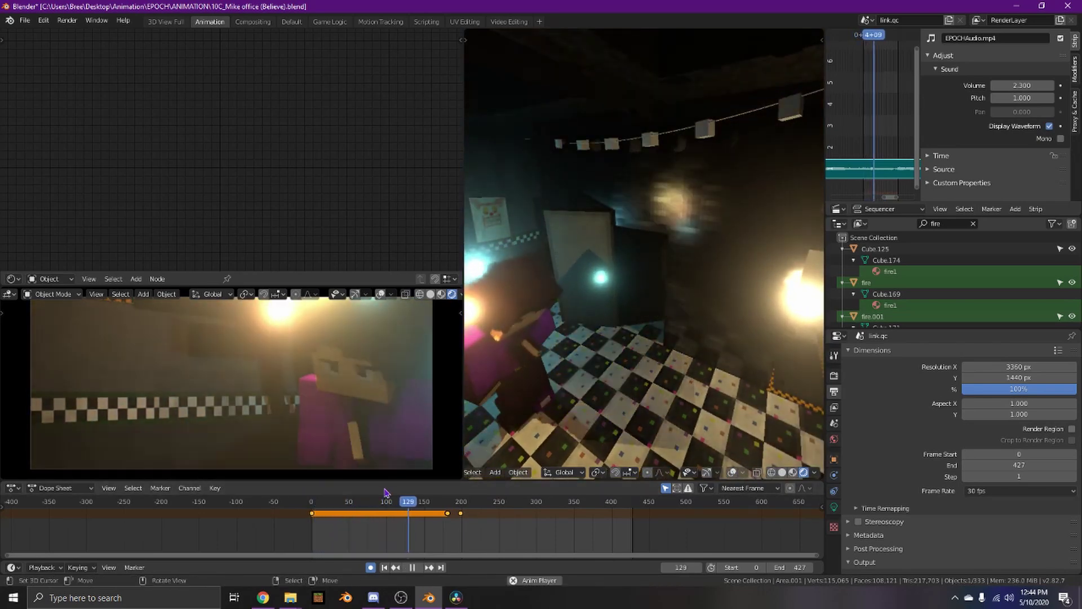
key(space)
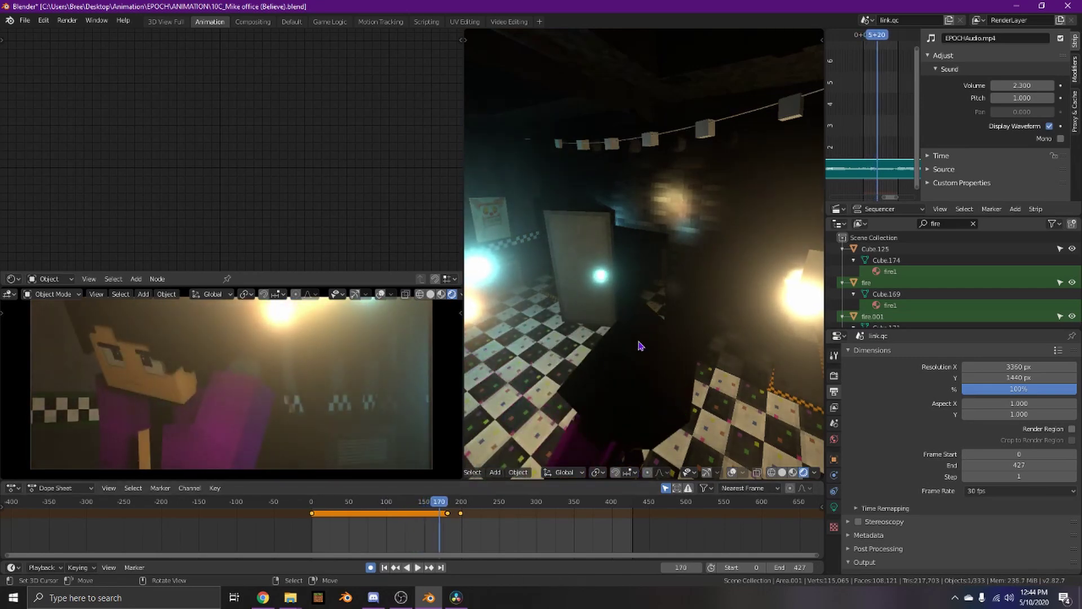
key(w)
key(s)
click(645, 254)
Play the office shot on to frame 241 and examine the slumped purple-clothed character up close.
key(space)
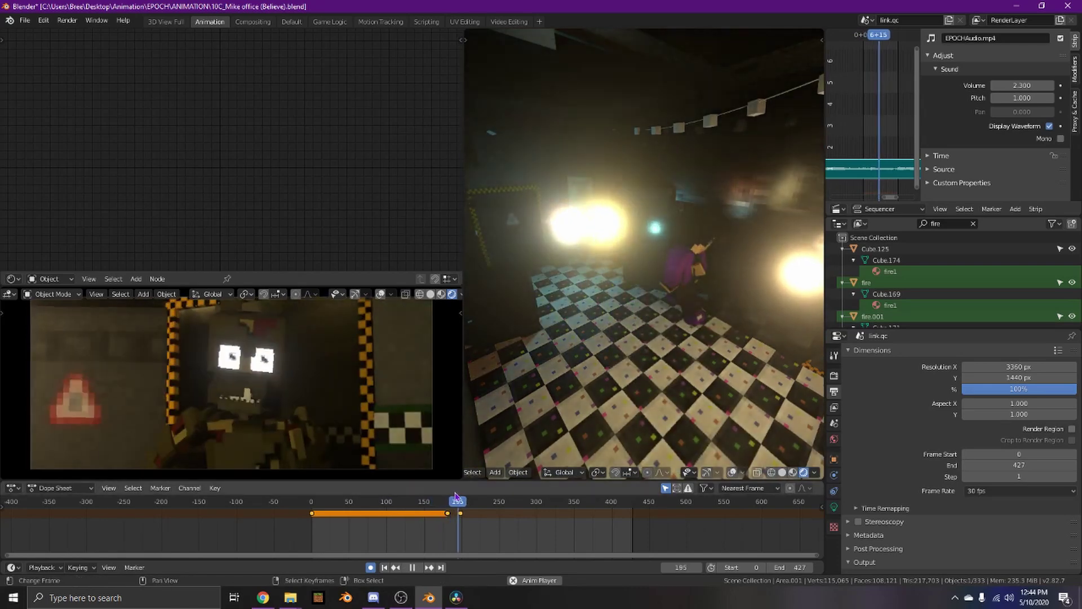
key(space)
key(shift+grave)
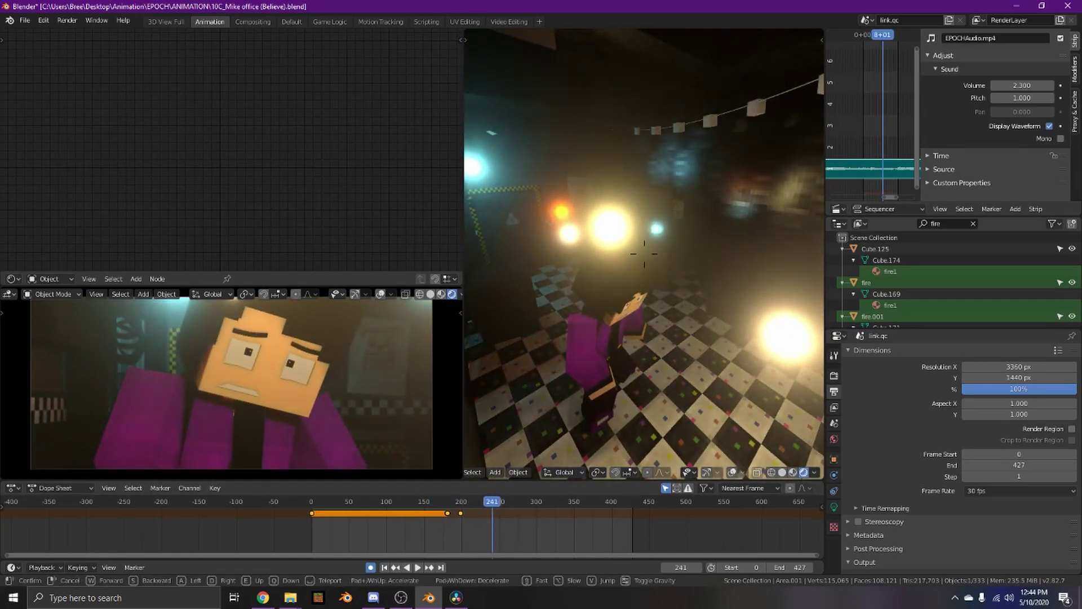
key(s)
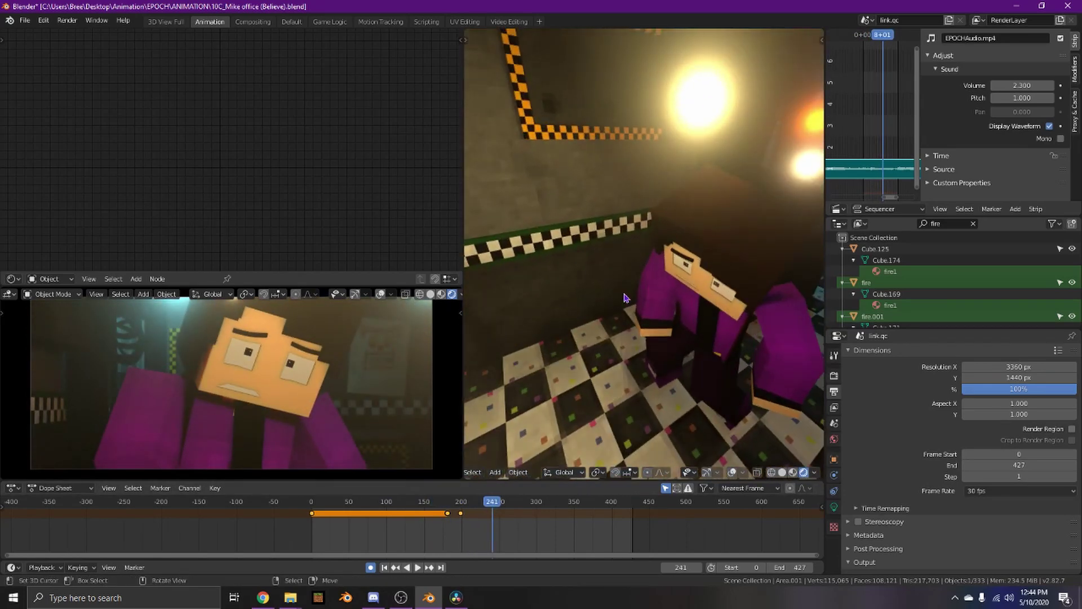
click(644, 253)
Play the animatronic's confrontation with the purple-clothed character and scrub the shot to frame 401.
key(space)
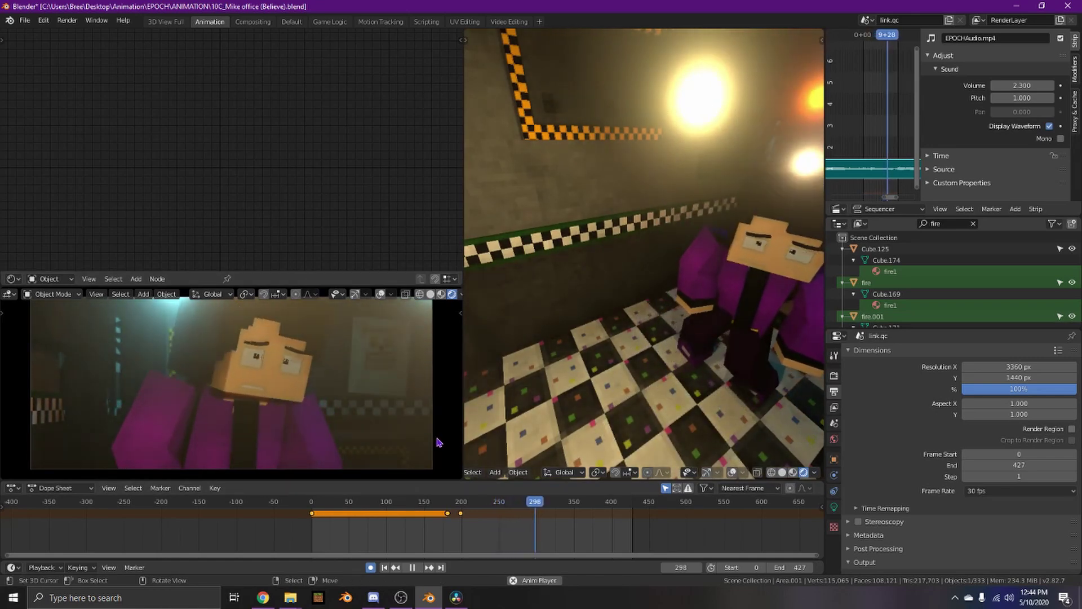
key(shift+grave)
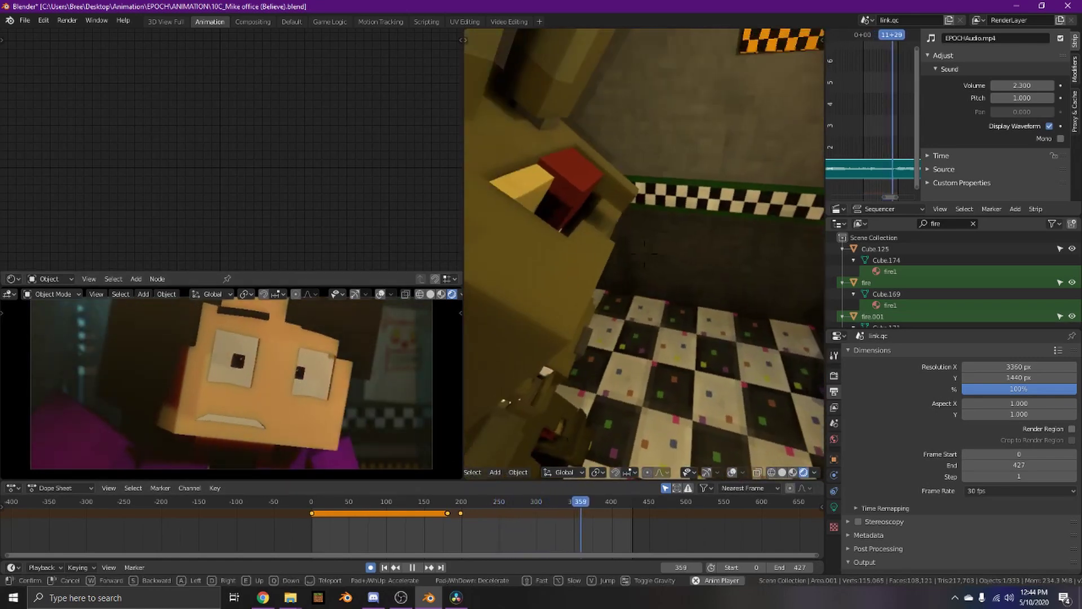
click(645, 257)
key(space)
middle_drag(567, 520, 456, 520)
scroll(456, 520, down, 1)
drag(514, 517, 495, 515)
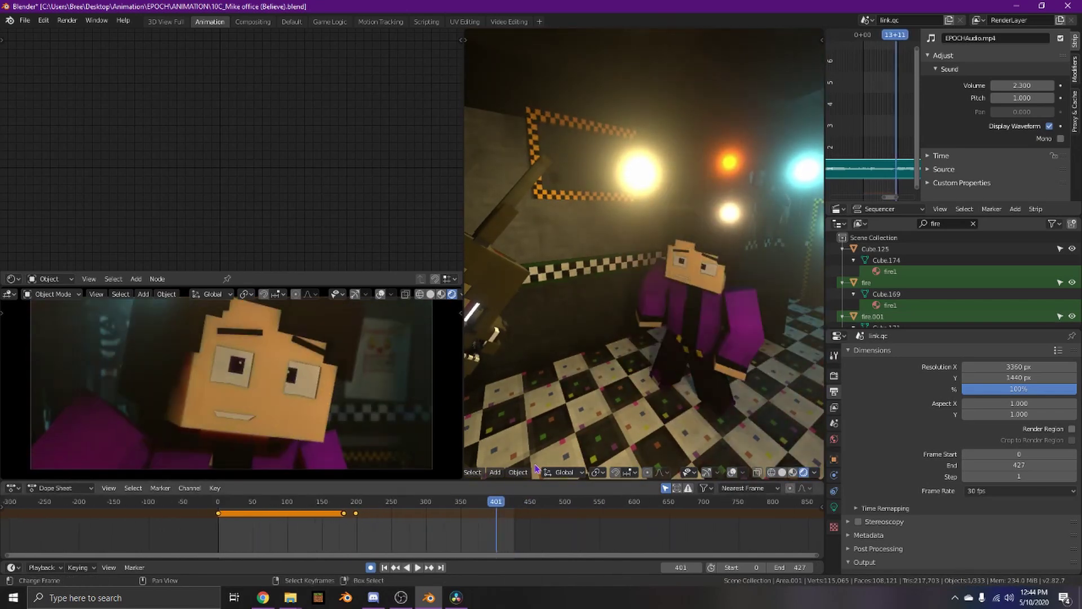
Play the office shot on to frame 415 and examine the burst of fire embers around the falling purple-clothed character.
key(shift+grave)
click(645, 254)
key(space)
key(space)
key(shift+grave)
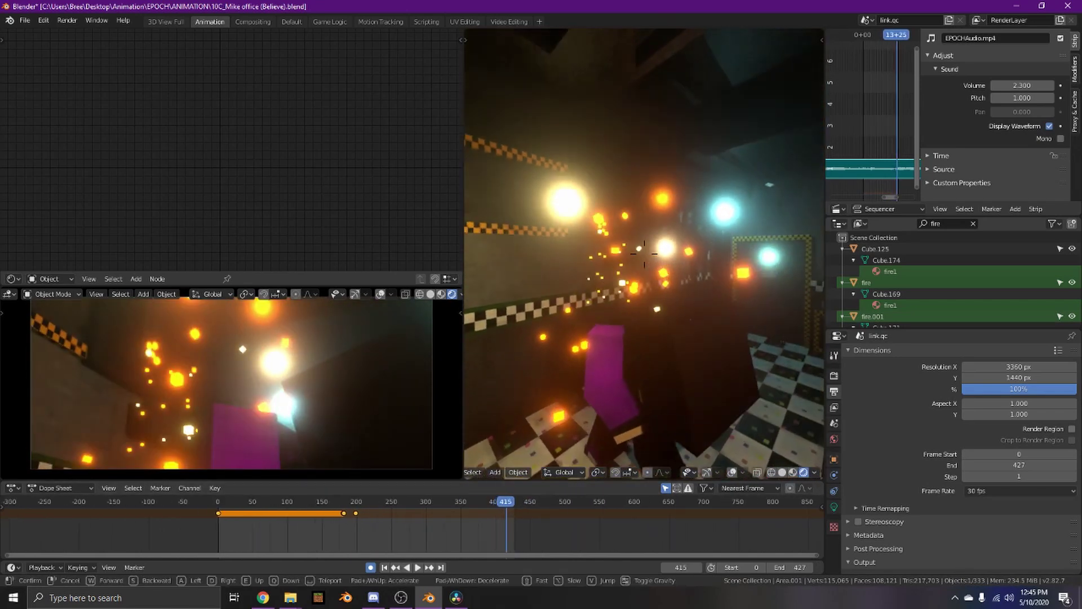
key(s)
key(a)
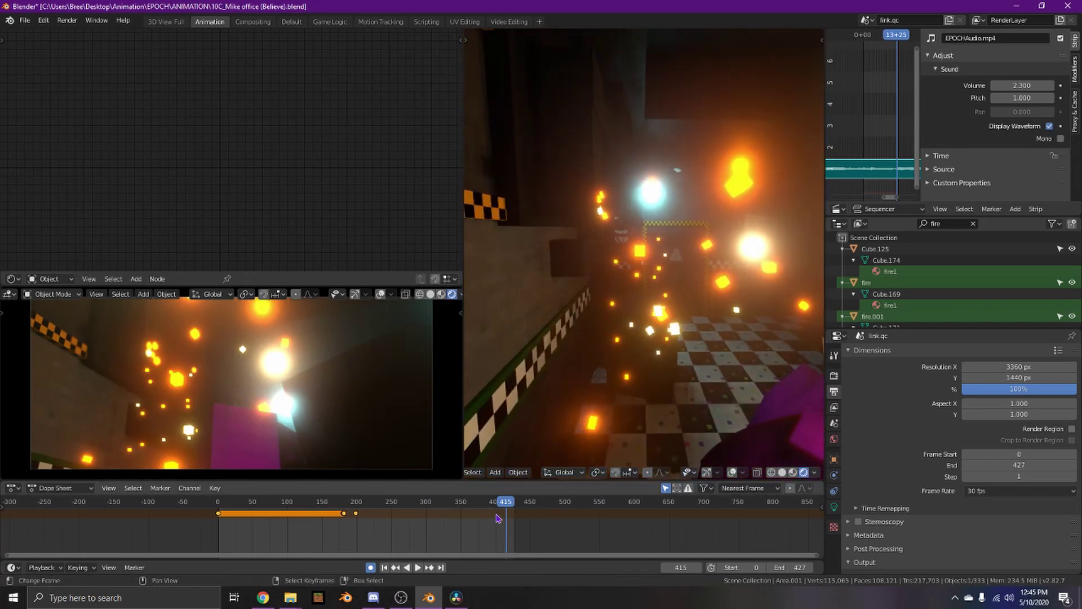
Replay the office shot's ending to frame 425 and examine the scattering embers and the fallen purple-clothed character.
click(493, 516)
key(space)
key(space)
key(shift+grave)
key(s)
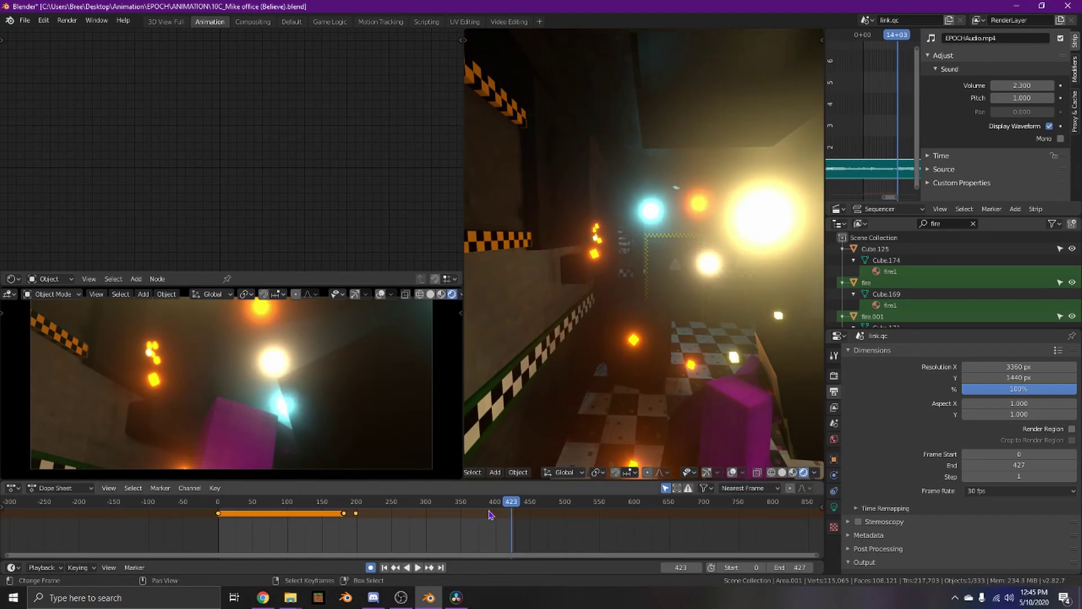
click(489, 515)
key(space)
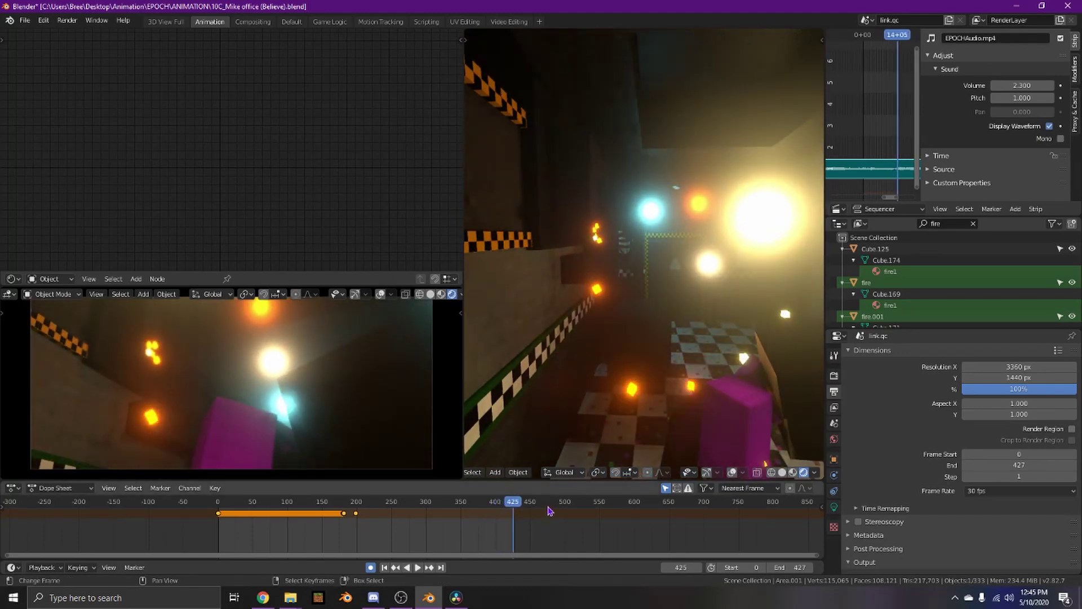
click(498, 518)
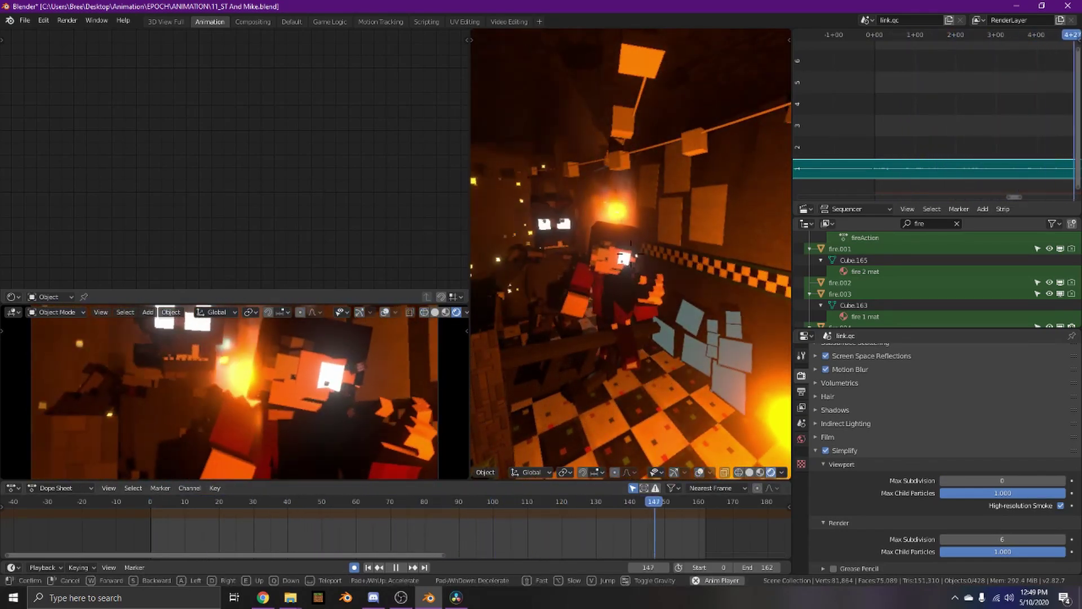
Examine the burning corridor of the 11_ST And Mike scene and scrub its shot back to before the beam falls.
click(631, 254)
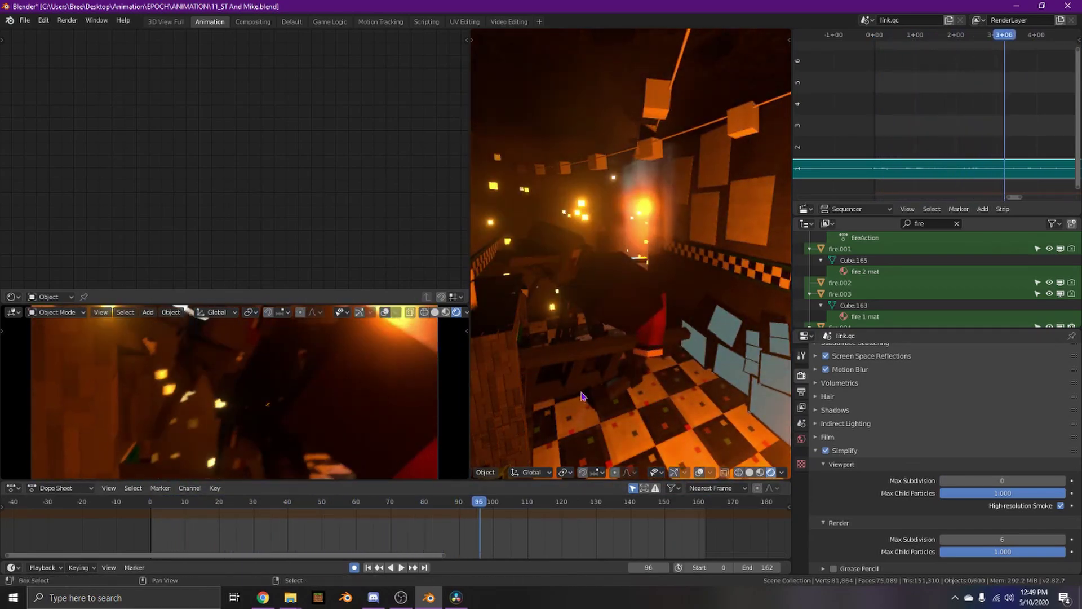
key(shift+grave)
key(w)
click(608, 309)
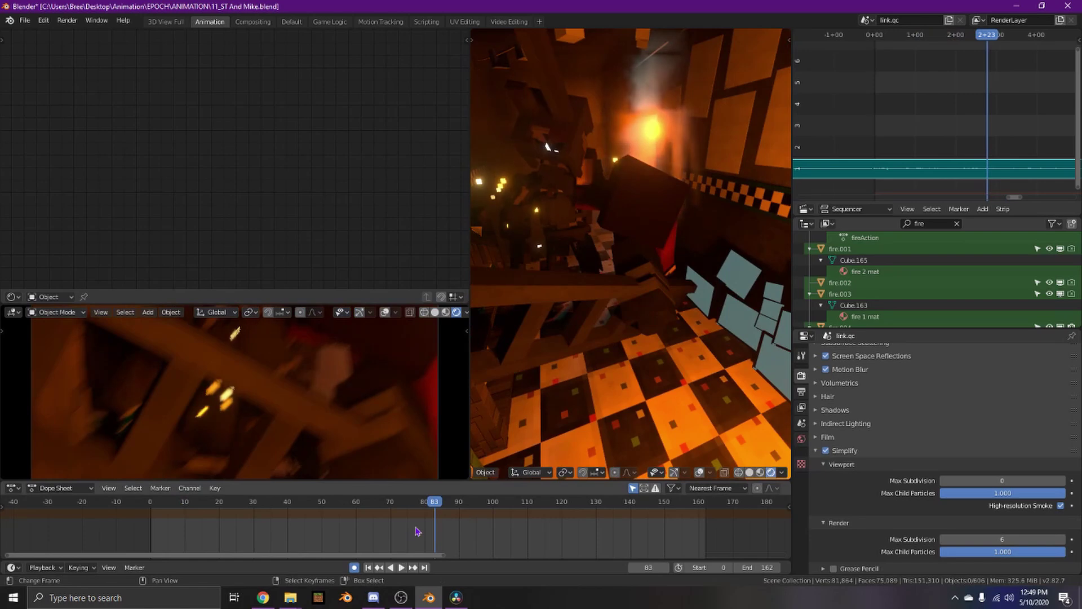
drag(439, 514, 376, 510)
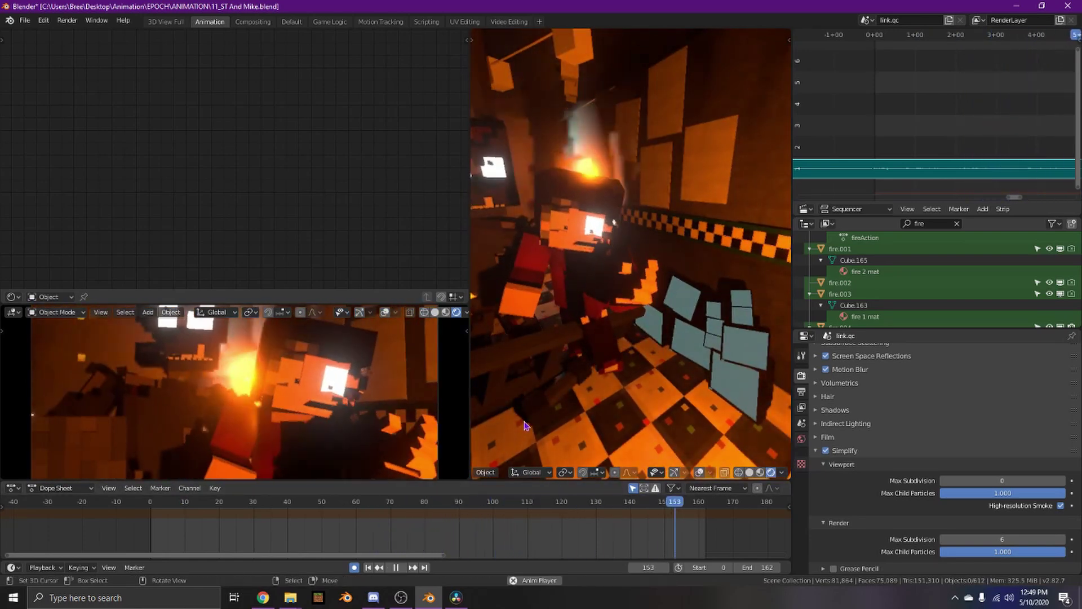
Stop playback at frame 159 and examine the red-suited character's glowing-eyed face up close.
key(space)
key(w)
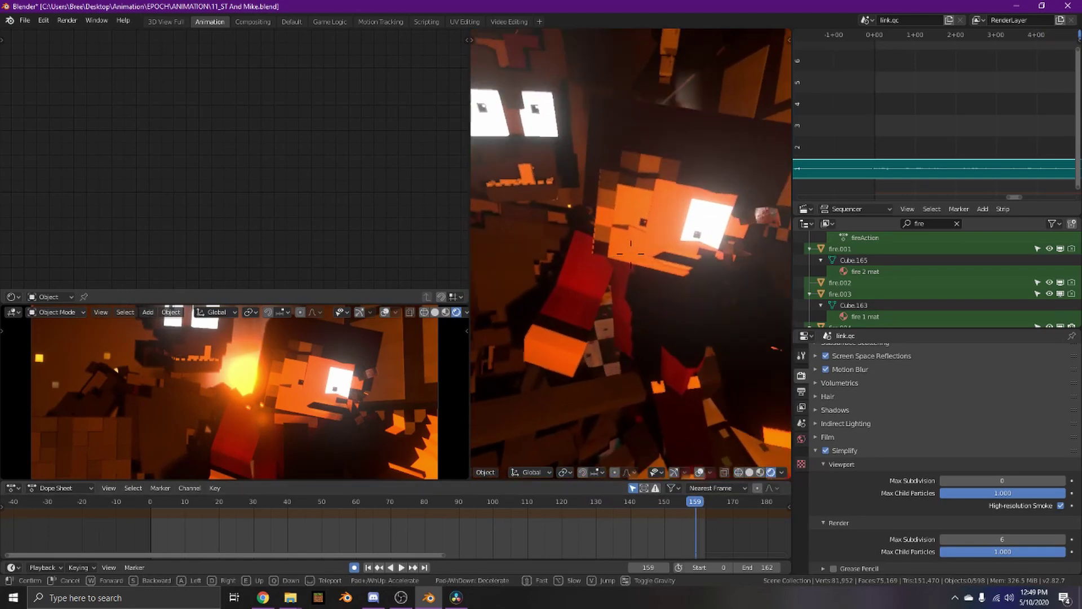
key(s)
key(w)
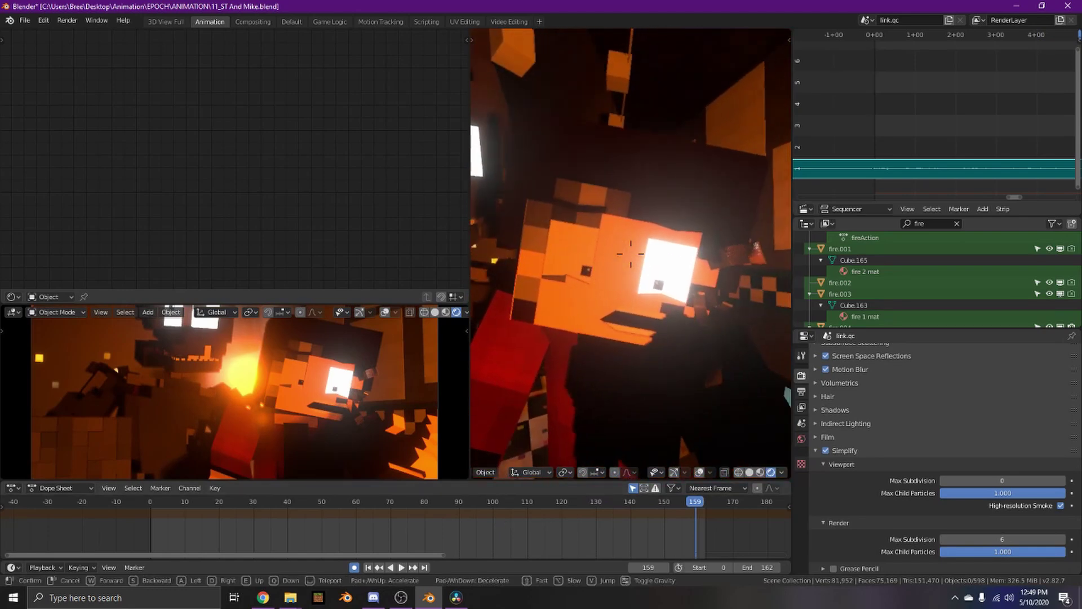
key(s)
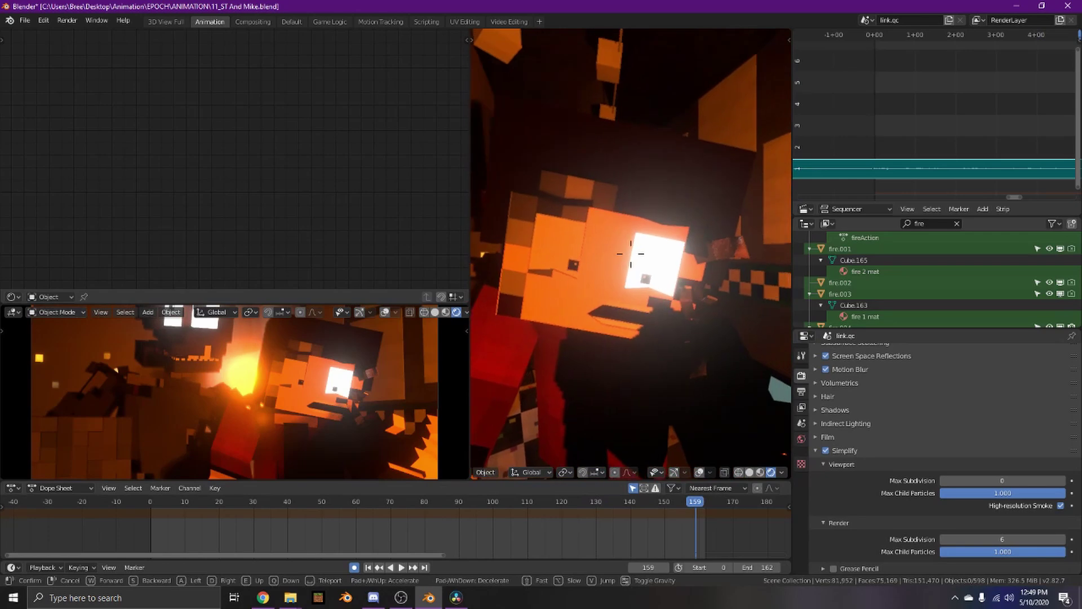
click(631, 254)
Replay the shot to frame 81, select the red-suited character's body and display its whole Skin material node tree.
drag(571, 531, 371, 529)
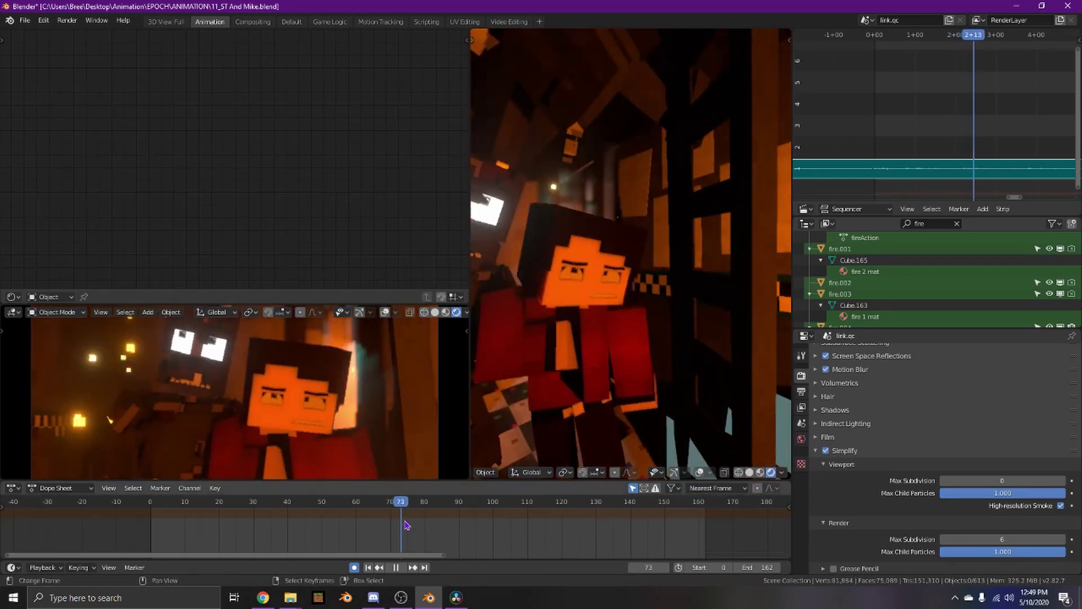
key(space)
click(545, 384)
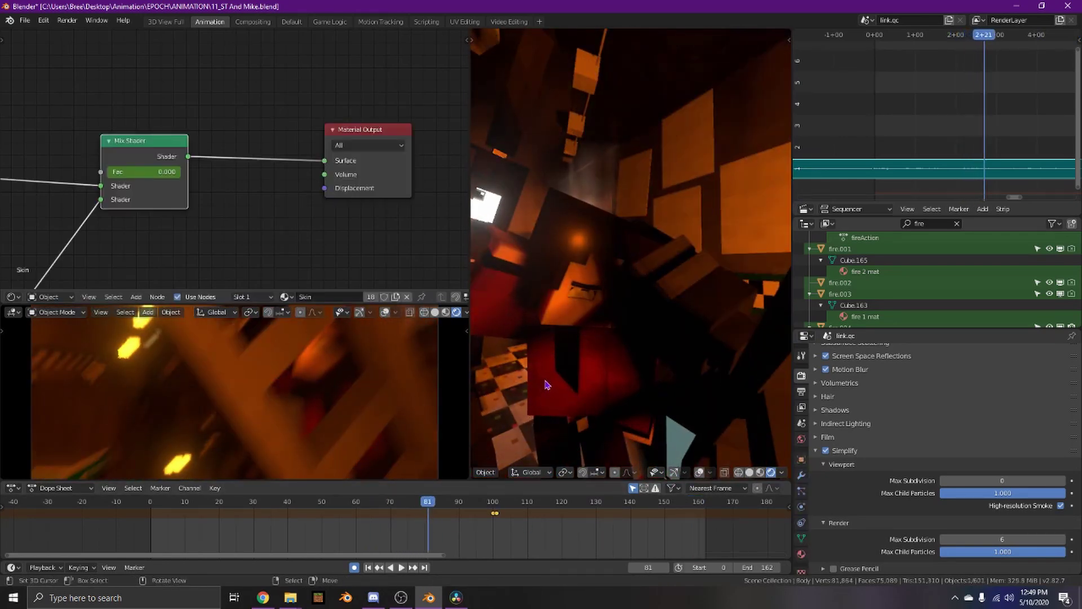
scroll(341, 248, down, 4)
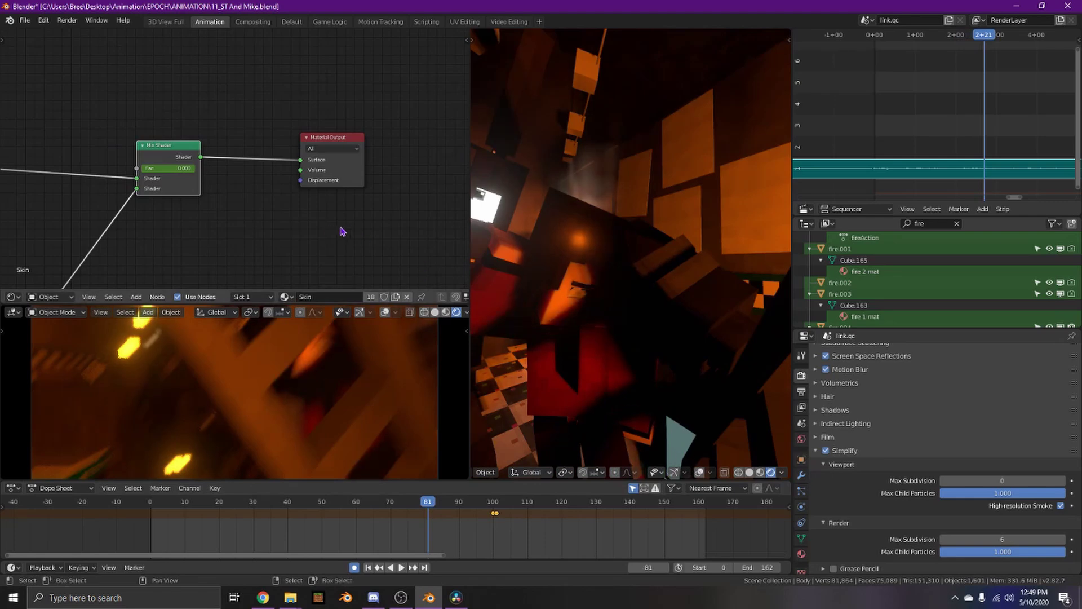
middle_drag(171, 238, 428, 203)
scroll(248, 231, down, 4)
middle_drag(245, 232, 321, 151)
scroll(320, 151, down, 5)
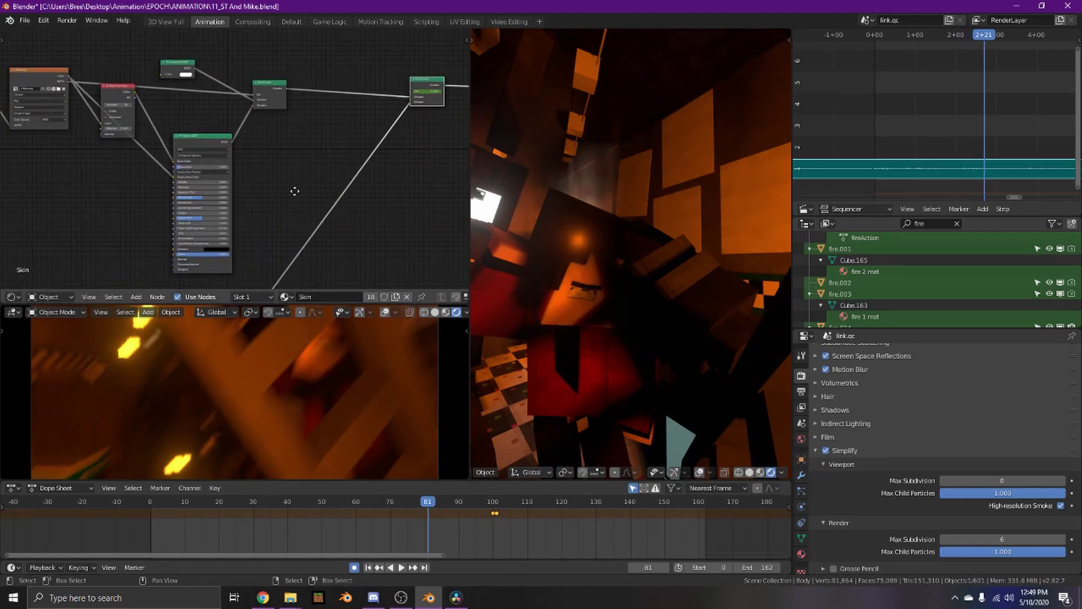
Compare the red-suited character's face before and after the beam falls by scrubbing the shot from frame 78 to frame 128.
key(space)
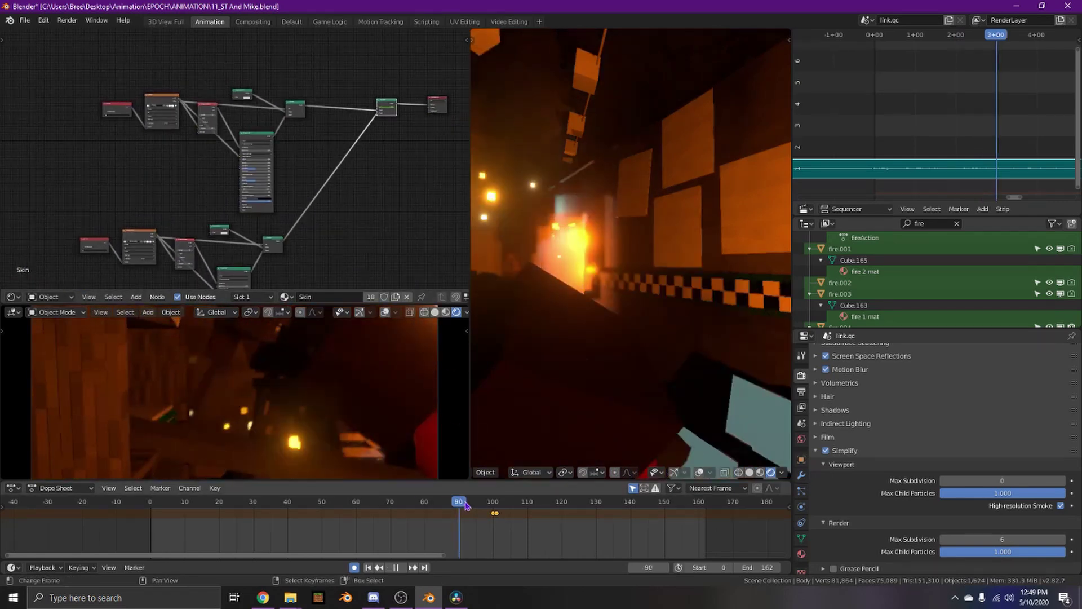
click(419, 528)
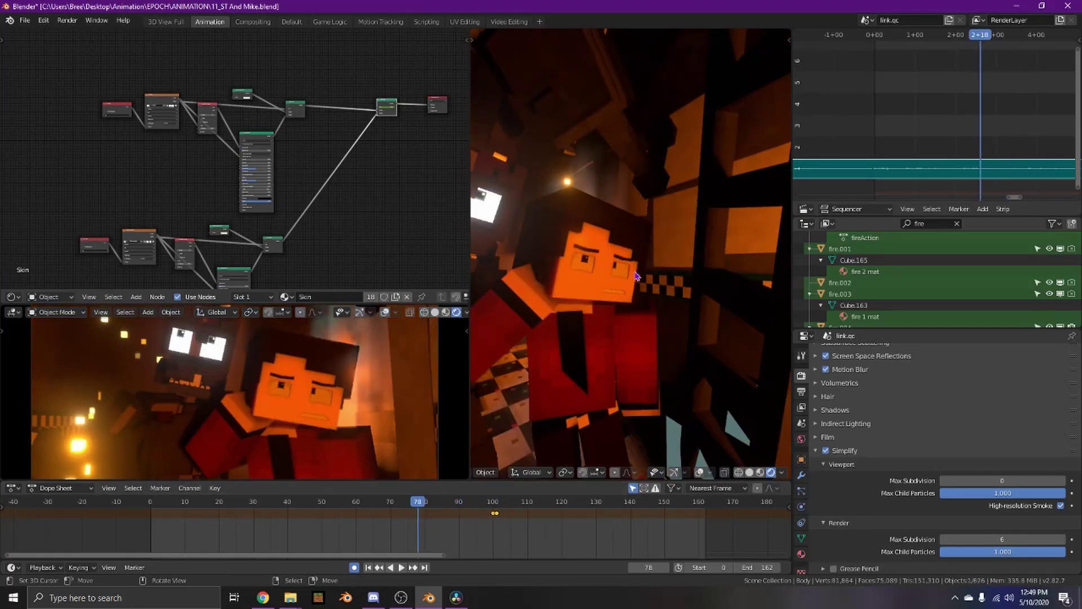
drag(516, 508, 590, 510)
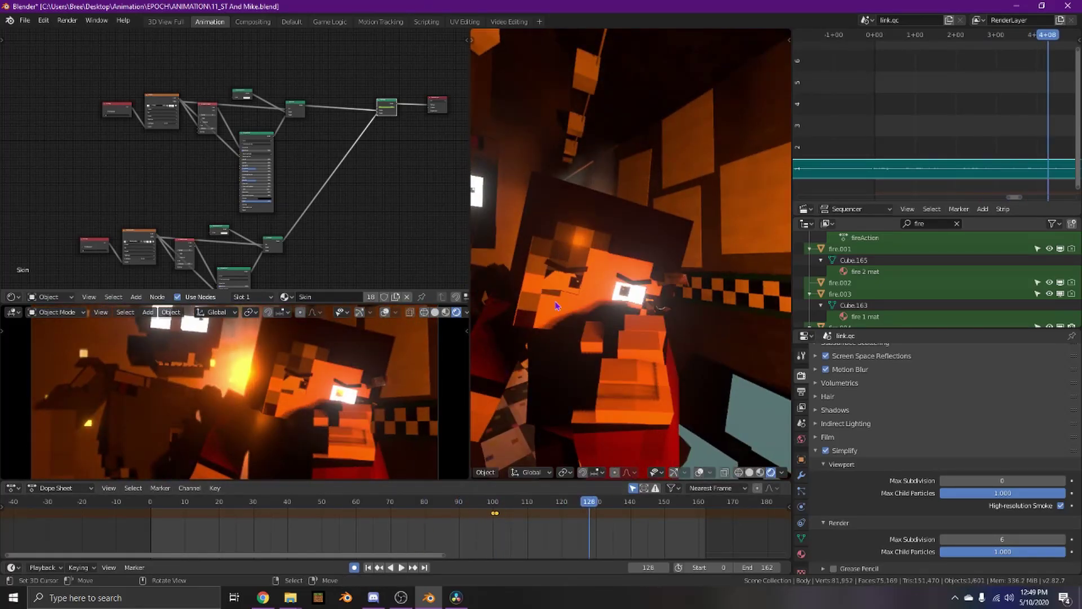
Examine the Skin material's two shader branches, their image textures and the animated Mix Shader factor joining them.
middle_drag(326, 204, 336, 158)
middle_drag(307, 105, 293, 121)
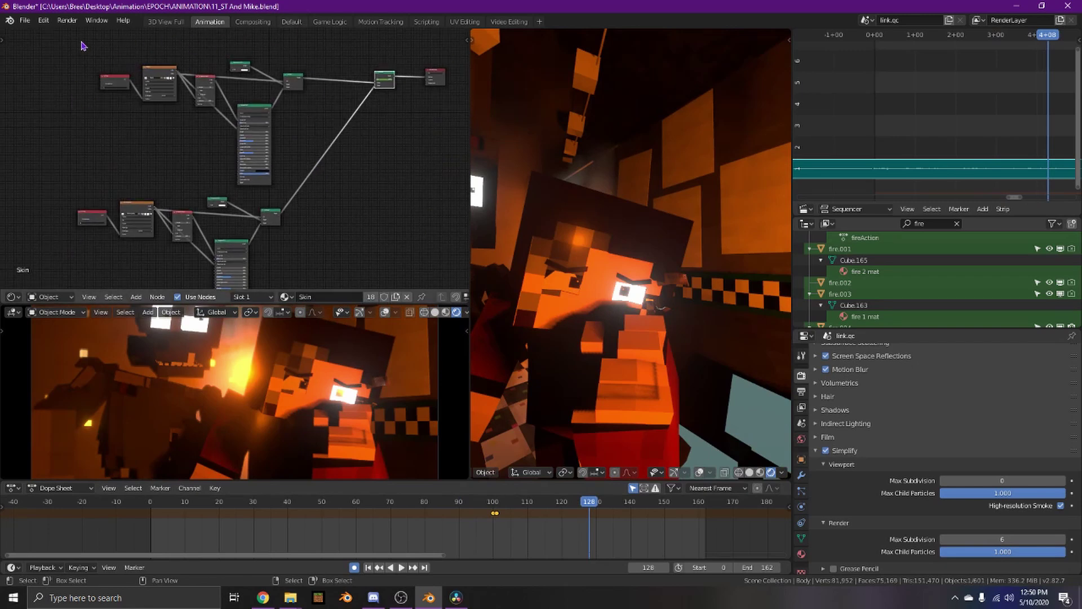
scroll(204, 75, down, 2)
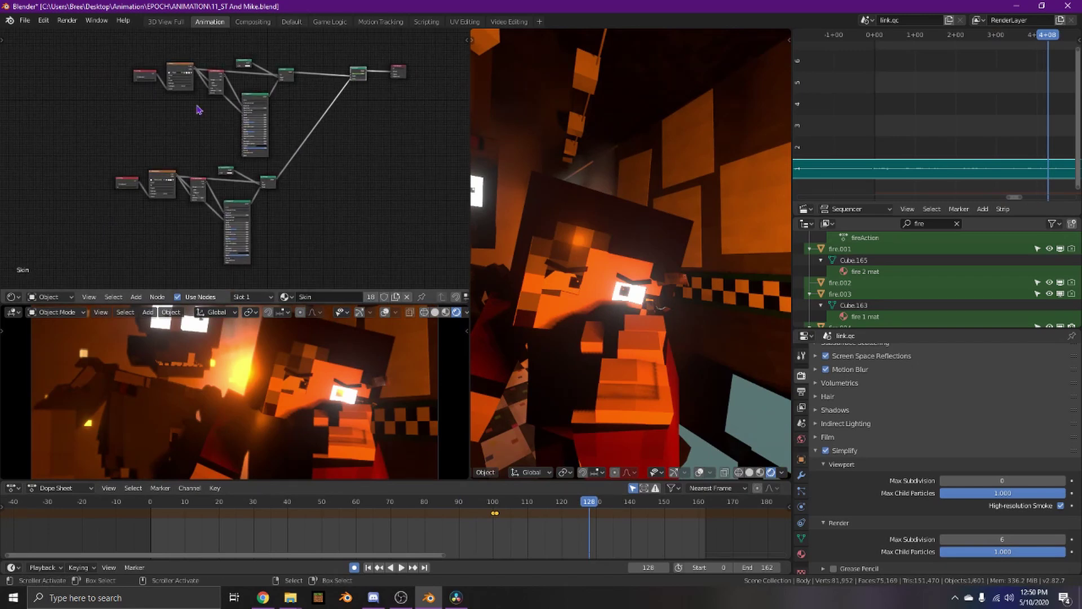
scroll(285, 187, up, 5)
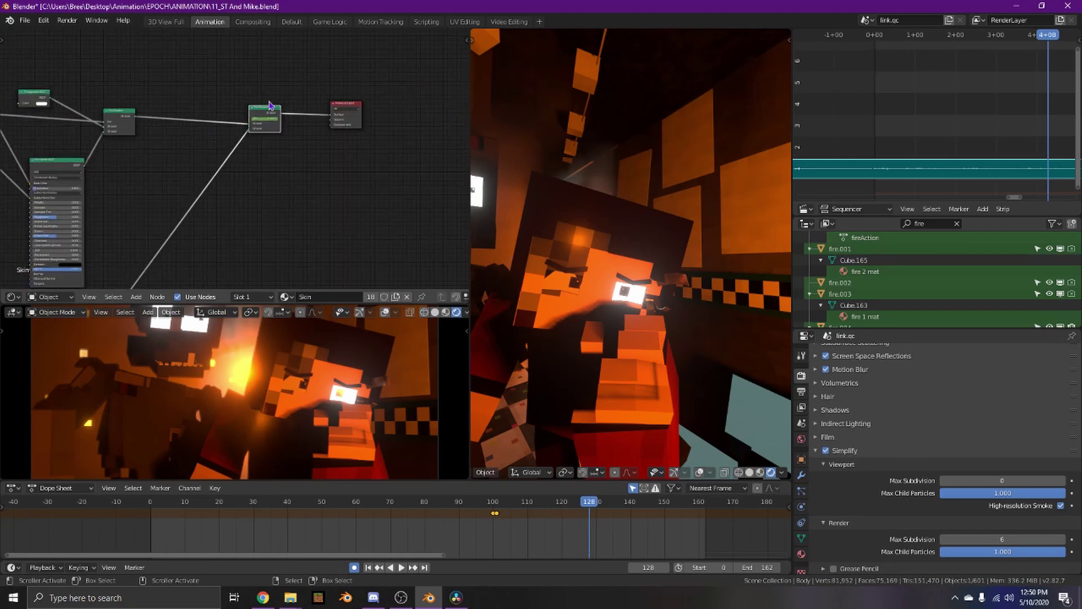
scroll(215, 153, up, 1)
middle_drag(83, 208, 403, 185)
scroll(351, 109, up, 1)
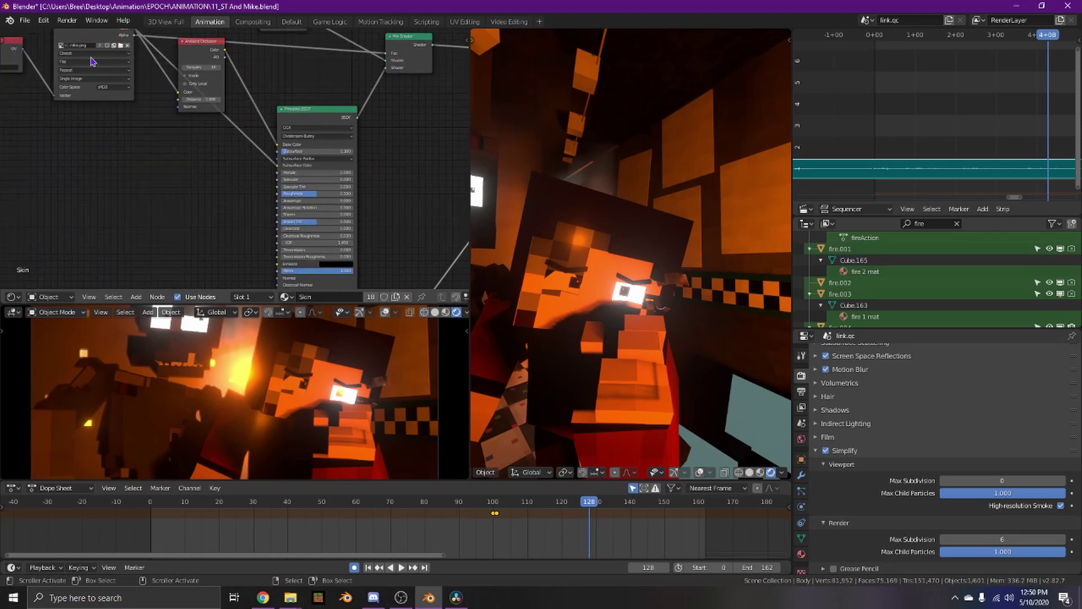
scroll(119, 121, down, 3)
middle_drag(119, 130, 172, 33)
middle_drag(239, 132, 96, 214)
middle_drag(344, 145, 213, 215)
scroll(278, 187, up, 2)
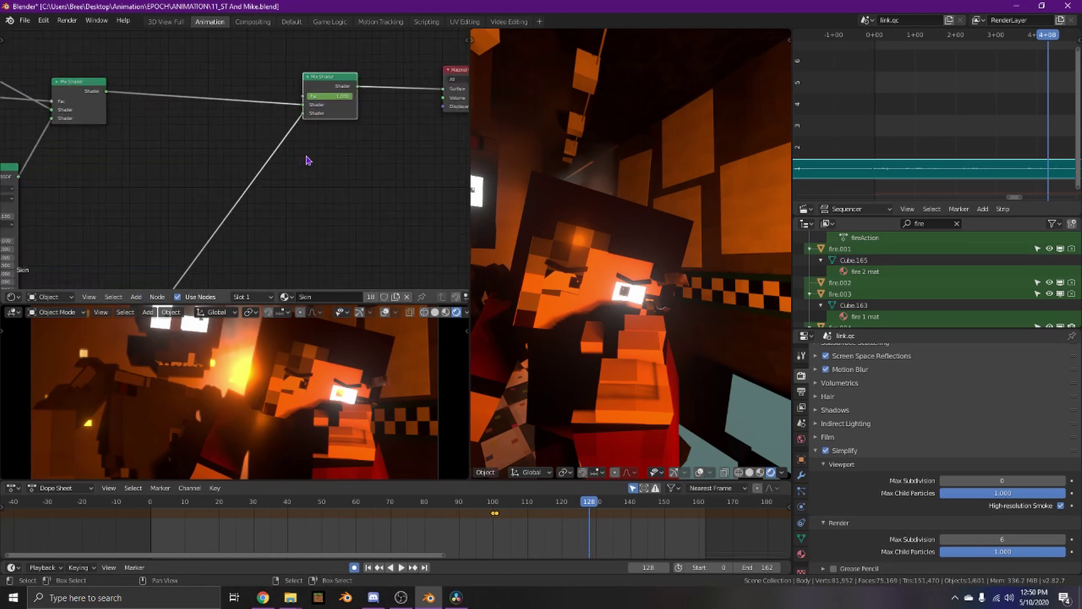
middle_drag(333, 129, 296, 185)
scroll(272, 199, up, 3)
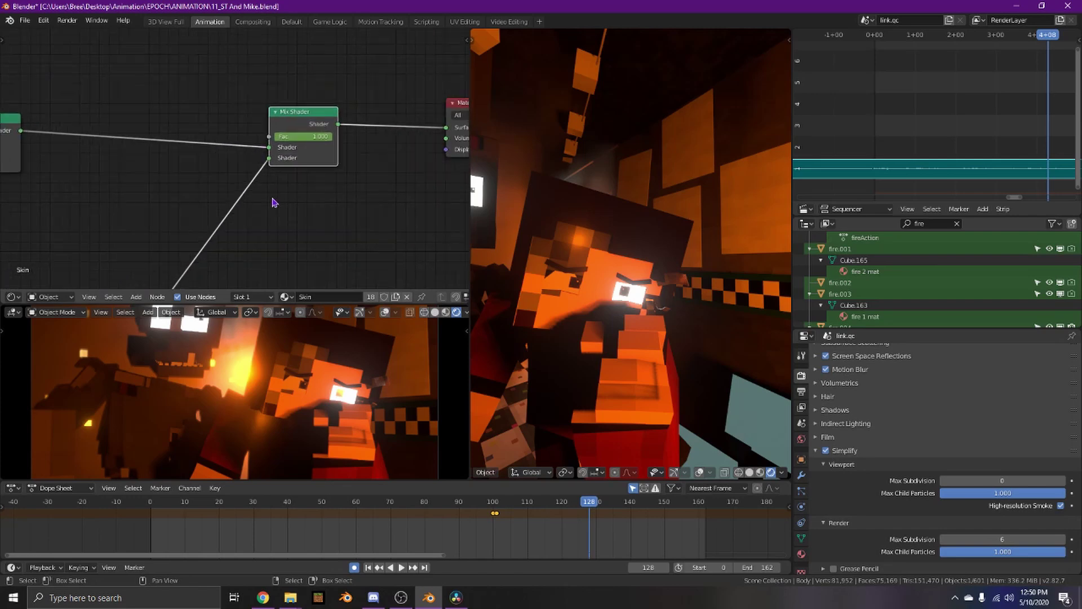
Play the corridor shot to frame 162 and examine the red-suited character's damaged face from several distances.
click(481, 521)
key(space)
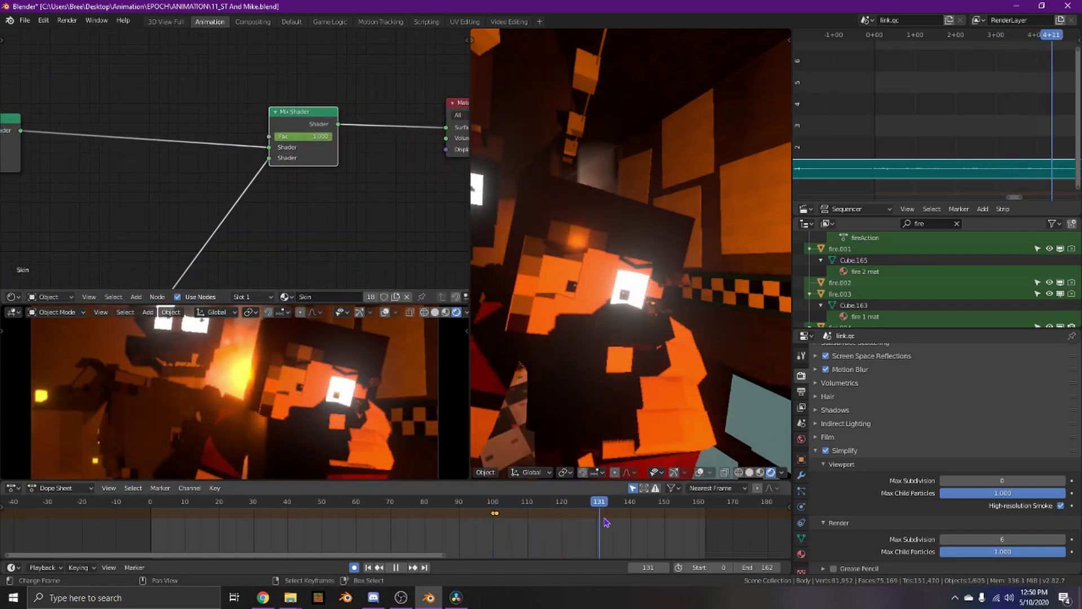
key(space)
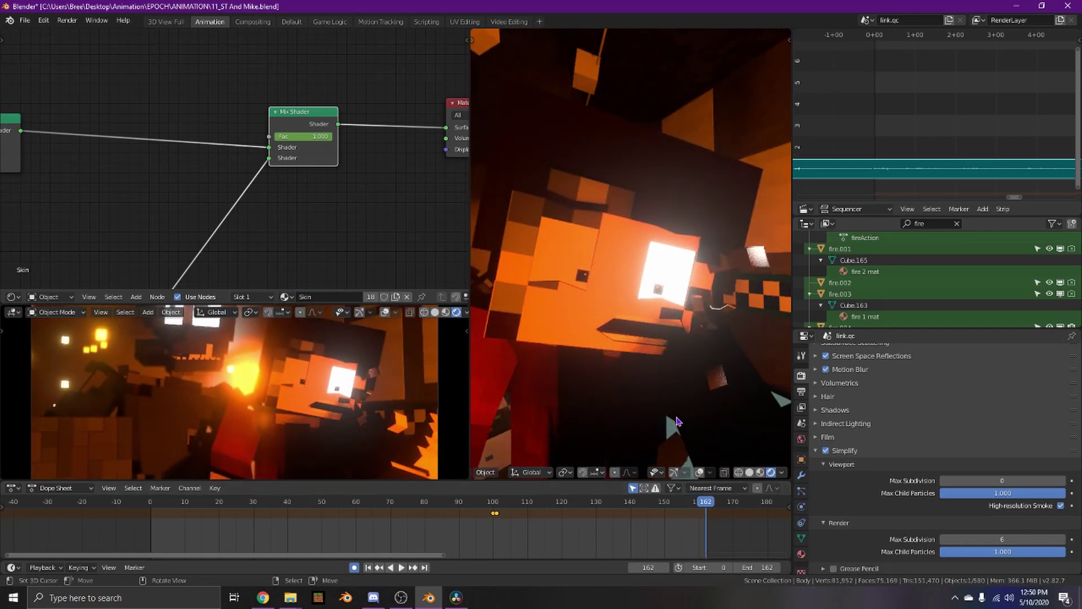
key(shift+grave)
key(s)
key(w)
key(s)
click(629, 371)
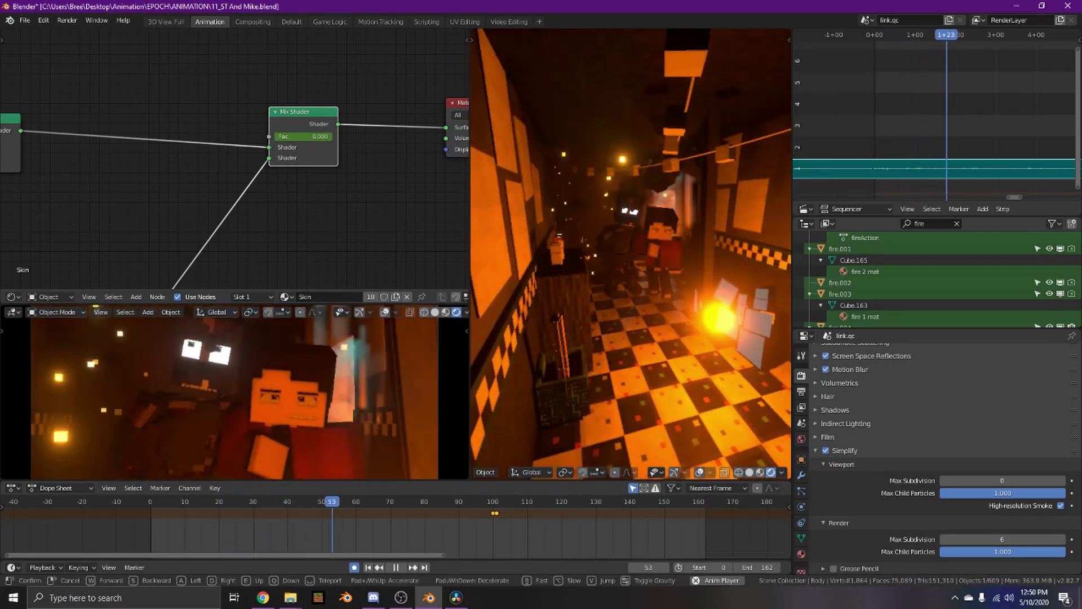
Fly through the burning corridor during playback and examine the purple-clothed figure beside the red-suited character.
key(w)
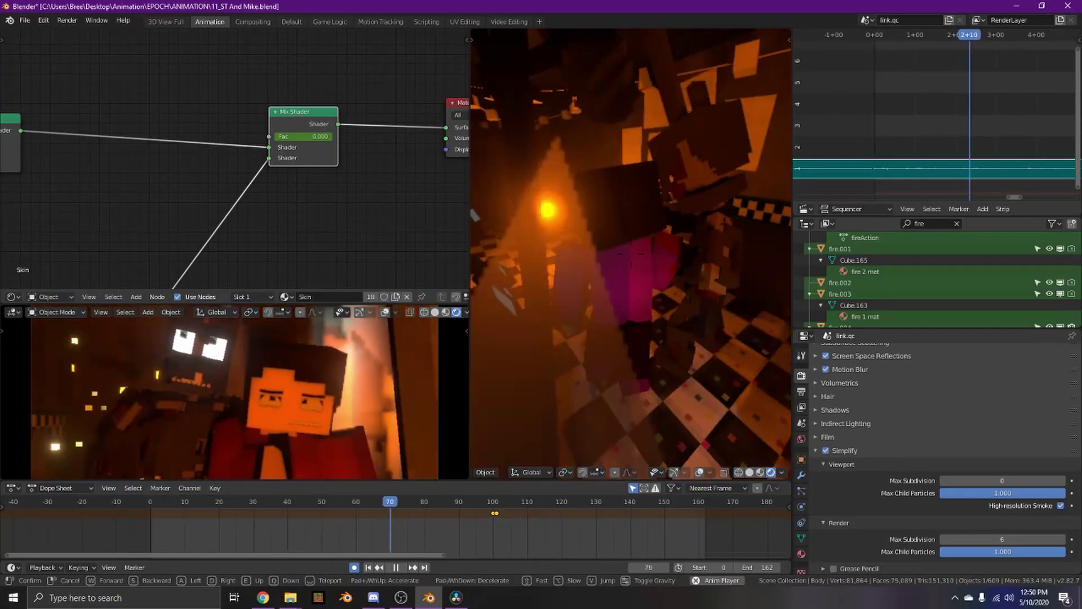
click(632, 254)
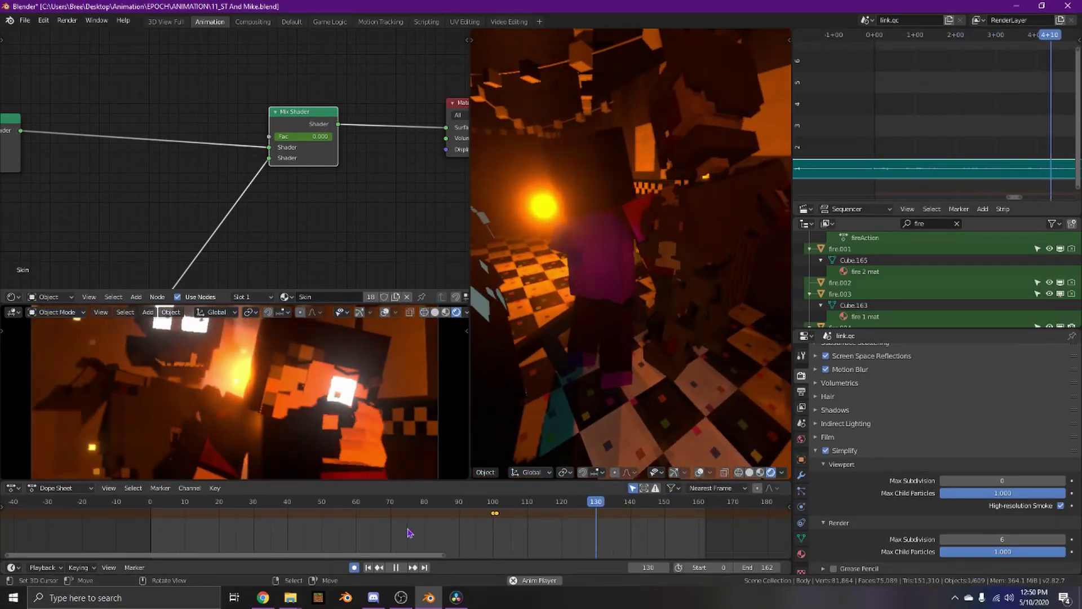
click(394, 534)
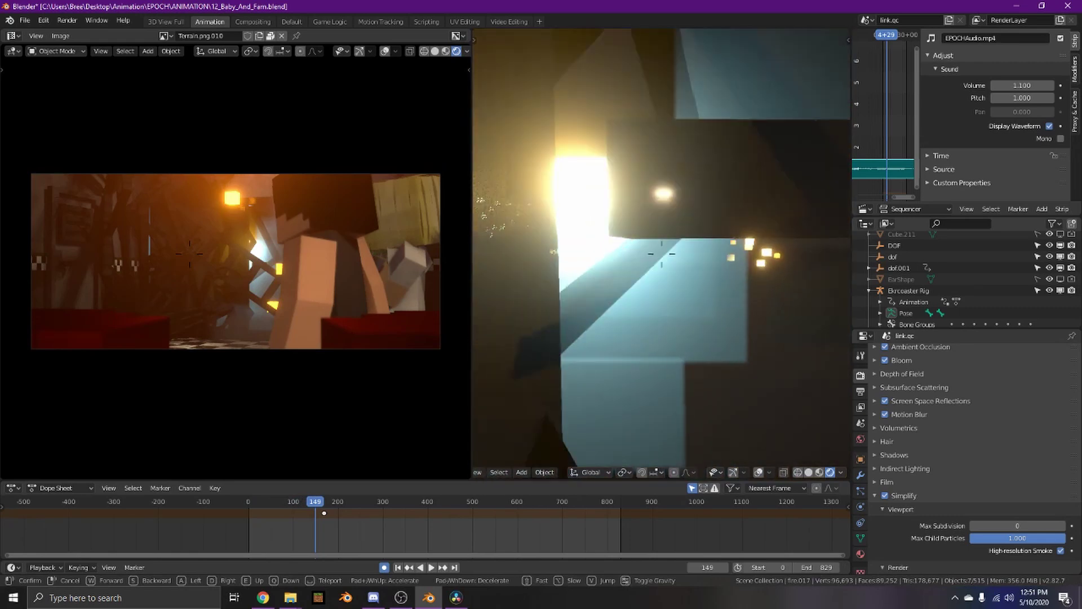
Scrub the 12_Baby_And_Fam shot to frame 146, enlarge the timeline and play the characters' scene to frame 180.
mouse_move(306, 526)
mouse_down()
mouse_move(312, 514)
mouse_move(299, 513)
mouse_up()
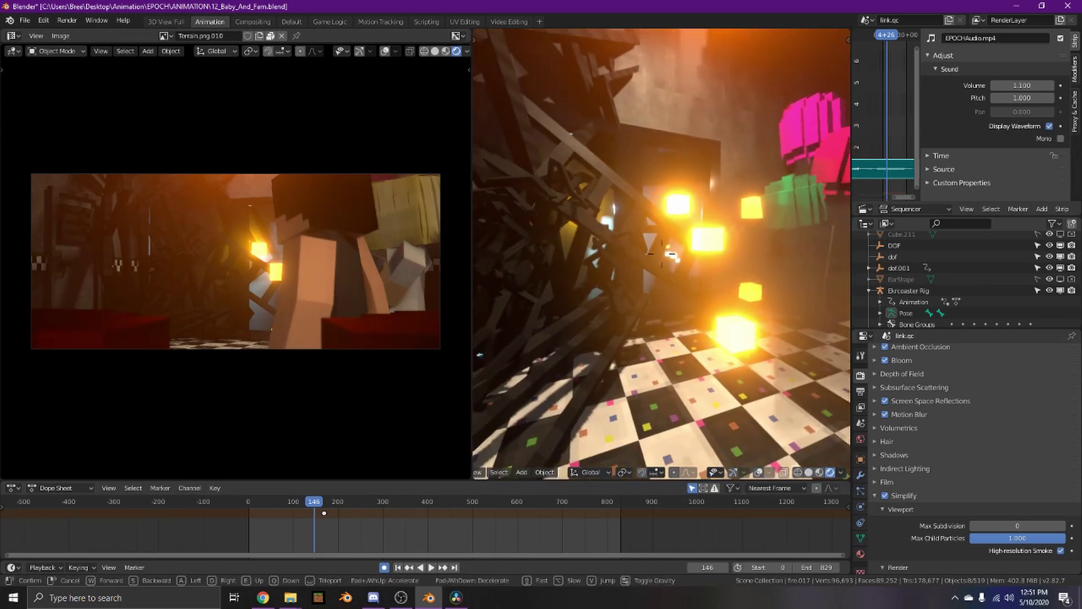
scroll(379, 510, up, 2)
middle_drag(316, 518, 403, 521)
scroll(394, 518, up, 3)
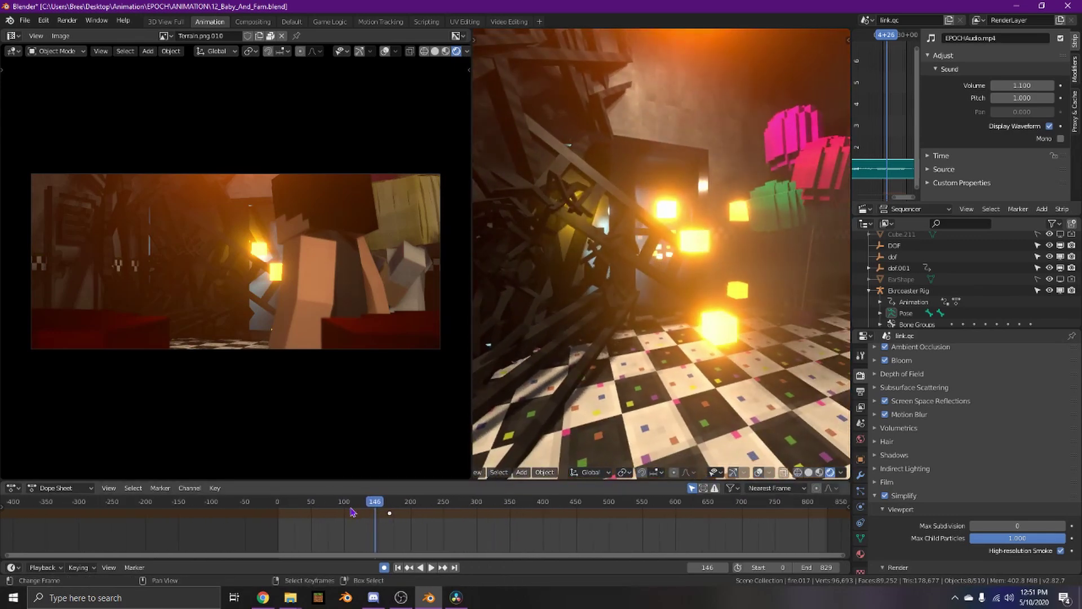
drag(350, 509, 347, 509)
key(space)
key(space)
key(space)
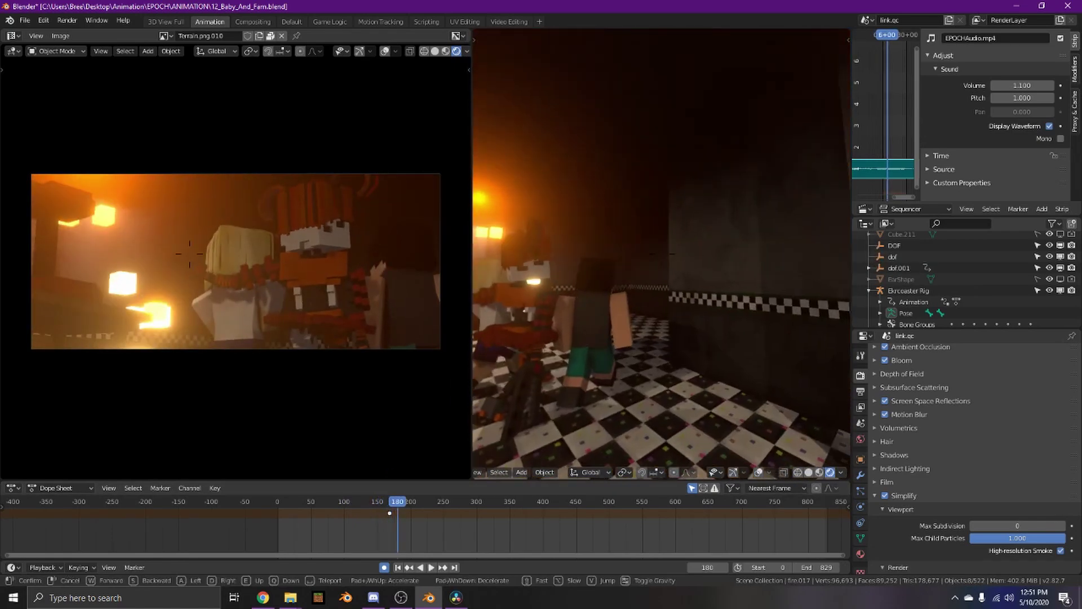
Play the 12_Baby_And_Fam shot on to frame 287 and examine the embracing characters up close.
key(space)
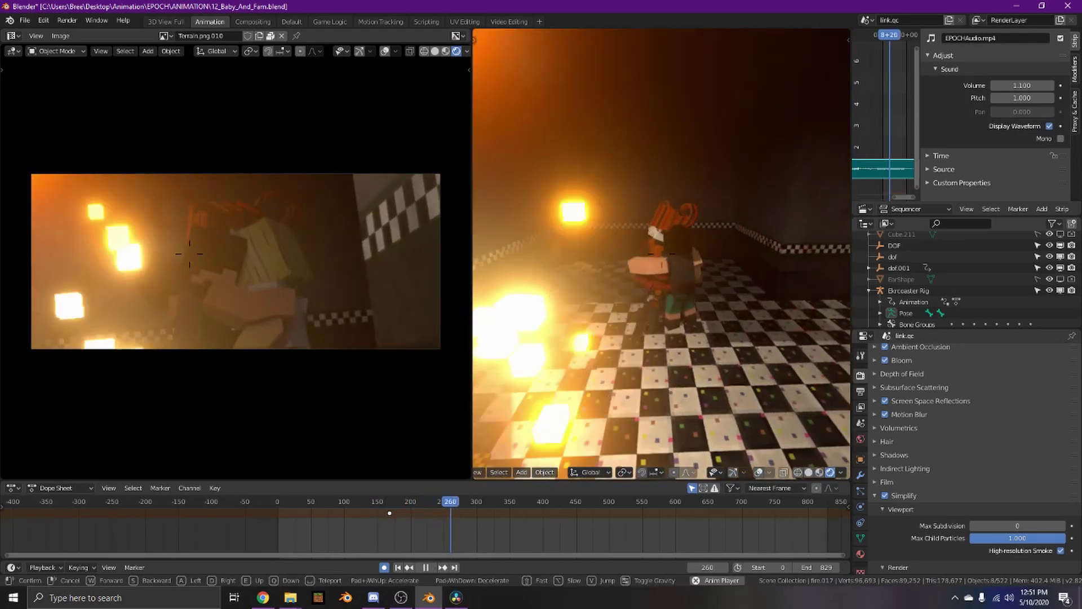
click(662, 255)
key(space)
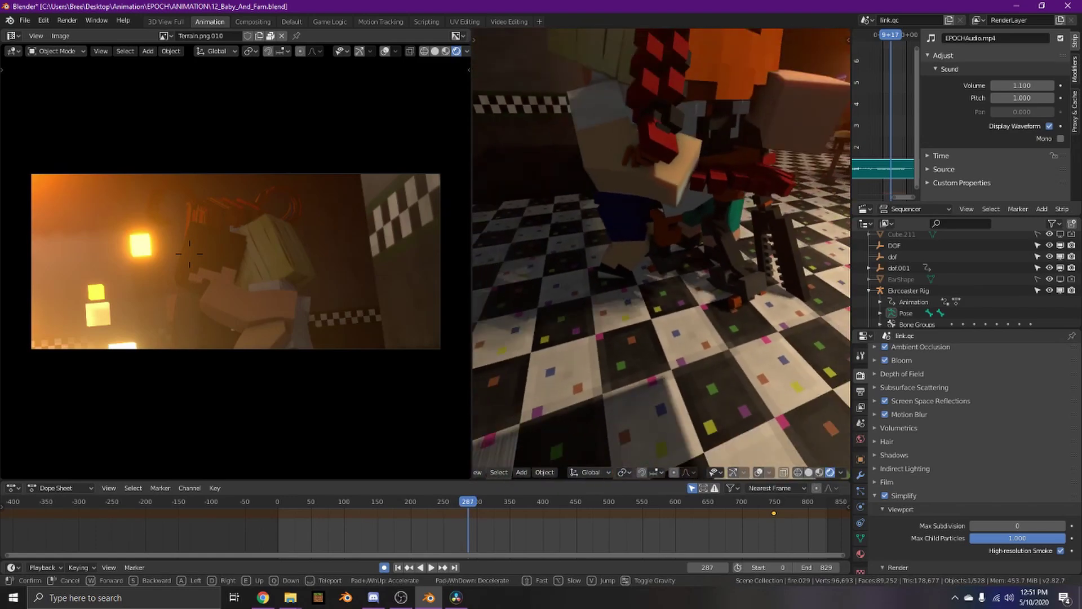
Play the 12_Baby_And_Fam shot on to frame 378 and examine the glowing-eyed animatronic beside the purple-clothed figure.
key(space)
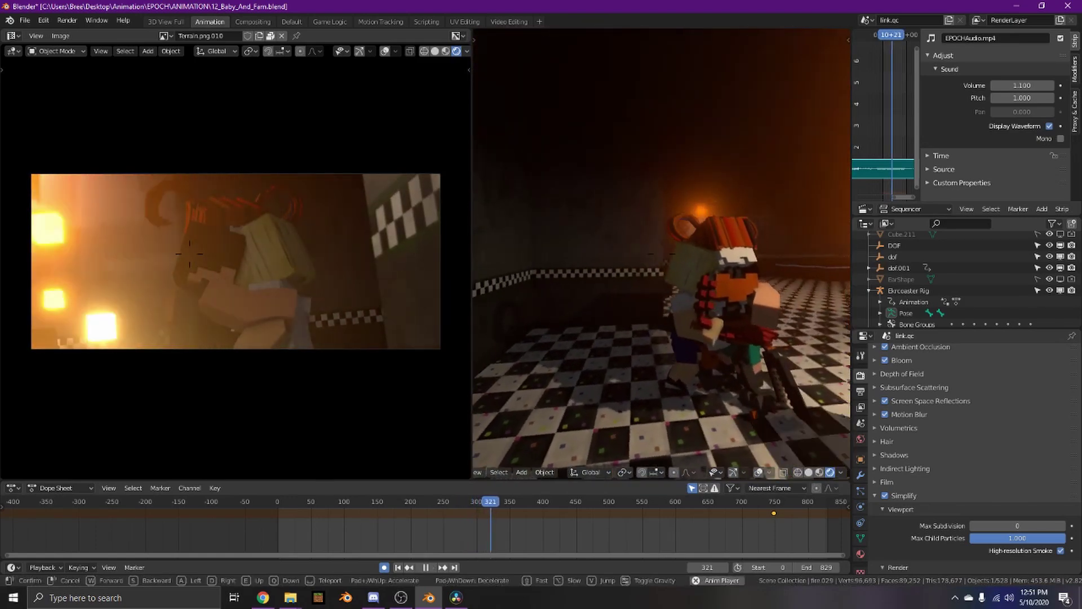
key(space)
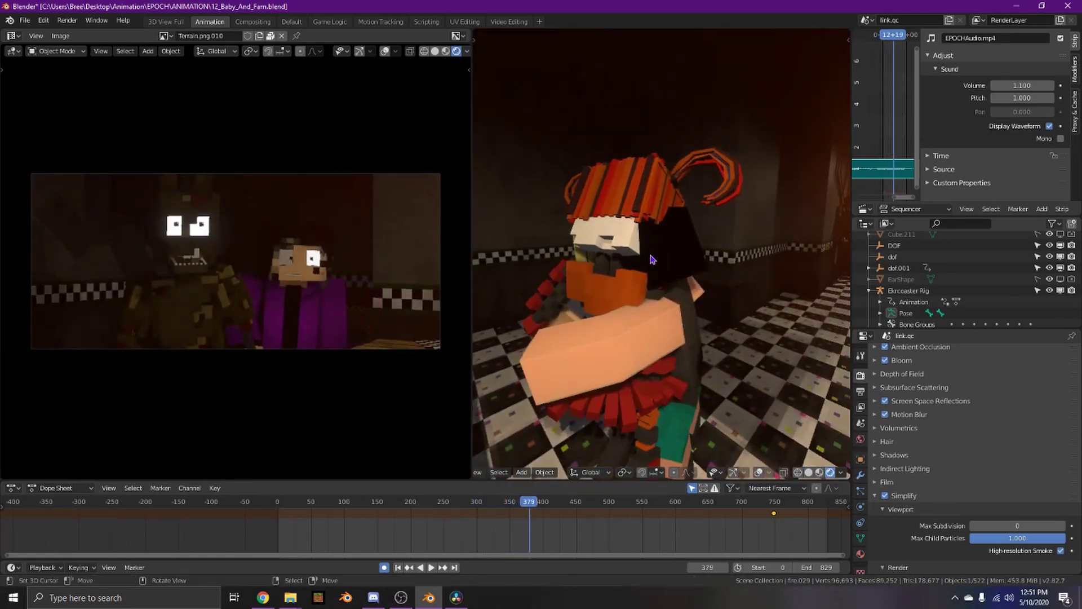
key(w)
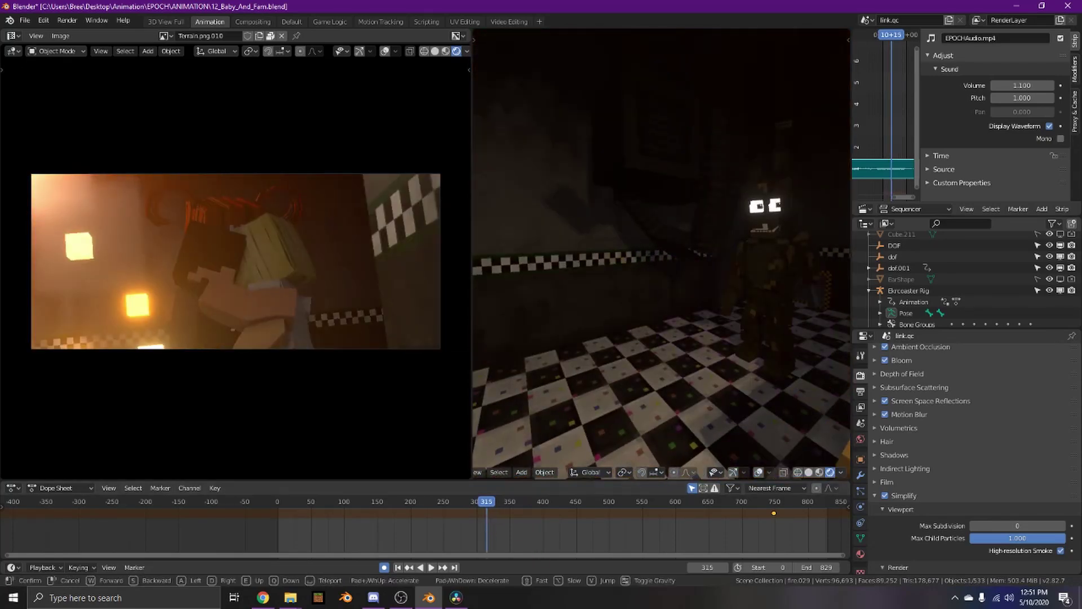
key(space)
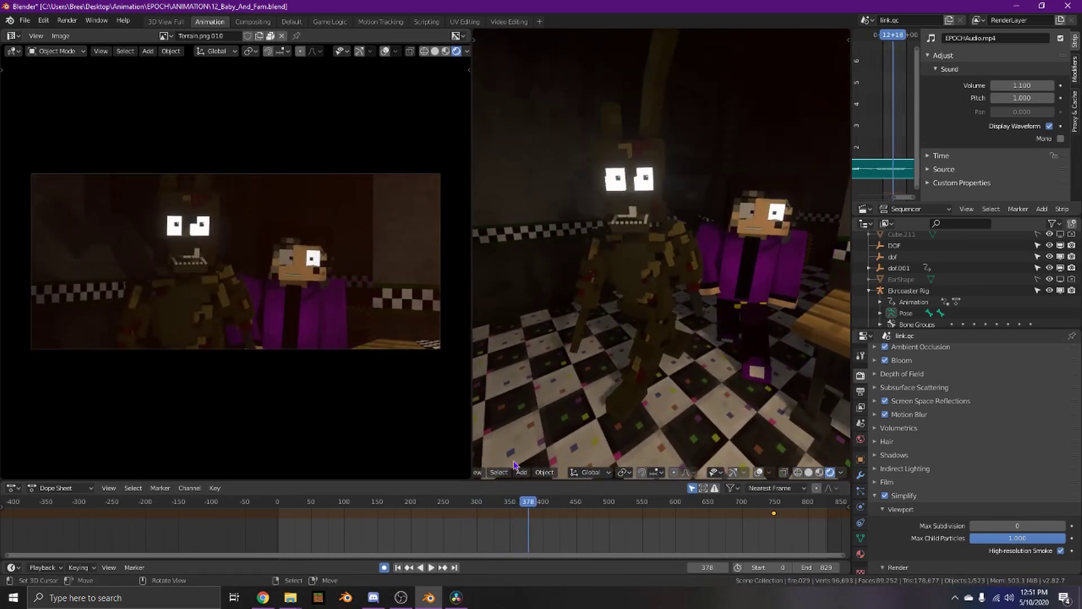
Play the shot on to frame 508 and examine the purple-clothed figure among the bright sparks.
scroll(469, 535, down, 1)
key(space)
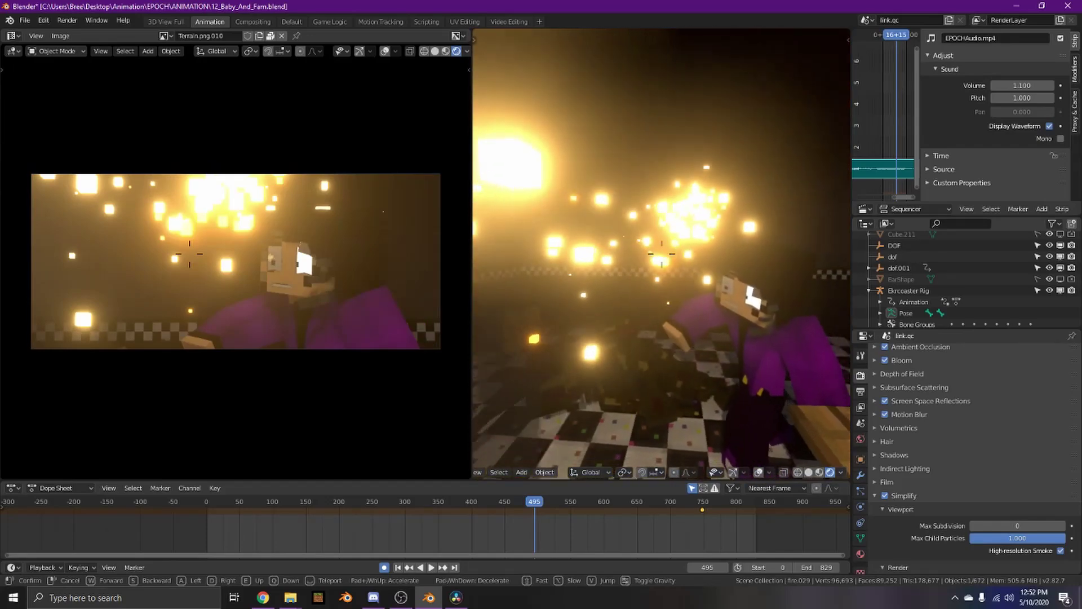
key(space)
key(shift+grave)
key(w)
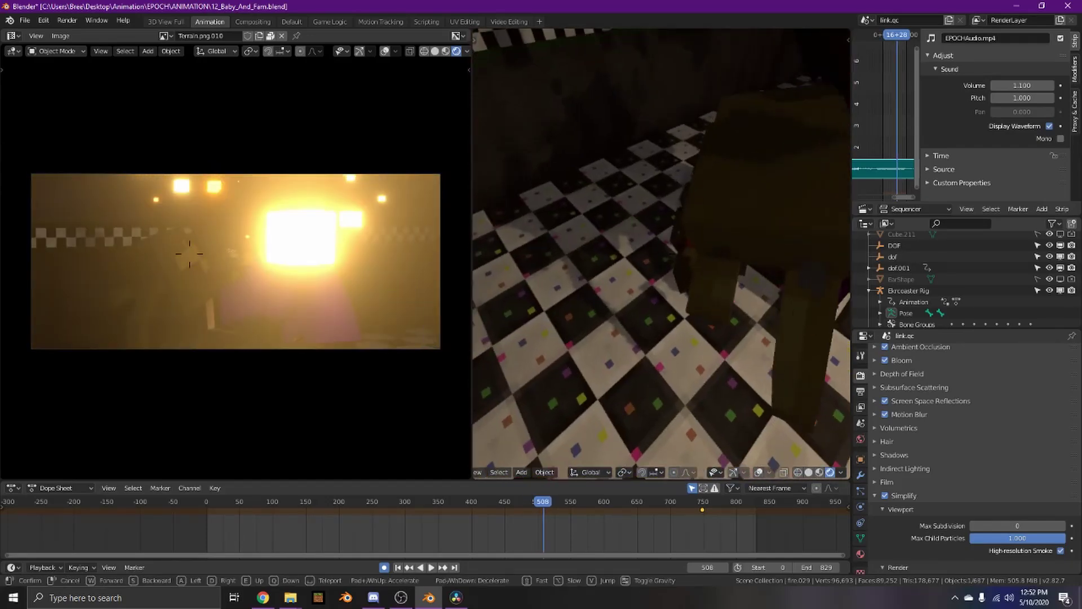
key(Escape)
Play the shot on to frame 639 and examine the purple-clothed figure from floor level.
key(space)
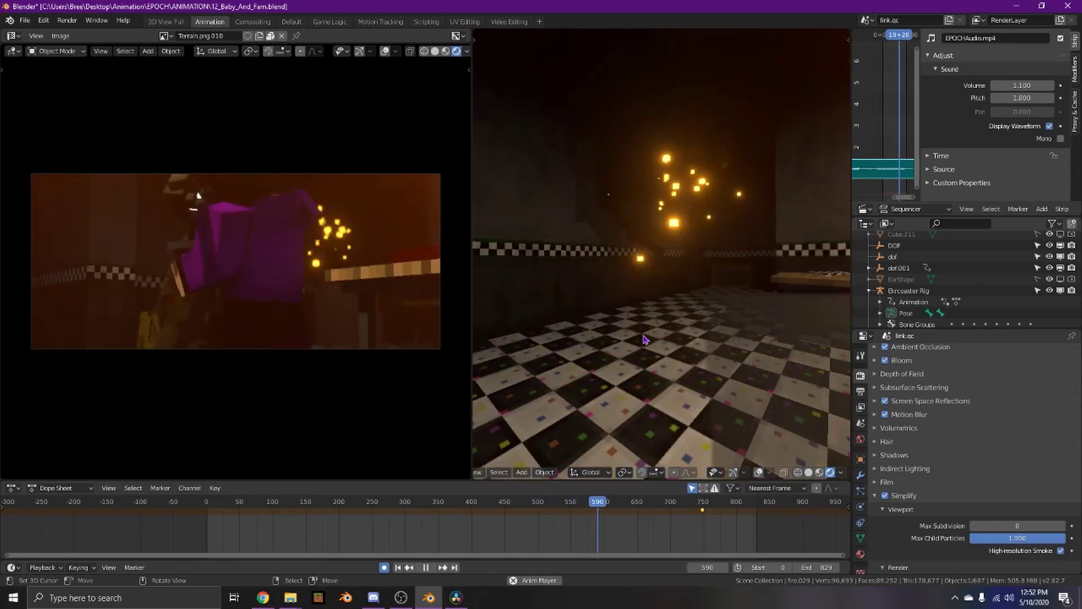
key(space)
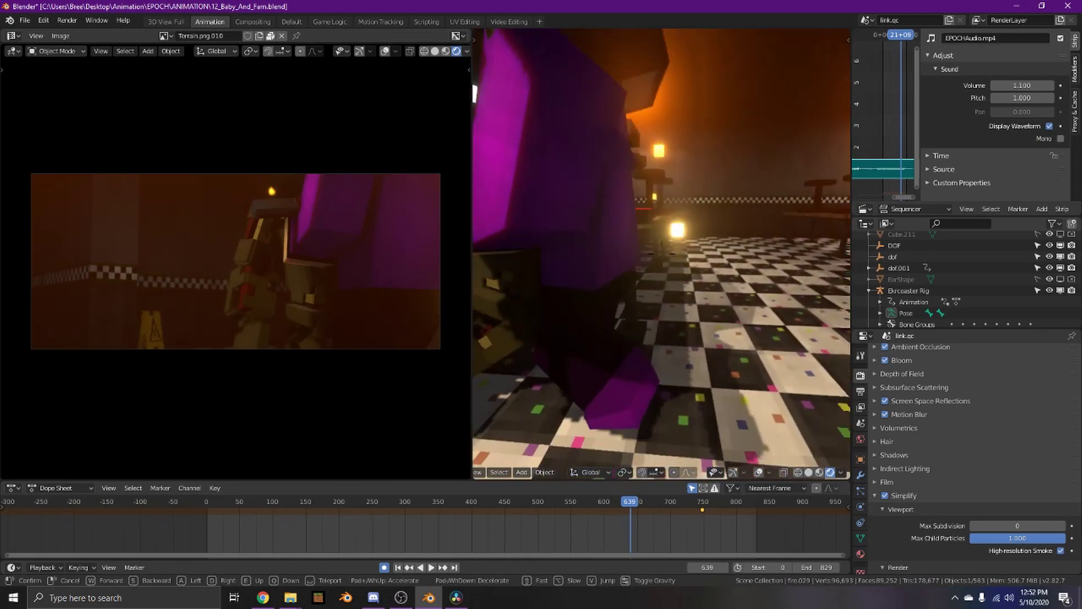
drag(590, 525, 647, 513)
key(space)
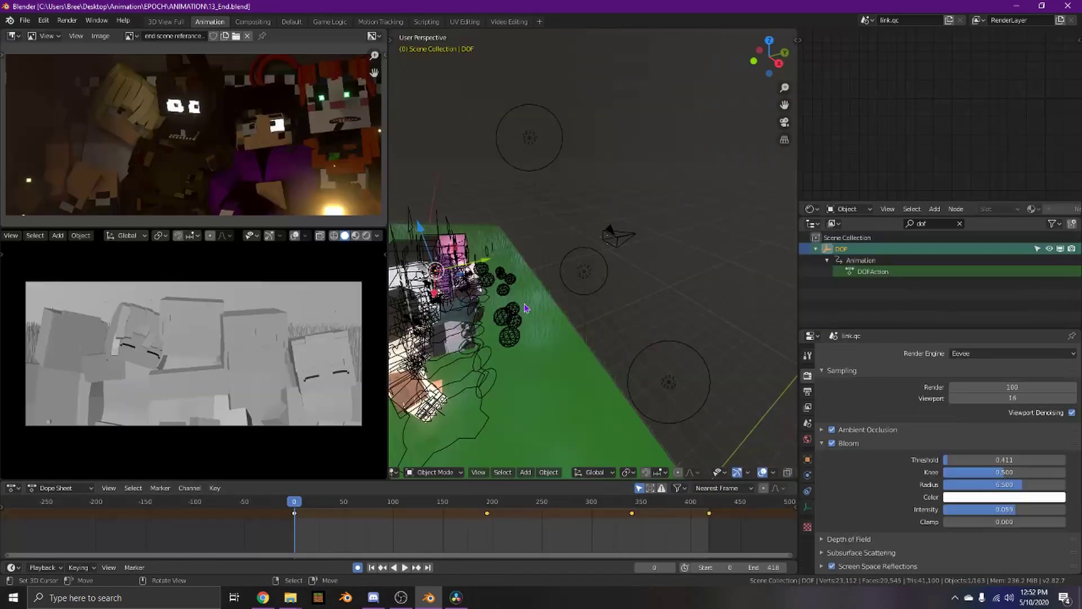
Switch both the camera view and the main 3D view of the 13_End scene to rendered shading.
key(shift+grave)
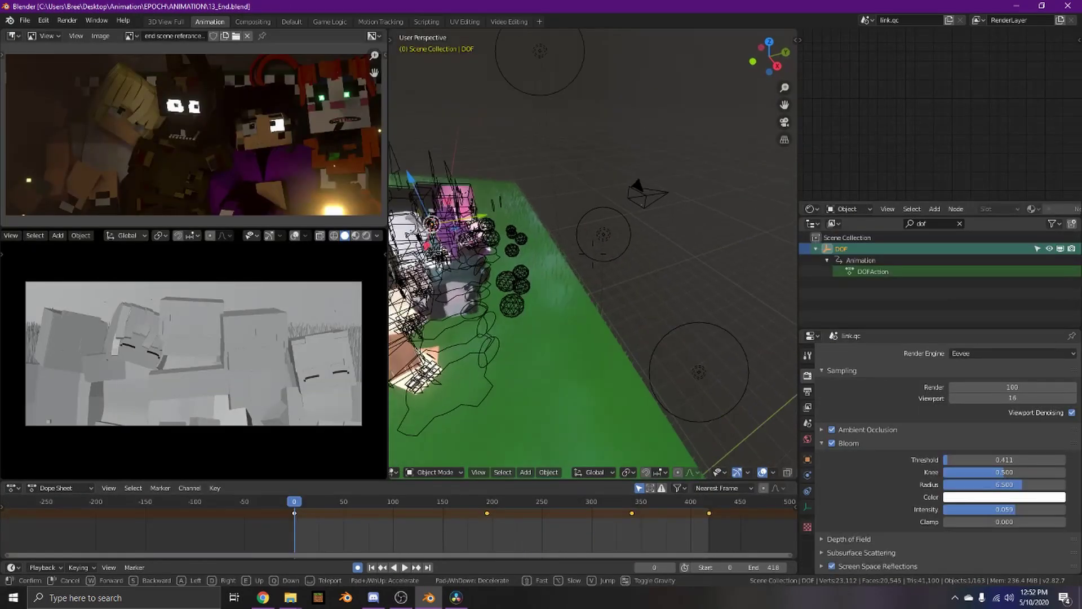
key(w)
key(e)
key(w)
click(595, 260)
click(366, 235)
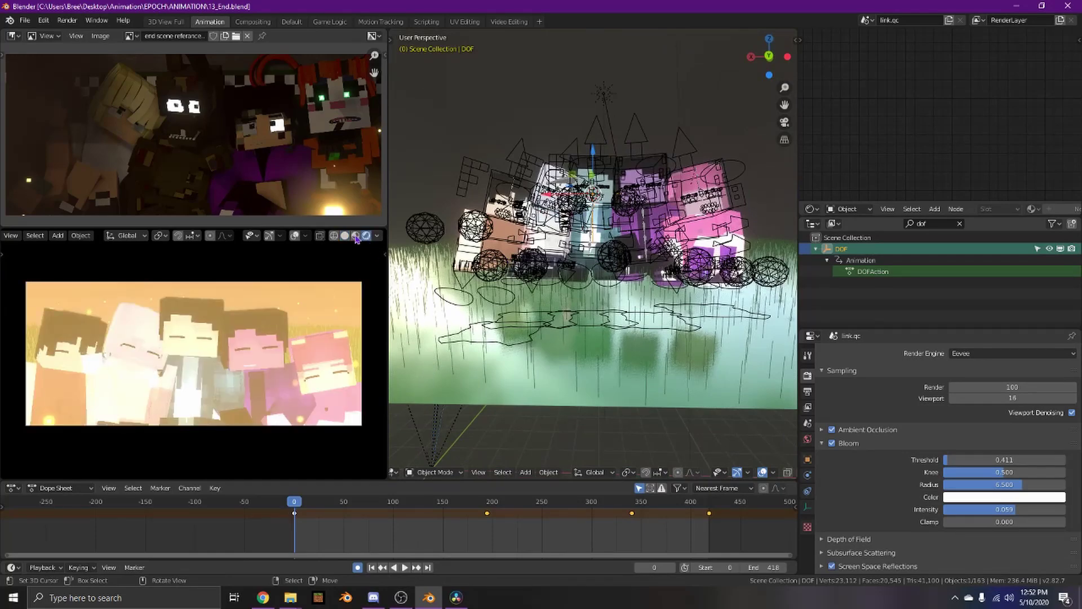
scroll(733, 474, down, 2)
click(777, 472)
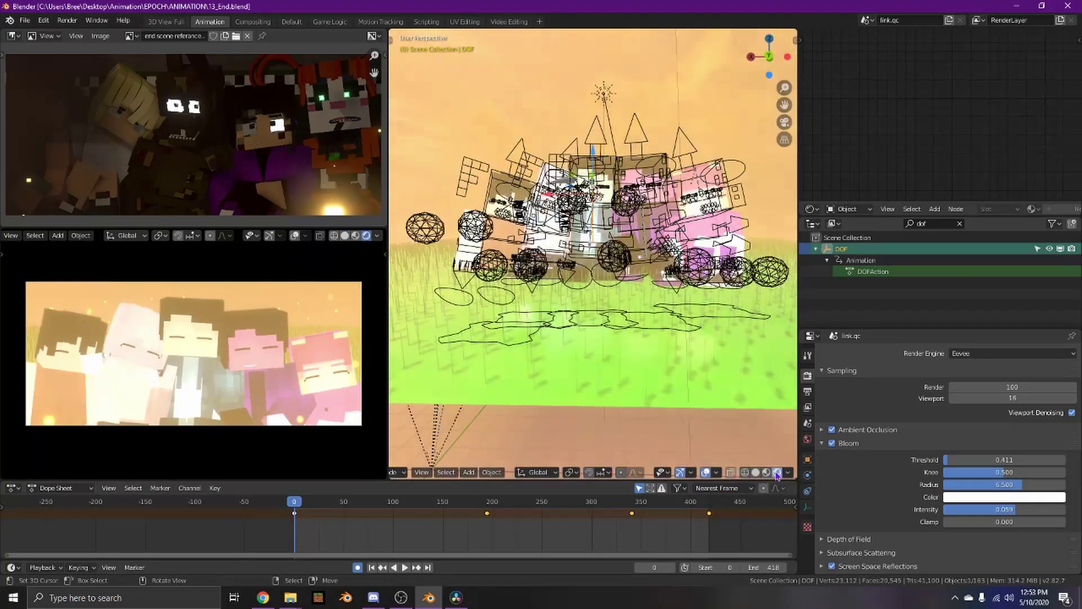
Fly out over the grass field and examine the lights and camera placed around the seated characters.
key(shift+grave)
key(s)
key(w)
key(d)
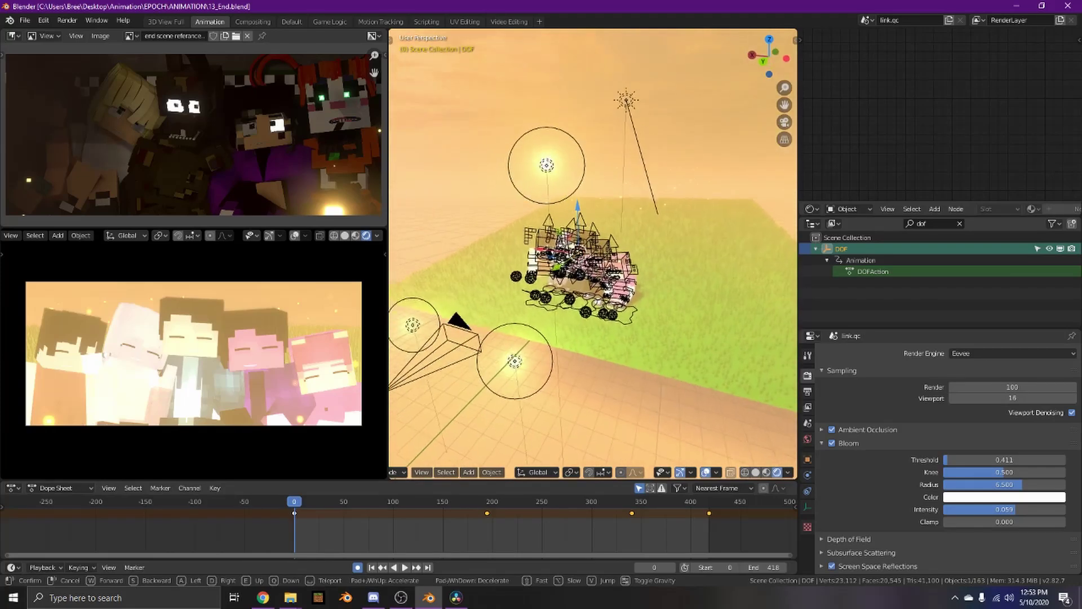
key(s)
key(w)
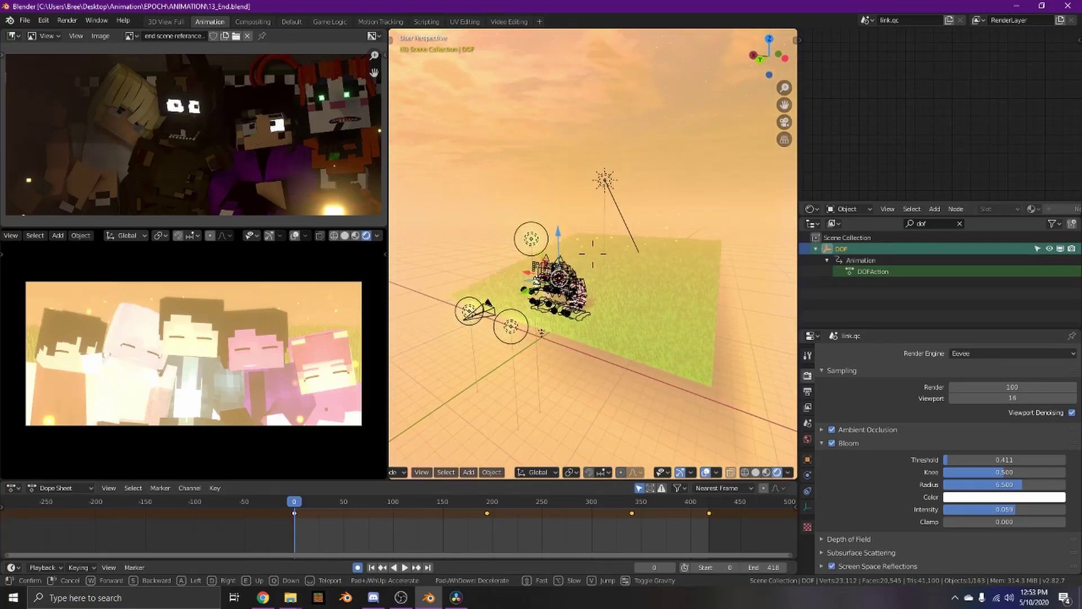
key(s)
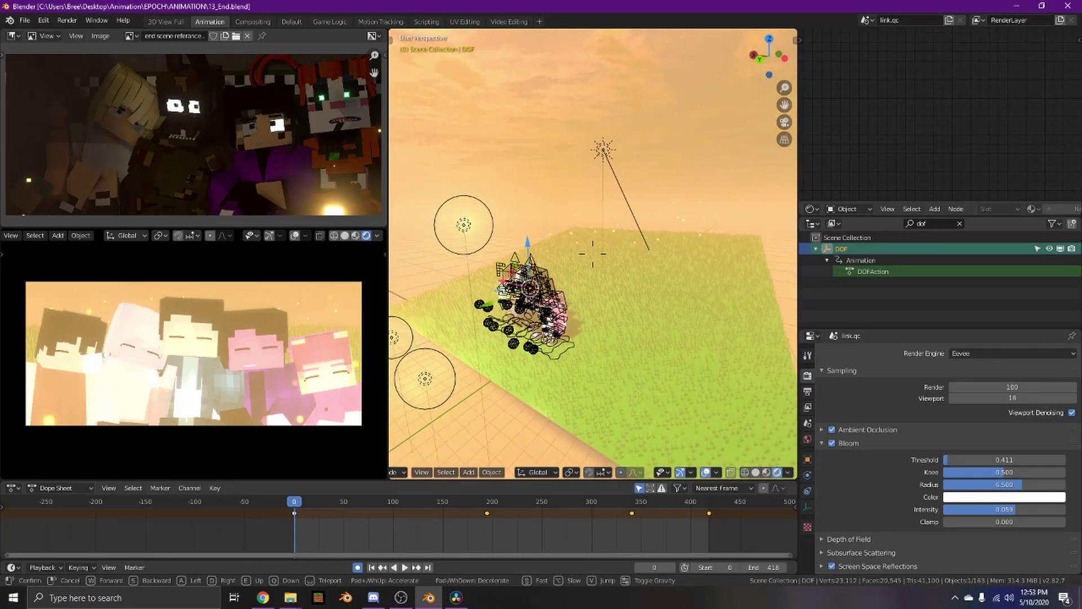
click(602, 410)
Hide the gizmos and overlays in the main 3D view and fly around the characters on the grass.
click(680, 473)
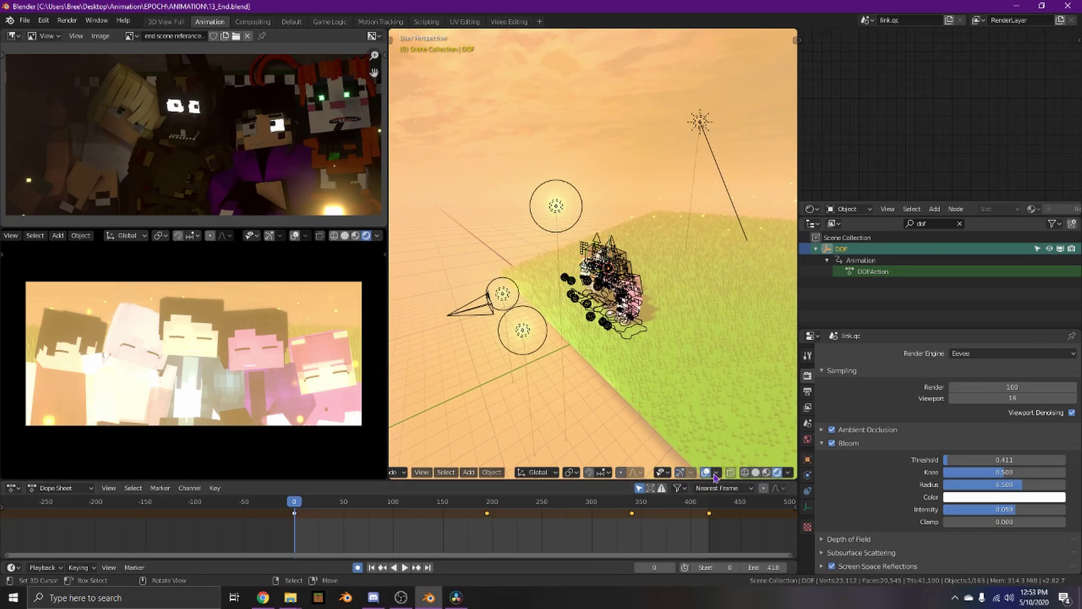
click(706, 473)
key(shift+grave)
key(w)
key(w)
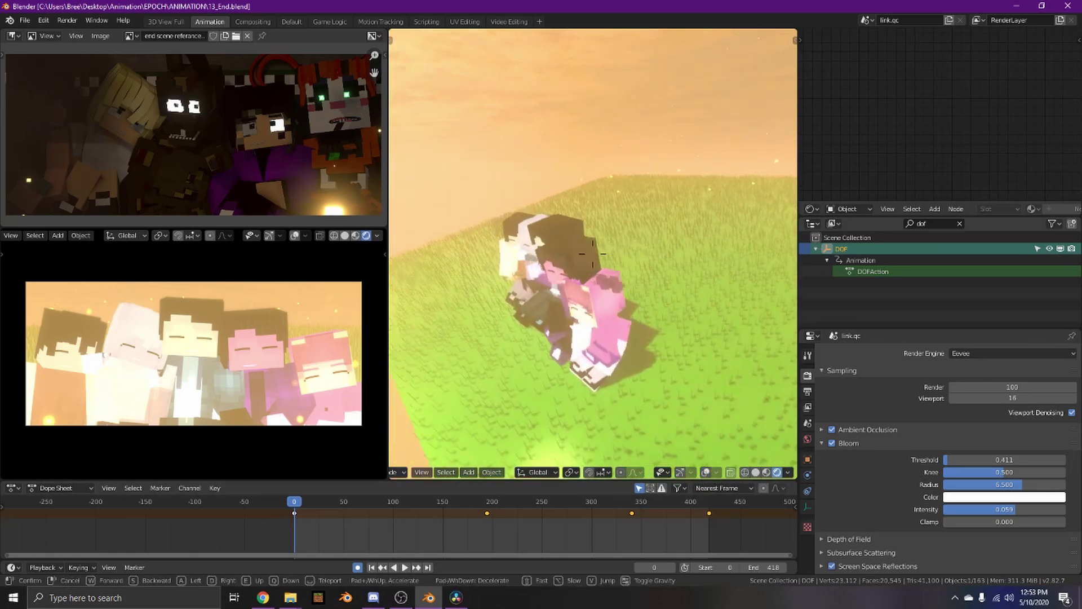
key(a)
key(s)
click(592, 254)
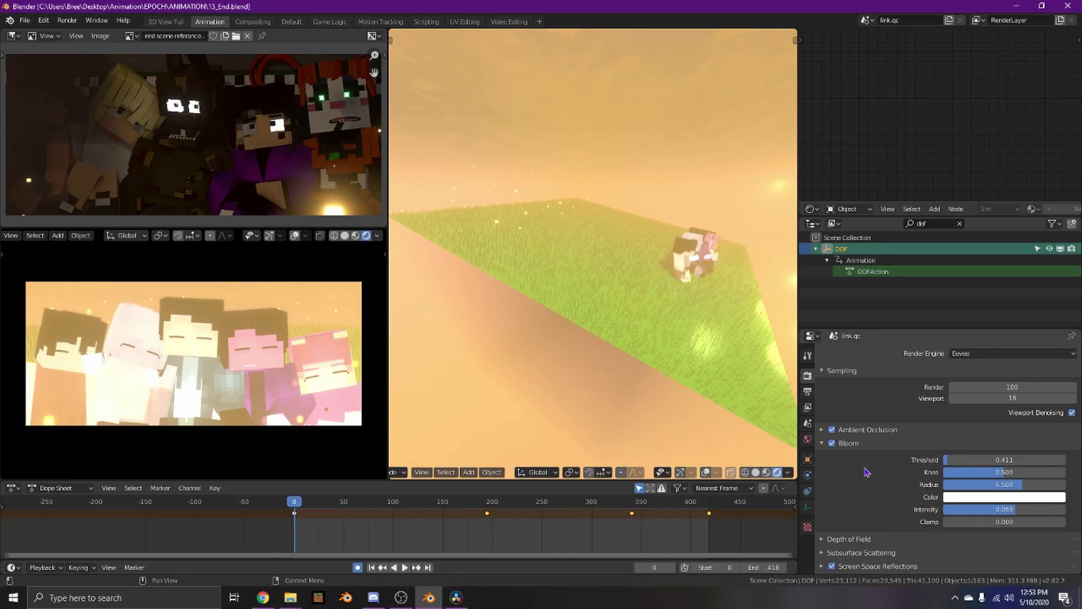
Enable Simplify in the render settings and set the viewport Max Subdivision to 0.
scroll(840, 480, down, 5)
click(835, 542)
click(853, 541)
scroll(866, 542, down, 3)
click(973, 503)
text(0)
key(Return)
Fly around the five seated characters and examine the group from close up and from the front.
key(shift+grave)
key(w)
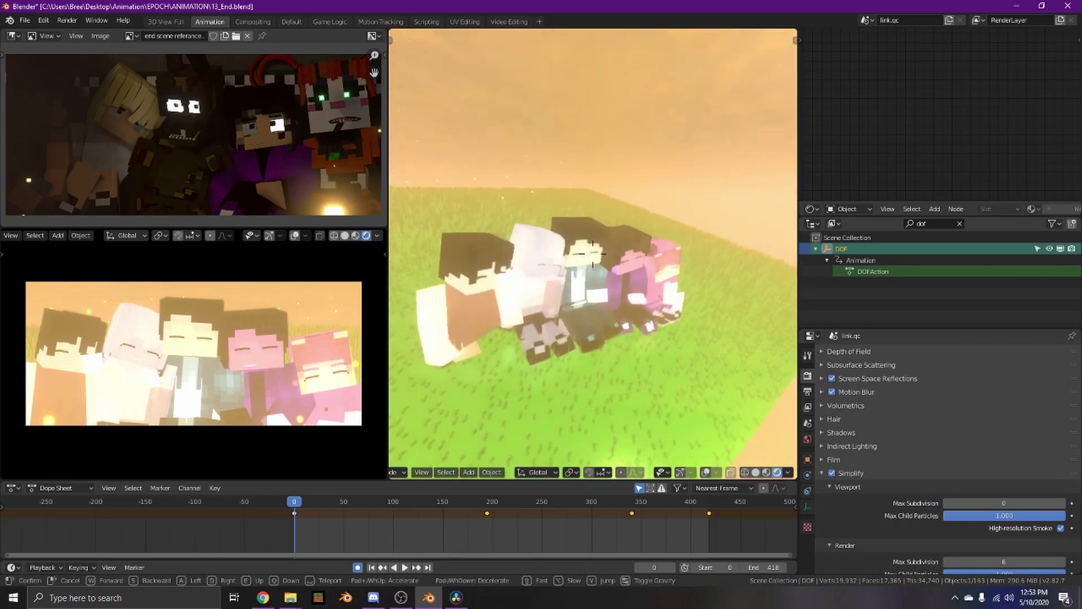
key(d)
key(a)
key(w)
key(s)
click(500, 394)
Play the 13_End shot from the start while flying up close to the five seated characters.
key(space)
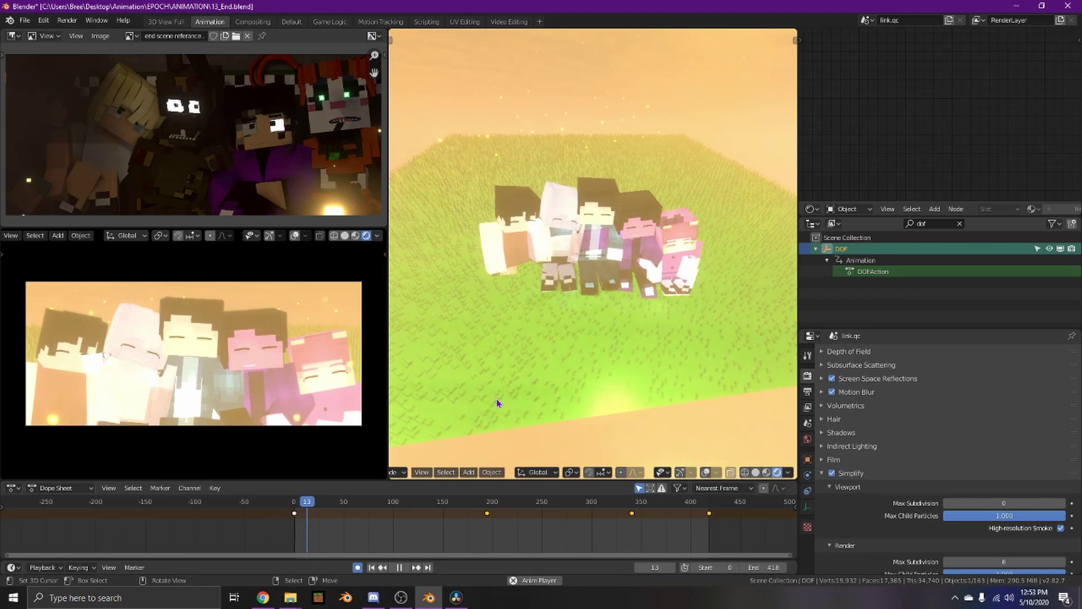
key(shift+grave)
key(w)
key(w)
key(s)
key(d)
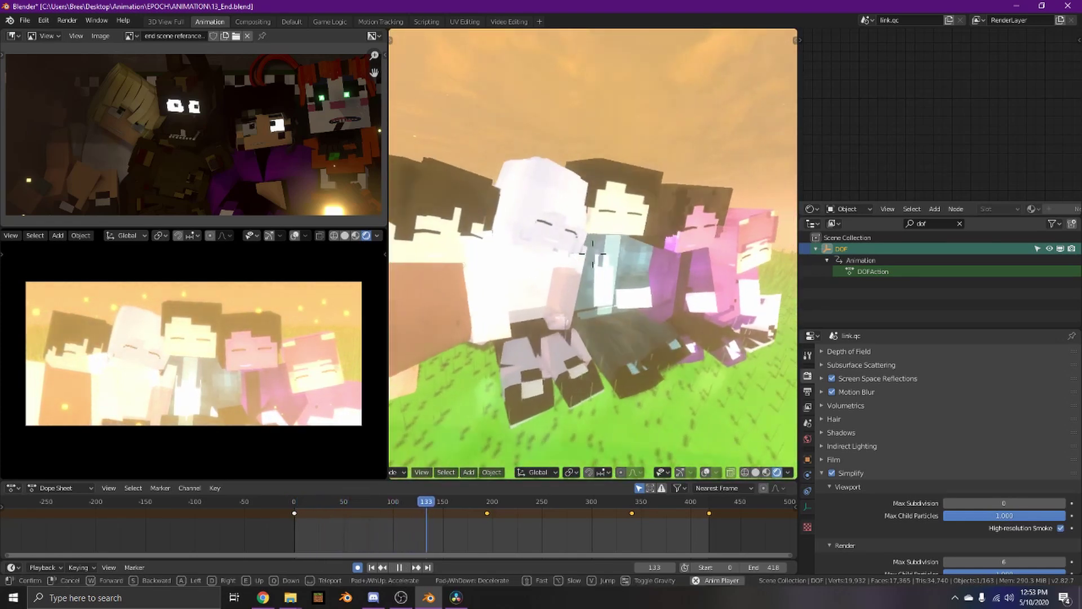
click(593, 254)
Examine the purple and pink characters up close during playback, then move back along the shot and stop at frame 211.
key(shift+grave)
key(w)
key(d)
click(578, 281)
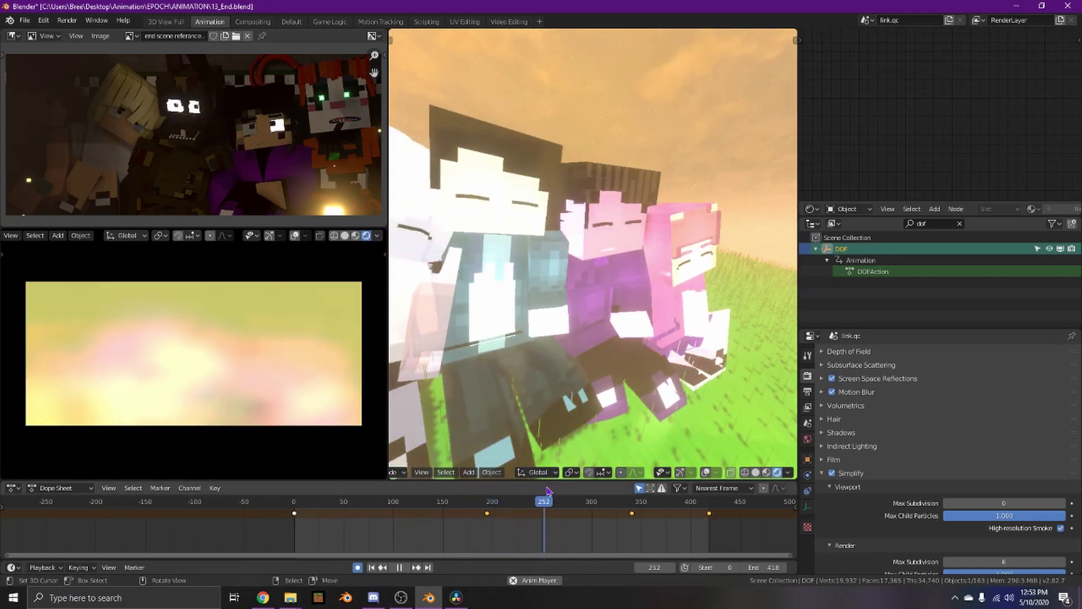
click(490, 517)
key(space)
Show the gizmos and overlays again and examine the lights and camera in front of the characters.
key(shift+grave)
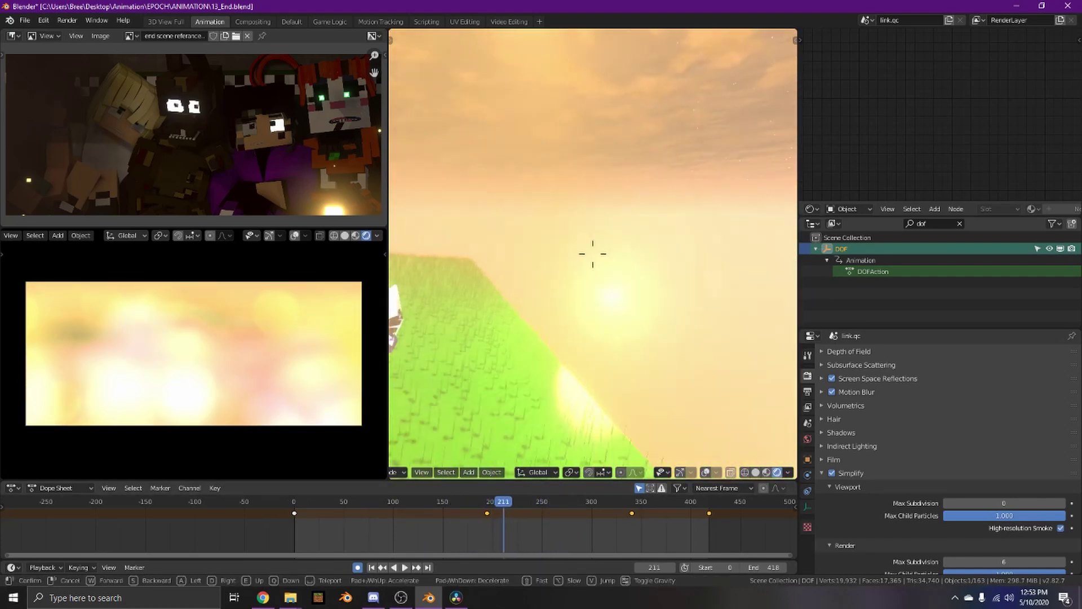
click(594, 254)
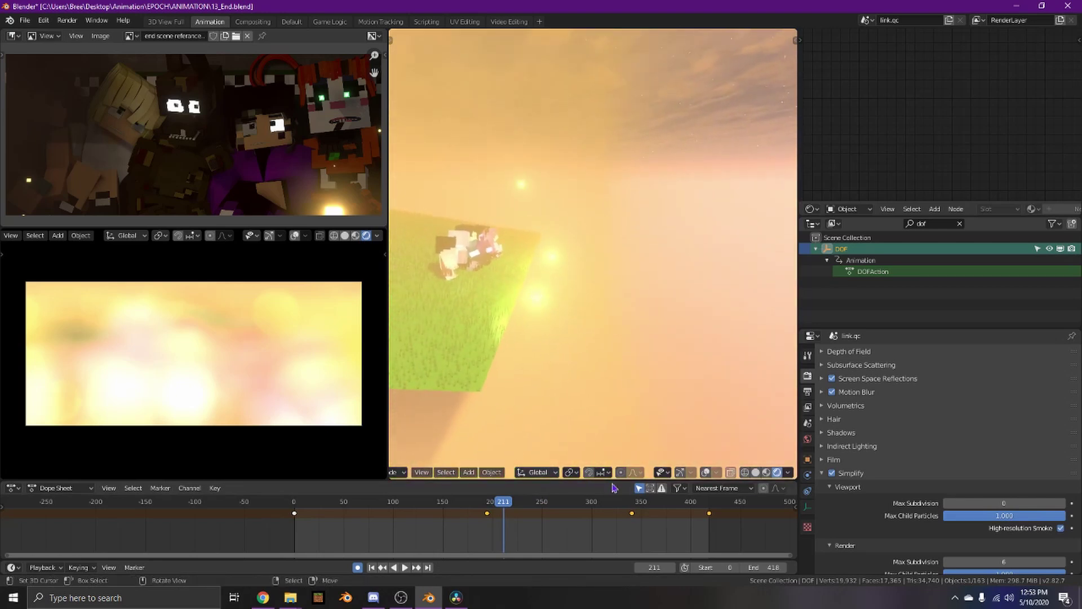
click(681, 473)
key(shift+grave)
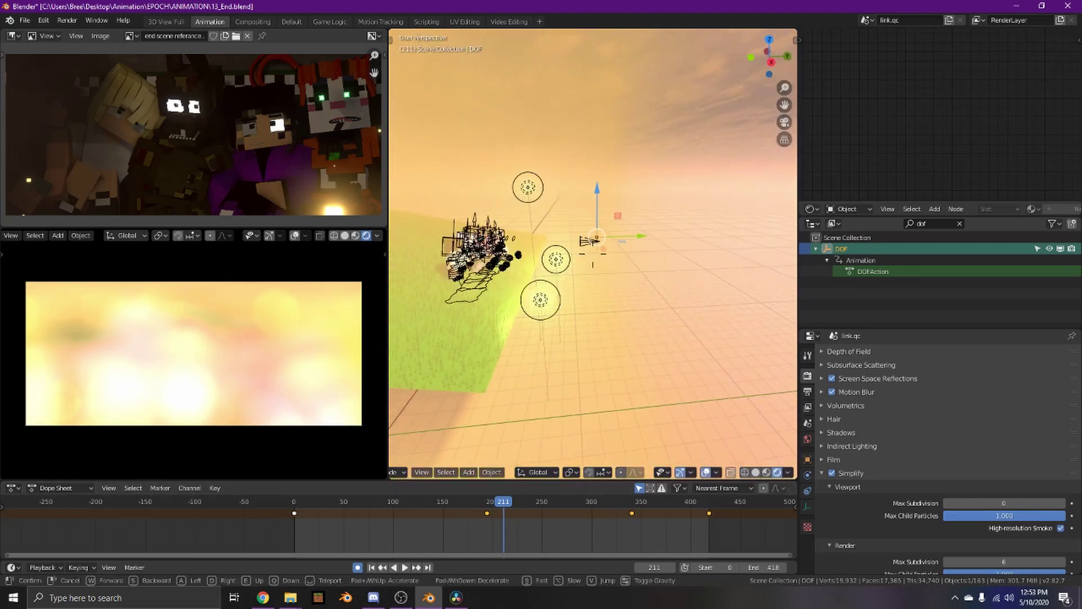
click(656, 280)
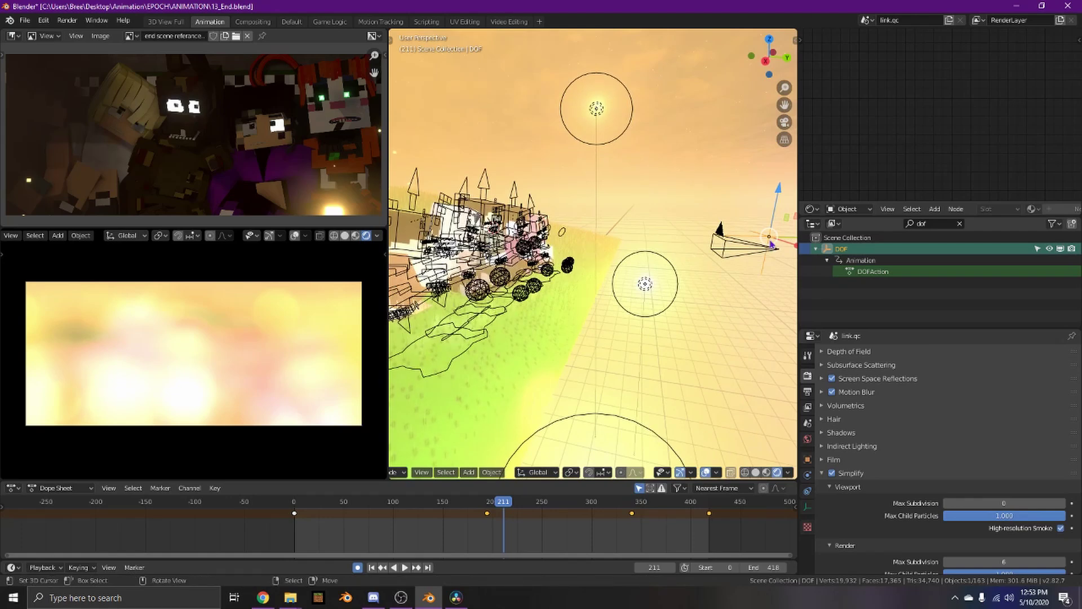
Fly closer to the camera and its DOF empty and scrub the shot to frame 431.
key(shift+grave)
key(w)
click(593, 254)
drag(374, 559, 724, 517)
key(space)
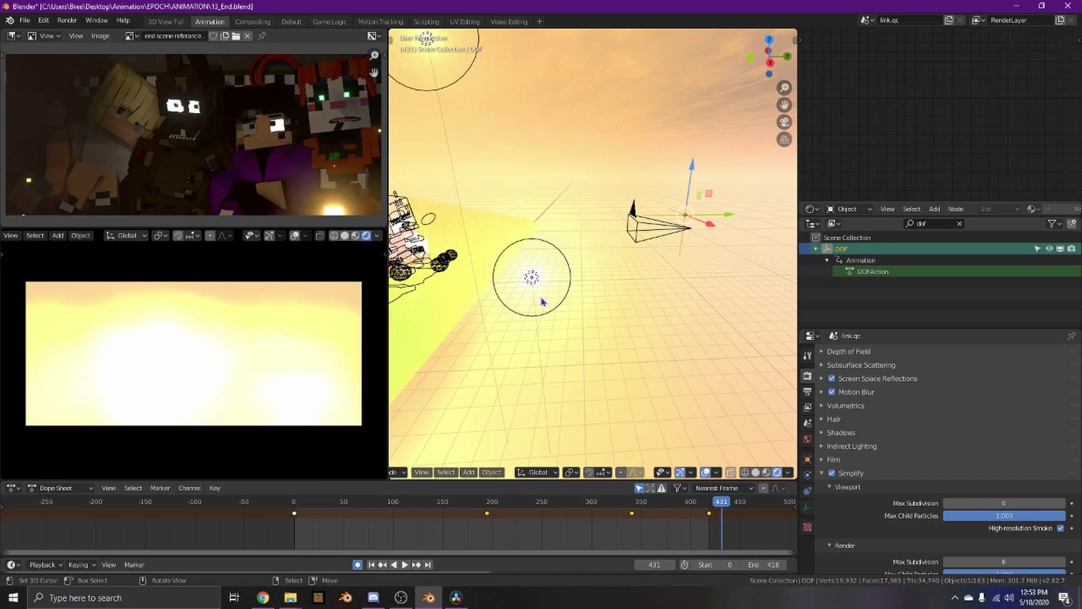
mouse_move(398, 599)
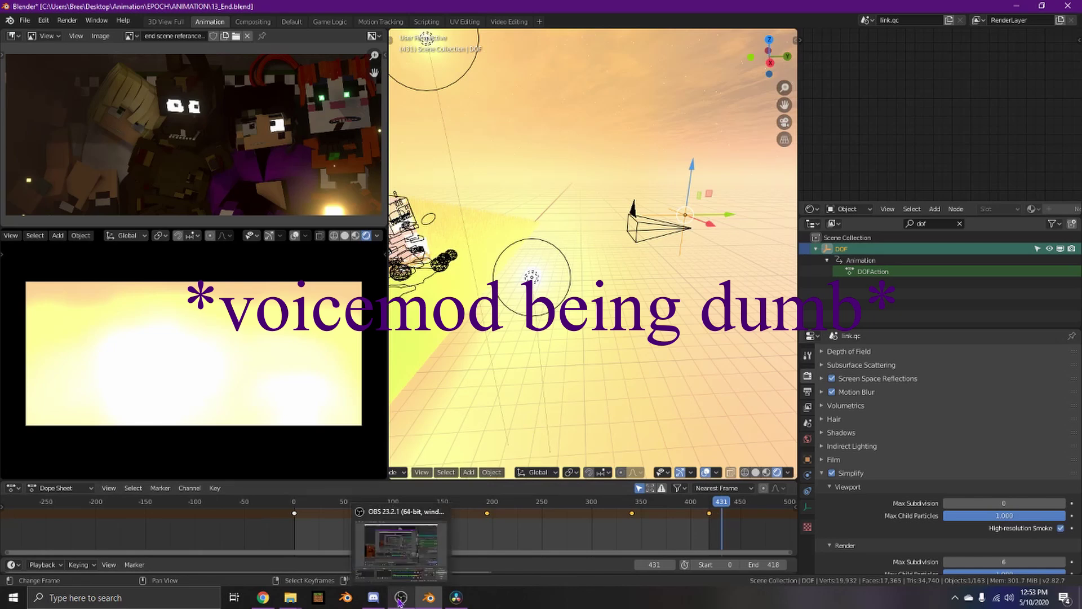
click(399, 598)
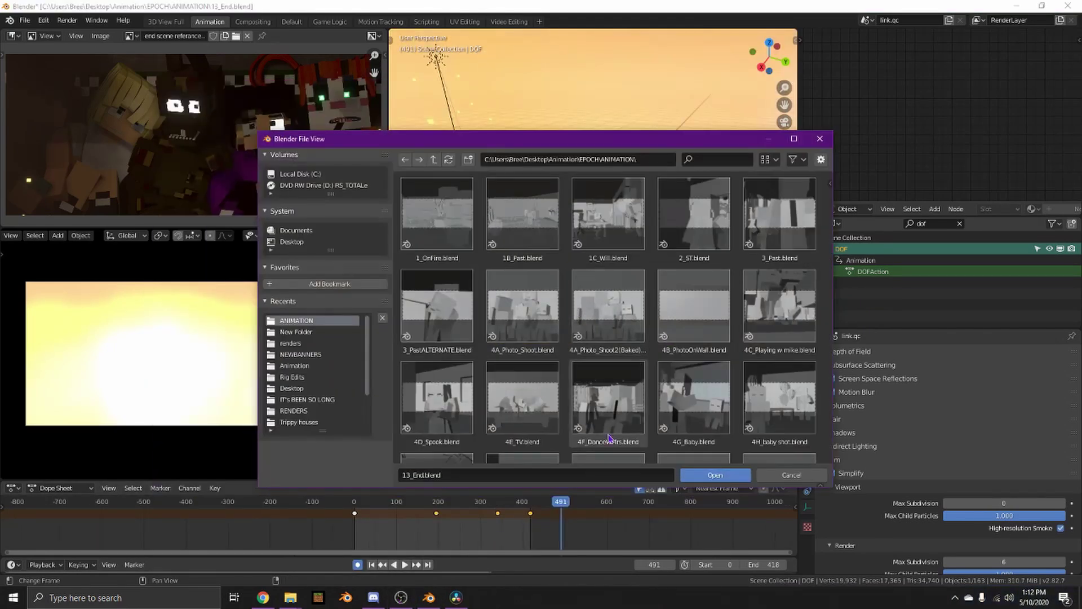
Open 13_EndNograss.blend and switch its main 3D view to rendered shading.
scroll(726, 339, down, 4)
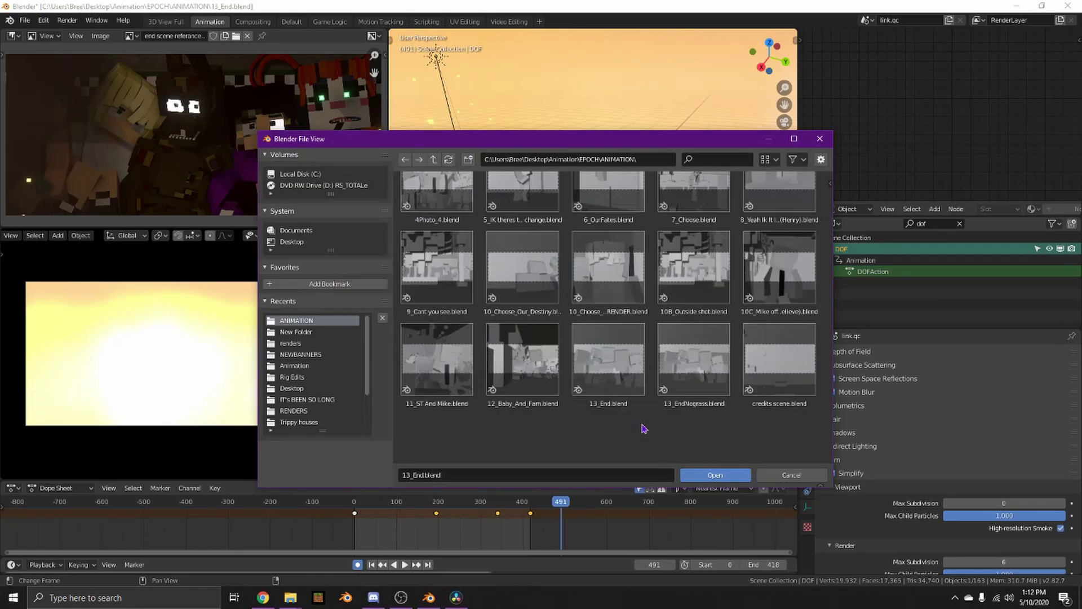
double_click(699, 324)
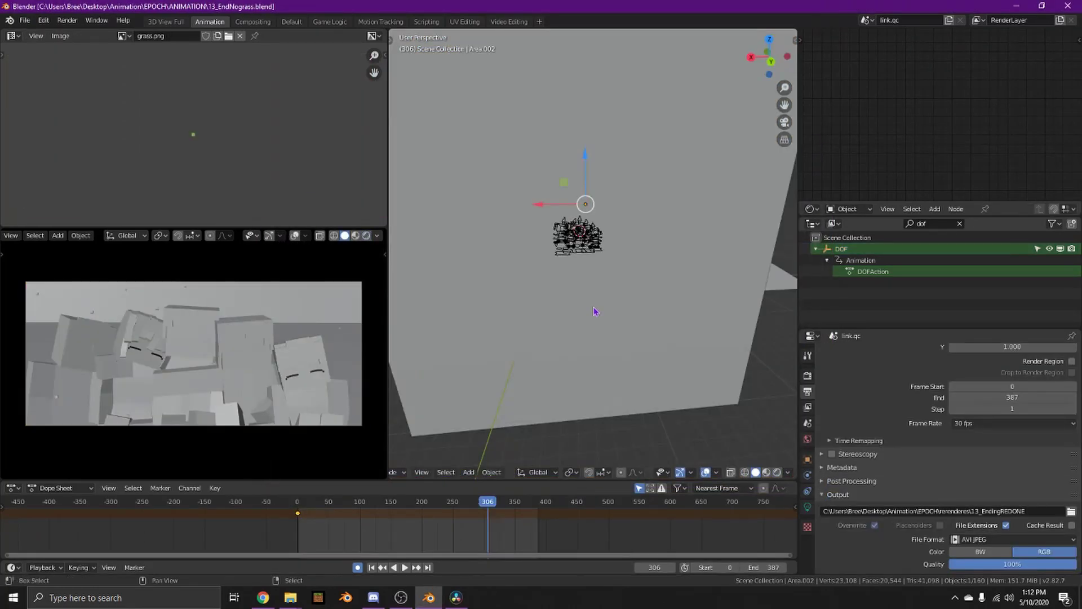
key(shift+grave)
key(w)
key(d)
click(594, 256)
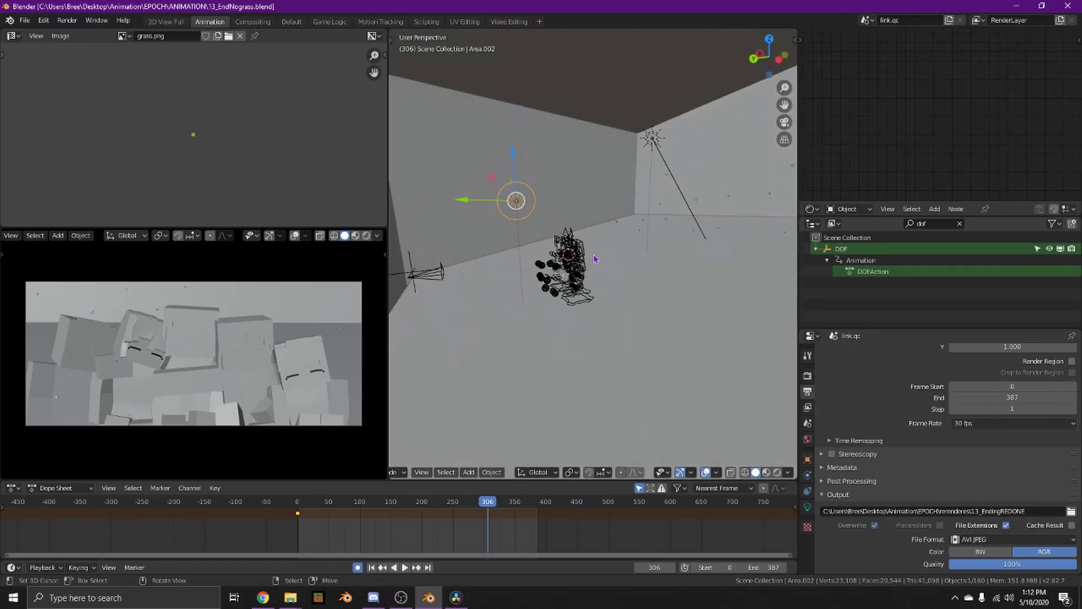
key(shift+z)
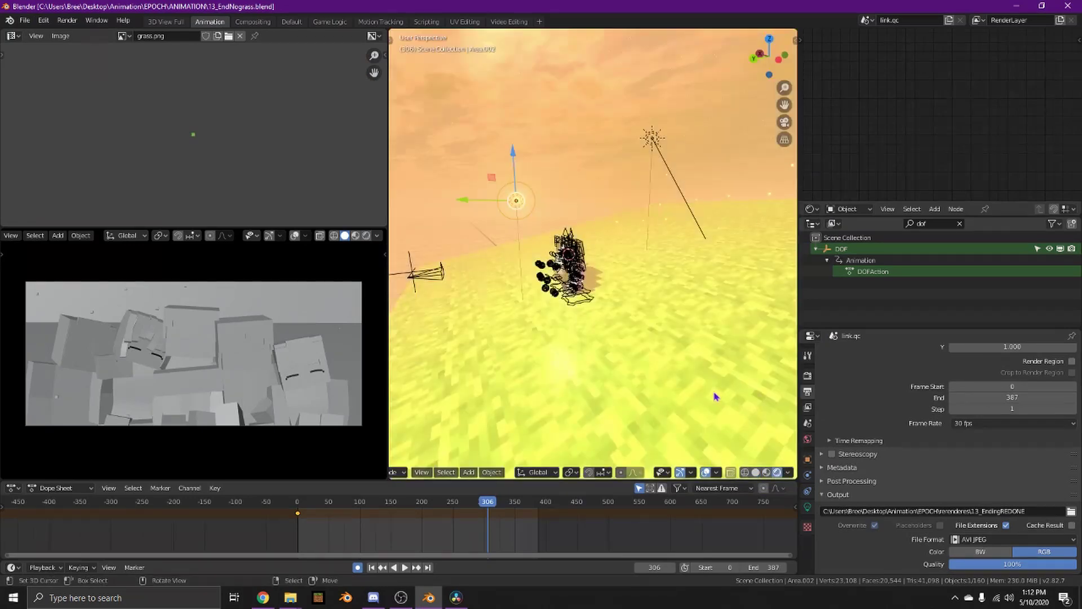
Fly around the grassless field and examine the sky, the ground texture and the seated characters' rigs.
key(shift+f)
key(s)
key(a)
key(w)
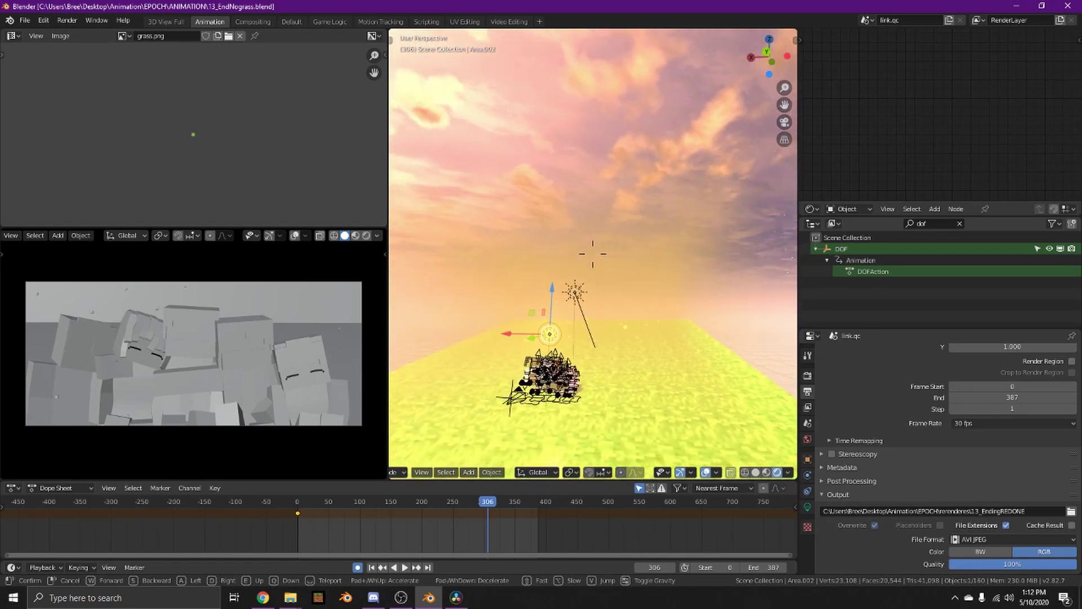
key(w)
click(593, 253)
key(space)
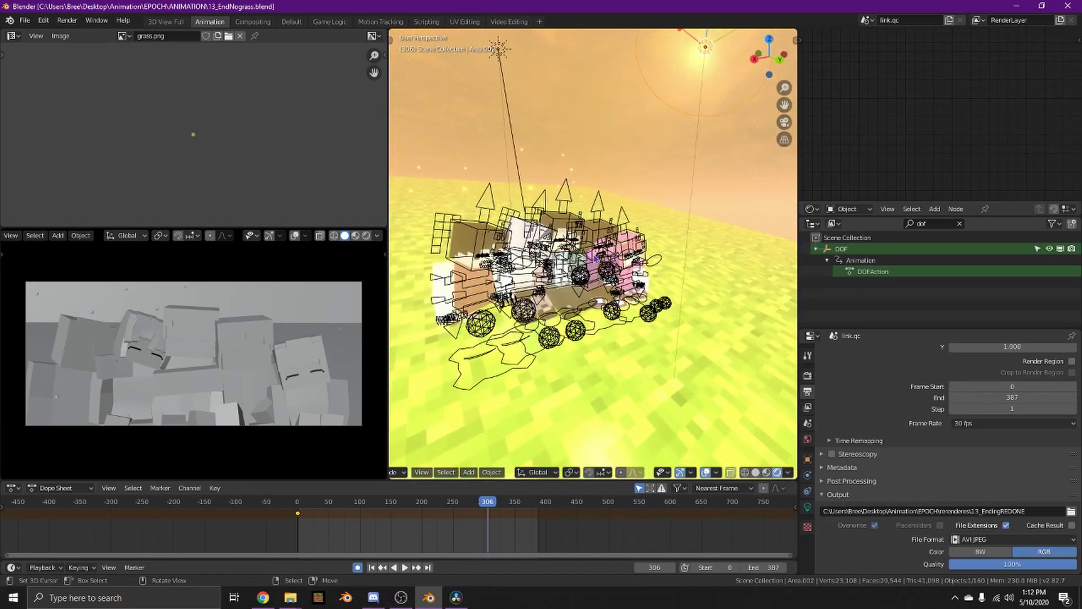
Scrub the grassless ending shot to frame 324 and open credits scene.blend.
mouse_move(503, 503)
mouse_down()
mouse_move(522, 504)
mouse_move(499, 504)
mouse_up()
key(space)
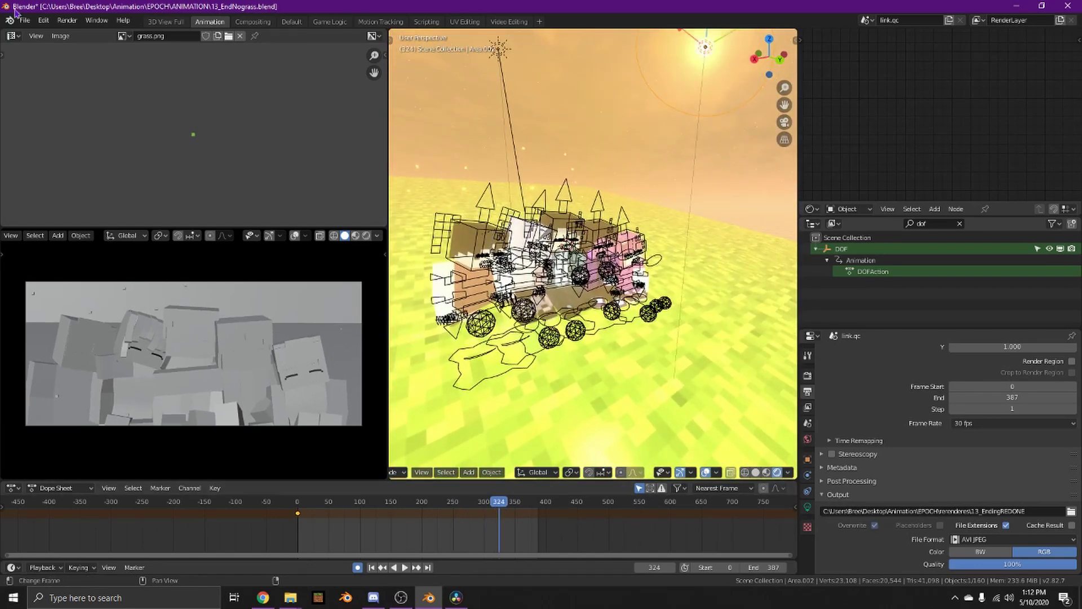
click(25, 26)
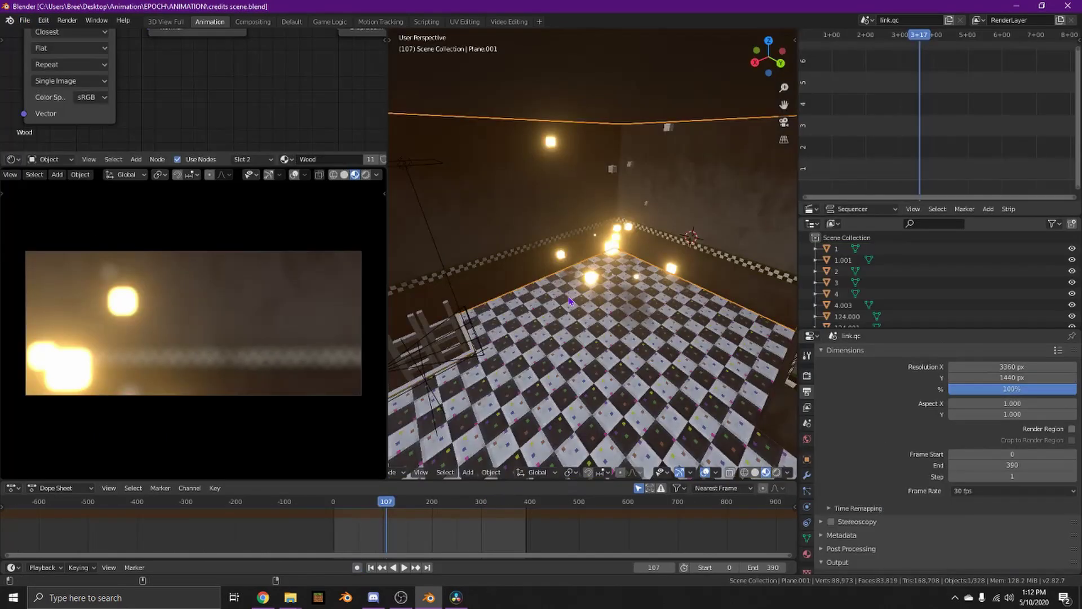
Fly through the credits scene and examine the glowing particles, the checkered room and the red-shirted character.
key(s)
click(593, 253)
key(shift+grave)
key(w)
key(a)
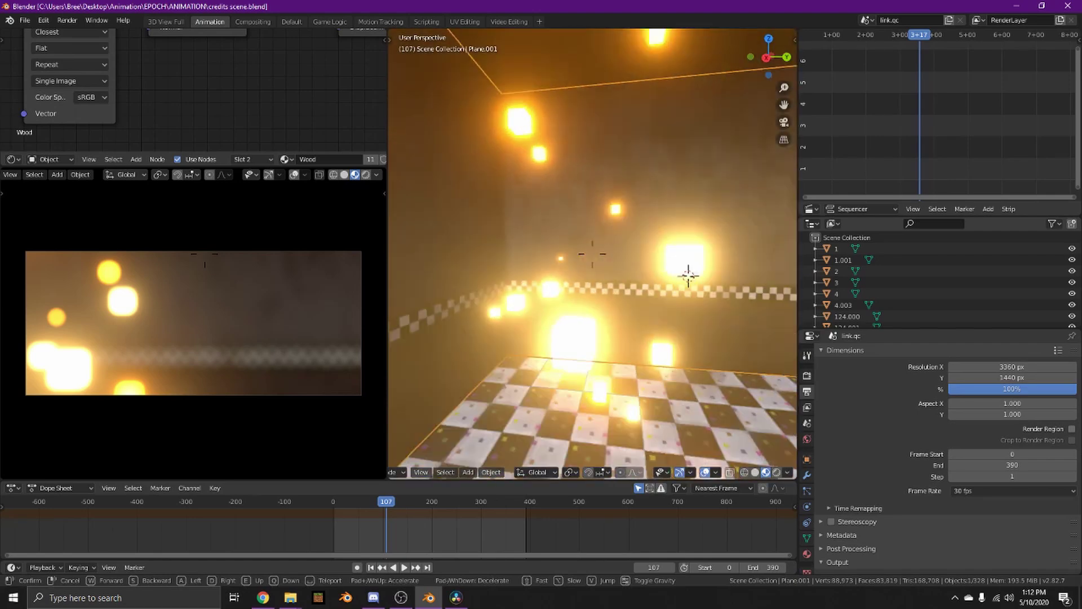
key(s)
key(d)
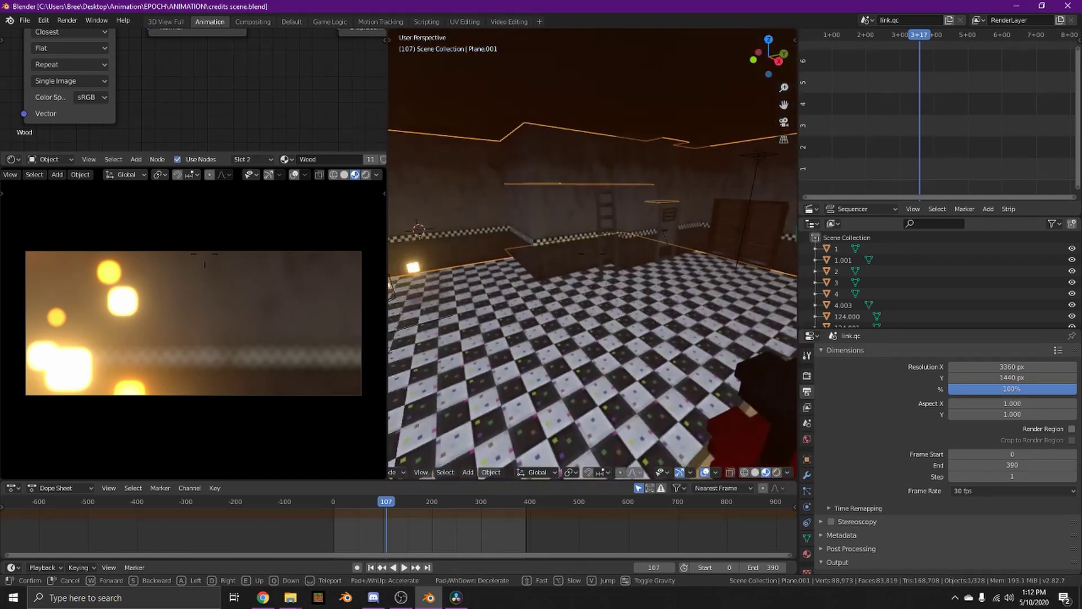
key(s)
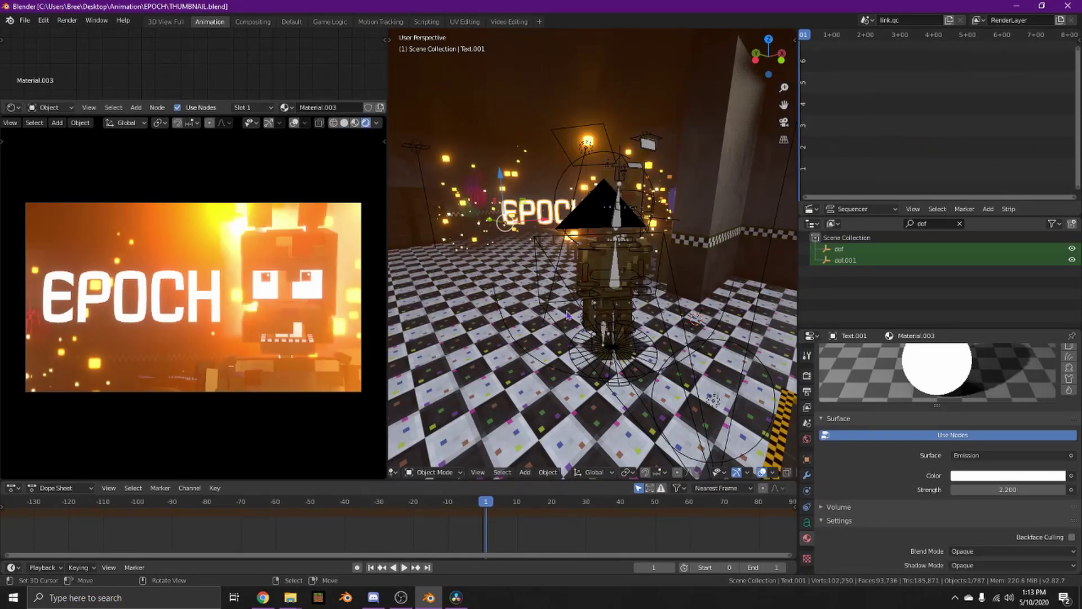
Fly around the THUMBNAIL.blend set and examine the EPOCH text, the character's rig, the lights and the glowing embers.
key(shift+grave)
key(s)
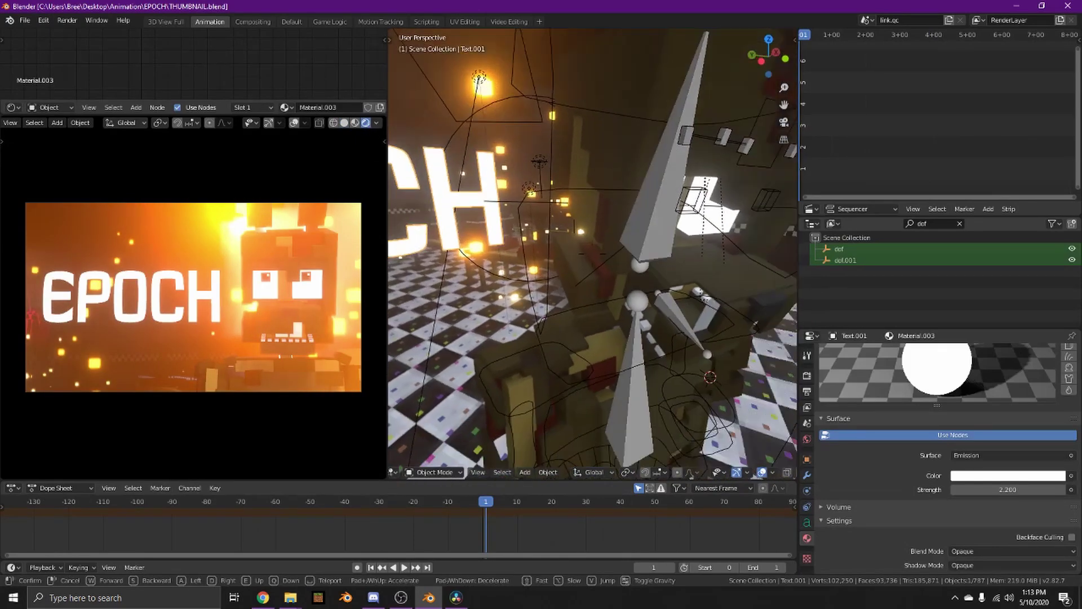
key(s)
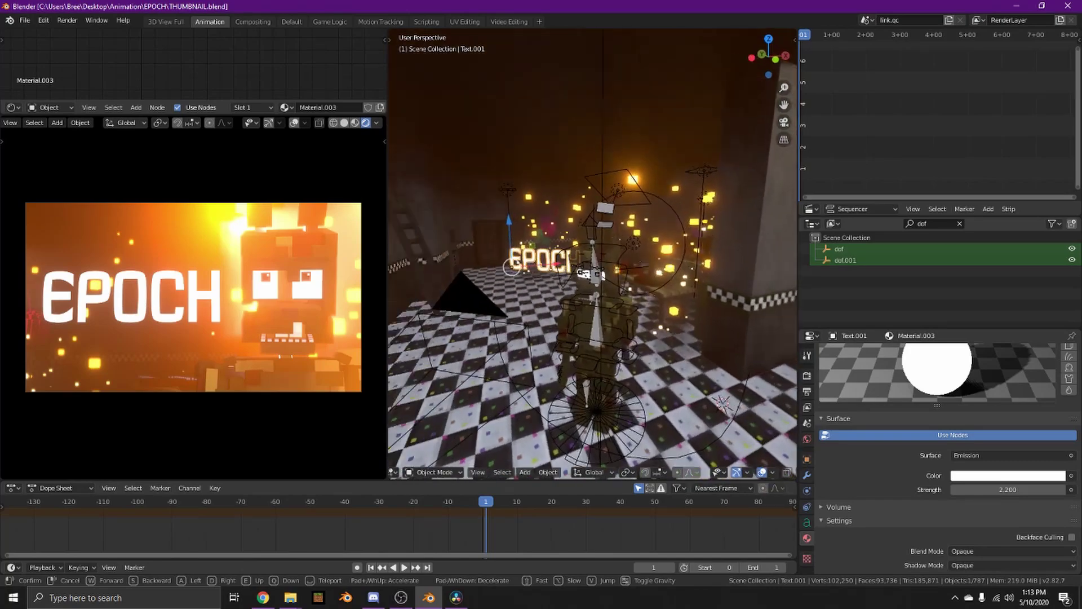
key(s)
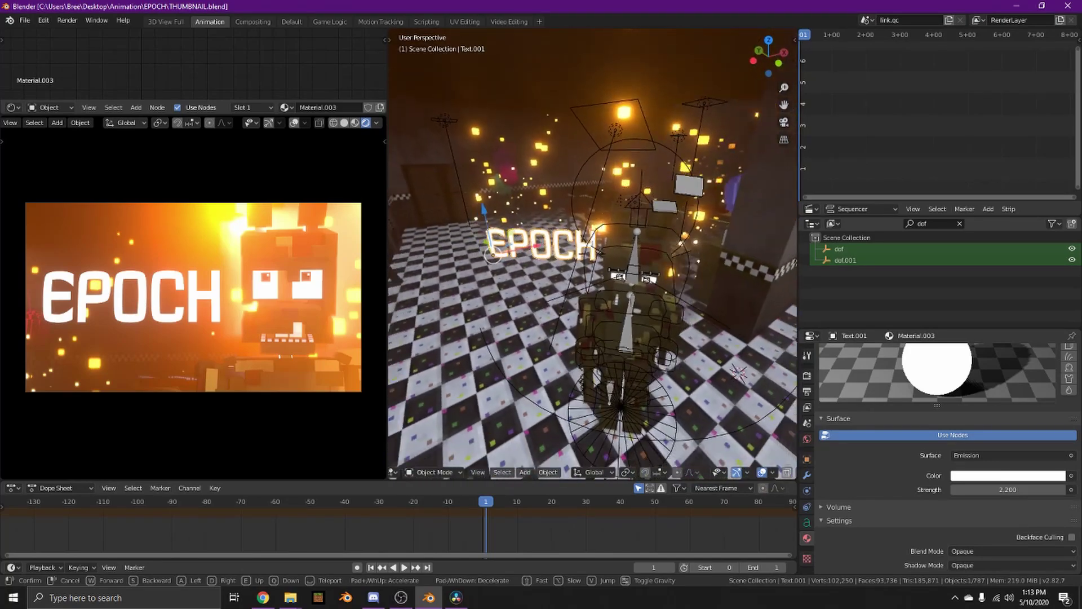
key(s)
key(w)
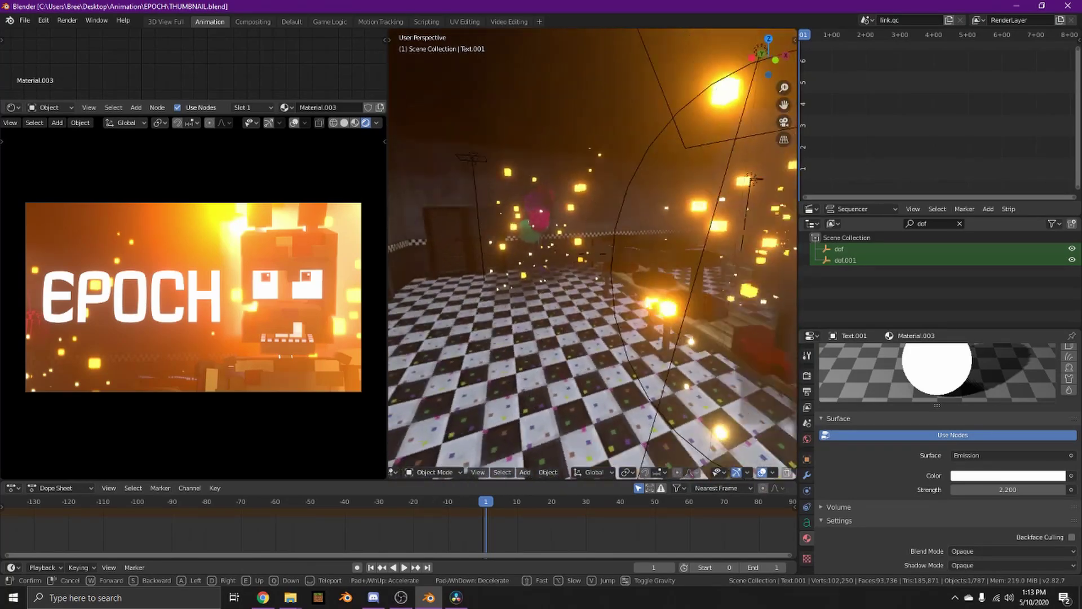
key(w)
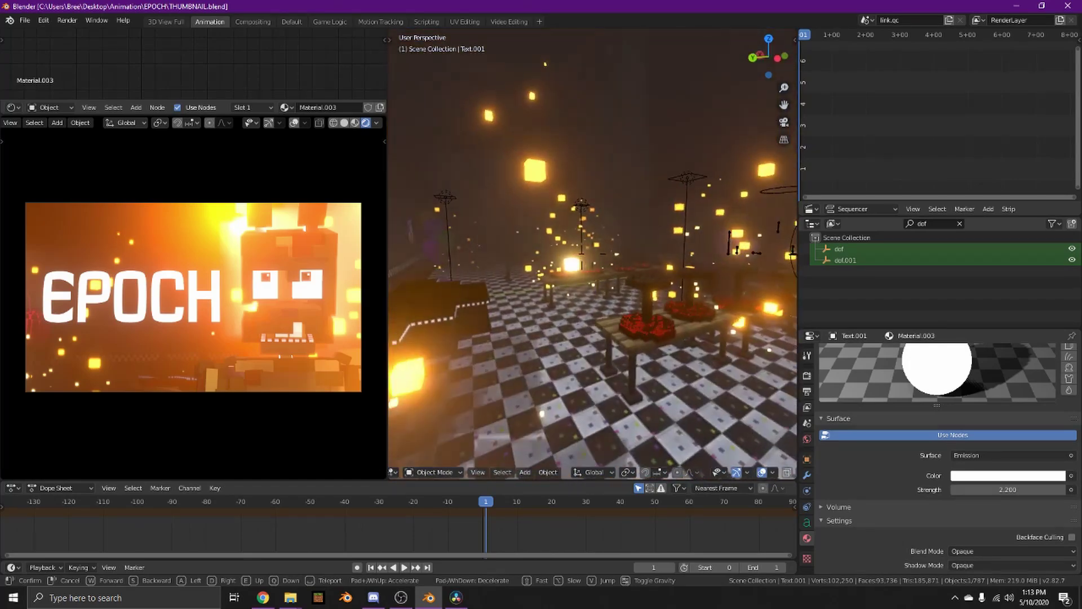
key(w)
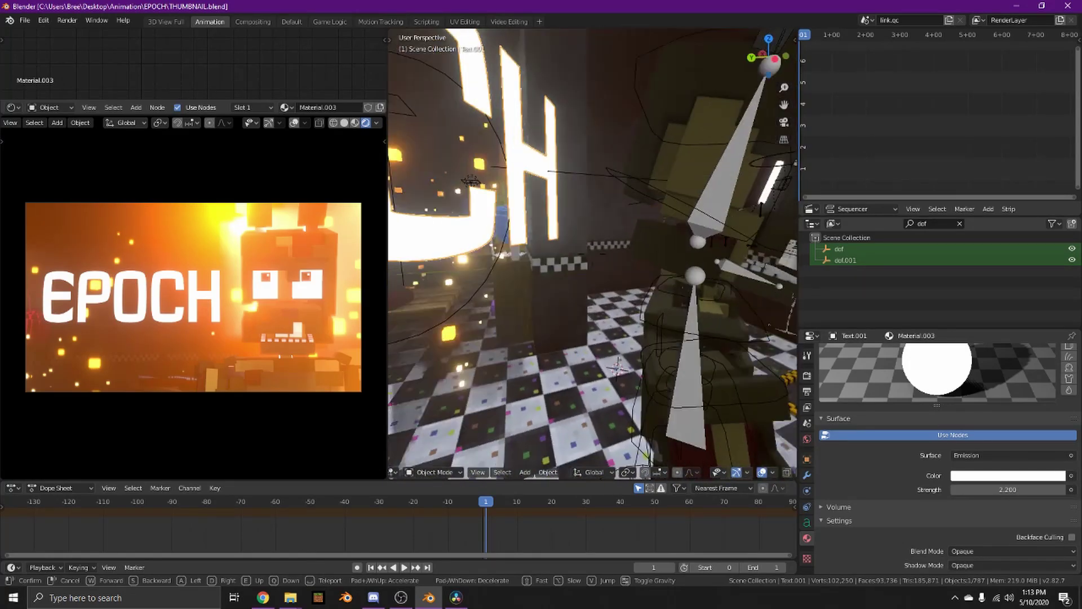
key(s)
click(593, 254)
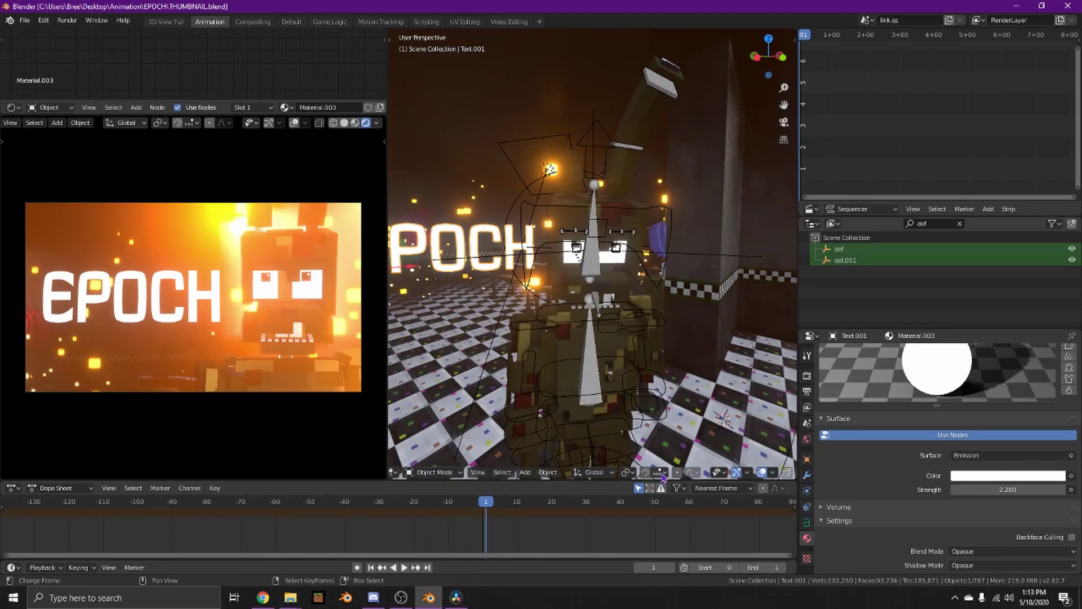
Hide the main 3D view's gizmos and overlays, switch it to rendered shading and examine the thumbnail scene's fiery lighting.
click(736, 475)
click(763, 475)
scroll(762, 475, down, 1)
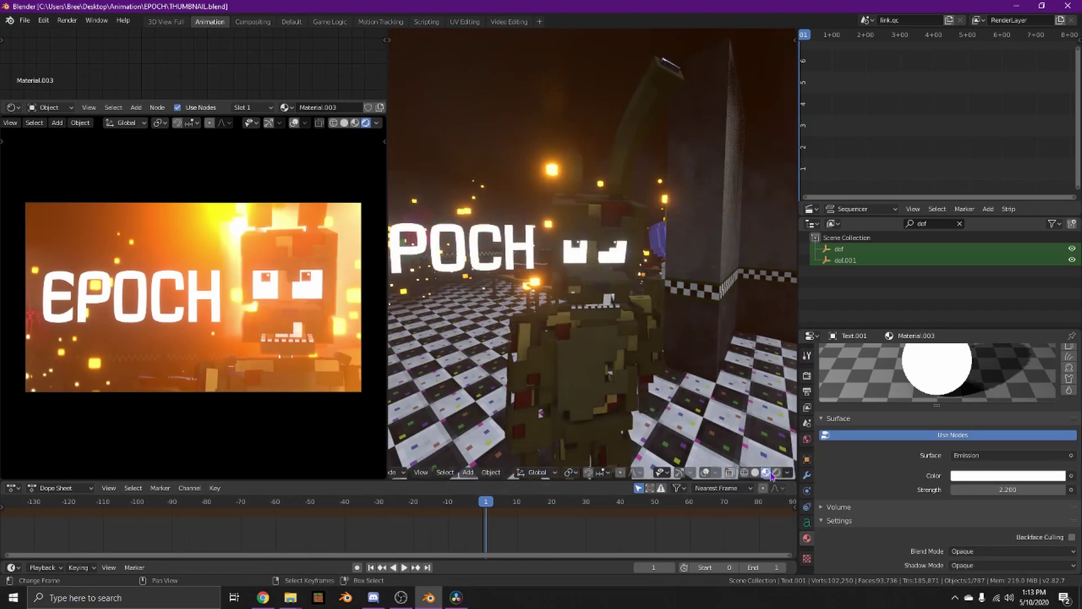
key(shift+grave)
key(w)
key(s)
key(w)
key(w)
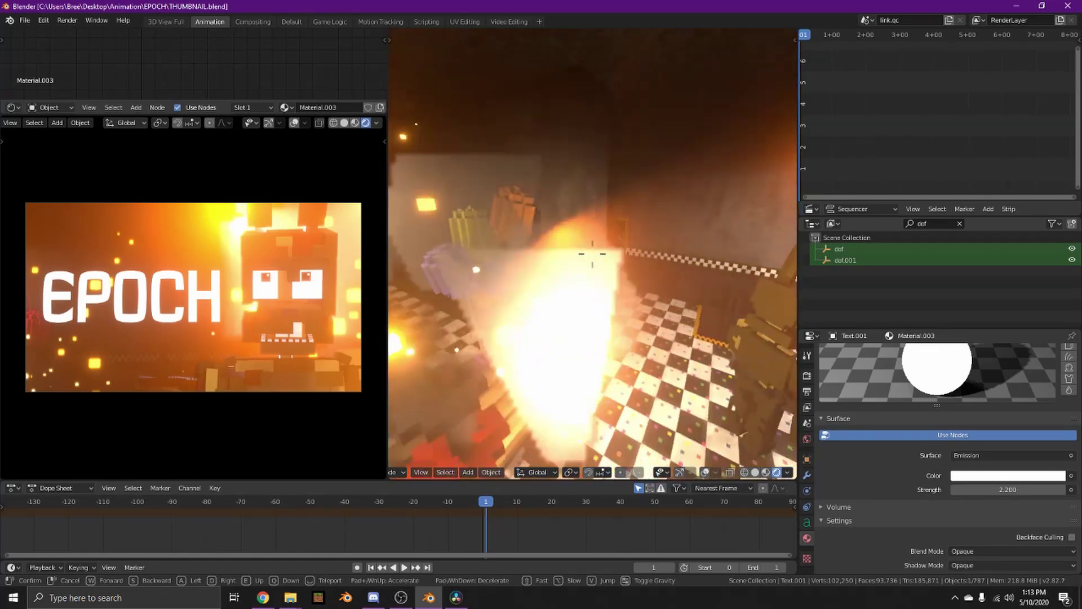
Open FFBPS SET.blend from the EPOCH folder and inspect the pizzeria's office with the desk, monitor and wall drawings.
key(ctrl+o)
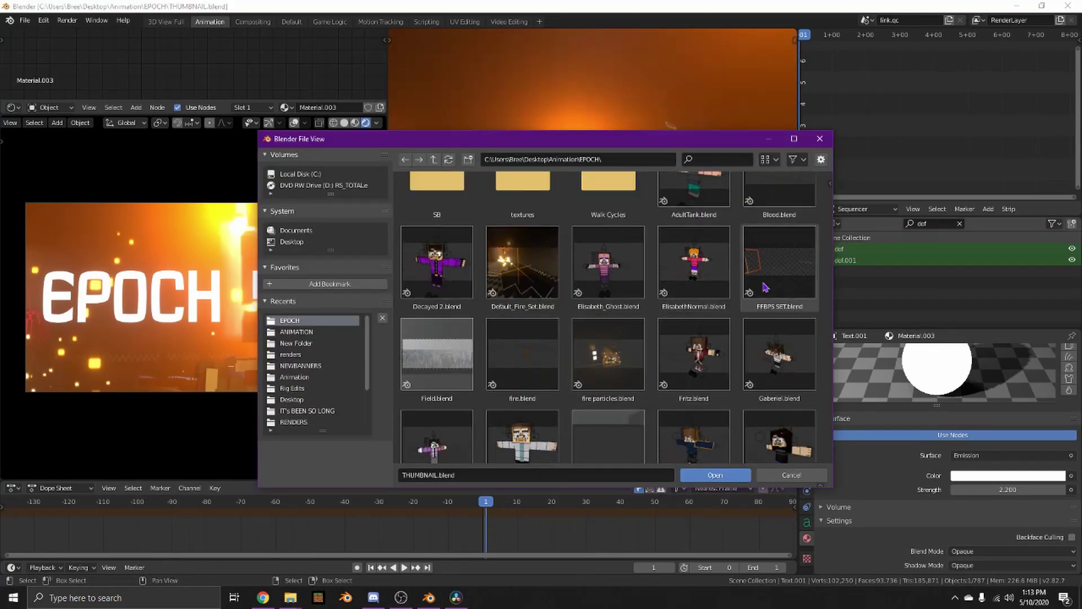
double_click(765, 288)
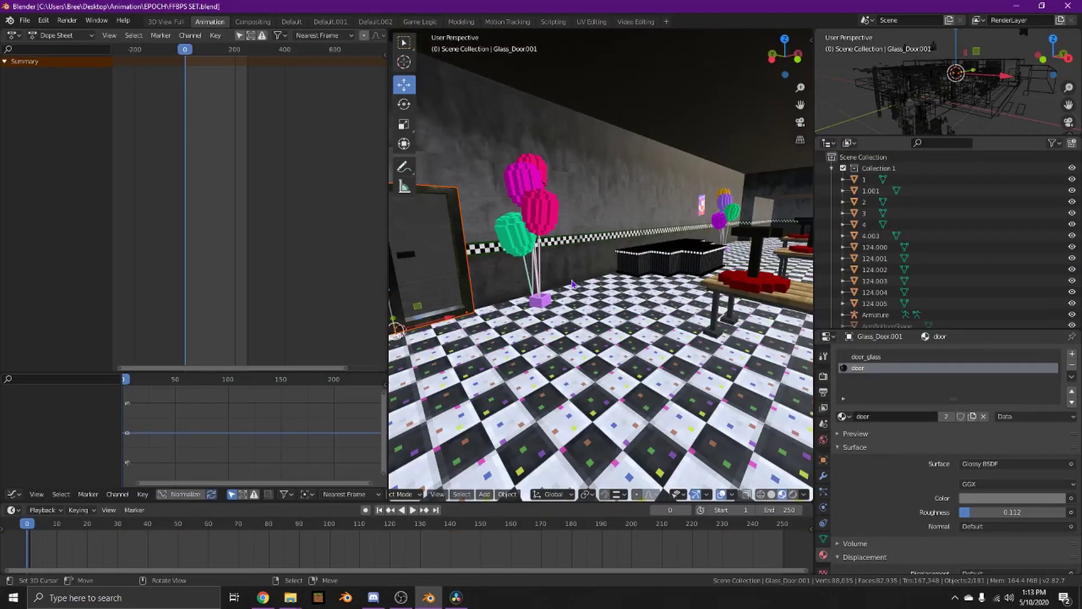
key(shift+grave)
key(a)
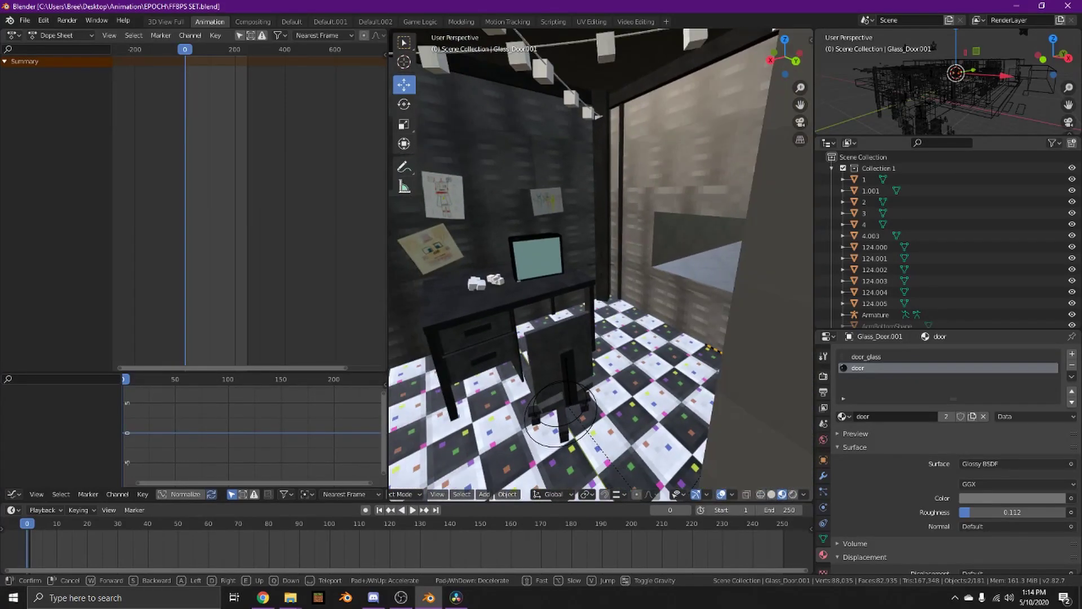
key(a)
key(s)
click(602, 266)
key(shift+grave)
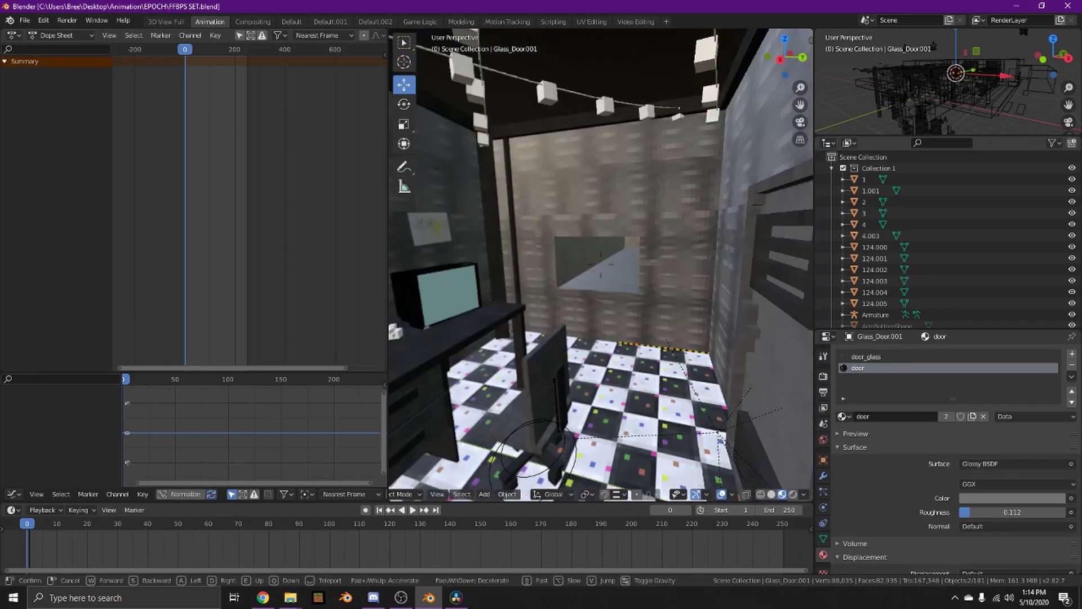
key(s)
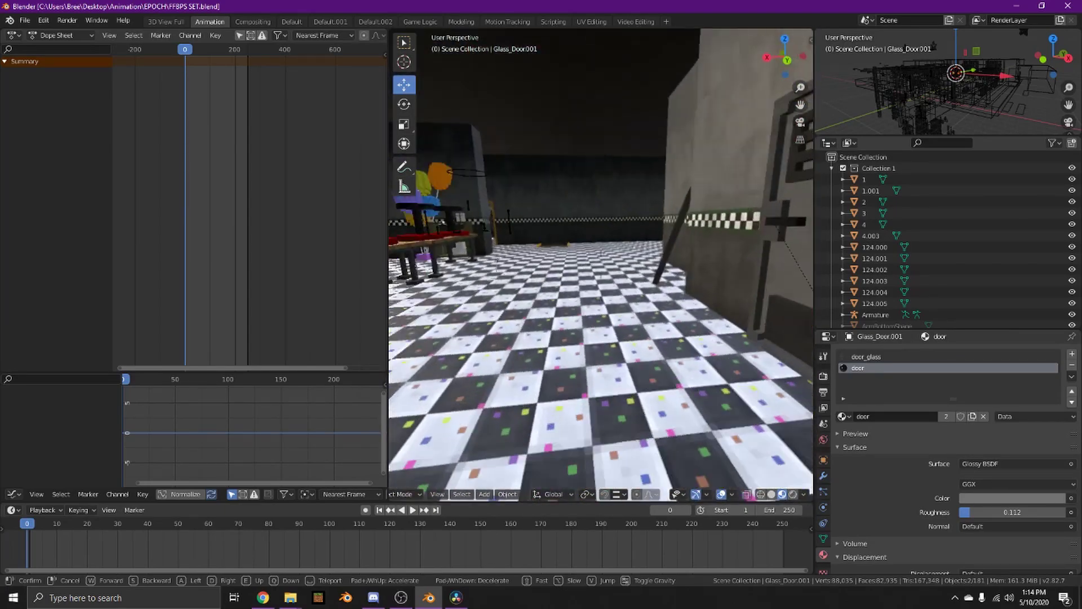
Fly around the pizzeria's dining area and examine the black stage, the balloons and the tables with red stools.
key(s)
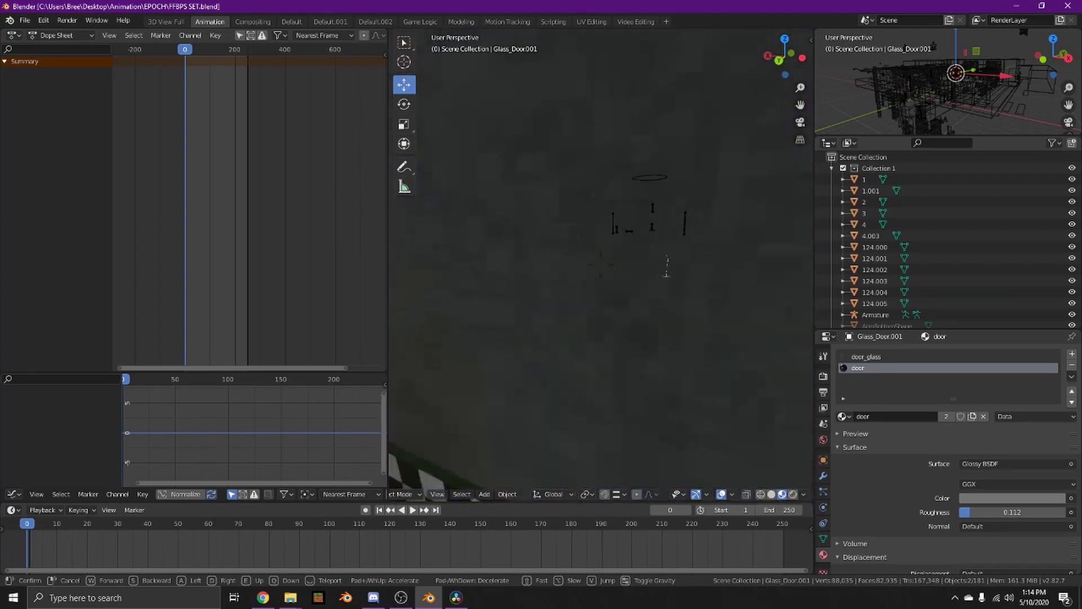
key(s)
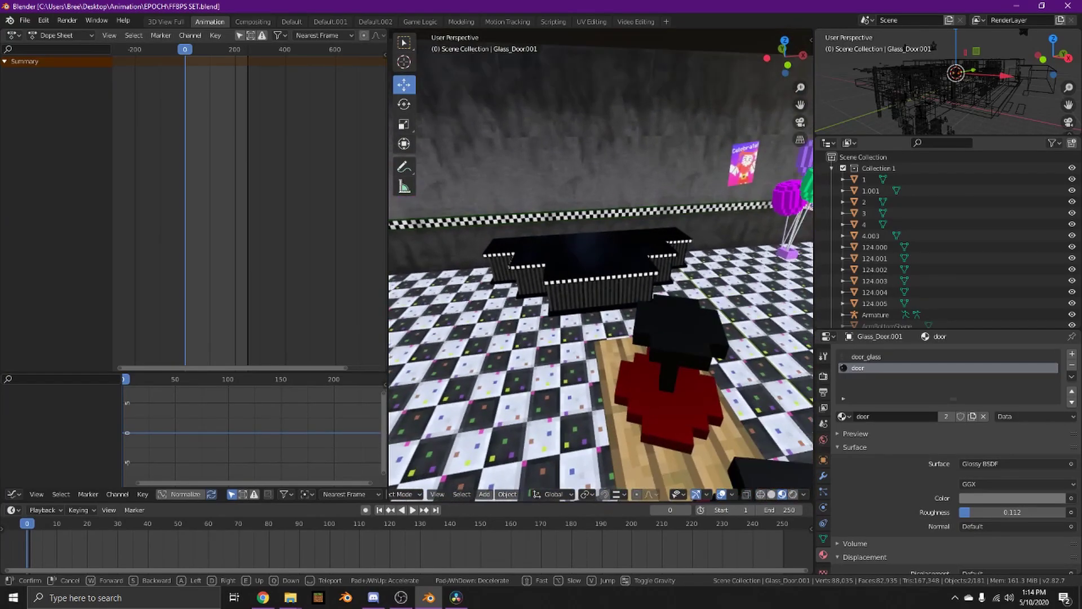
click(609, 265)
key(shift+grave)
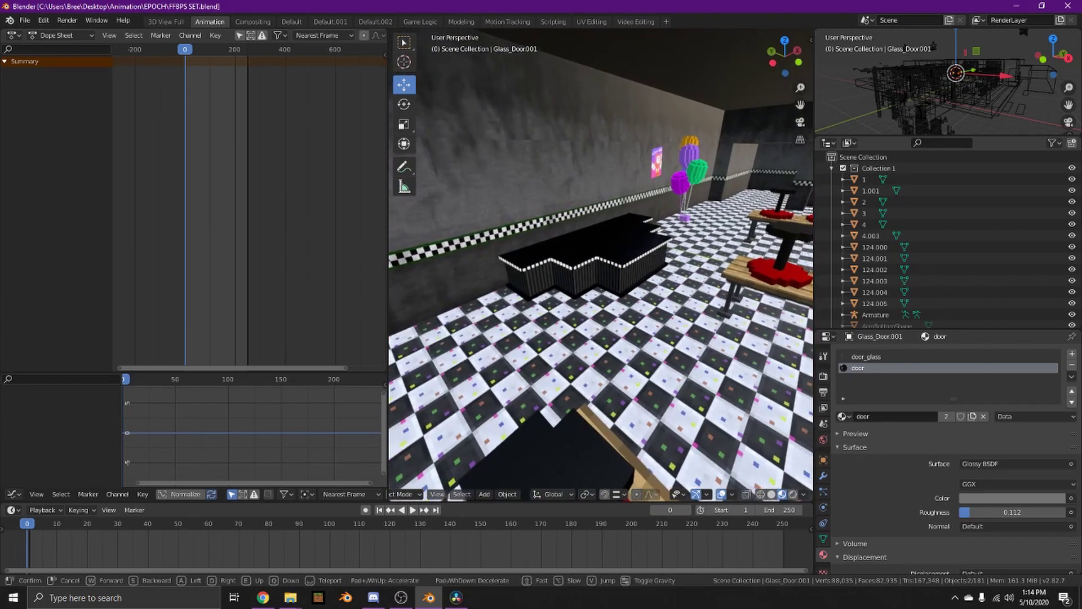
click(603, 269)
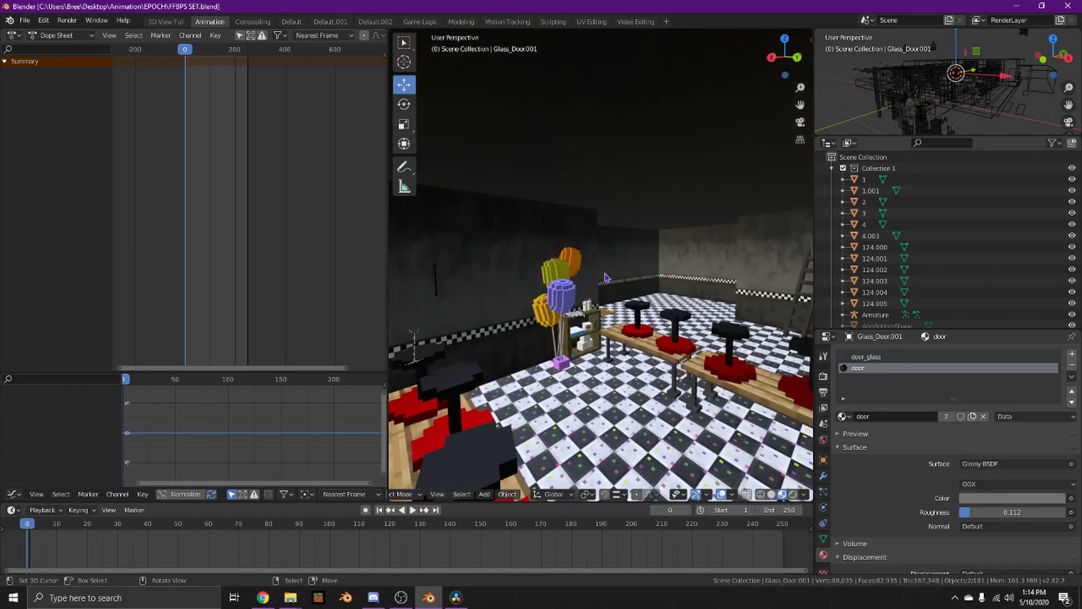
key(shift+grave)
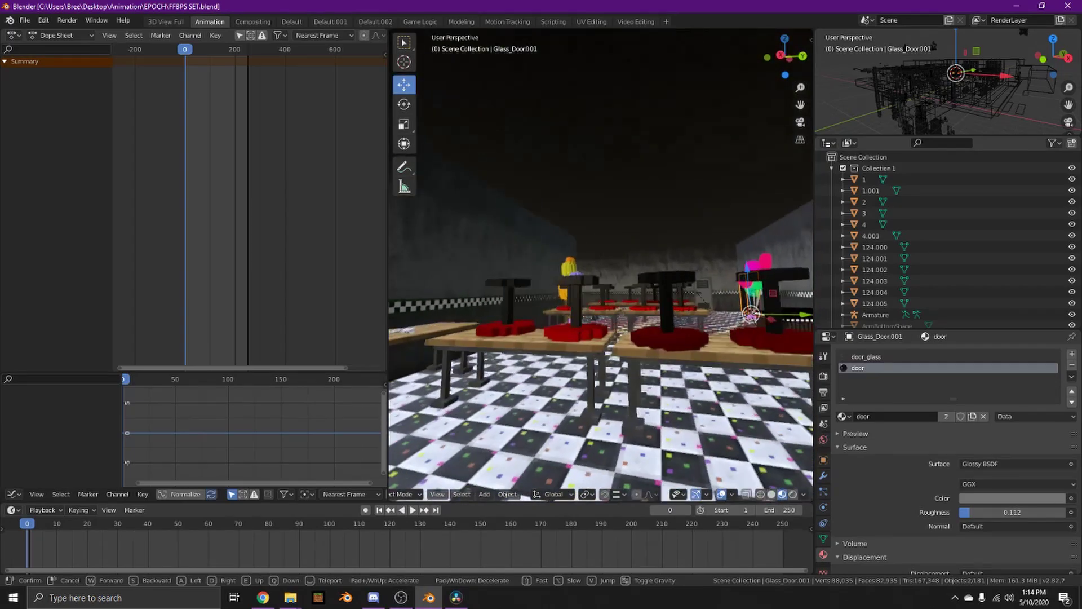
Open UCN_MainOffice.blend from the EPOCH folder and inspect the clown face with a party hat on the wall.
click(25, 20)
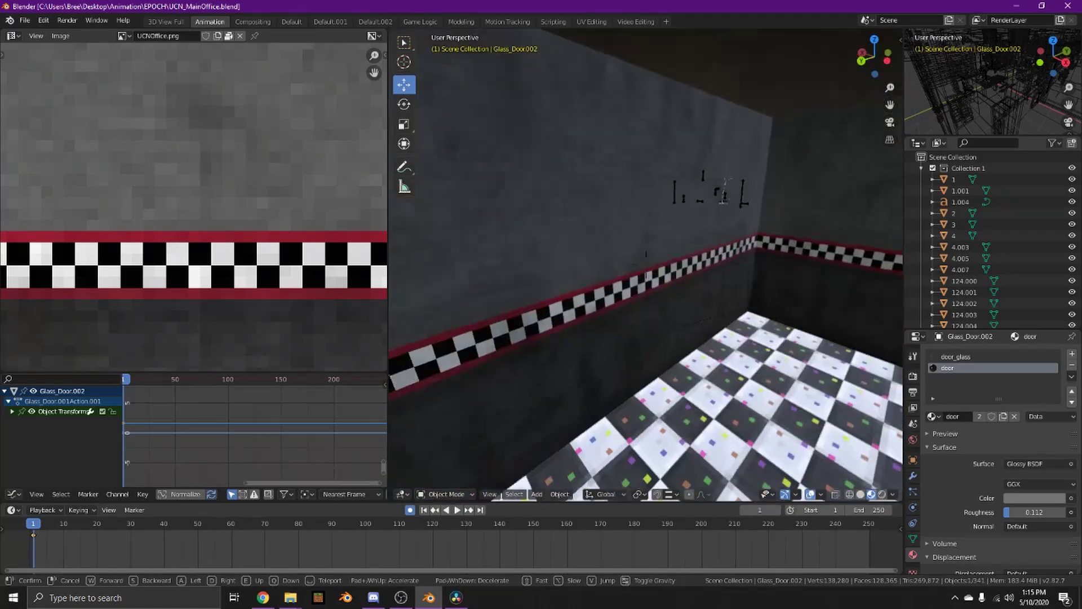
key(w)
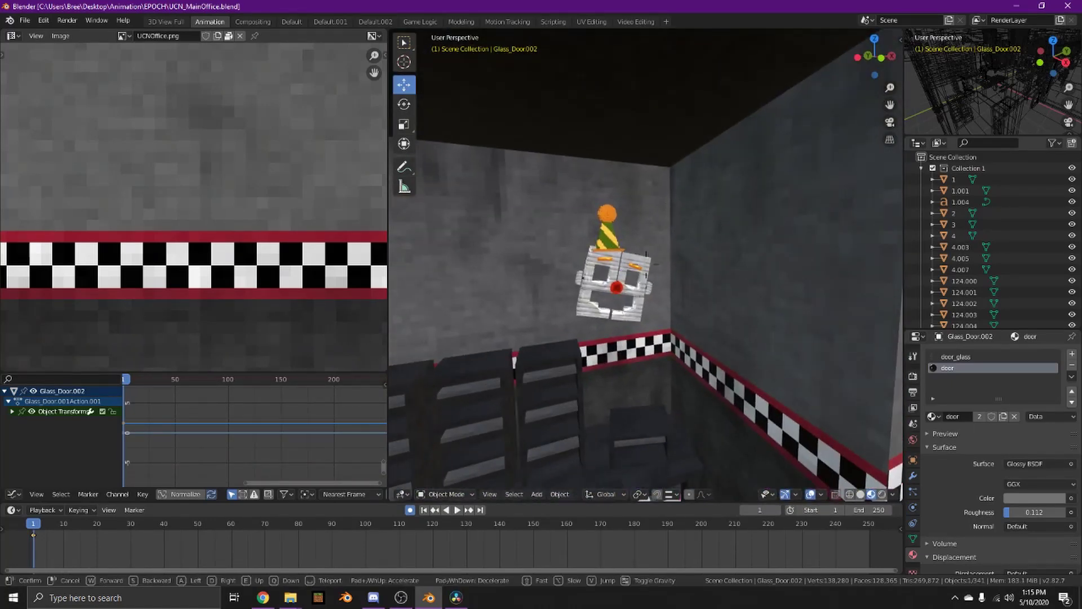
key(w)
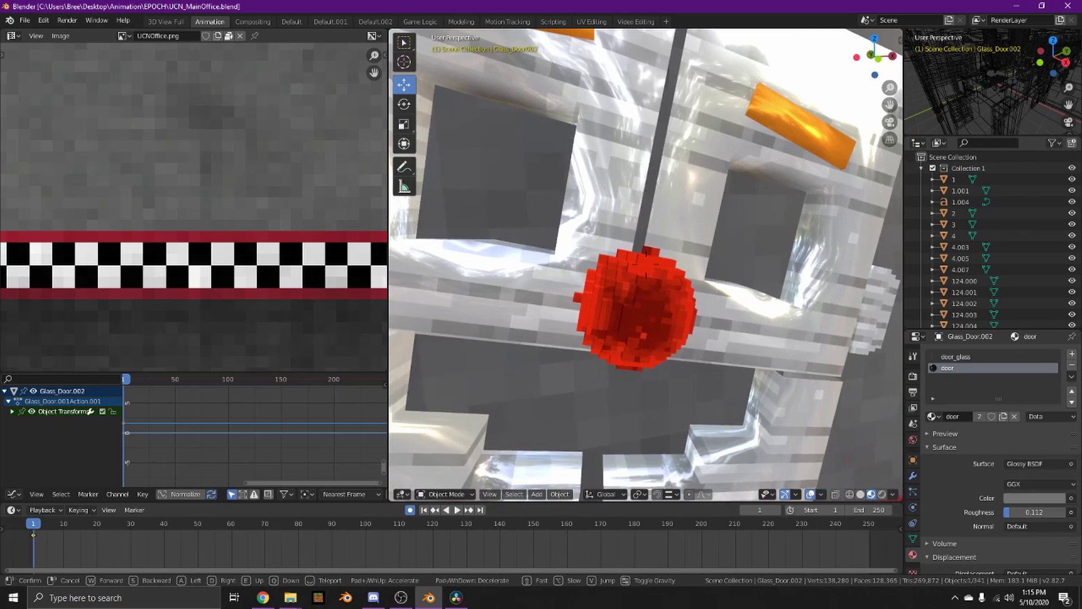
key(s)
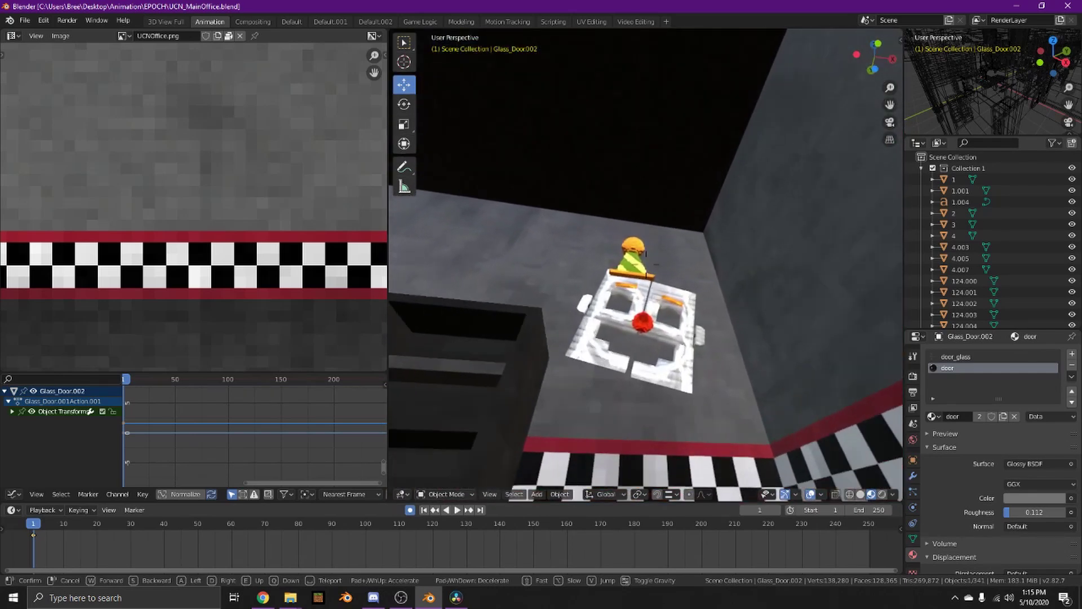
key(w)
key(s)
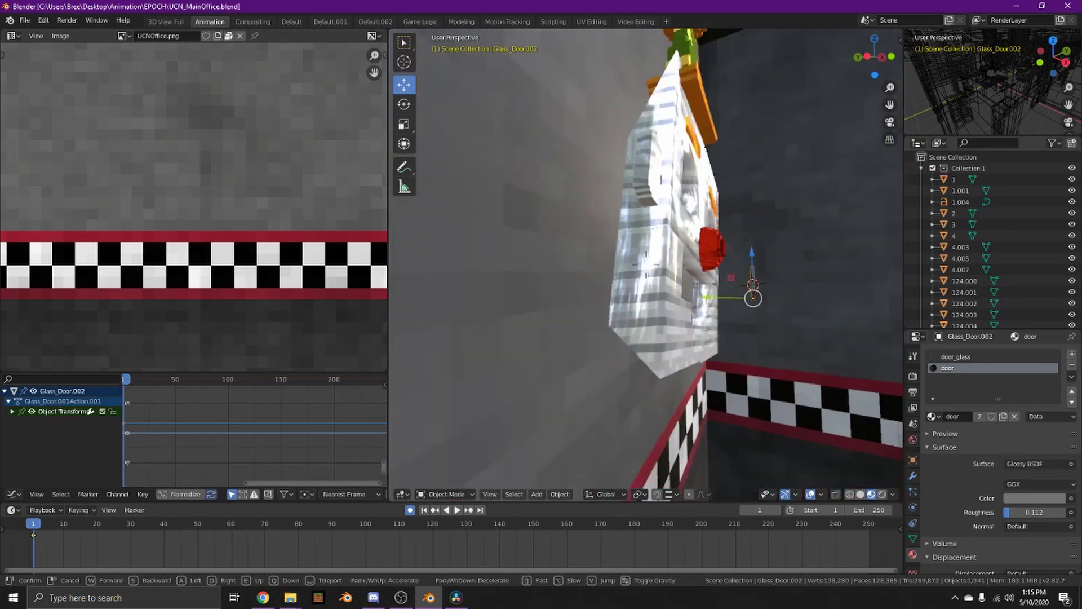
Fly back through the dining area and examine the balloons, the benches and the room with the pizza boxes.
key(w)
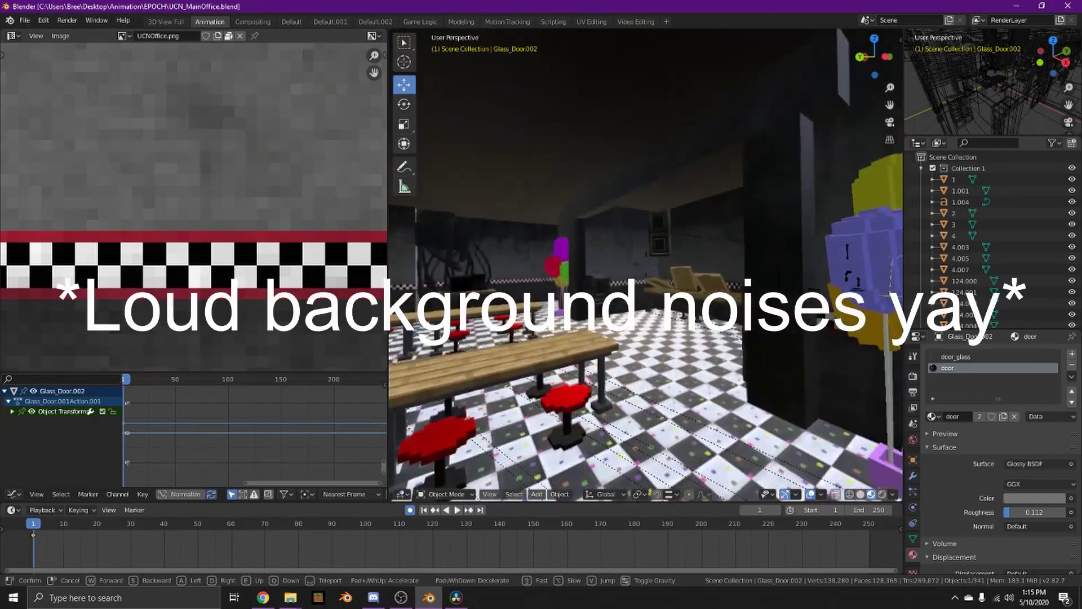
key(s)
key(w)
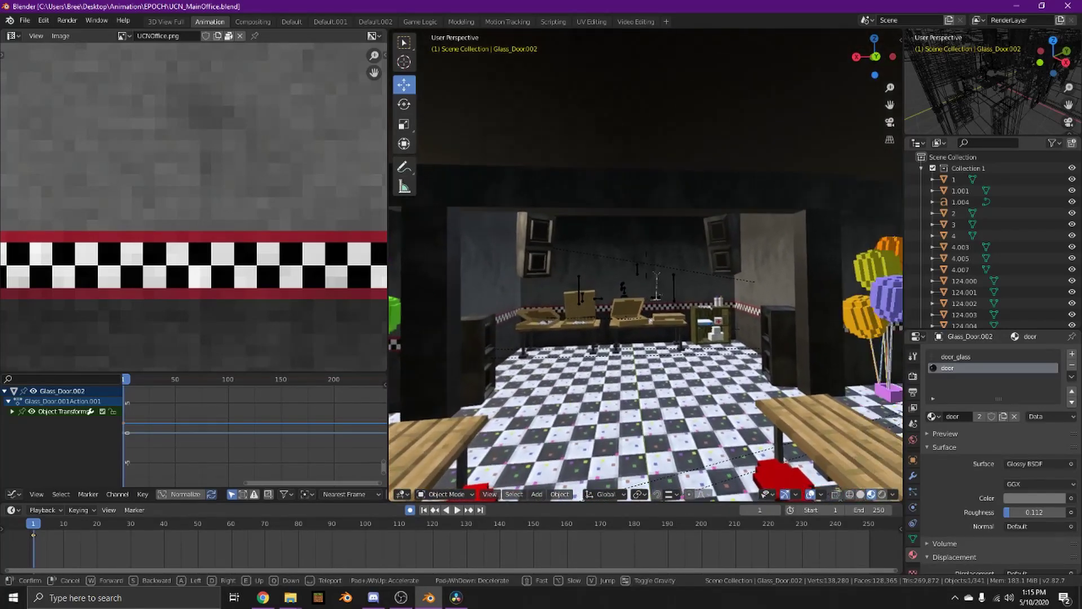
key(w)
key(s)
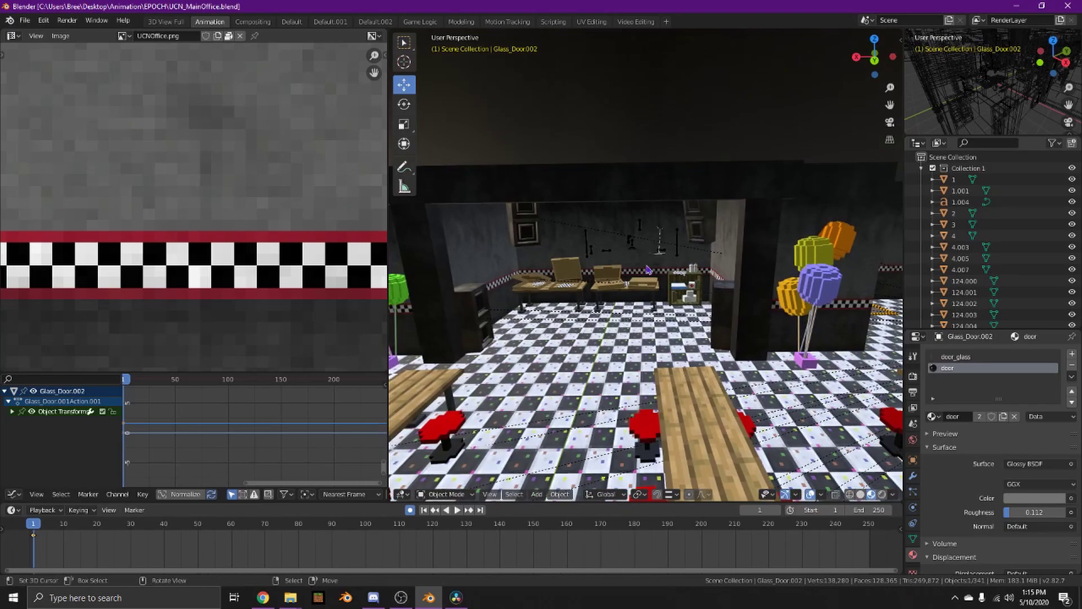
key(shift+grave)
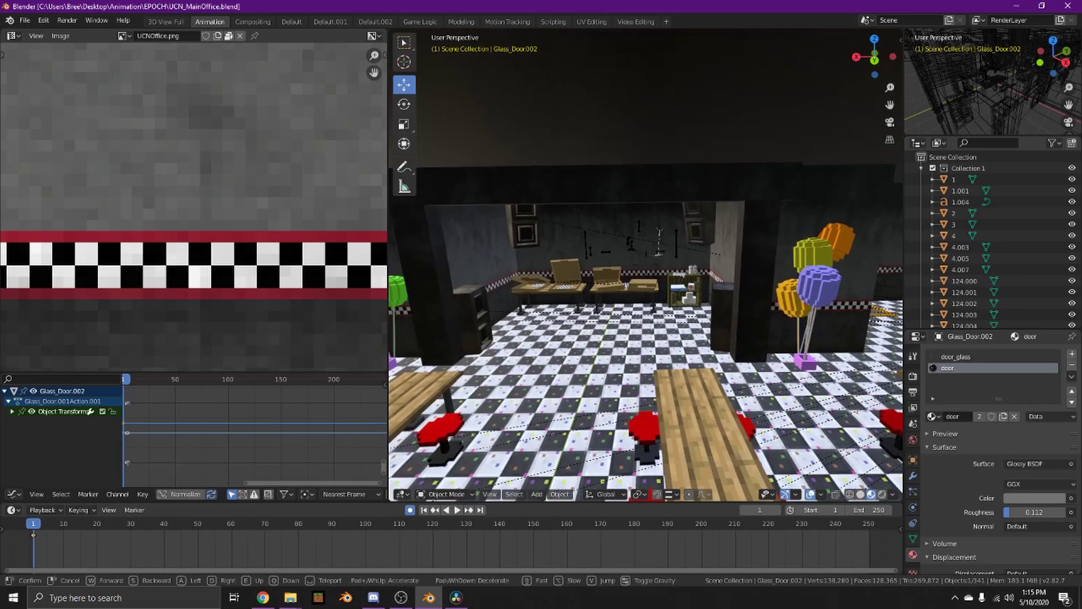
Open UCN_MainOffice.blend from the Ekrcoaster_Stuffs folder and examine the red throne, the black tendrils and the William Kill Count sign.
key(w)
key(s)
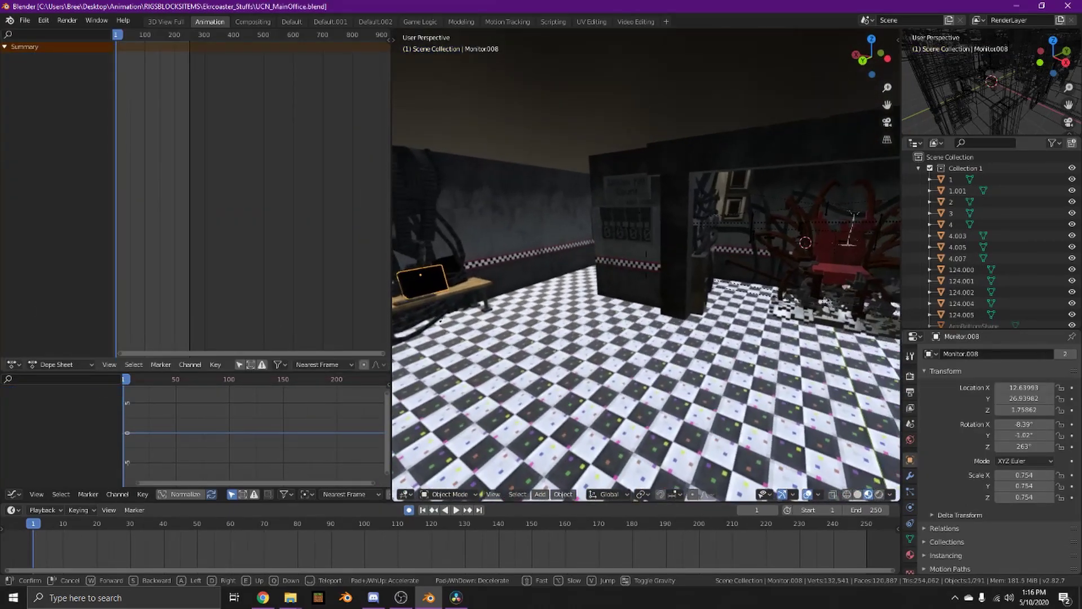
key(w)
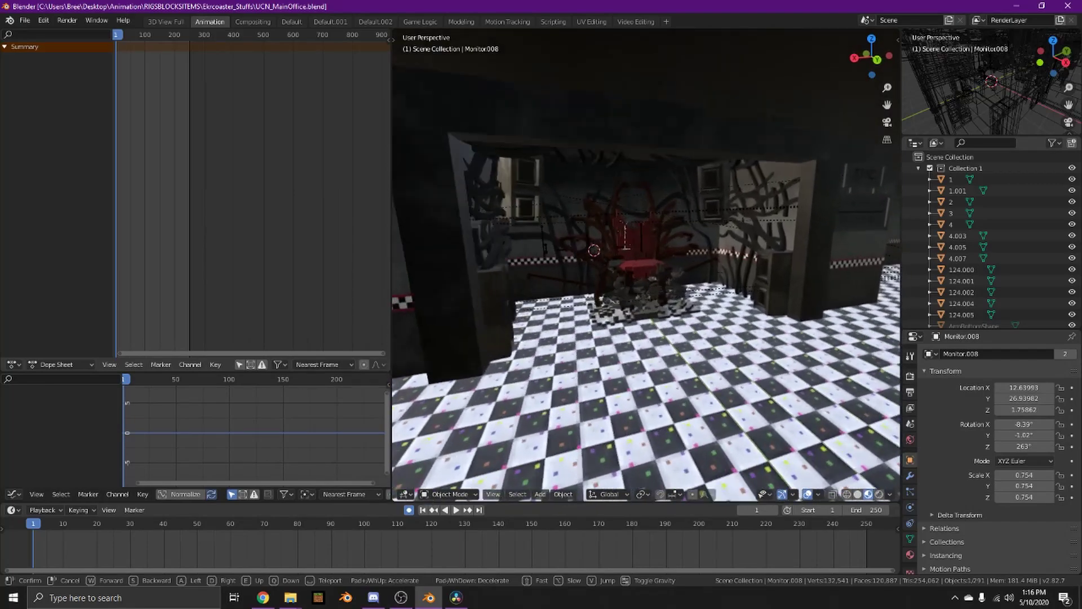
key(s)
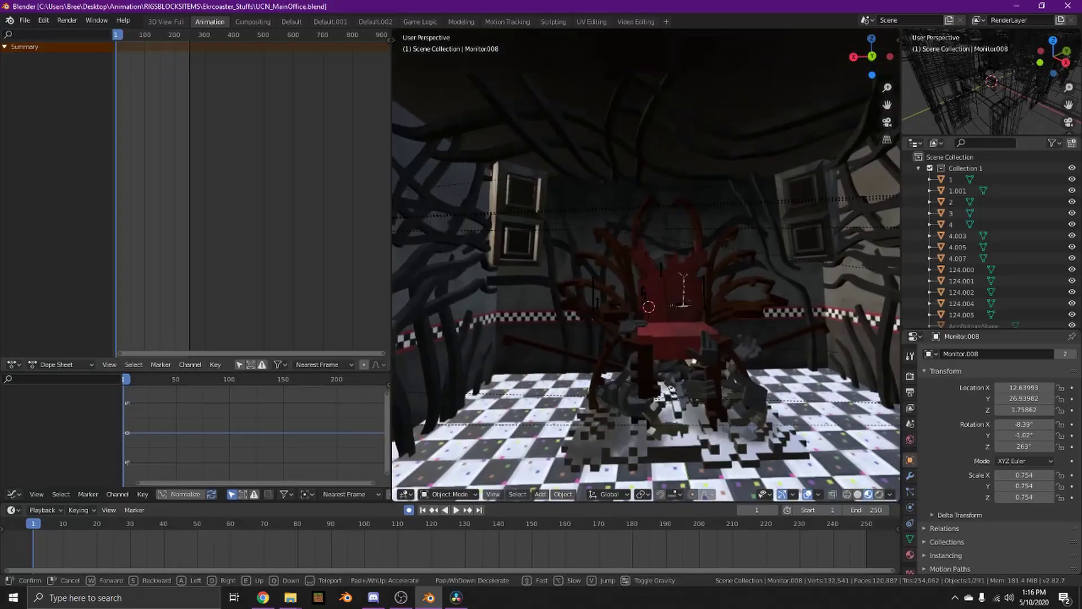
key(w)
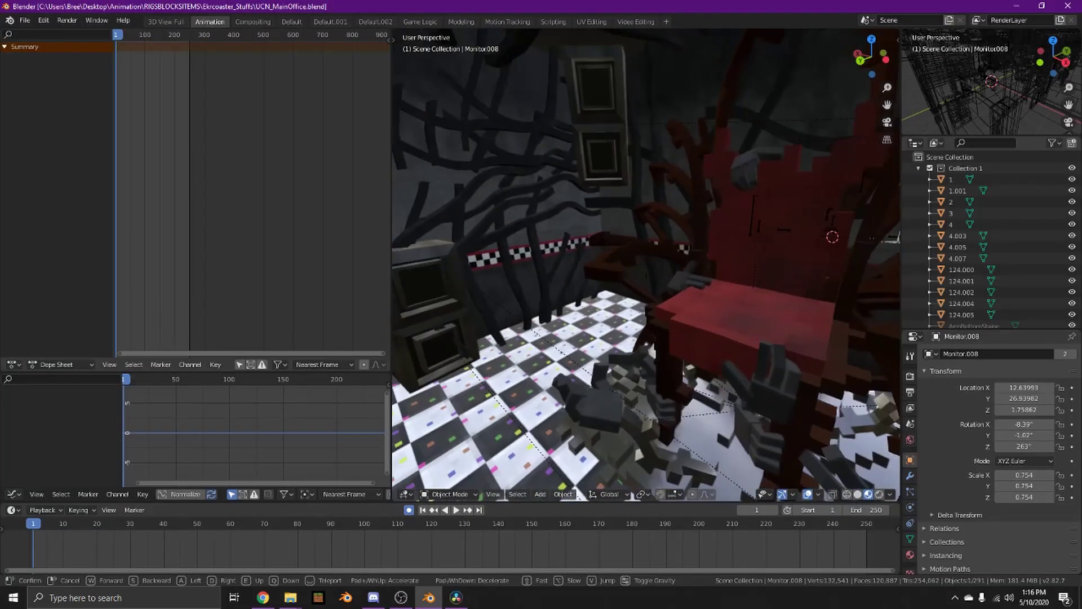
key(shift+grave)
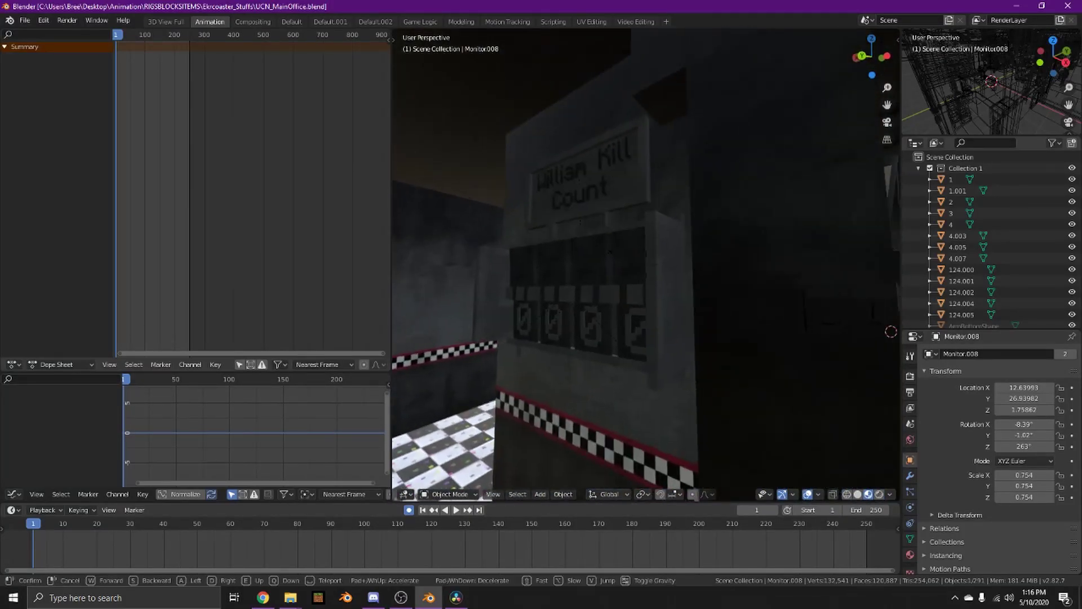
key(shift+grave)
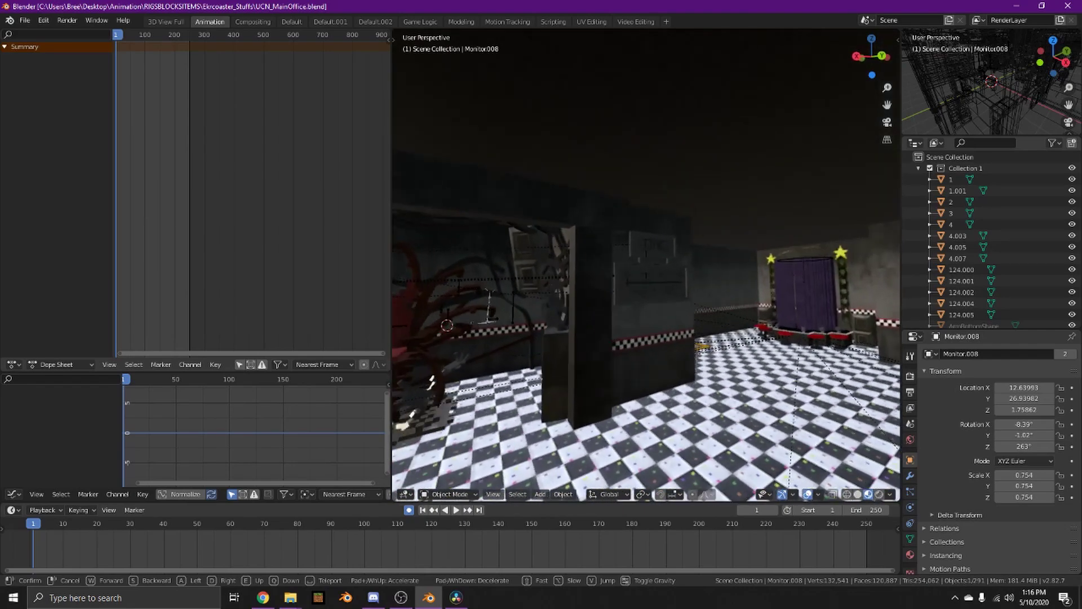
Fly across the checkered hall and examine the throne room's surroundings and the purple-curtained stage with yellow stars.
key(w)
click(647, 265)
key(shift+grave)
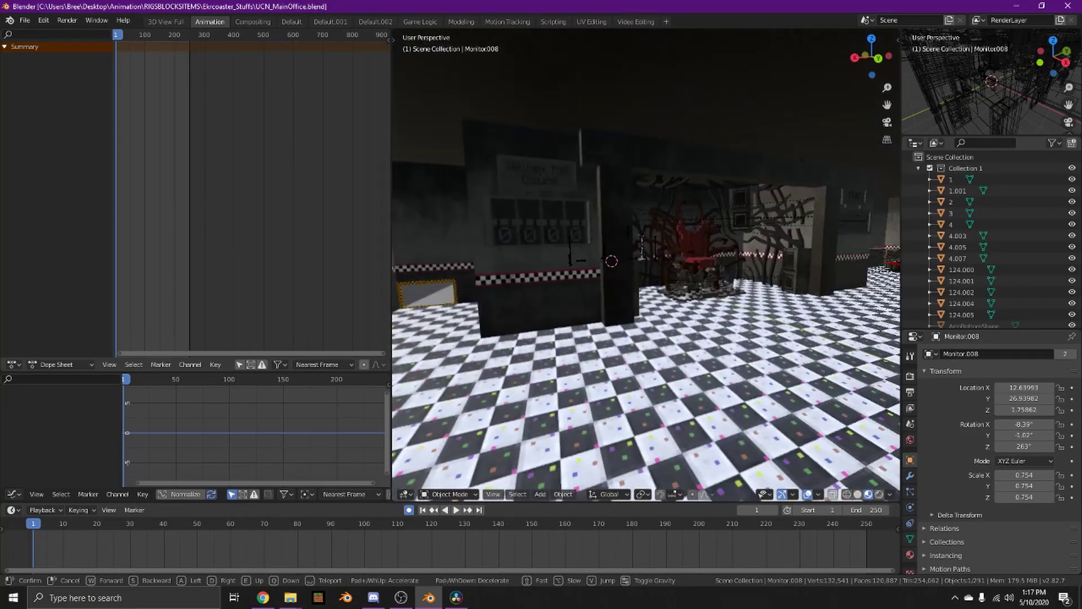
key(s)
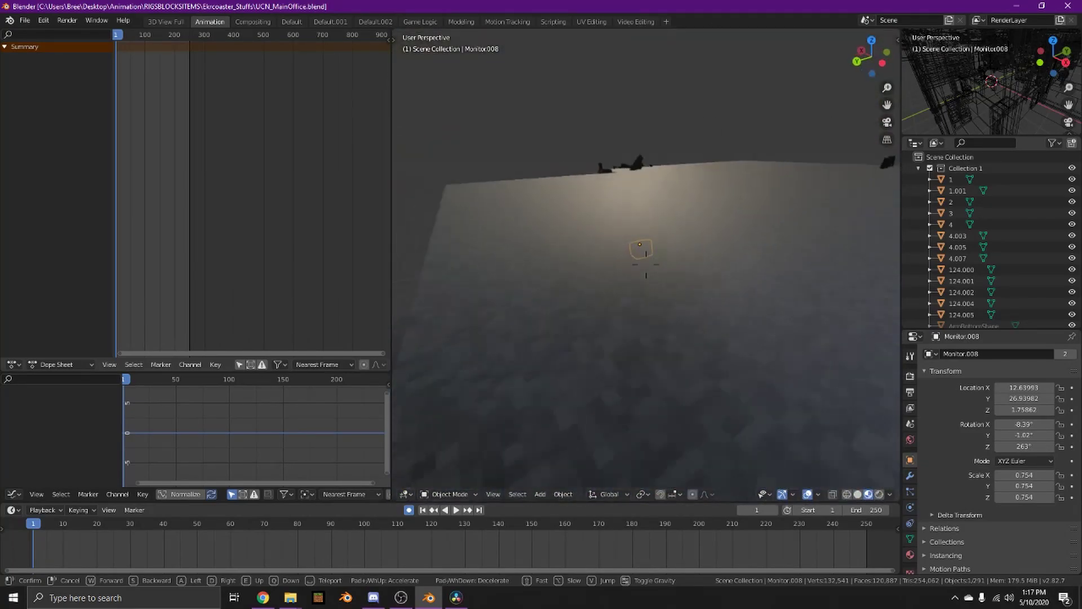
key(w)
key(Return)
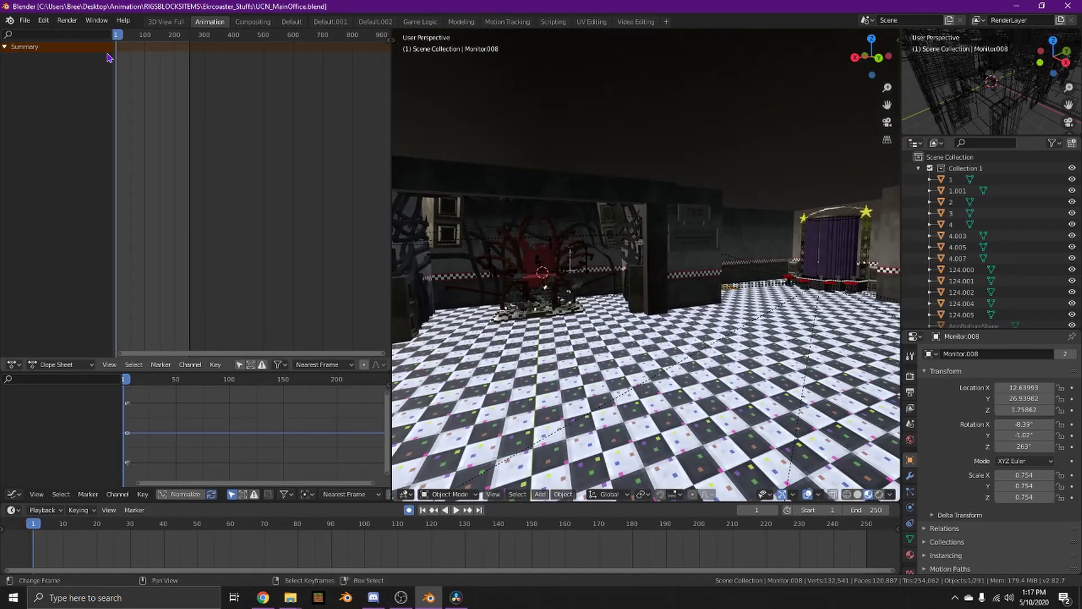
Open SCrap Trap.blend from the EPOCH folder, show the viewport overlays and inspect the whole rabbit rig.
click(25, 21)
click(40, 45)
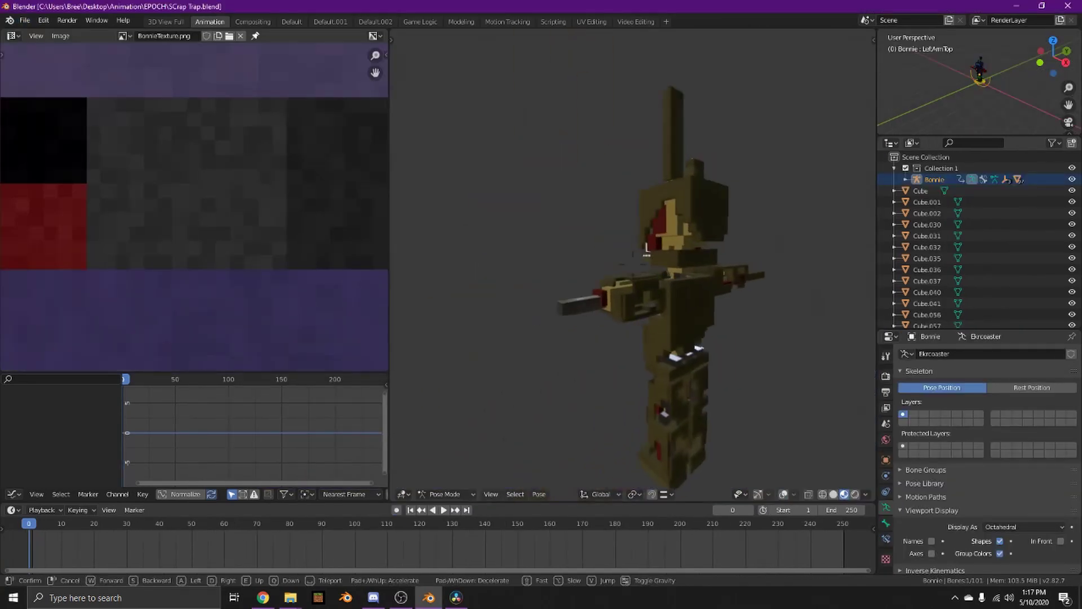
key(d)
key(w)
key(s)
click(681, 411)
click(758, 494)
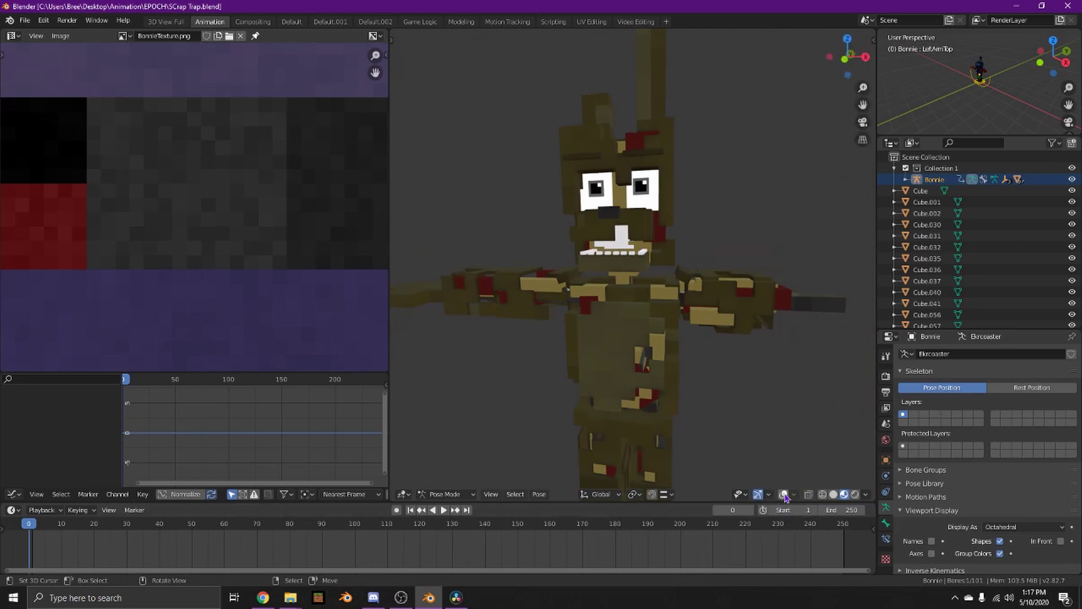
shift+middle_drag(743, 411, 730, 317)
middle_drag(649, 251, 635, 269)
scroll(635, 269, down, 3)
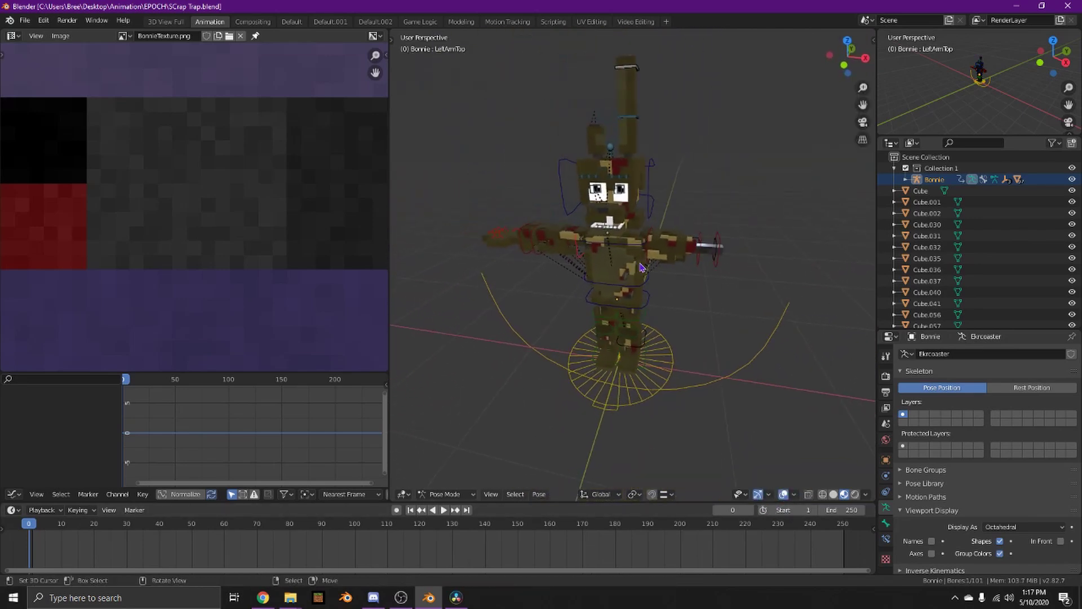
Select the skull inside the rabbit's head and move it up along Z, clear of the body.
key(shift+grave)
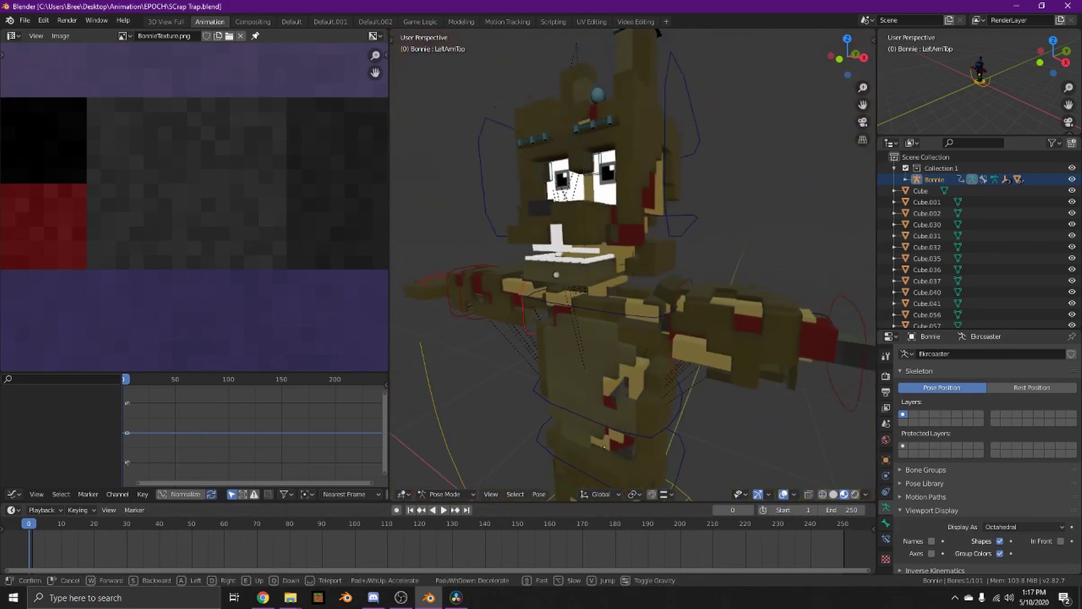
click(633, 265)
click(667, 228)
middle_drag(666, 227, 637, 269)
scroll(636, 269, down, 7)
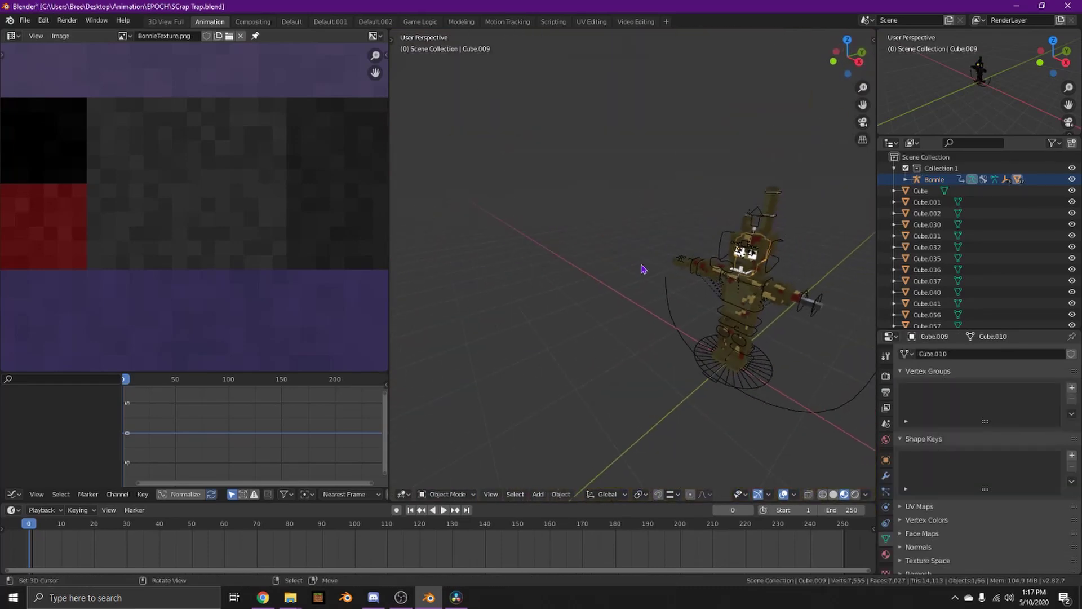
key(g)
key(z)
click(689, 131)
Fly around the raised skull and examine its back, sides and front teeth.
key(shift+grave)
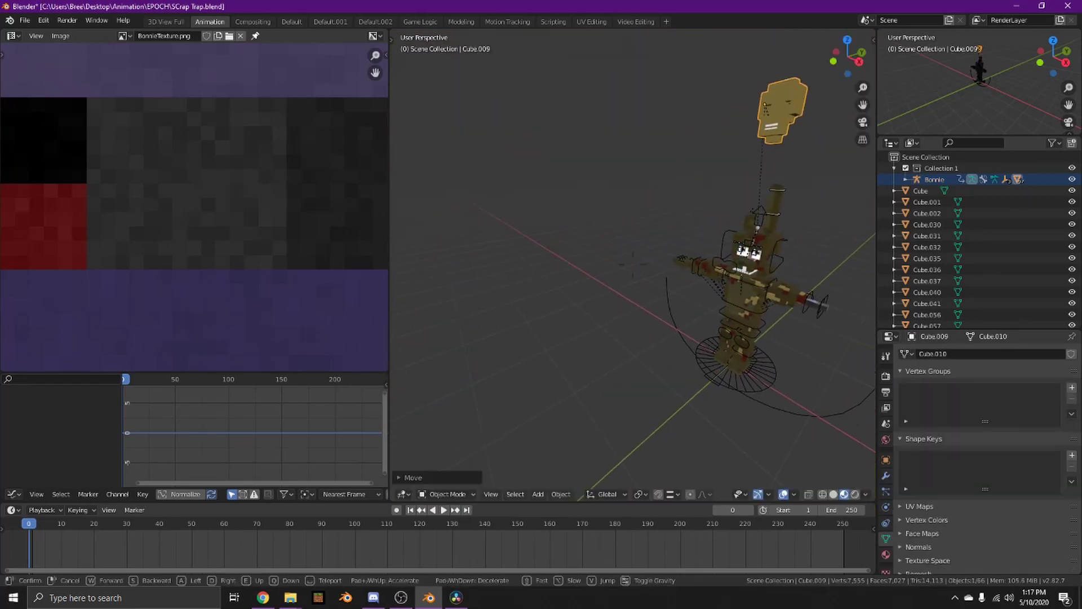
key(w)
key(s)
key(w)
key(w)
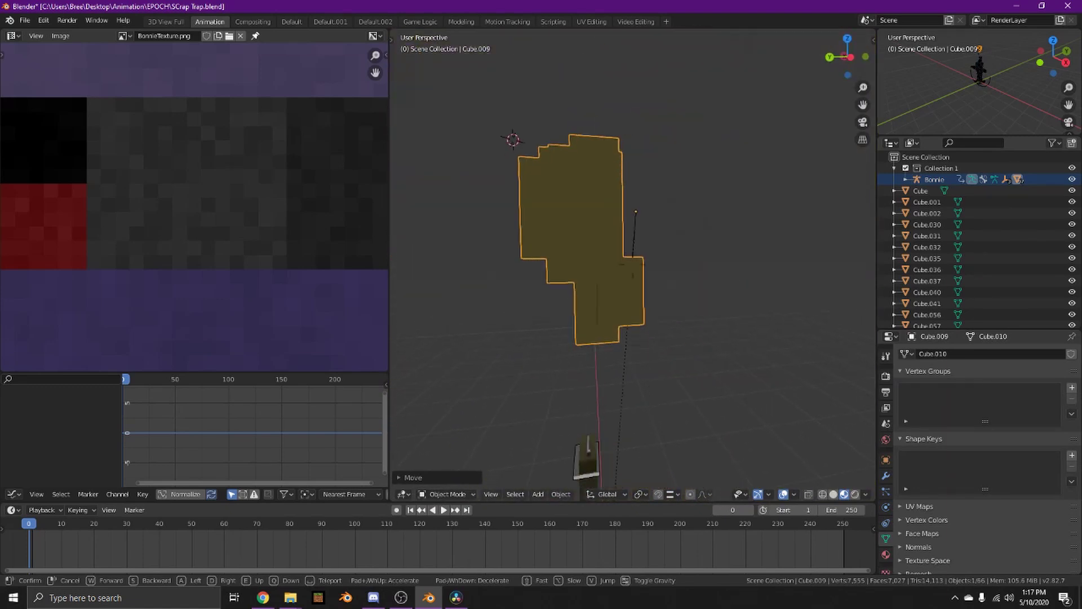
key(d)
key(w)
key(s)
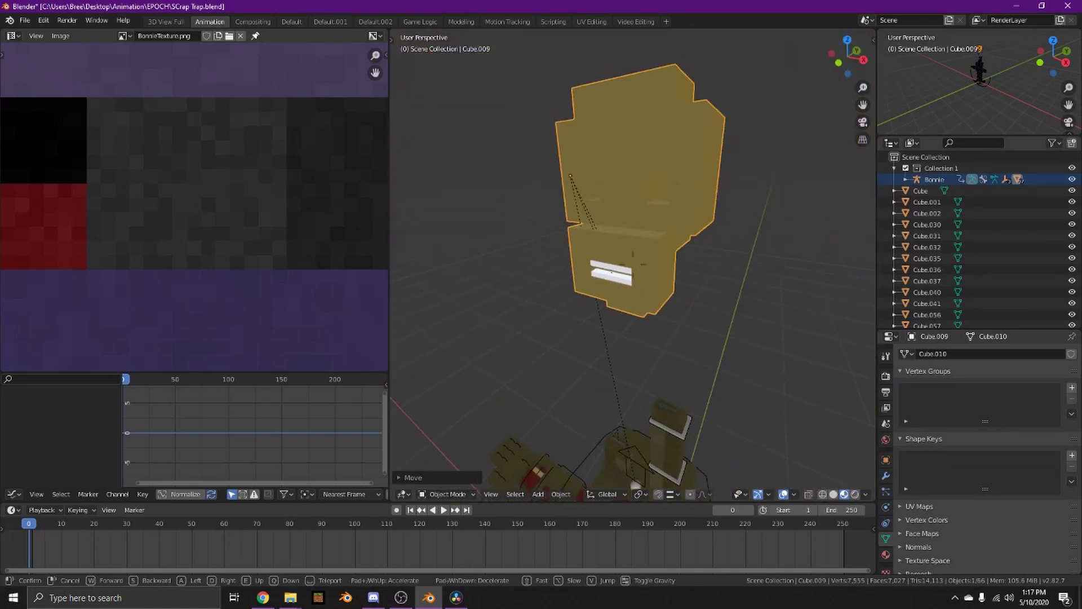
key(w)
key(s)
key(w)
key(s)
click(634, 267)
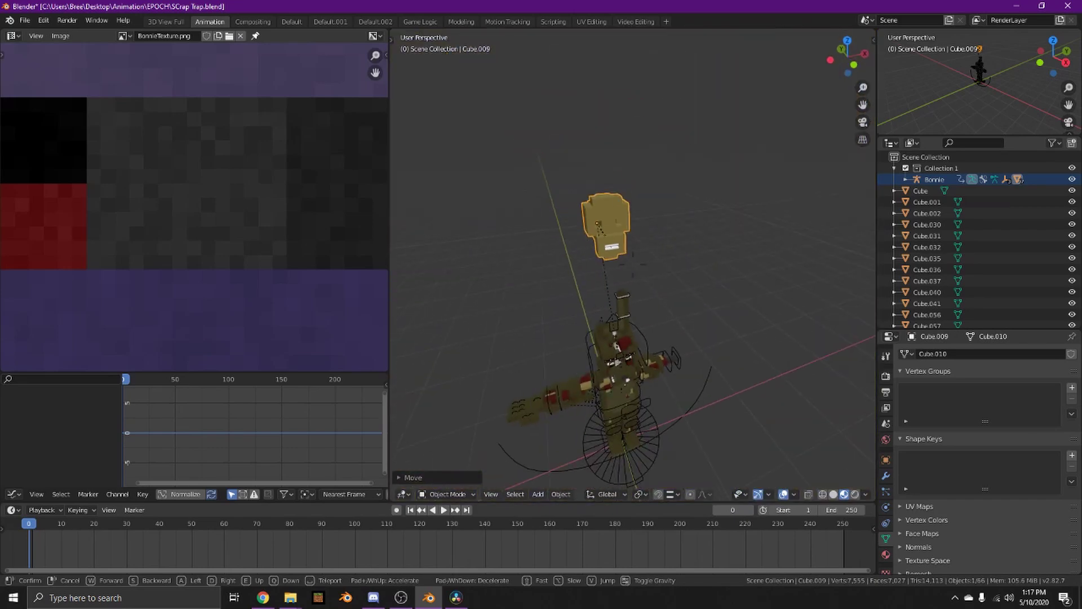
Undo the skull's move and fly along the rabbit's body up to the open jaw.
key(ctrl+z)
key(shift+grave)
key(w)
key(s)
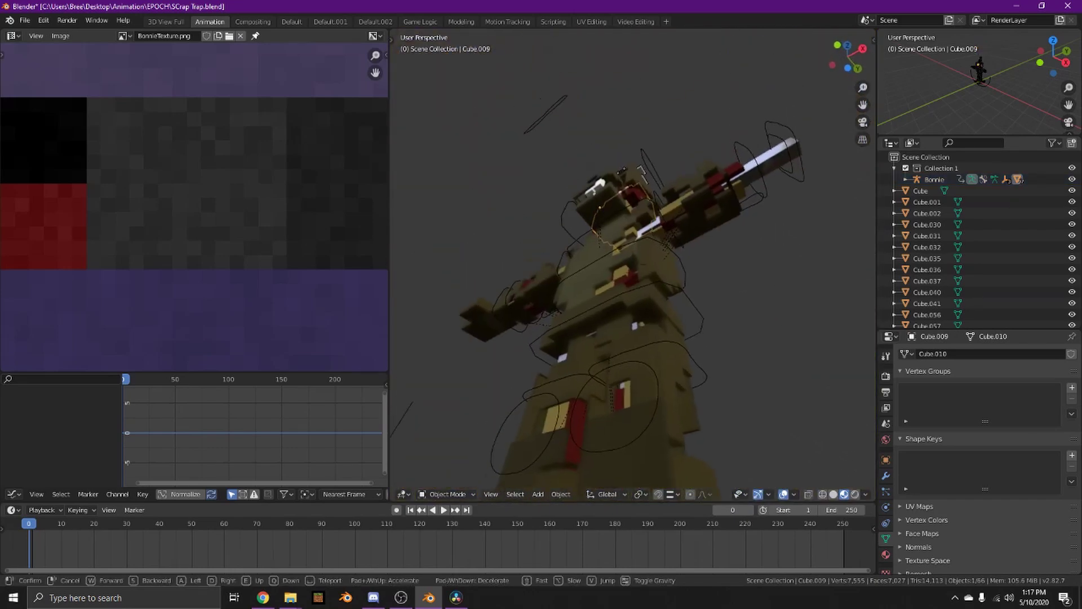
key(w)
key(s)
key(w)
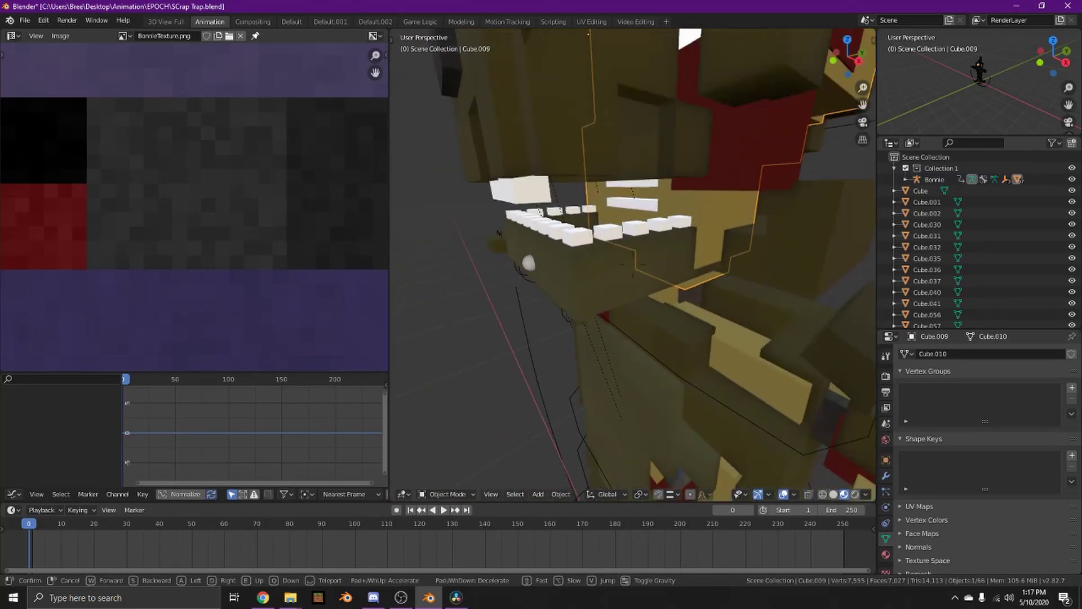
Select the rabbit's lower jaw and examine it together with the teeth and right arm.
click(636, 270)
click(636, 270)
key(shift+grave)
key(s)
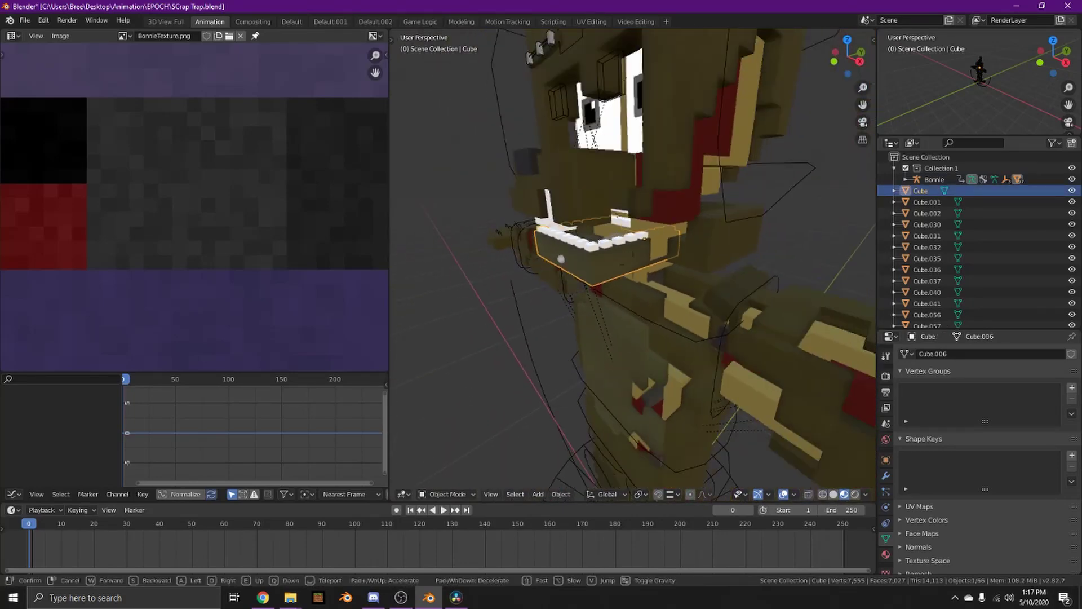
key(w)
click(636, 270)
middle_drag(643, 290, 727, 297)
Try rotating the right lower arm bone and the pelvis bone, undoing the test rotations.
click(727, 297)
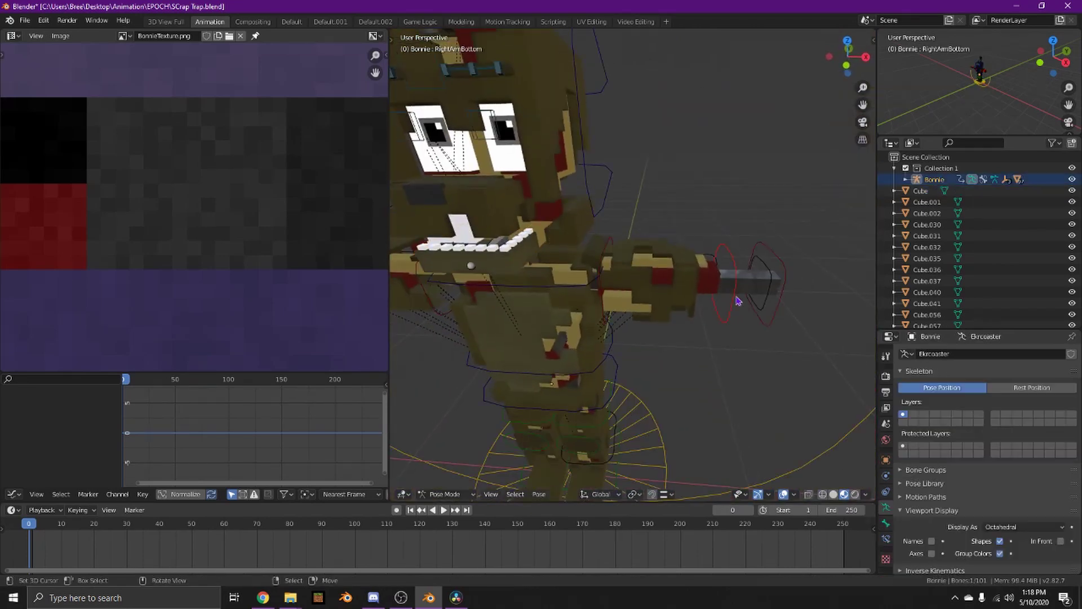
key(r)
click(636, 401)
key(ctrl+z)
key(shift+grave)
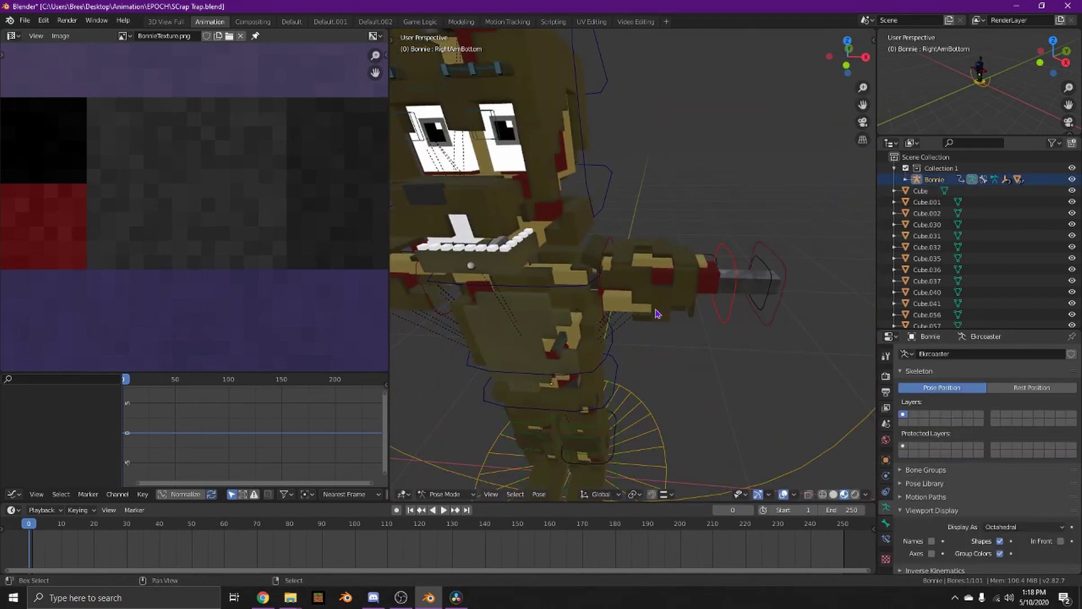
key(a)
click(636, 270)
key(shift+grave)
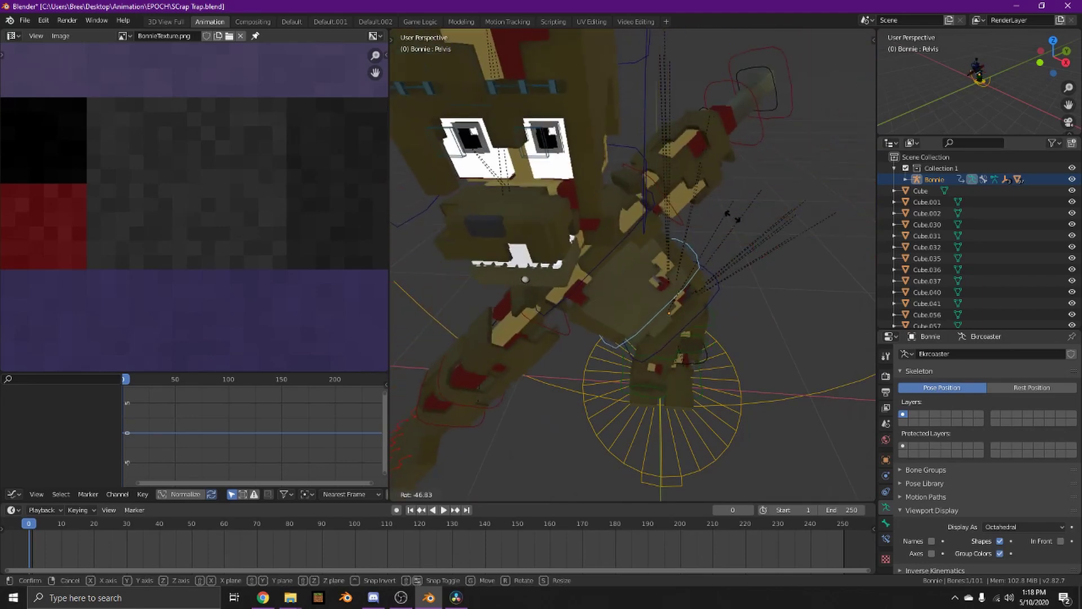
Select the rabbit's eyebrows and examine the eyes, pupils and facial controls up close and from farther away.
key(w)
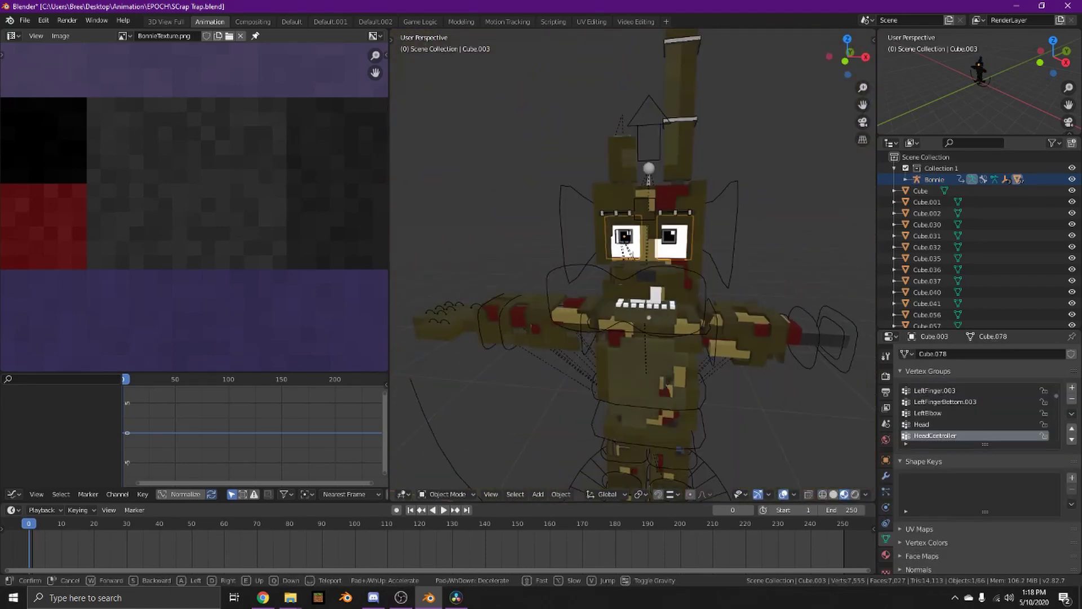
key(w)
click(634, 265)
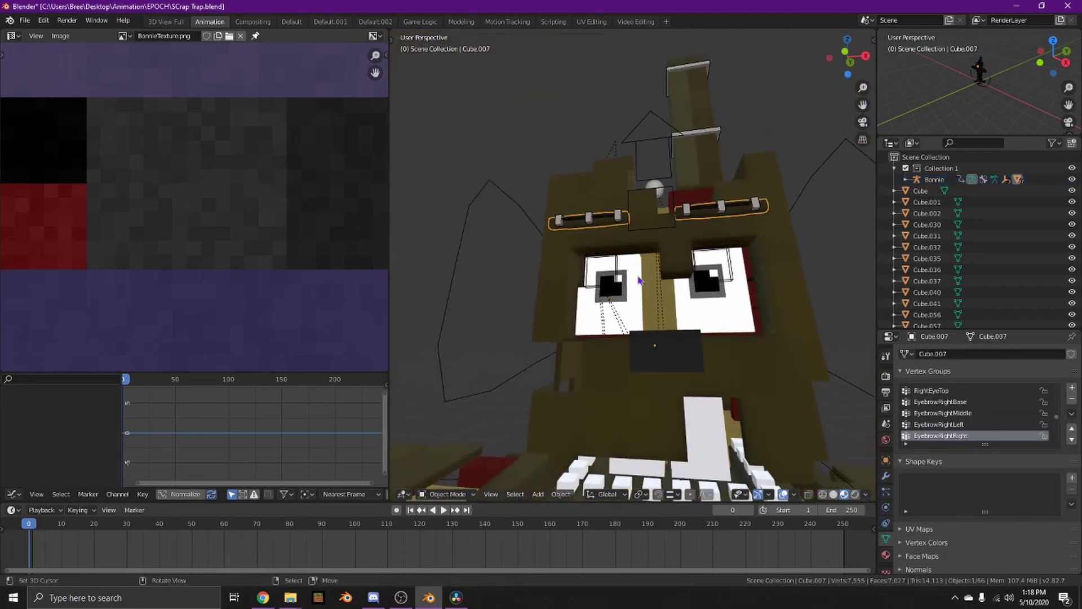
scroll(809, 474, up, 5)
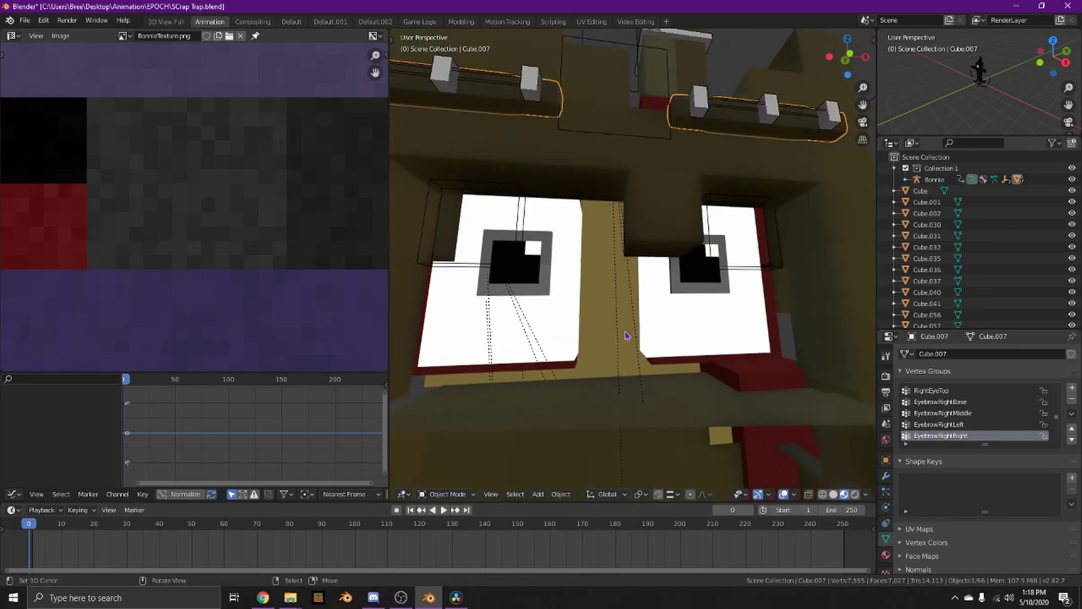
scroll(624, 315, up, 3)
scroll(624, 314, down, 12)
key(shift+grave)
key(w)
key(s)
click(633, 265)
right_click(682, 226)
key(shift+grave)
key(s)
click(634, 265)
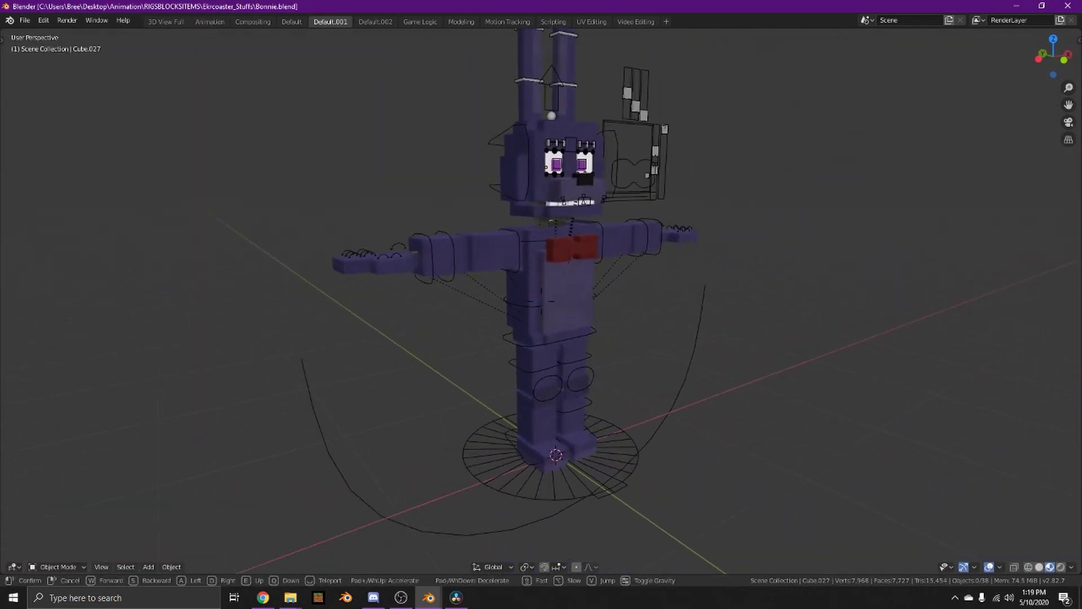
Open Bonnie.blend from the Ekrcoaster_Stuffs folder, select the torso and inspect the purple rabbit from the front.
key(d)
key(w)
click(385, 288)
key(shift+grave)
key(d)
key(w)
click(459, 291)
right_click(459, 291)
key(shift+grave)
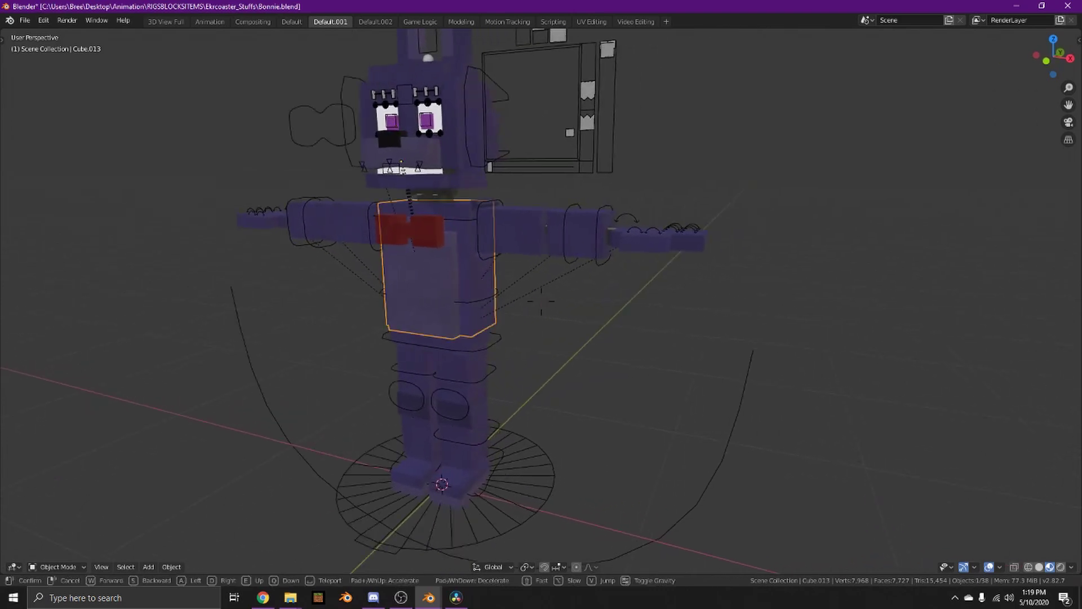
Fly around Bonnie's hand, arm and side to examine the finger controls and body proportions.
key(w)
key(d)
key(w)
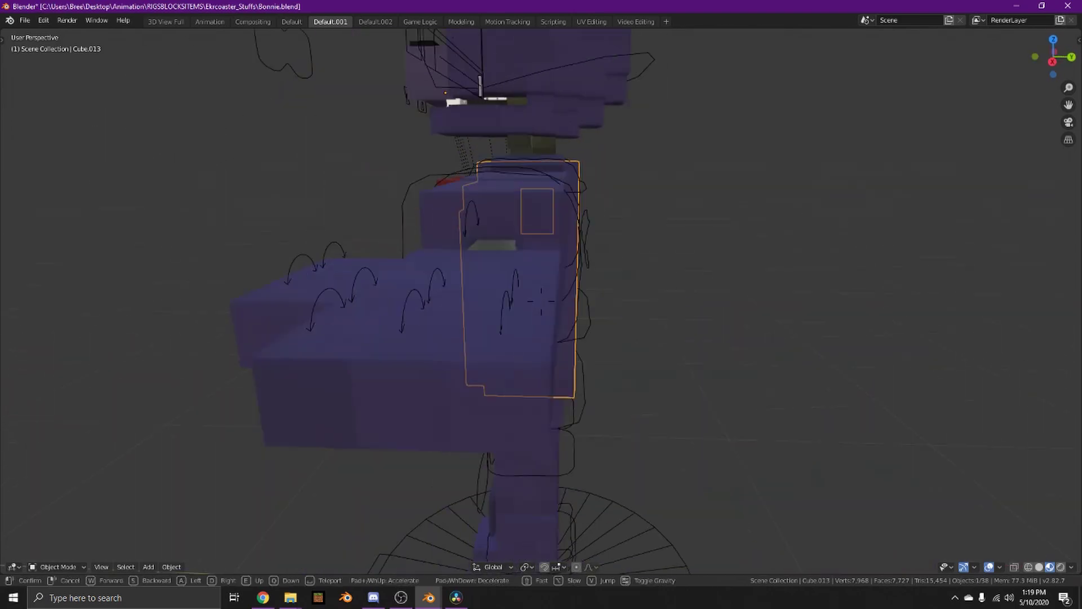
key(d)
key(w)
key(a)
key(a)
key(d)
key(w)
key(a)
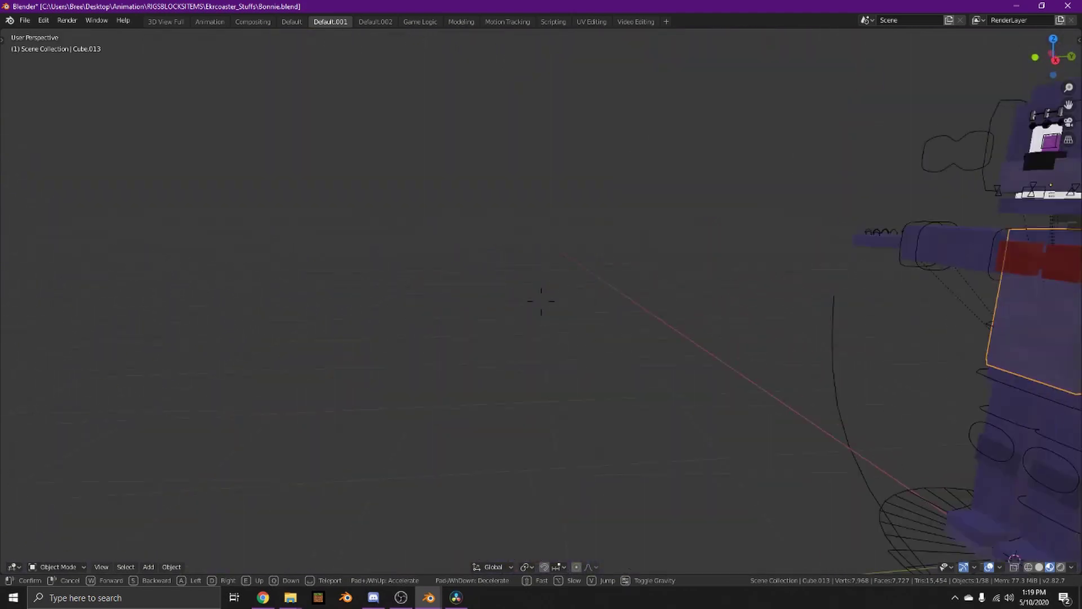
key(w)
Select Bonnie's head and view the face with its control panel from the front.
click(442, 217)
right_click(490, 174)
key(shift+grave)
key(s)
click(561, 230)
key(ctrl+Tab)
click(554, 210)
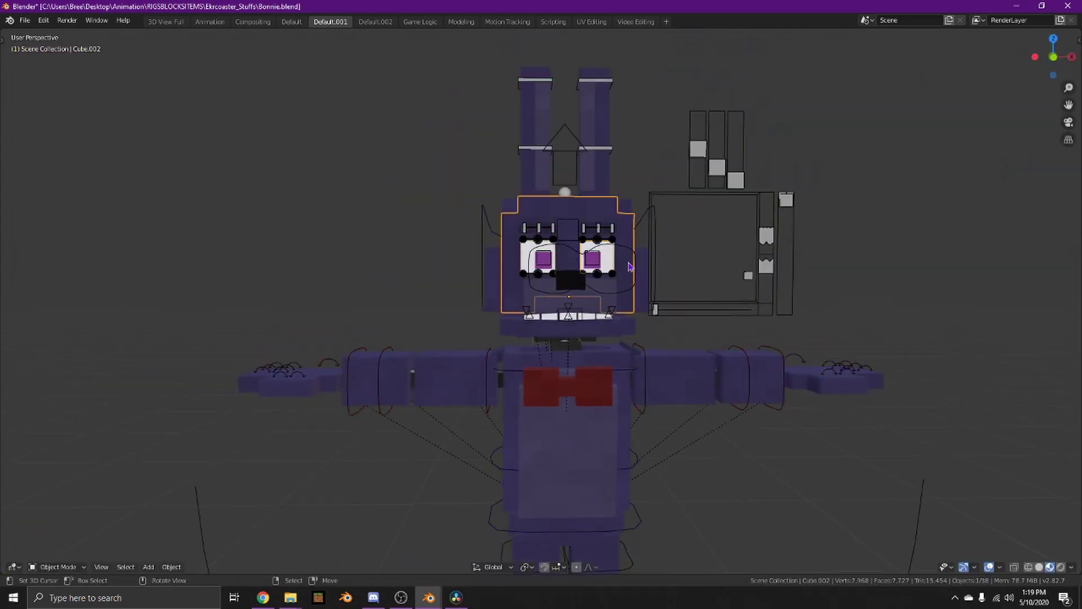
Select the endoskeleton head inside Bonnie's head and move it up along Z, above the ears.
key(shift+grave)
key(w)
click(541, 301)
click(620, 307)
key(shift+grave)
key(s)
key(d)
click(541, 301)
key(g)
key(z)
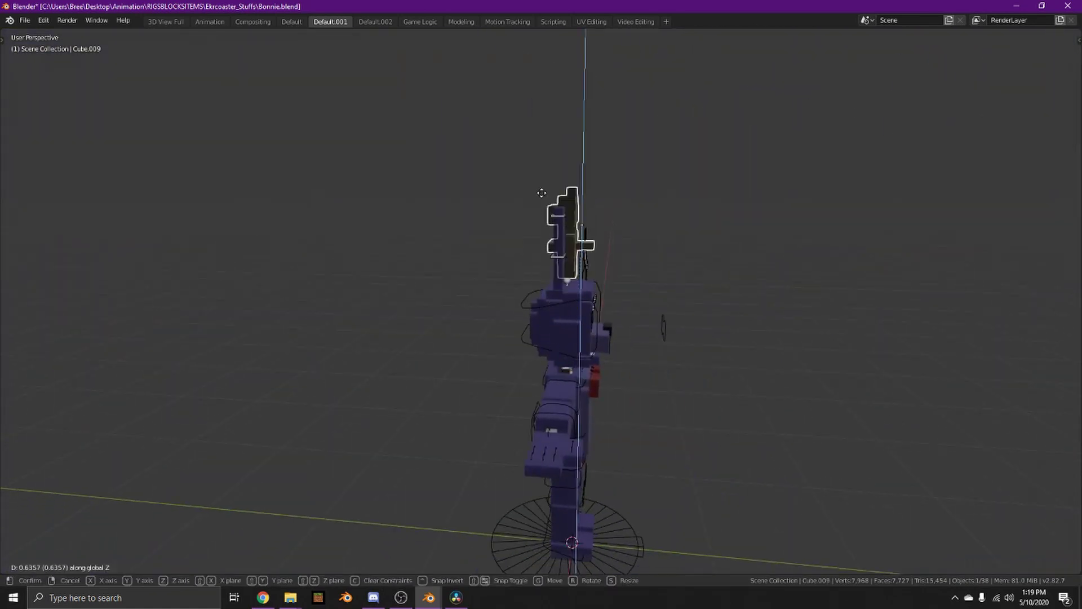
click(544, 125)
Fly around the raised endoskeleton head and examine its blocky shape from several sides.
key(shift+grave)
key(w)
key(a)
key(s)
click(542, 301)
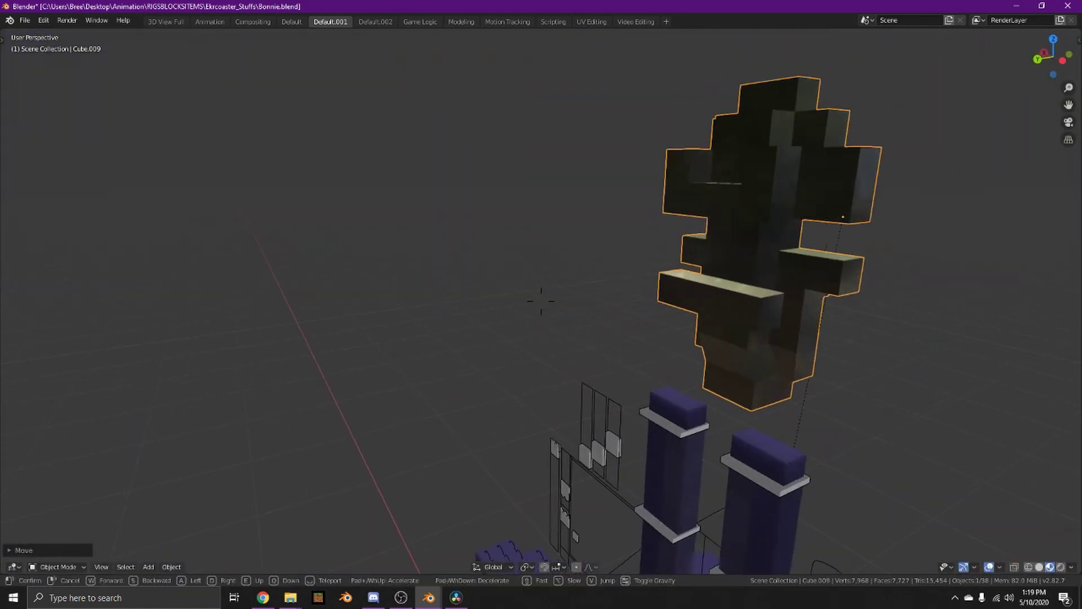
key(w)
key(d)
key(s)
click(542, 301)
Undo the endoskeleton head's move and fly back to a front view of Bonnie.
key(ctrl+z)
key(shift+grave)
key(w)
key(s)
key(w)
click(541, 301)
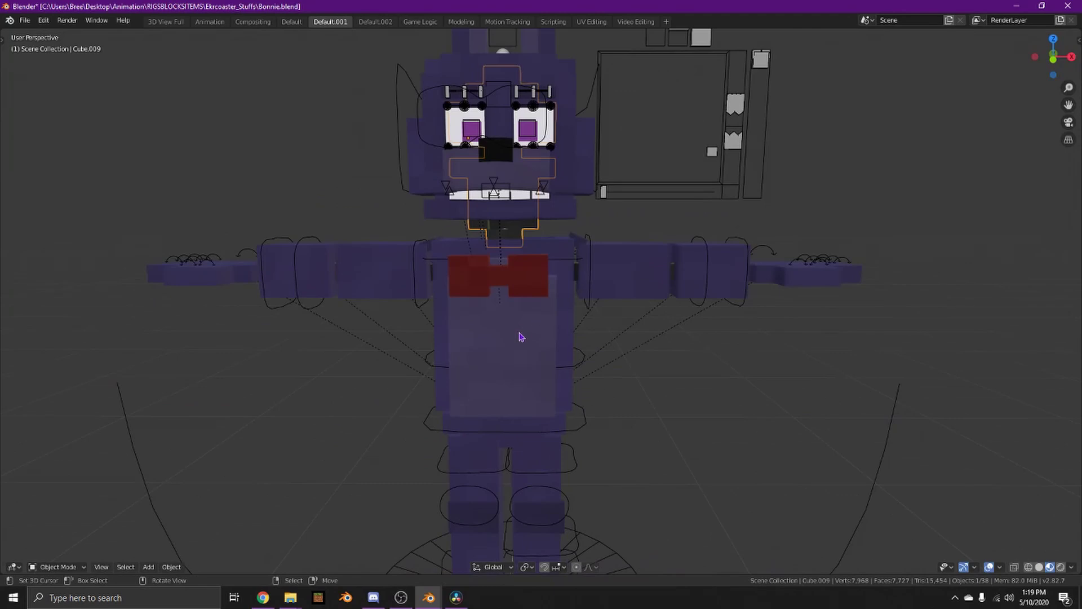
right_click(520, 335)
key(shift+grave)
key(w)
click(541, 301)
key(Tab)
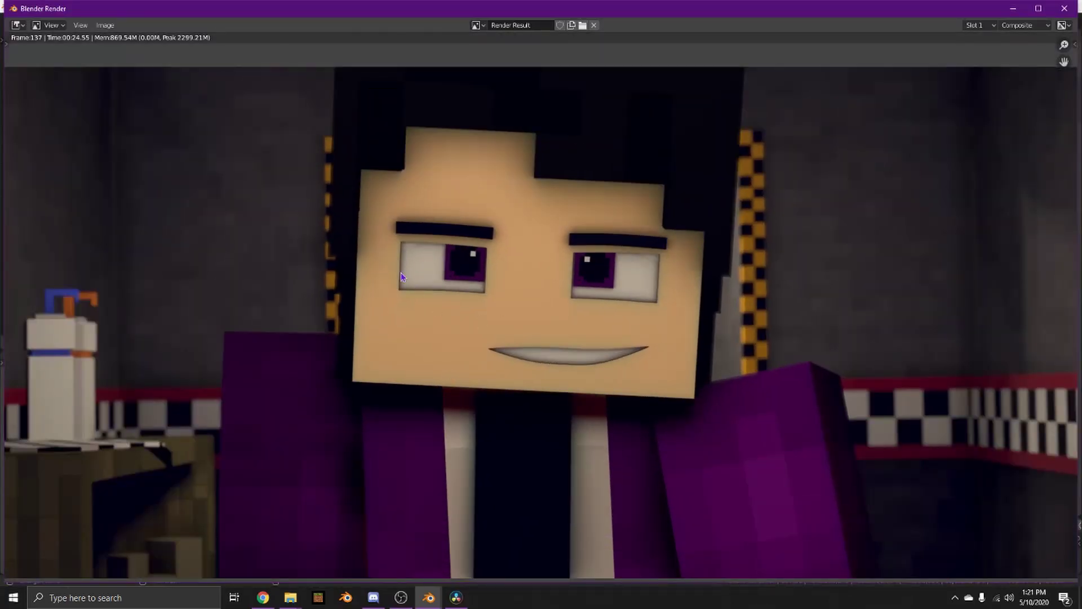
Zoom in on the frame 137 render and examine the shading on the purple-suited character's eye and eyebrow.
scroll(429, 308, up, 3)
middle_drag(452, 333, 467, 378)
scroll(485, 350, down, 1)
scroll(276, 273, up, 2)
scroll(314, 281, up, 3)
middle_drag(314, 280, 468, 331)
scroll(429, 255, up, 2)
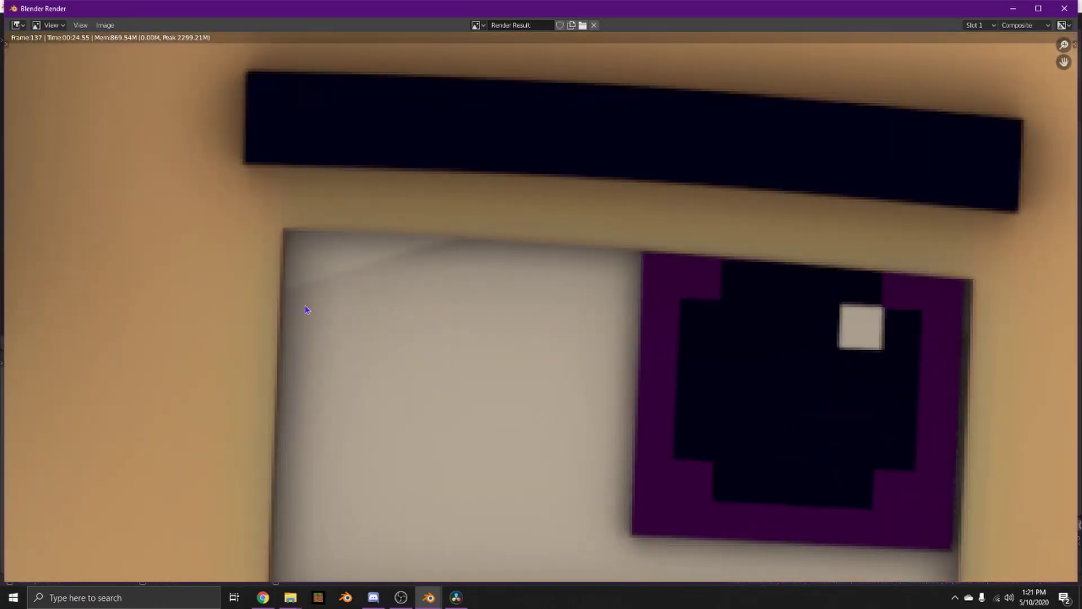
scroll(295, 310, down, 6)
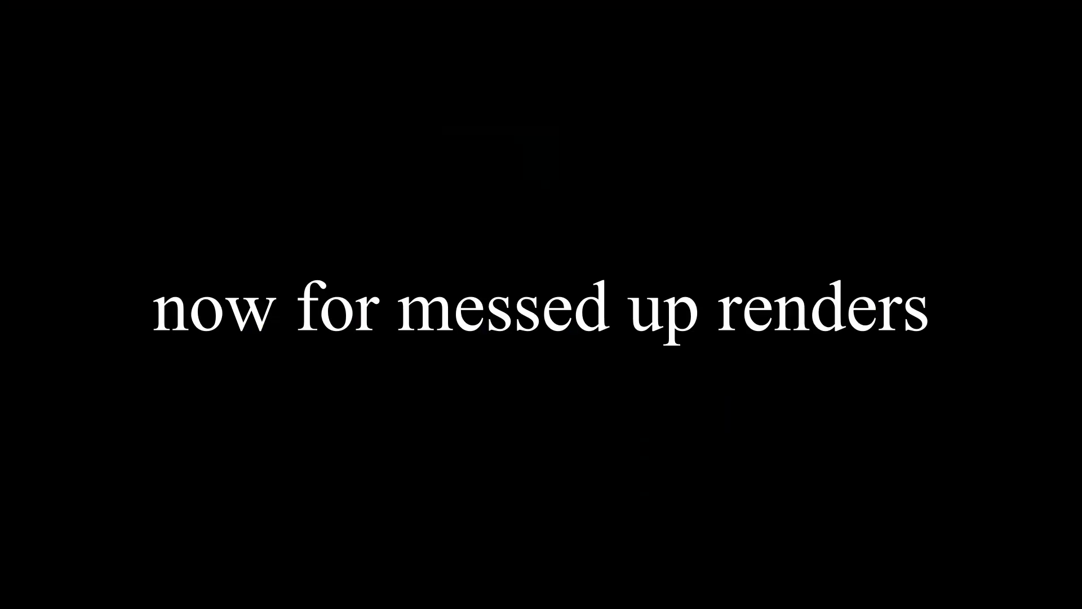